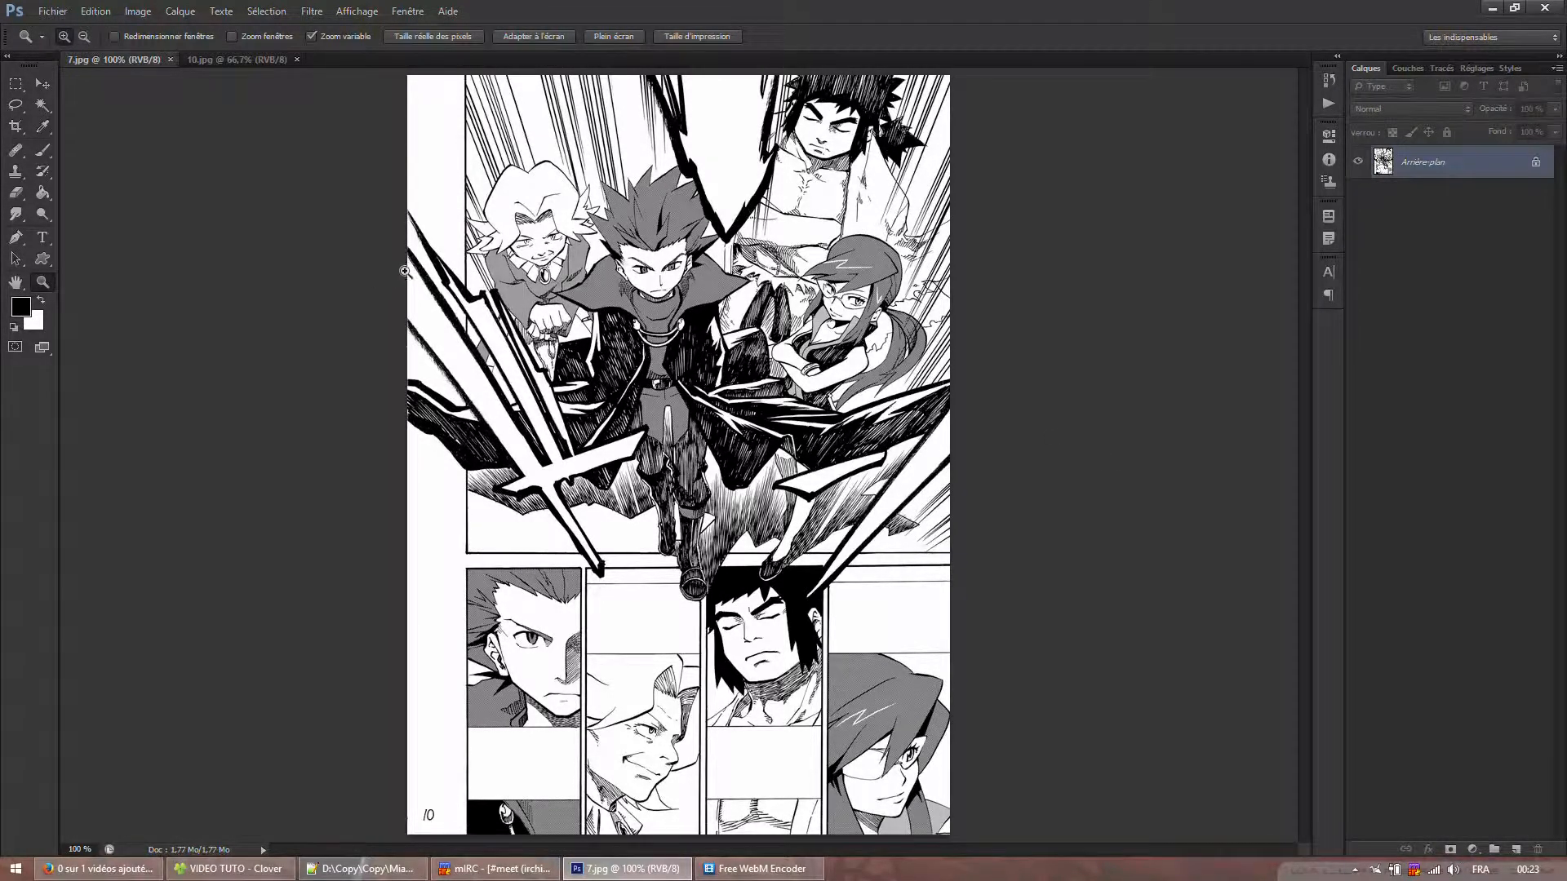
# - Insert the five dialogue lines beginning "- VOILÀ LE CONSEIL DES 4 !" as a new text layer over the upper panel
pyautogui.click(42, 236)
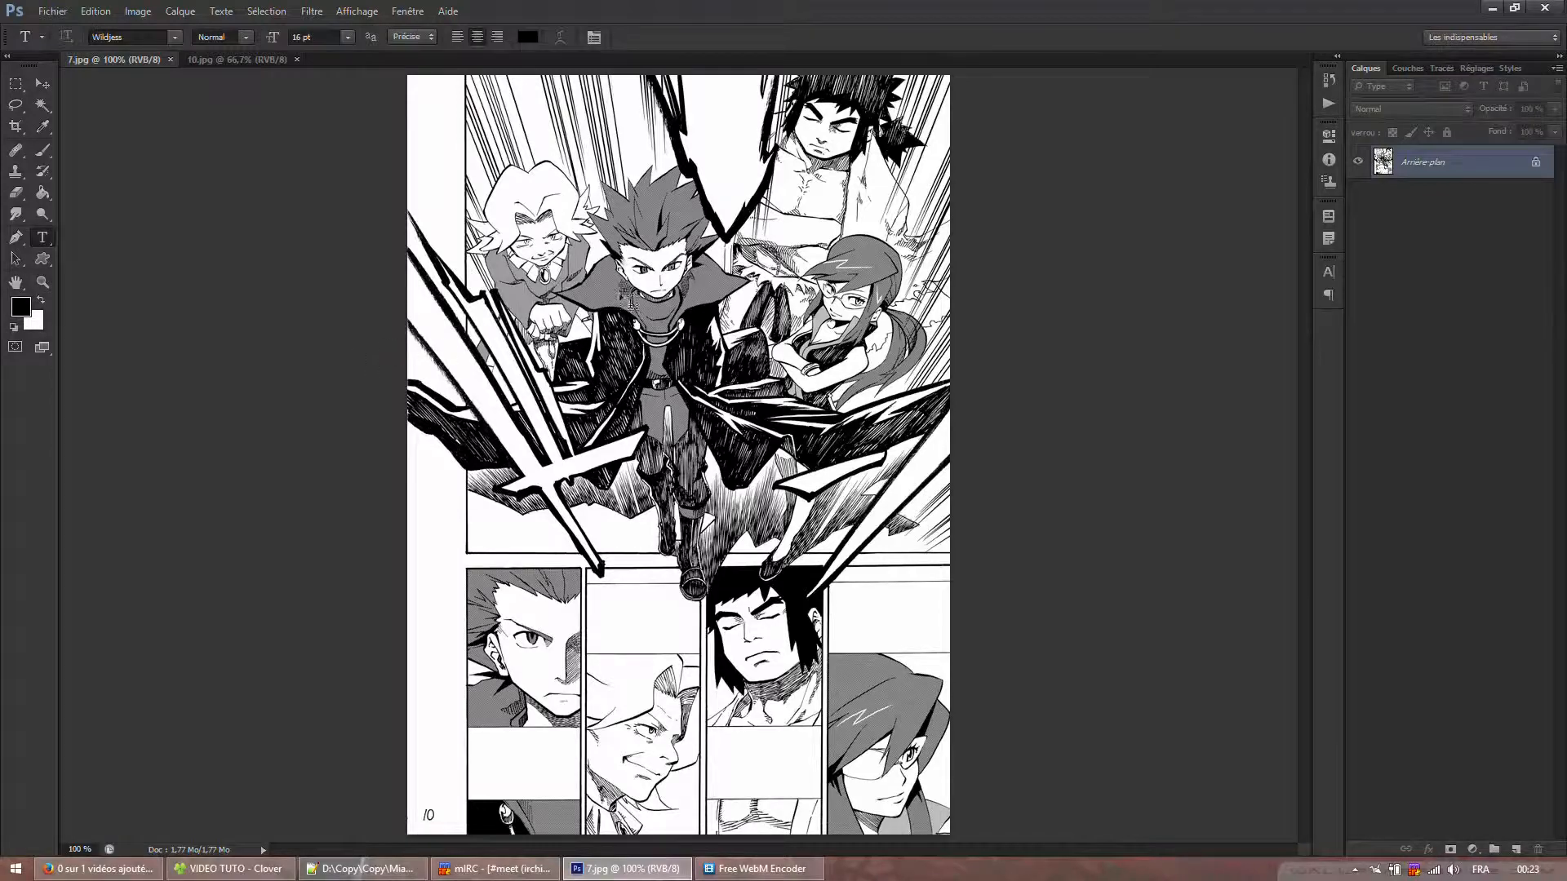
pyautogui.scroll(5, 687, 199)
pyautogui.scroll(2, 754, 243)
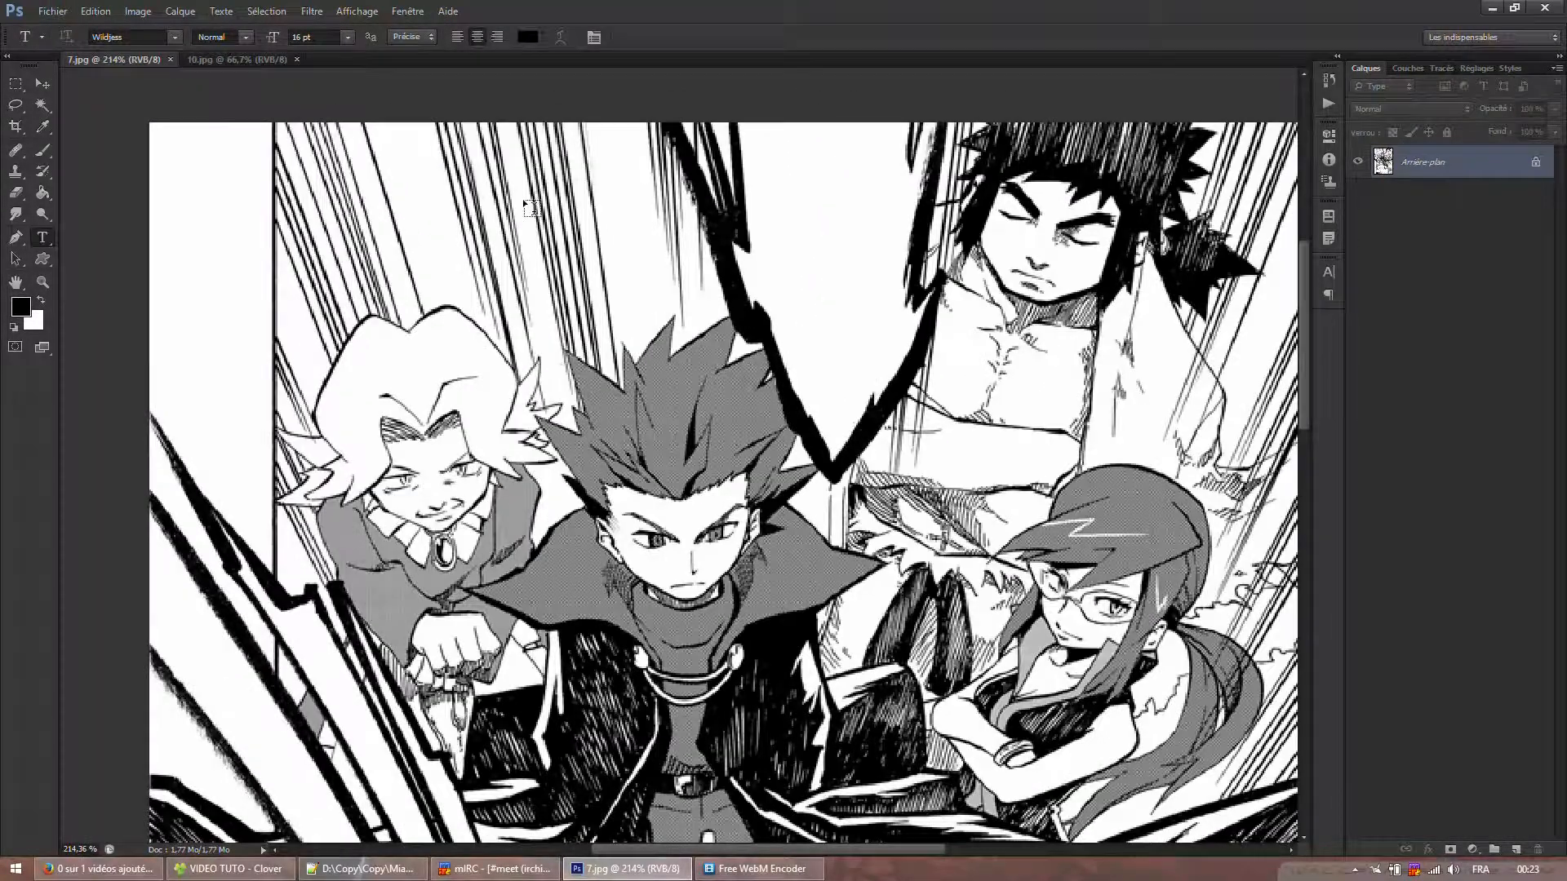
pyautogui.click(523, 198)
pyautogui.write('- VOILÀ LE CONSEIL DES 4 - OLGA, LA COMBATTANTE GLACE - ALDO, LE SPÉCIALISTE DU COMBAT - AGATHA, LA MANIEUSE DE SPECTRE - PETER, LE MAÎTRE DRAGON')
pyautogui.moveTo(539, 553); pyautogui.dragTo(863, 421)
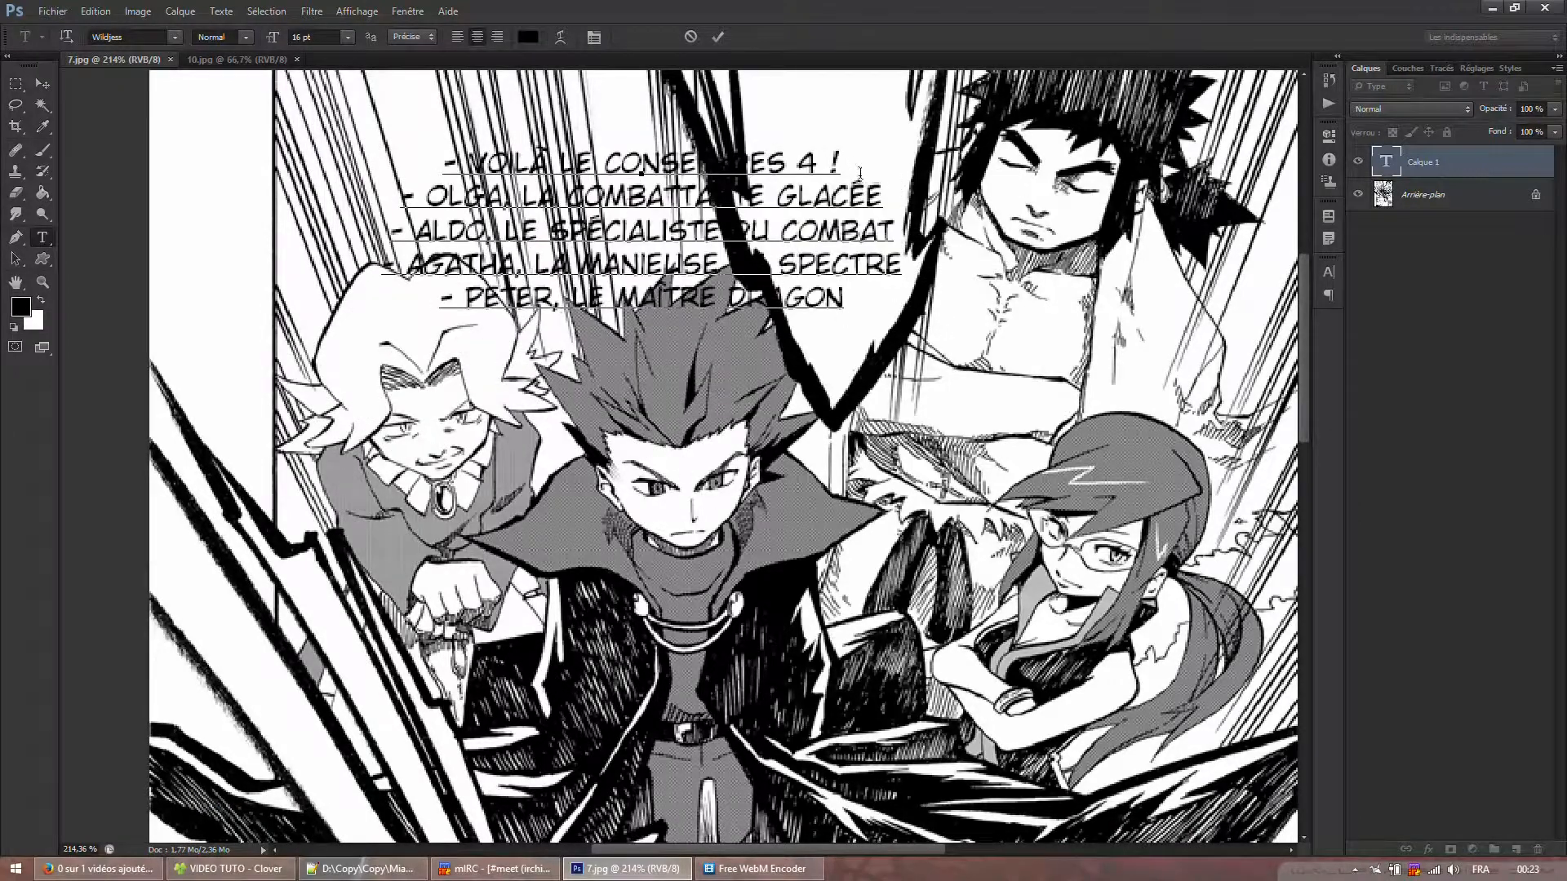
# - Cut the four character lines from the text, keeping only "- VOILÀ LE CONSEIL DES 4 !", and shift it towards the speech bubble
pyautogui.moveTo(858, 173); pyautogui.dragTo(849, 308)
pyautogui.hotkey('ctrl', 'x')
pyautogui.moveTo(744, 205); pyautogui.dragTo(799, 192)
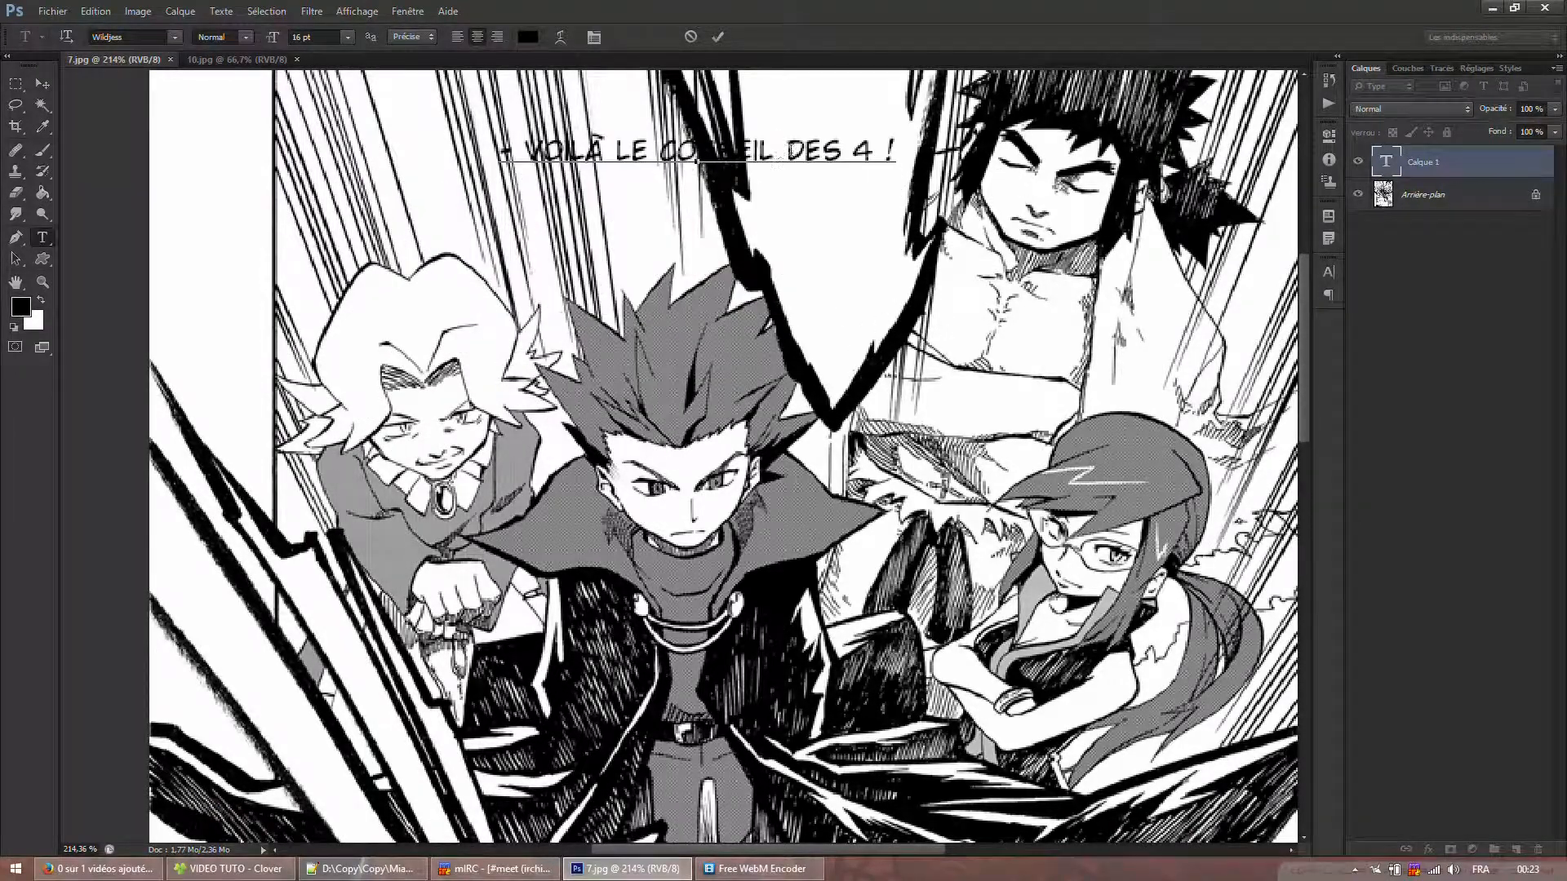
# - Remove the leading dash and split the bubble text into three lines: "VOILÀ LE", "CONSEIL", "DES 4 !"
pyautogui.click(779, 151)
pyautogui.press('Return')
pyautogui.click(667, 143)
pyautogui.press('Return')
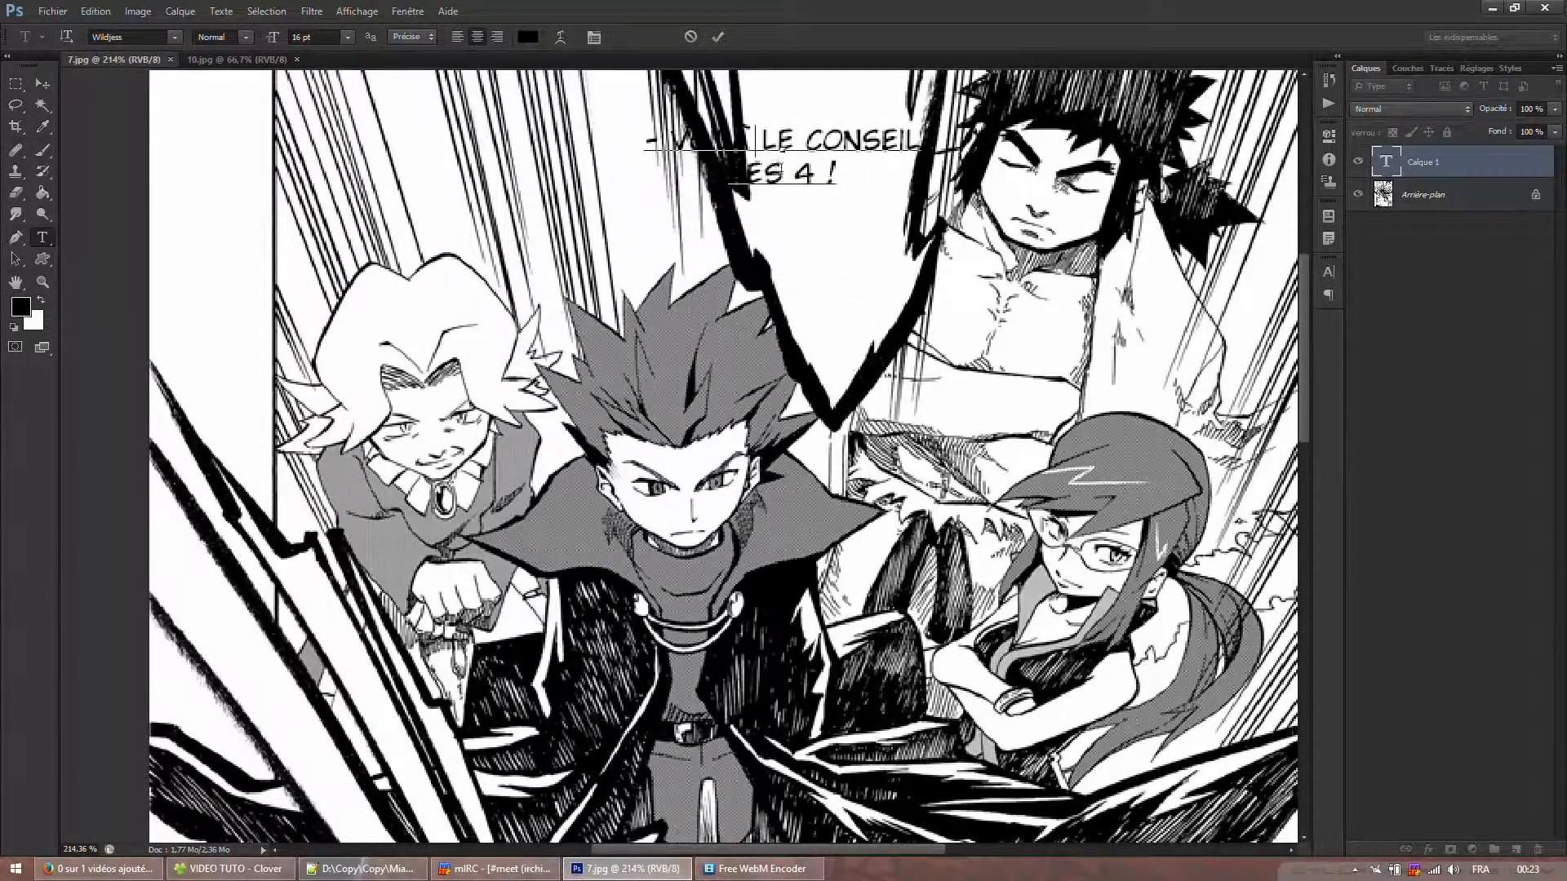
pyautogui.press('BackSpace')
pyautogui.moveTo(810, 284); pyautogui.dragTo(853, 270)
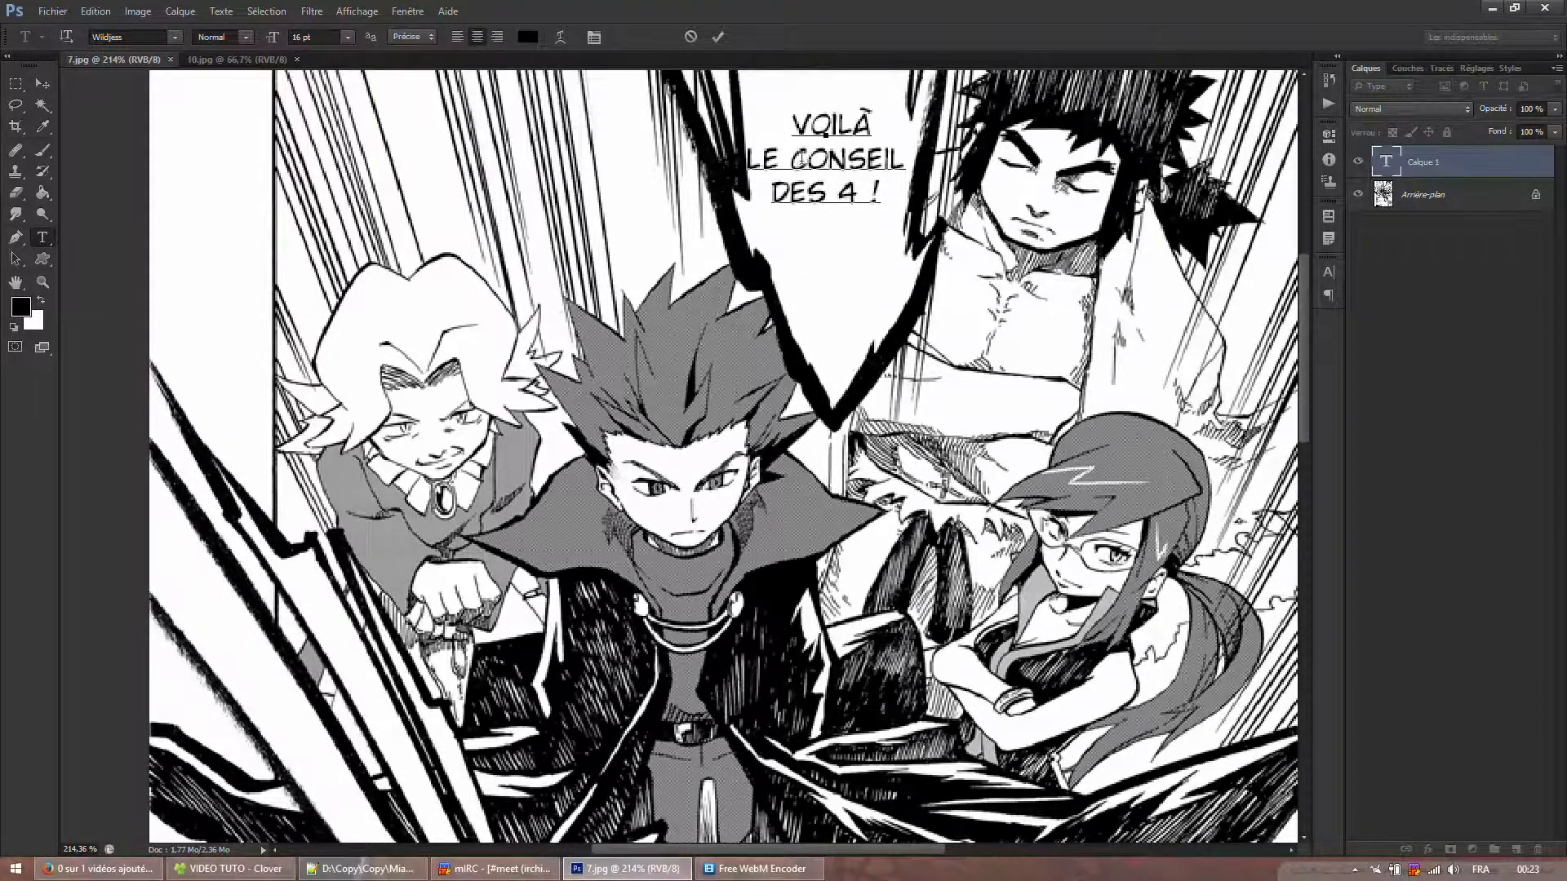
pyautogui.click(850, 129)
pyautogui.click(881, 130)
pyautogui.press('Delete')
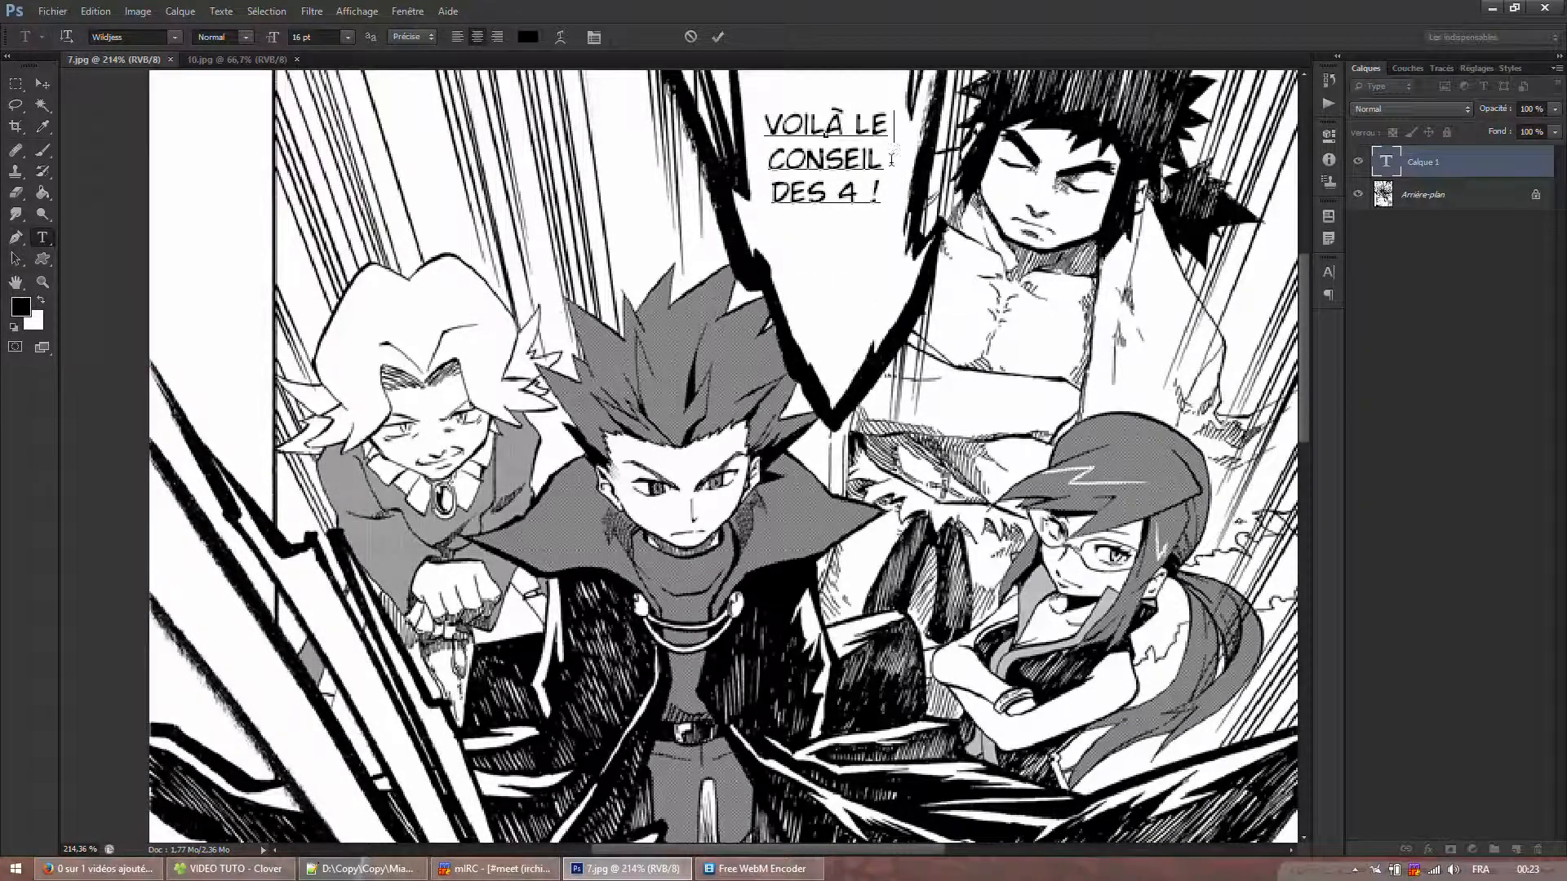
# - Tidy the line alignment, centre the three-line text inside the large speech bubble and commit it
pyautogui.moveTo(925, 274); pyautogui.dragTo(921, 290)
pyautogui.moveTo(895, 227); pyautogui.dragTo(751, 153)
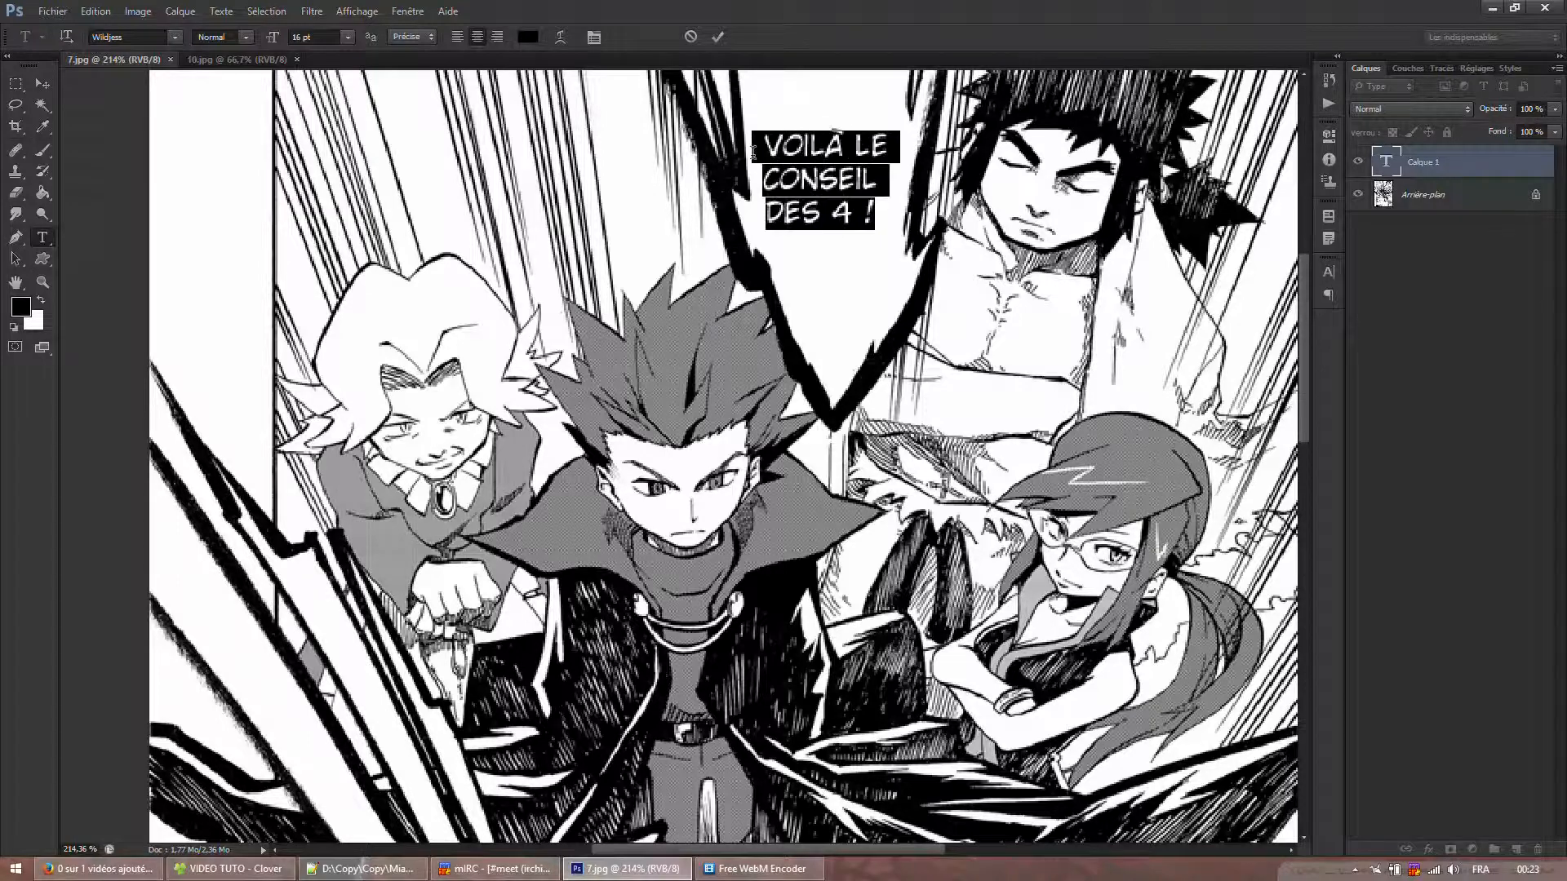
pyautogui.click(751, 153)
pyautogui.press('Delete')
pyautogui.moveTo(896, 347)
pyautogui.mouseDown()
pyautogui.moveTo(900, 379)
pyautogui.moveTo(920, 333)
pyautogui.mouseUp()
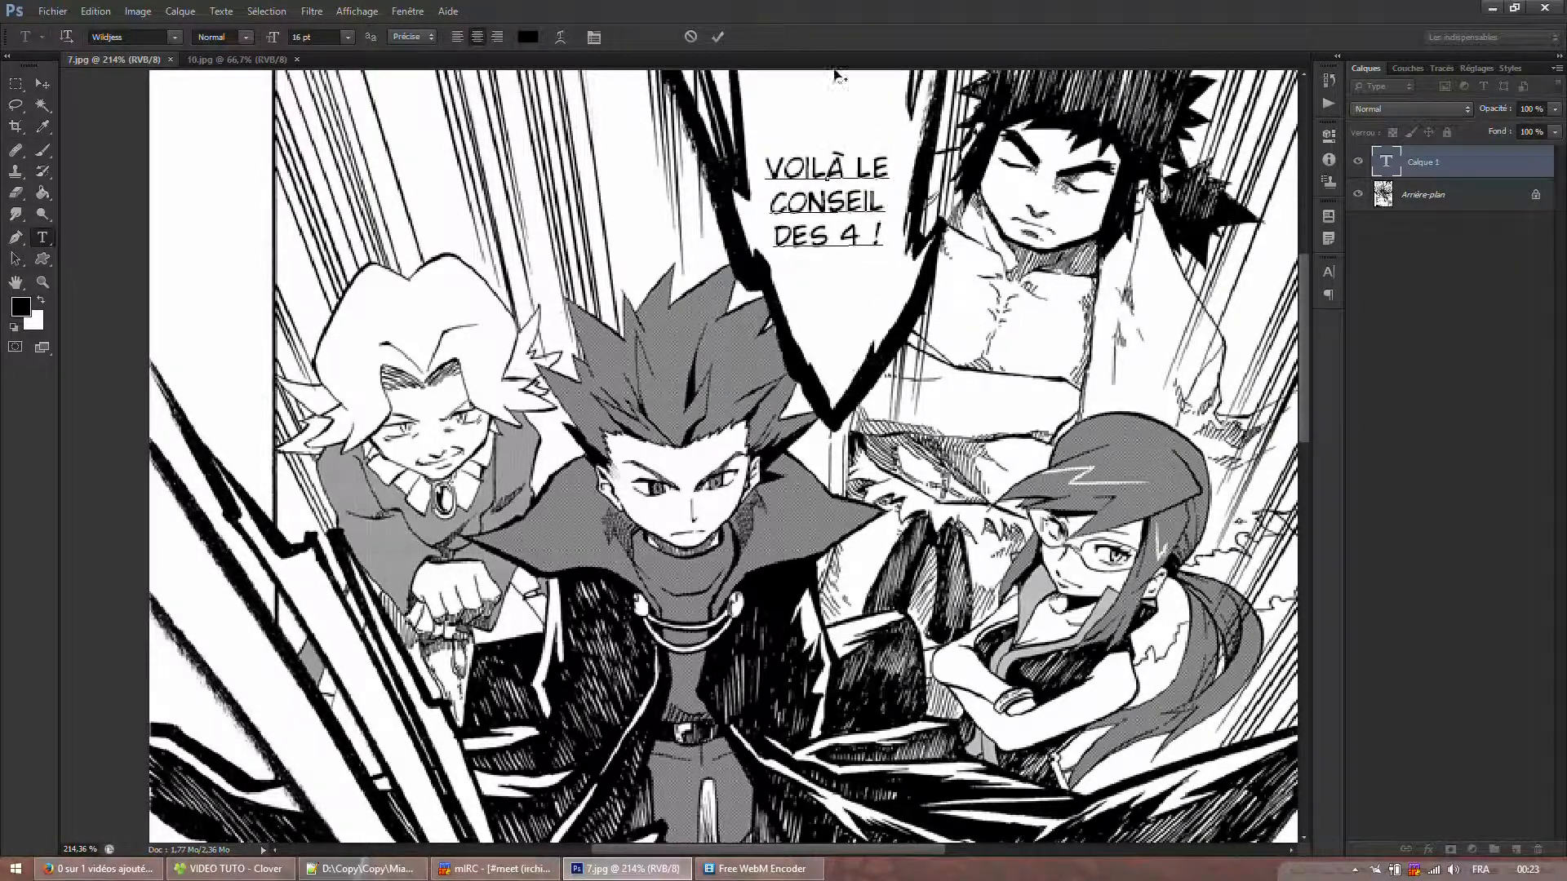
pyautogui.click(718, 39)
# - Paste the dialogue into the lower rightmost panel's empty box, keeping only "OLGA, LA COMBATTANTE GLACÉE" without its dash
pyautogui.scroll(-7, 776, 269)
pyautogui.scroll(-6, 571, 490)
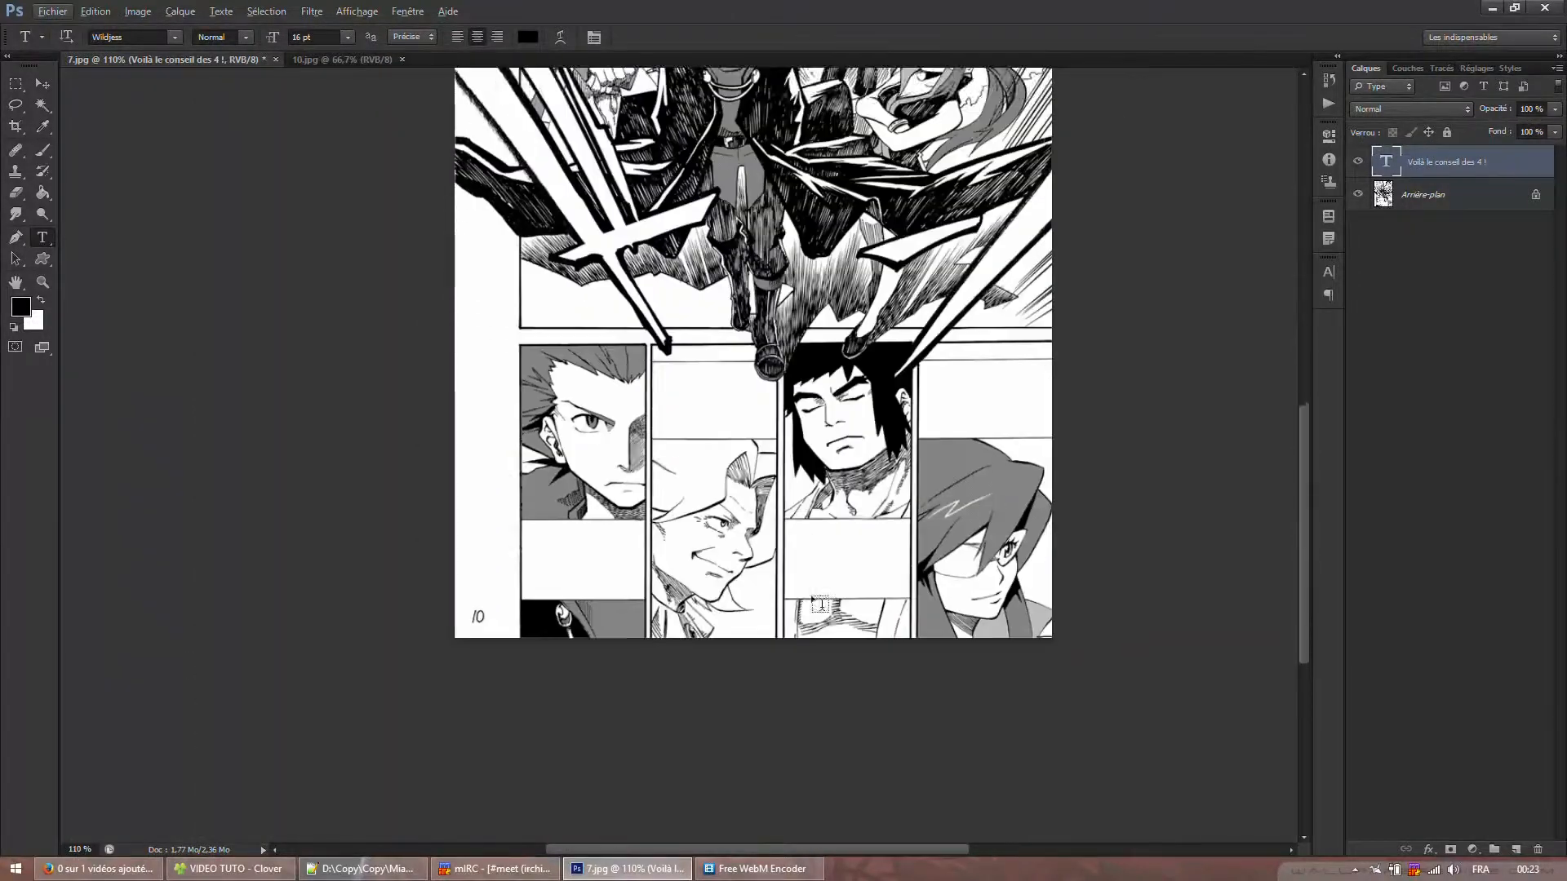
pyautogui.scroll(7, 996, 384)
pyautogui.click(975, 315)
pyautogui.hotkey('ctrl', 'v')
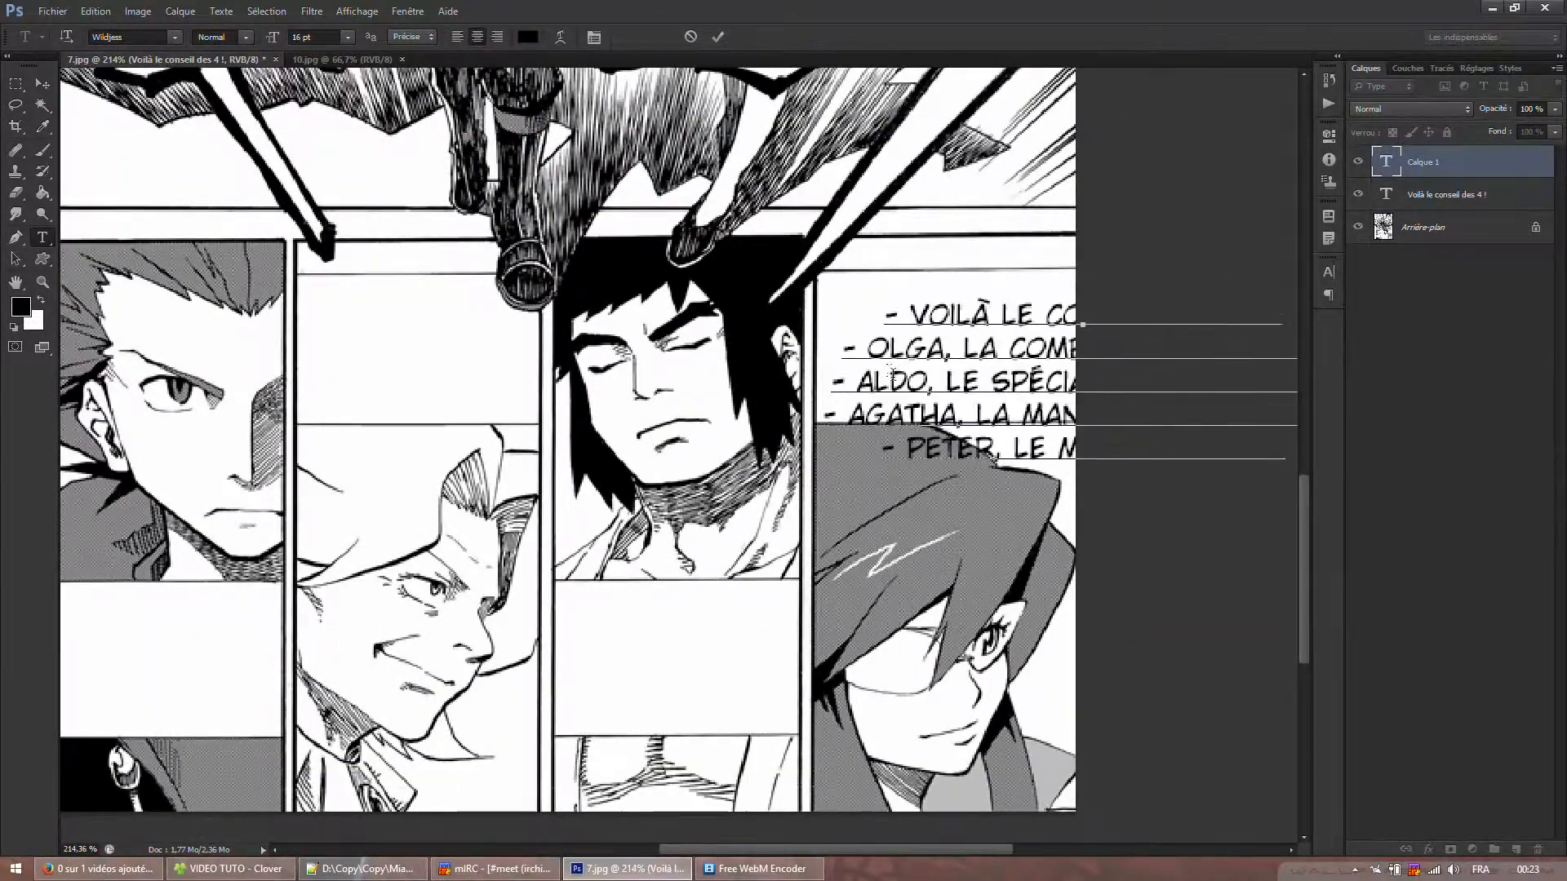
pyautogui.moveTo(859, 339); pyautogui.dragTo(605, 304)
pyautogui.press('BackSpace')
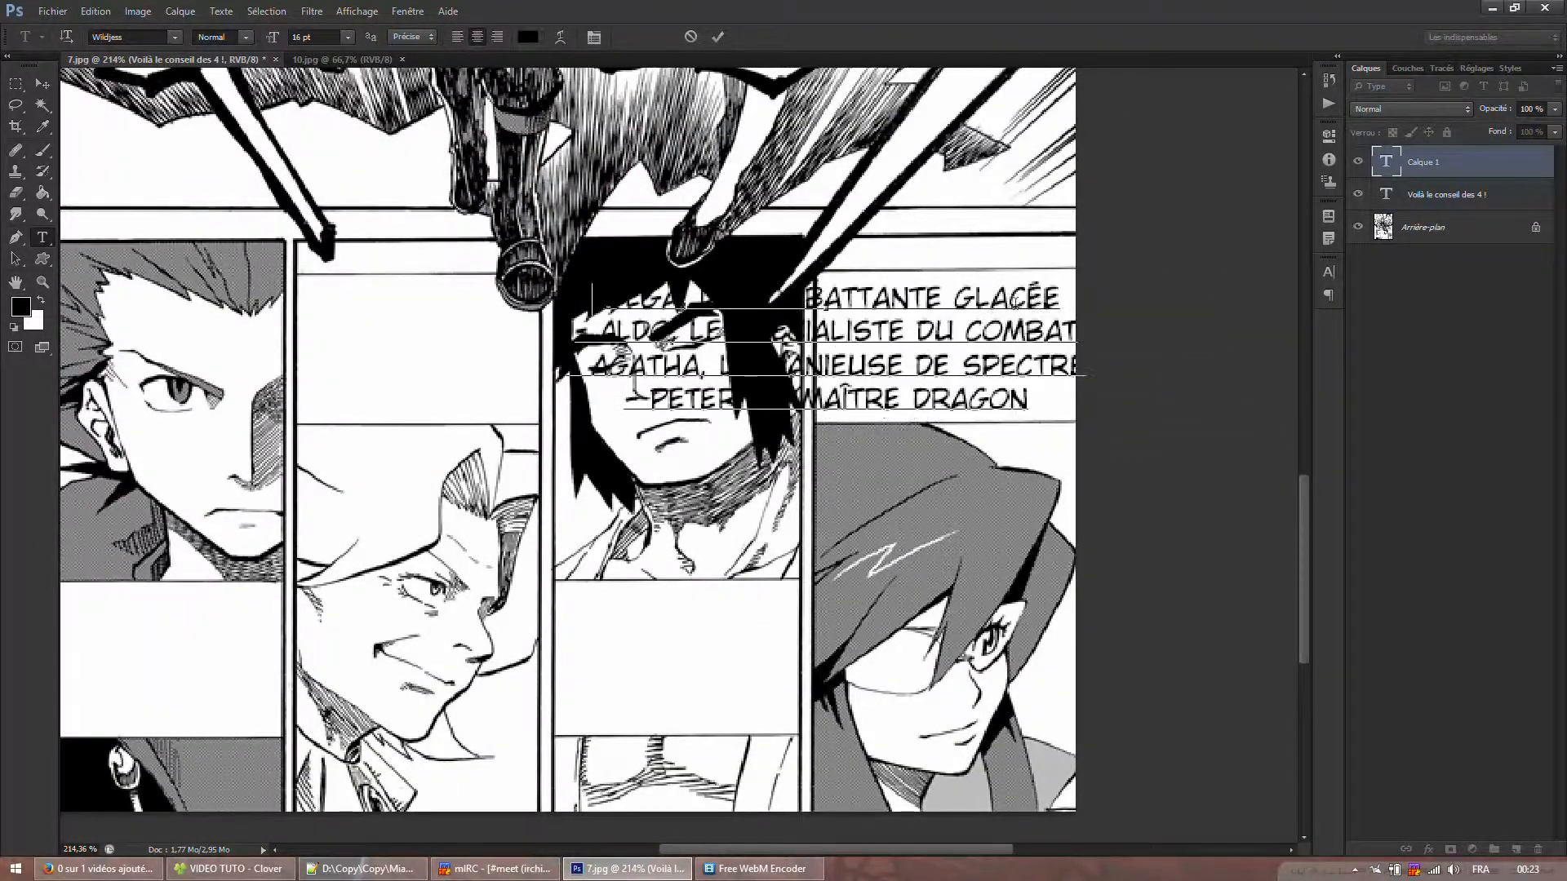
pyautogui.click(1086, 303)
pyautogui.moveTo(1087, 313); pyautogui.dragTo(1053, 404)
pyautogui.press('BackSpace')
# - Split the caption into "OLGA, LA", "COMBATTANTE", "GLACÉE", centre it in its box and commit it
pyautogui.moveTo(821, 309); pyautogui.dragTo(893, 320)
pyautogui.click(820, 309)
pyautogui.press('Return')
pyautogui.click(1004, 347)
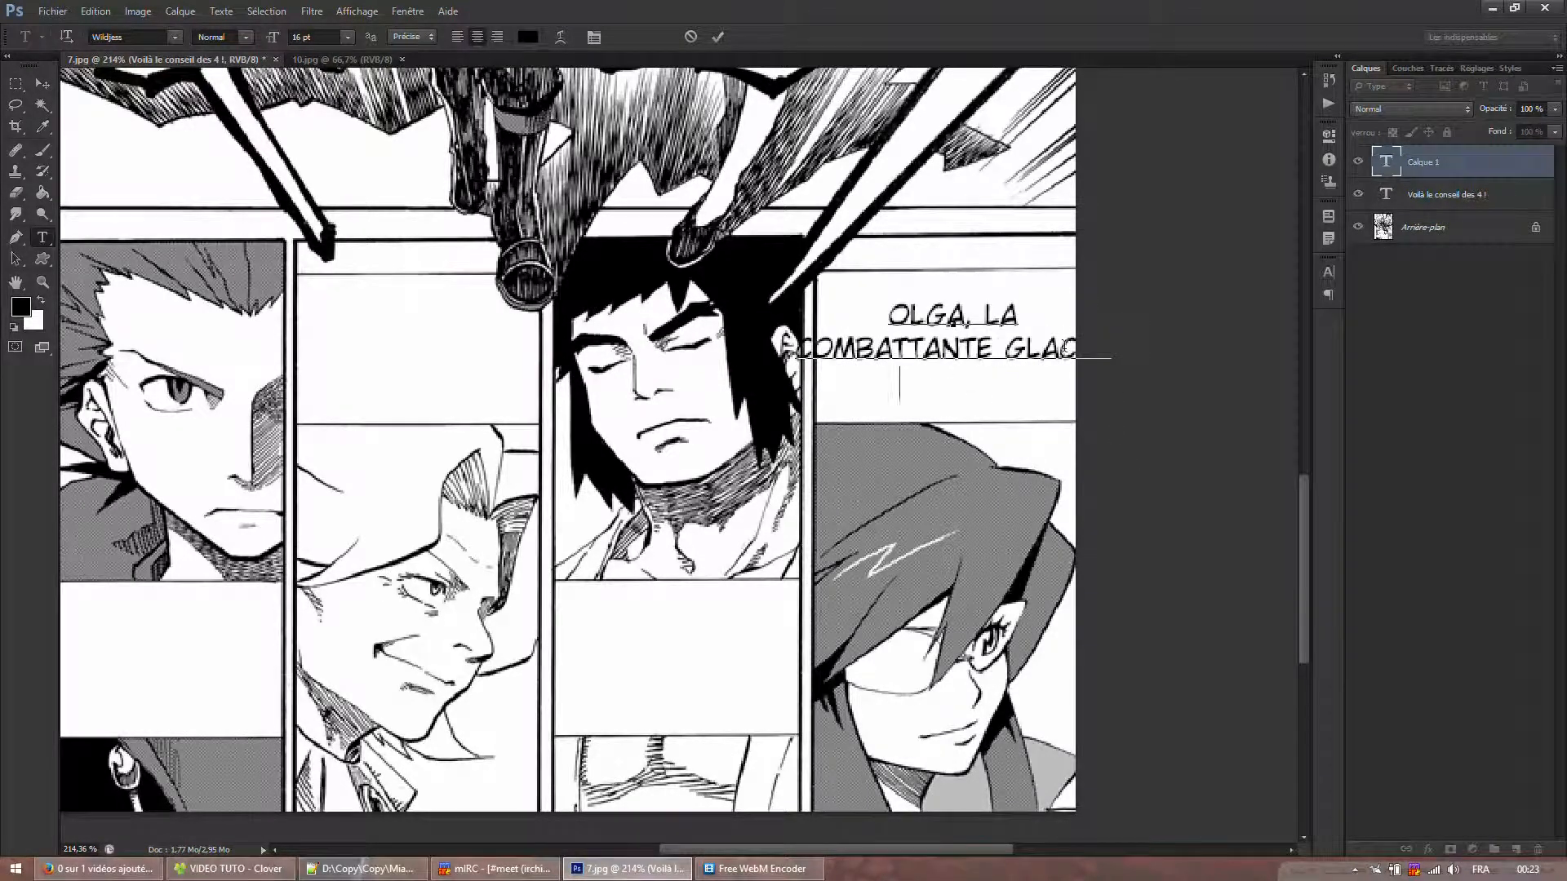
pyautogui.press('Return')
pyautogui.click(1065, 344)
pyautogui.hotkey('ctrl', 'Return')
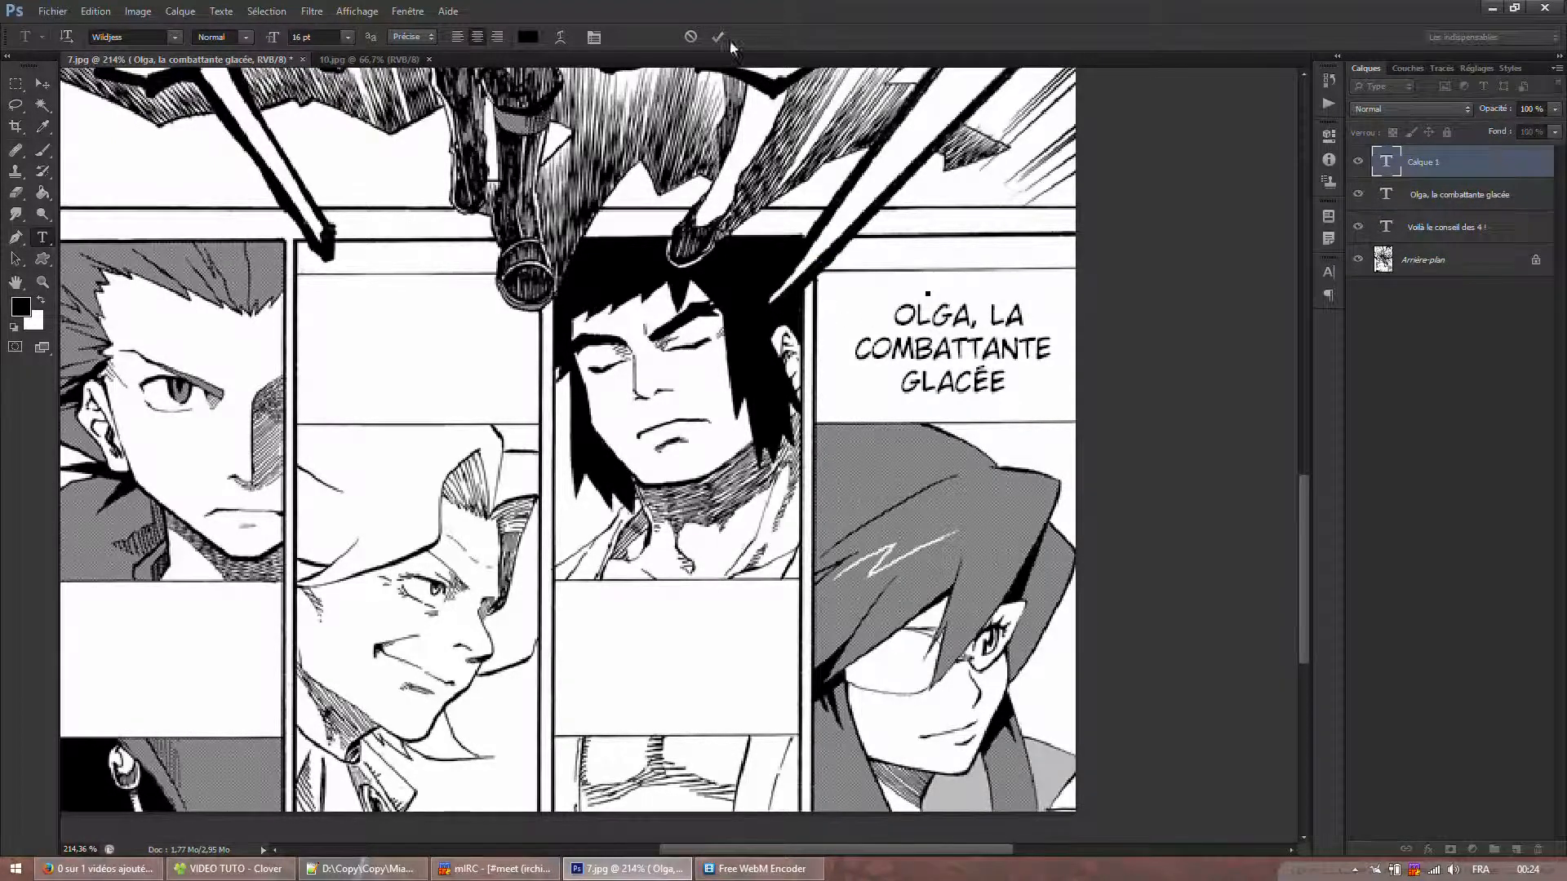
pyautogui.click(692, 36)
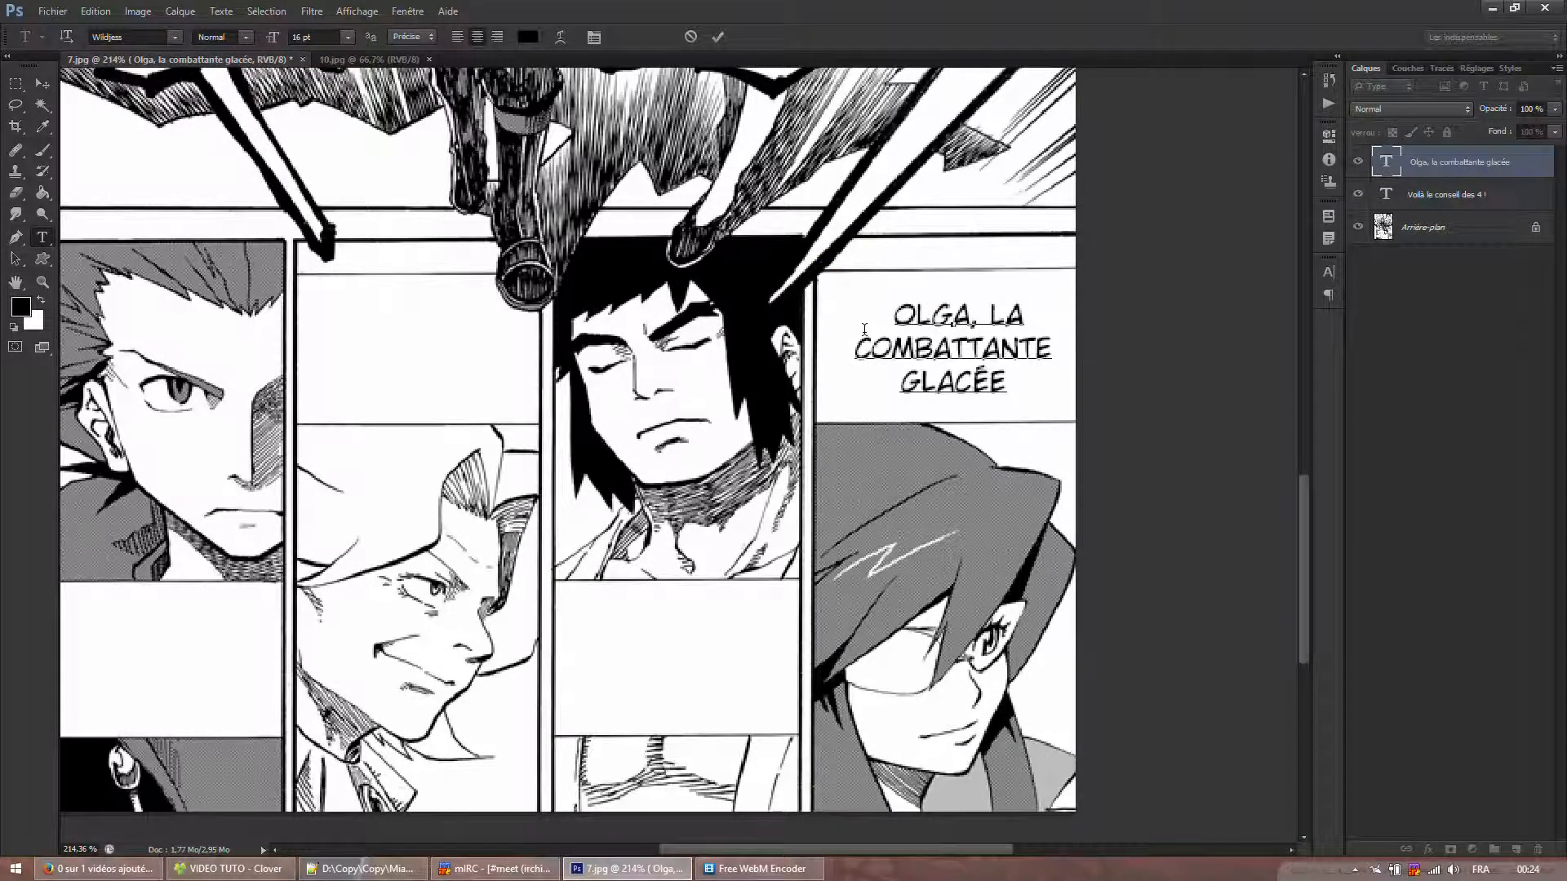
pyautogui.click(718, 37)
# - Try the Italic font style on the whole "VOILÀ LE CONSEIL DES 4 !" text and restore the Normal style
pyautogui.scroll(2, 891, 360)
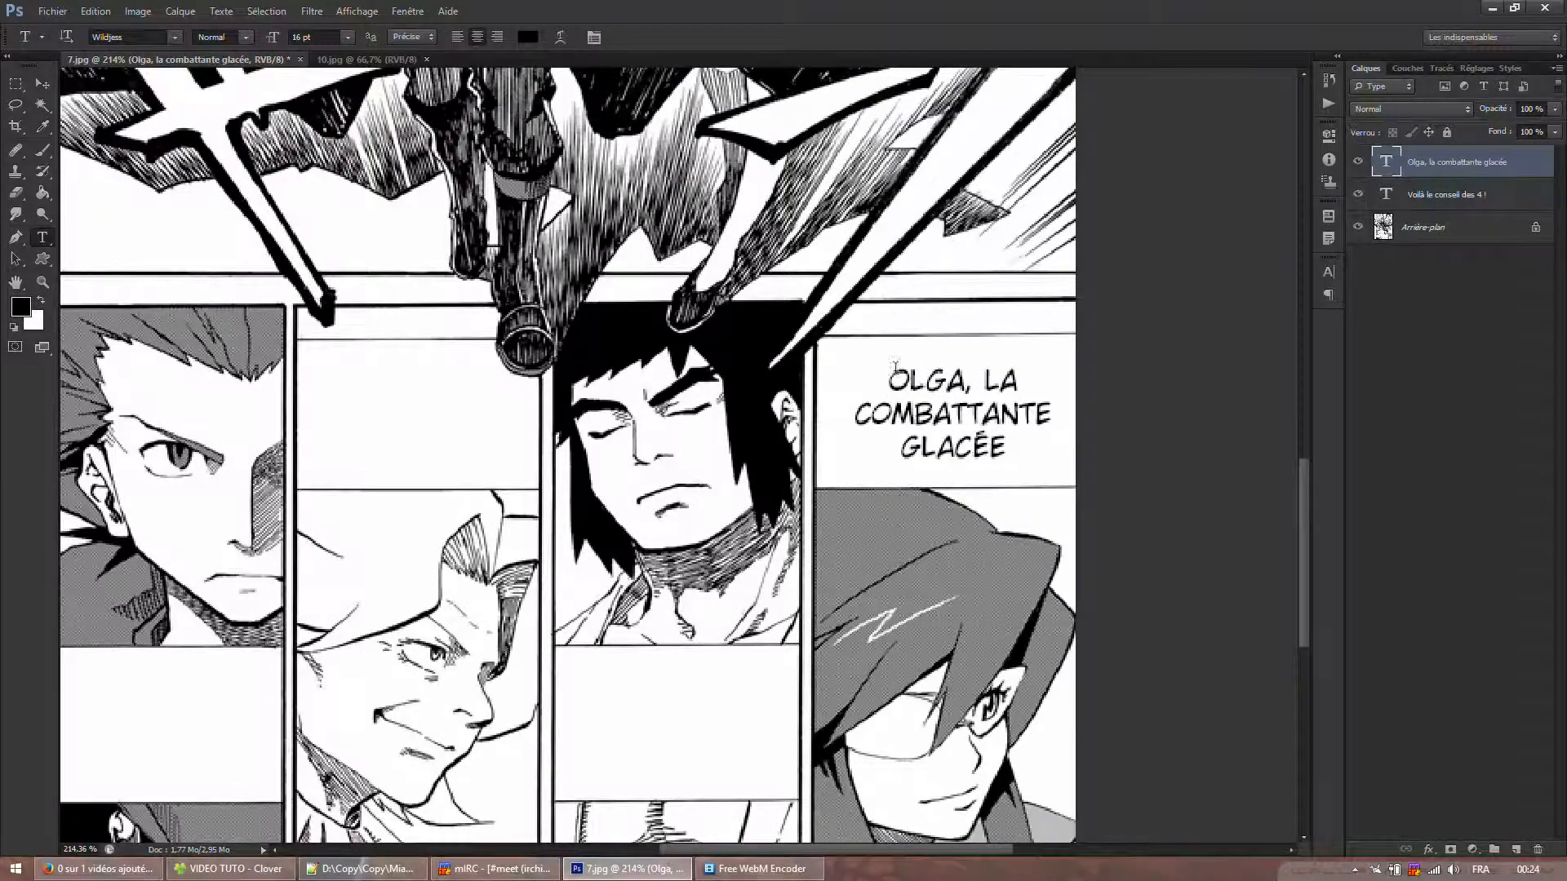
pyautogui.scroll(-5, 844, 382)
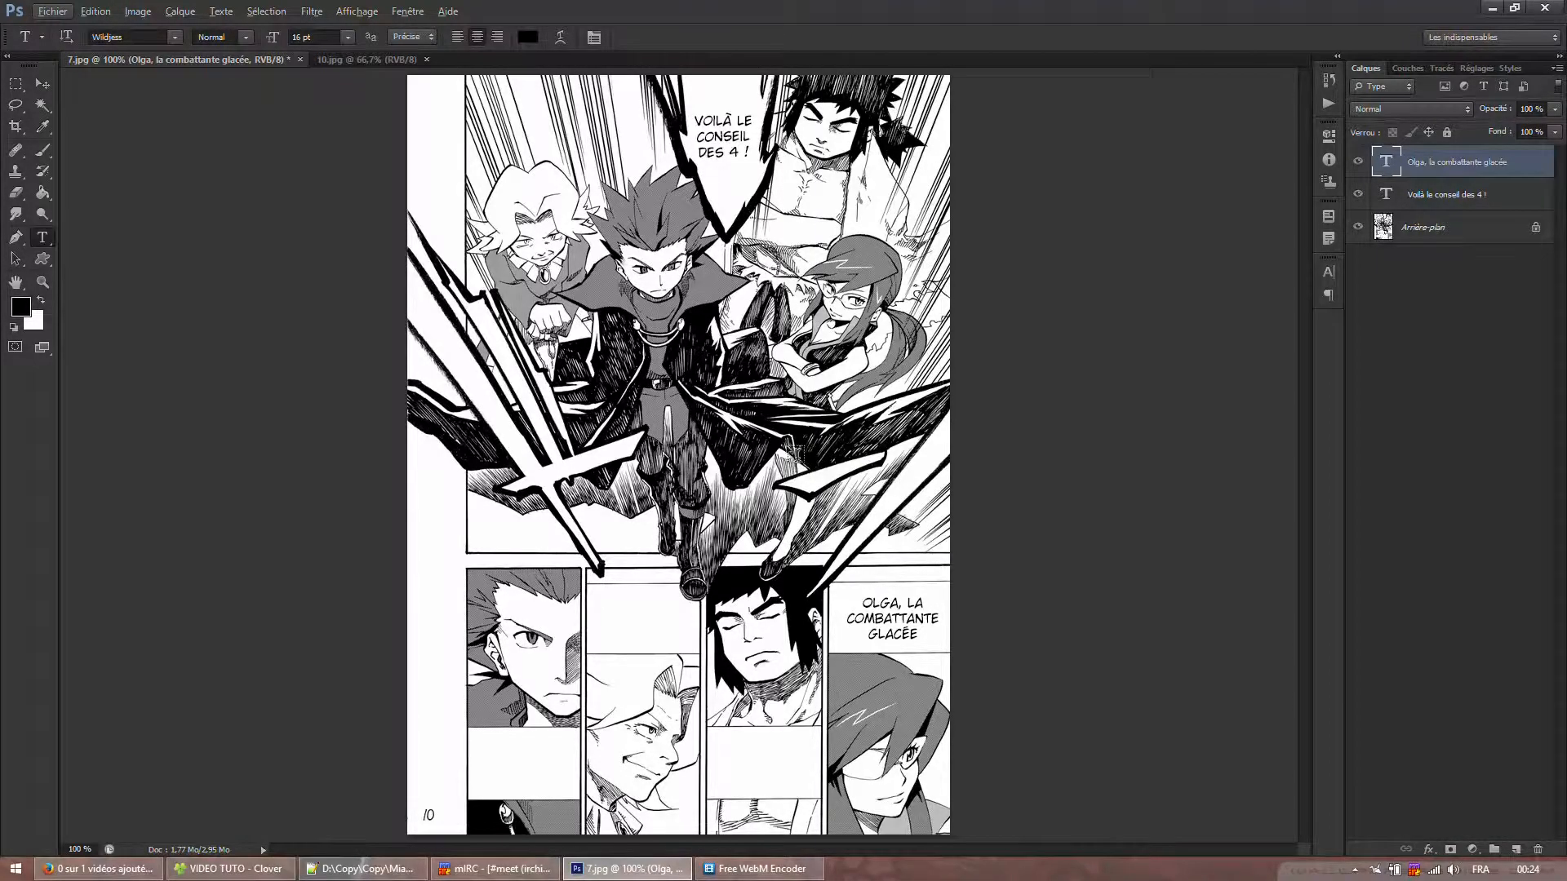
pyautogui.scroll(5, 901, 249)
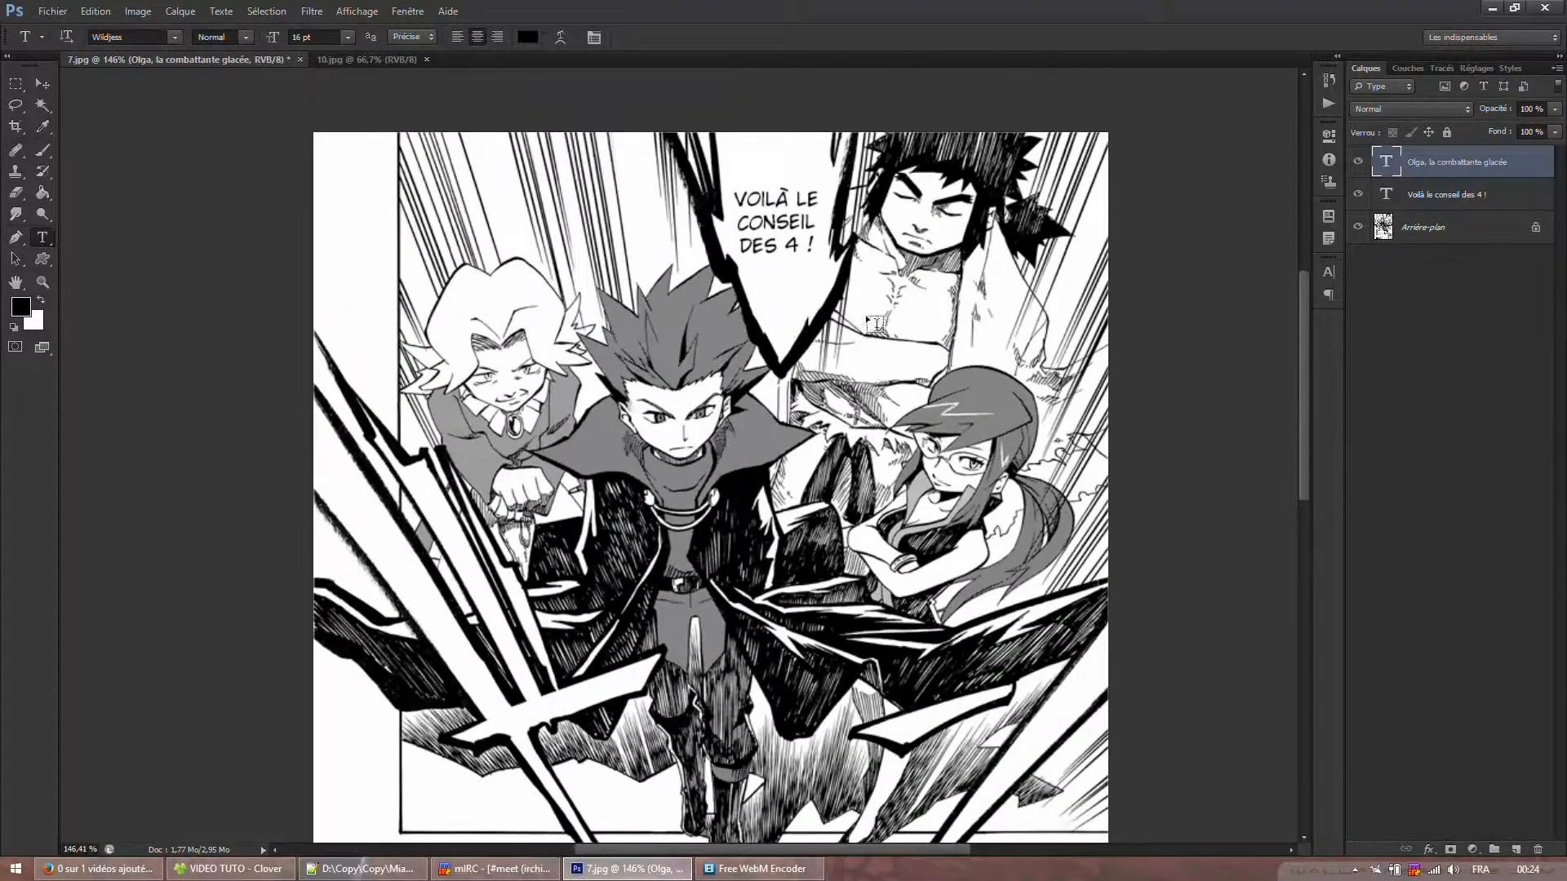
pyautogui.scroll(3, 901, 249)
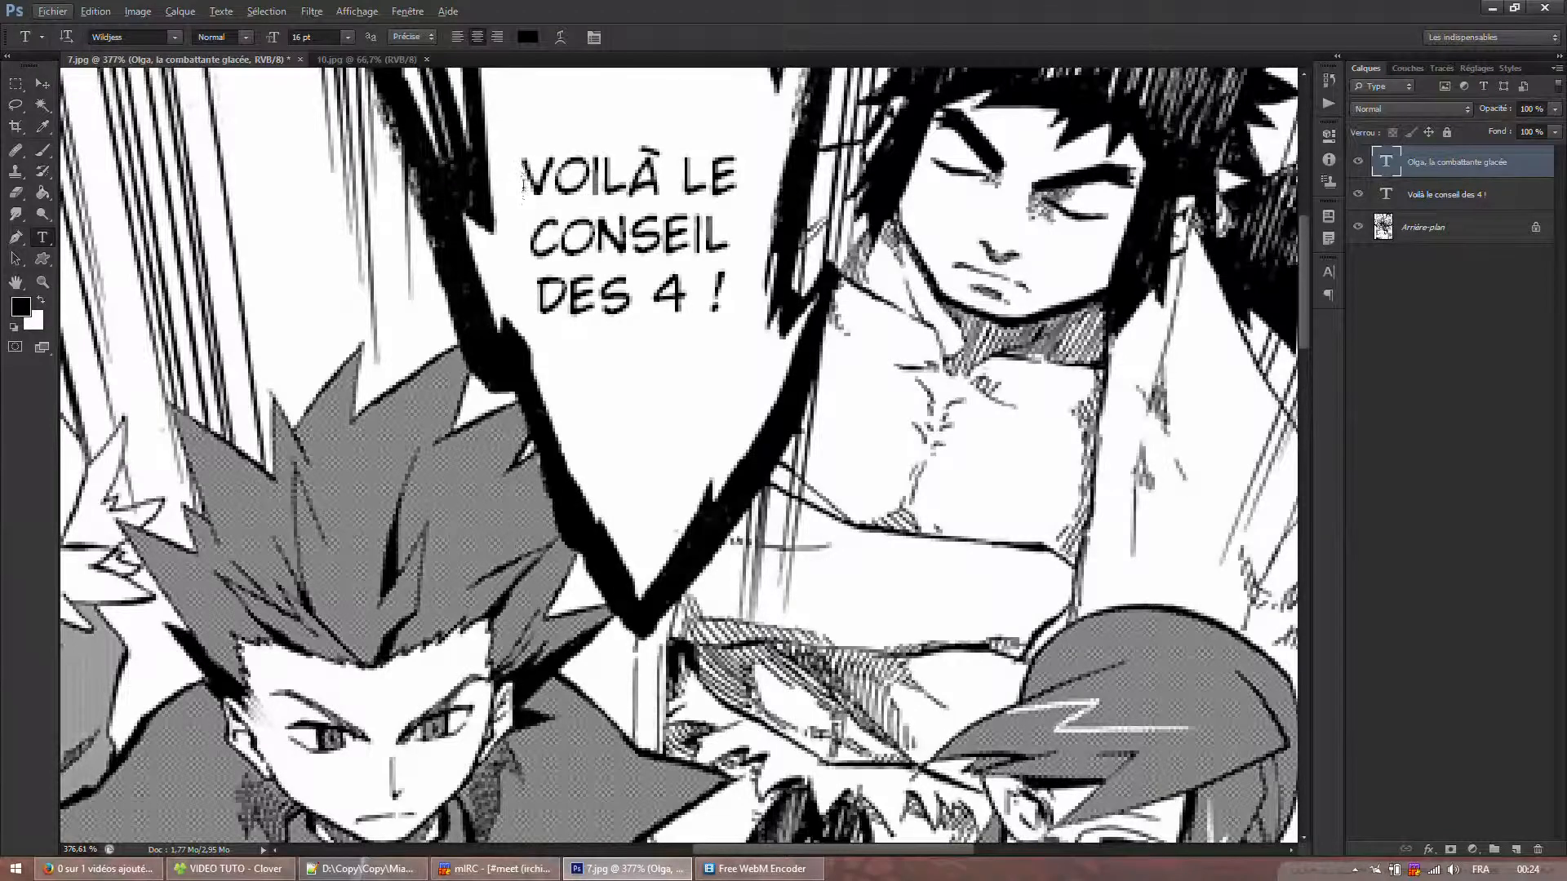
pyautogui.click(523, 165)
pyautogui.hotkey('ctrl', 'a')
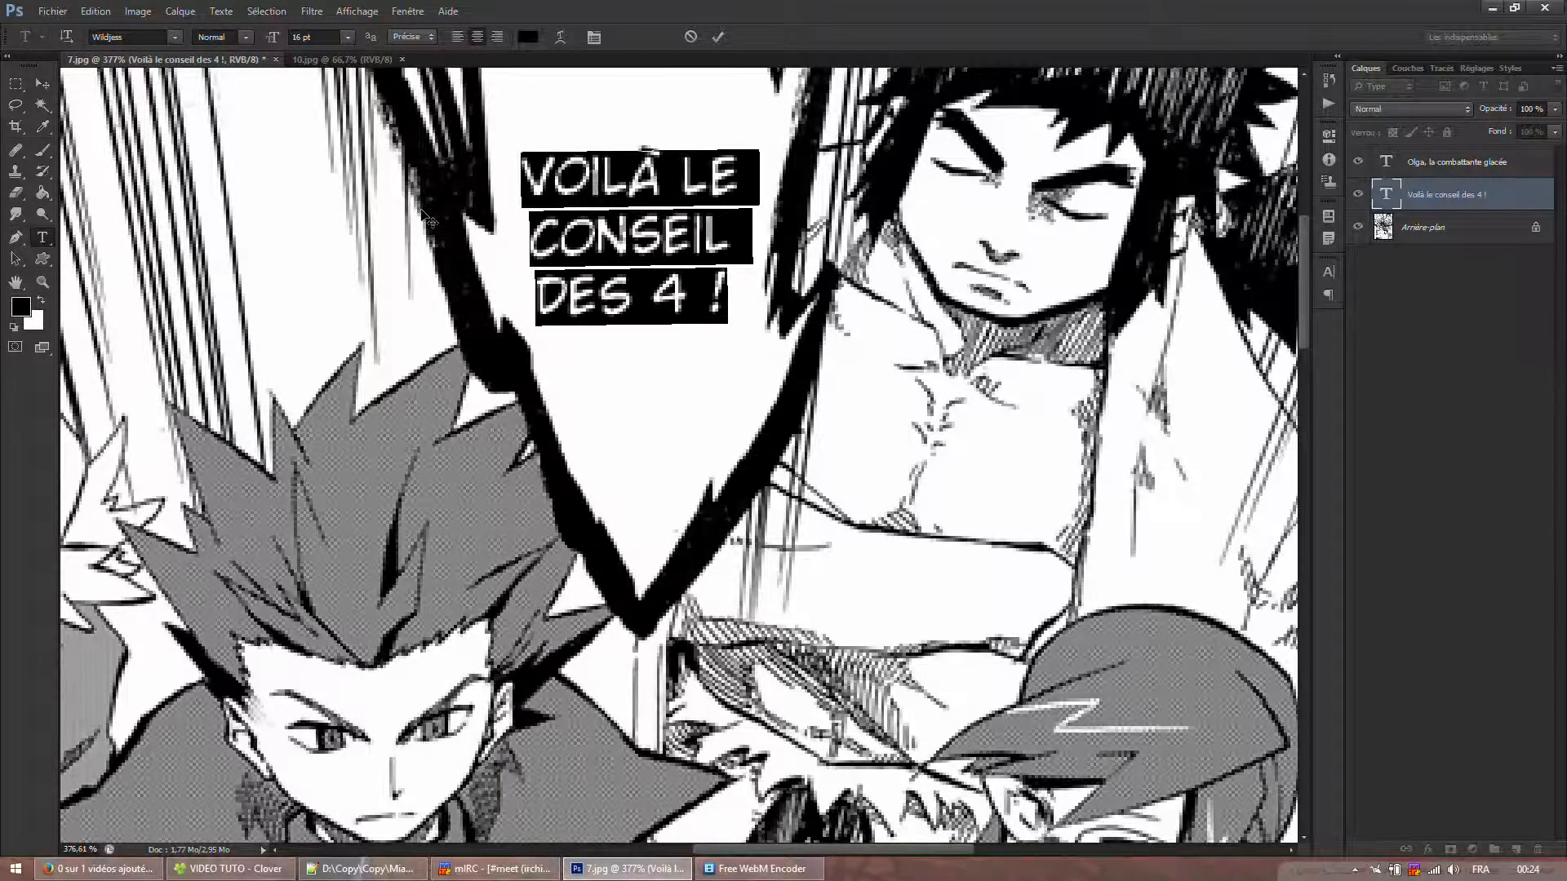
pyautogui.click(244, 37)
pyautogui.click(247, 83)
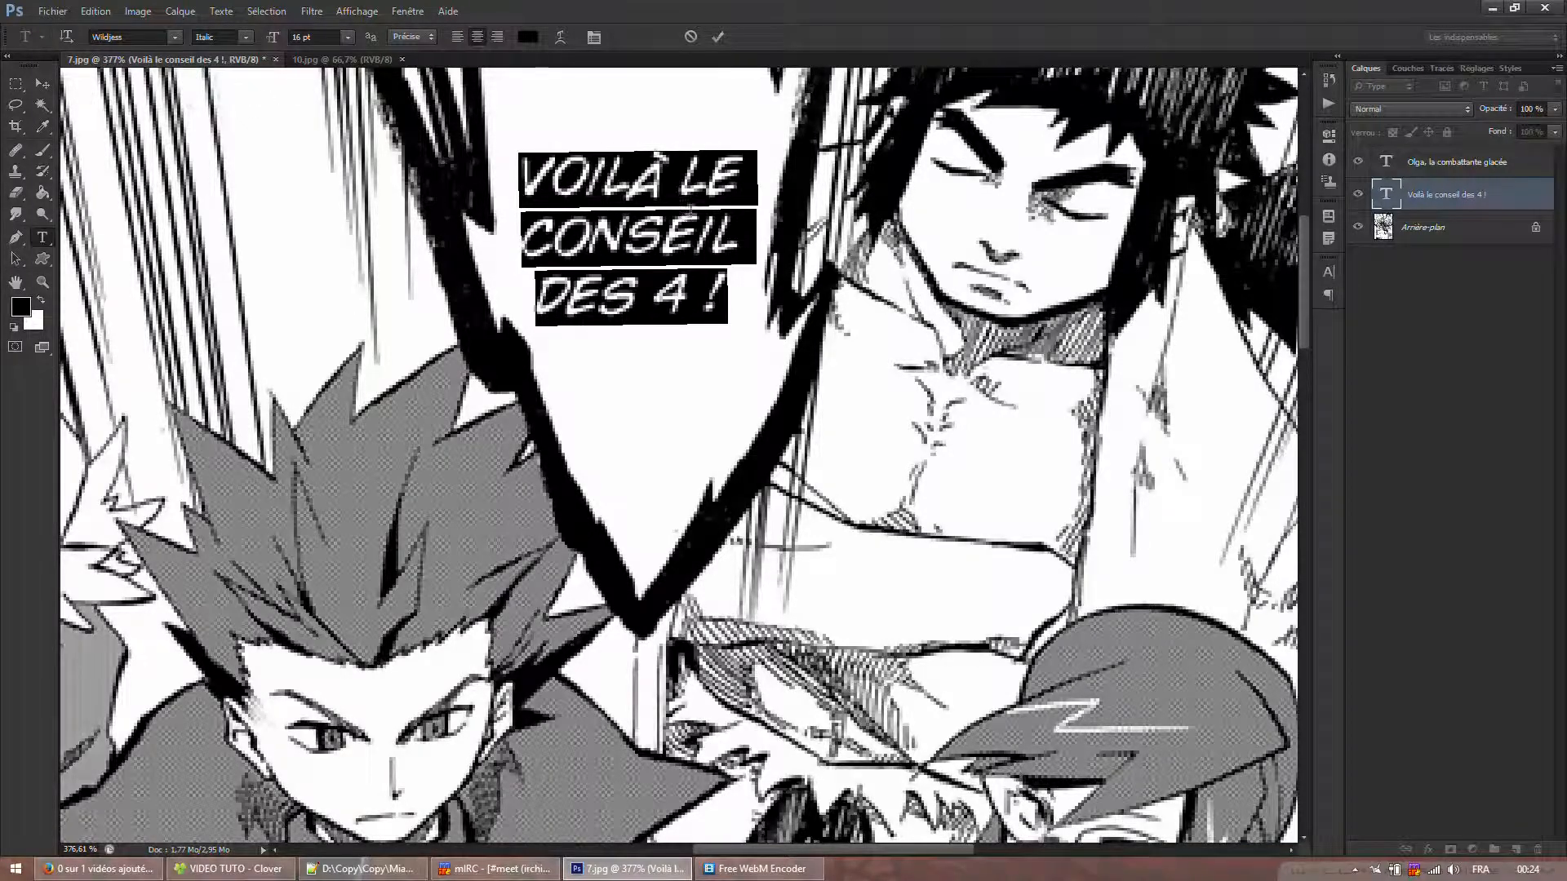
pyautogui.click(243, 38)
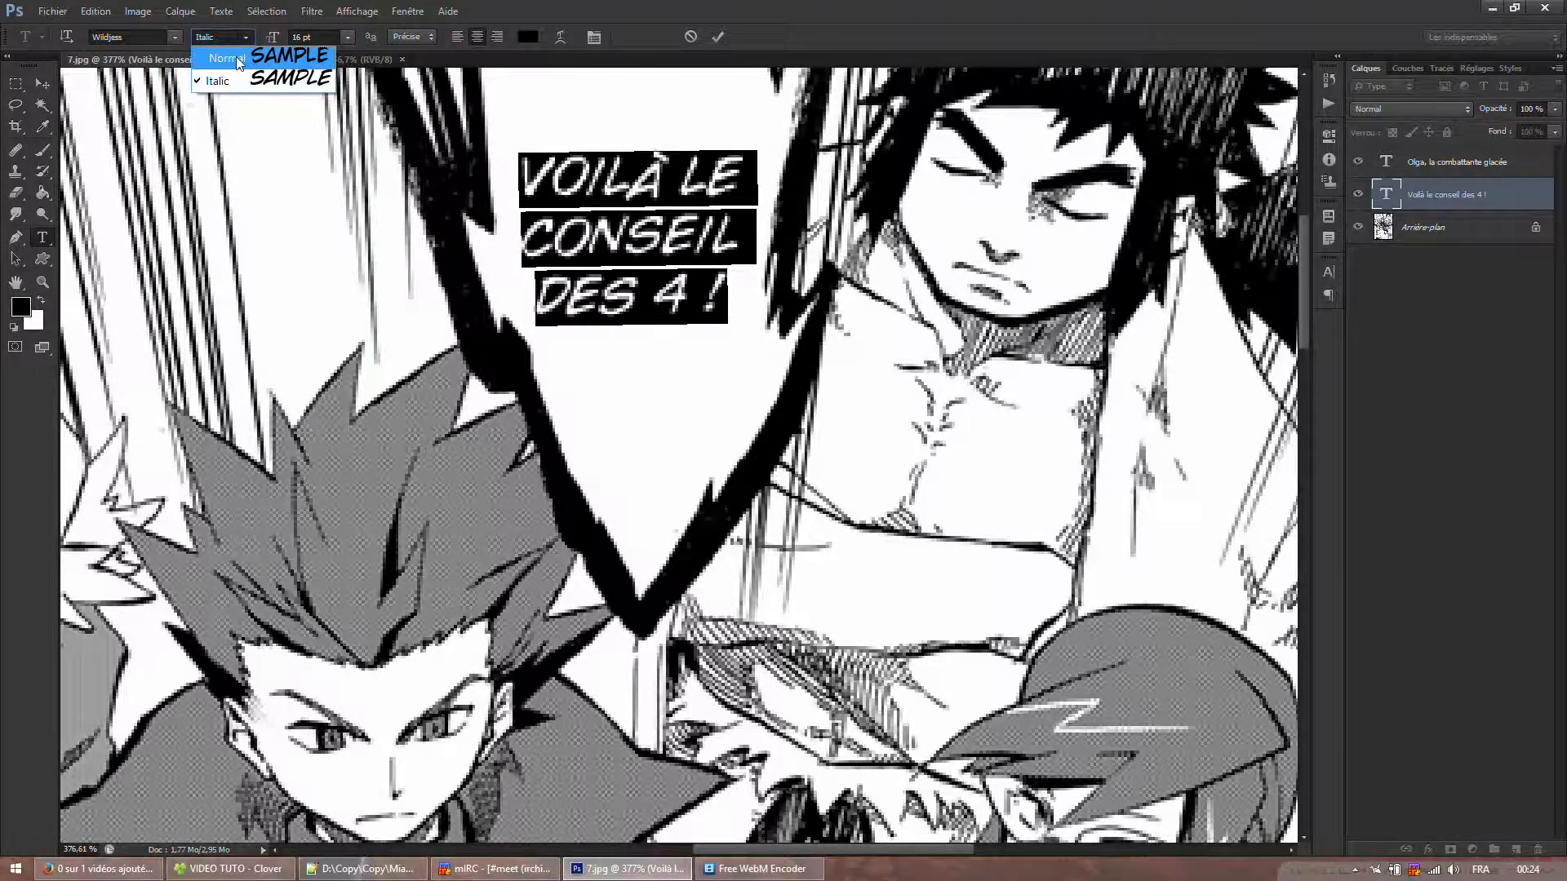
pyautogui.click(237, 58)
# - Try faux italic on the whole speech-bubble text and switch it back off
pyautogui.rightClick(613, 228)
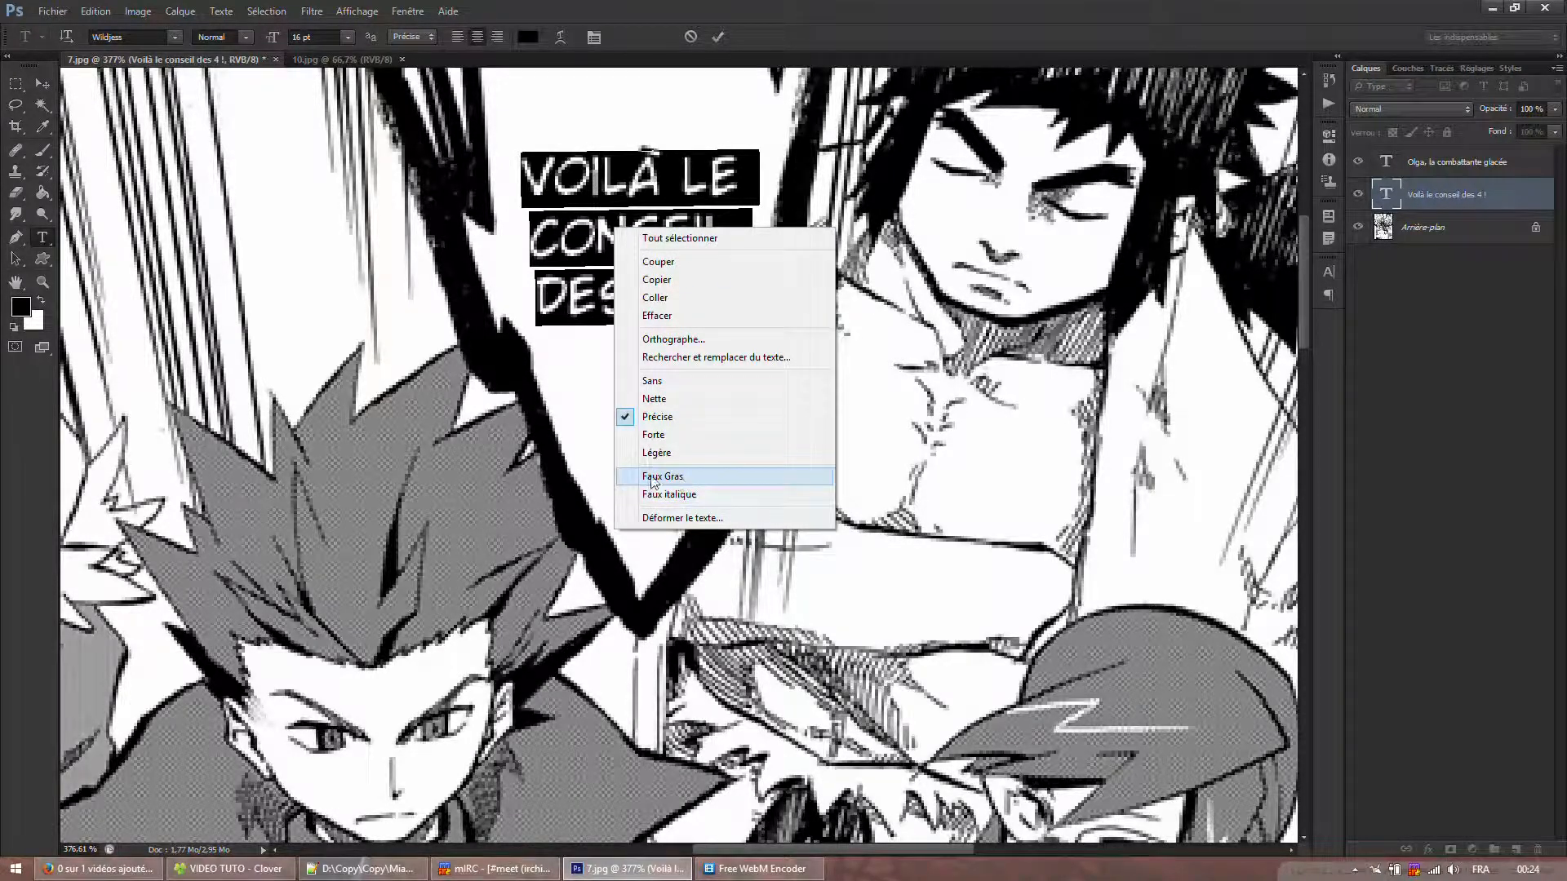
pyautogui.click(700, 495)
pyautogui.click(726, 277)
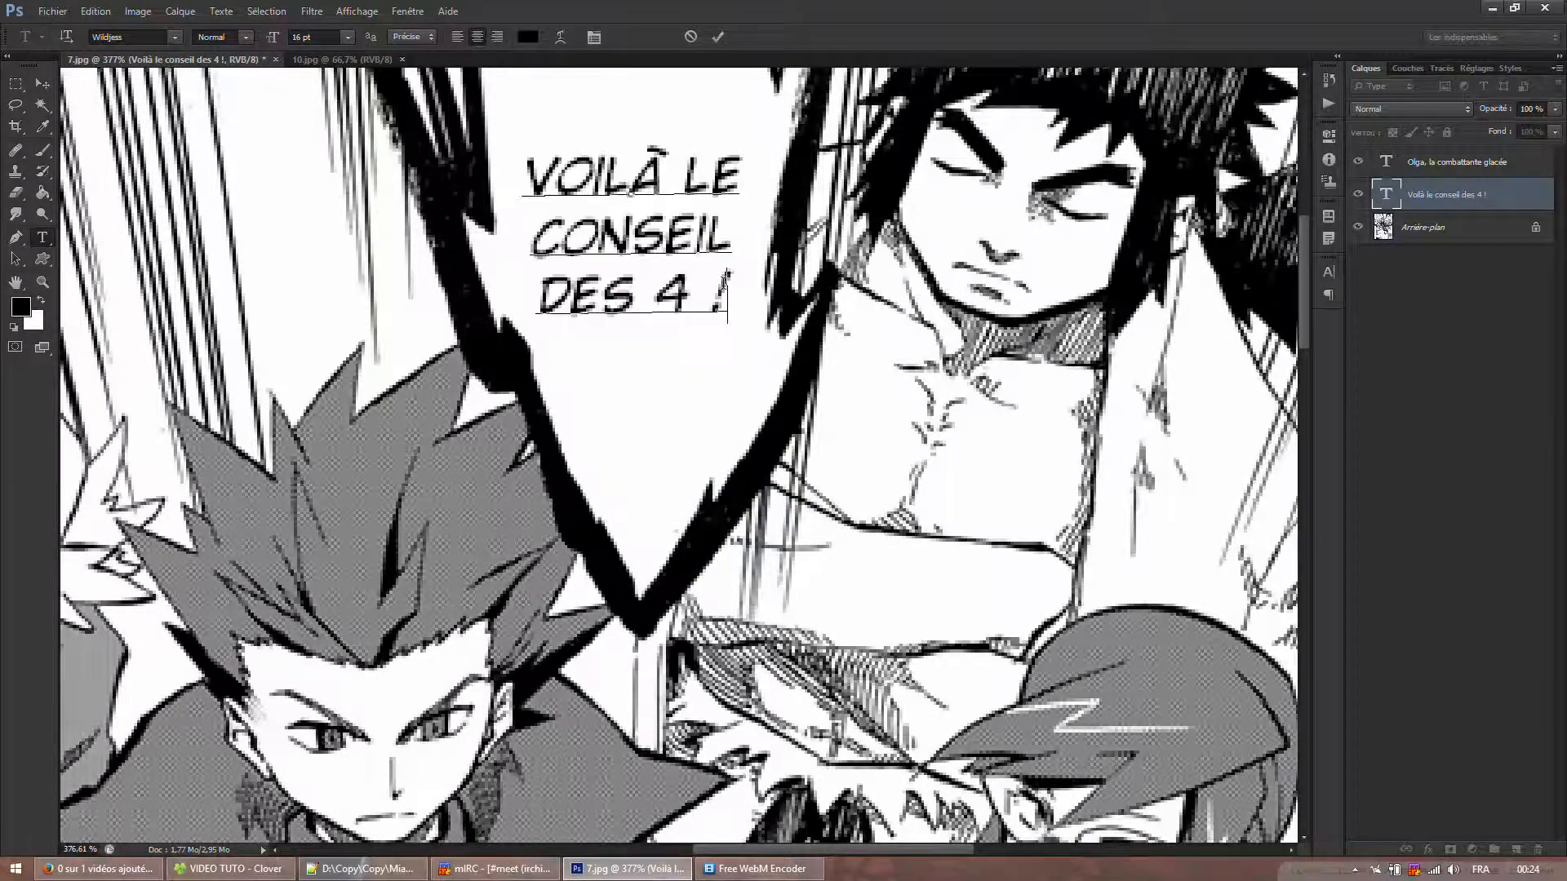
pyautogui.hotkey('ctrl', 'a')
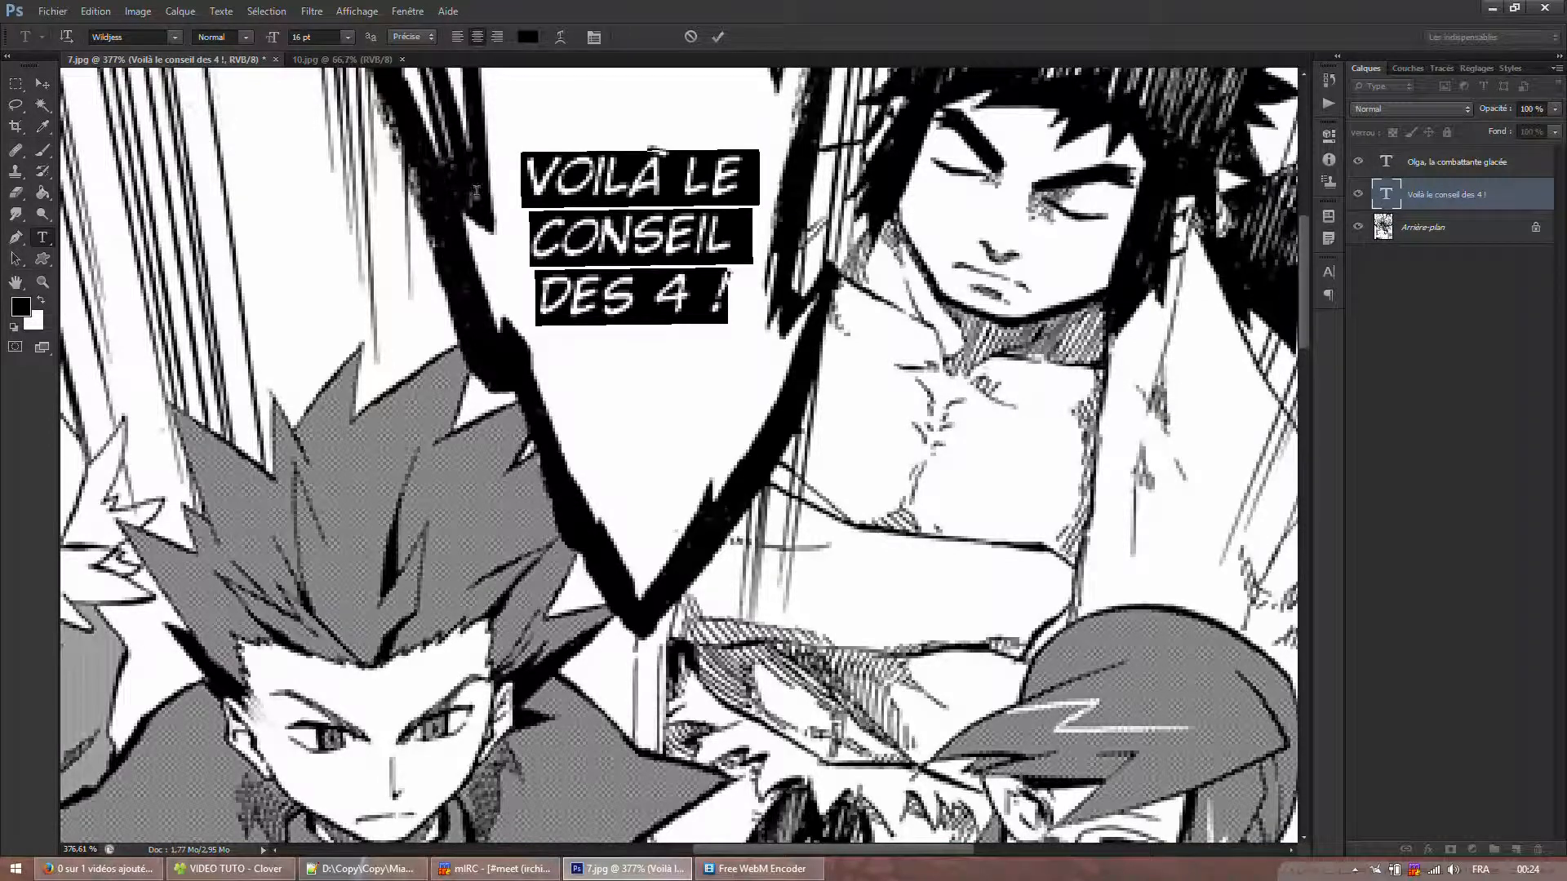
pyautogui.rightClick(574, 216)
pyautogui.click(627, 484)
# - Apply faux bold (Faux Gras) to the whole speech-bubble text and commit the edit
pyautogui.rightClick(657, 248)
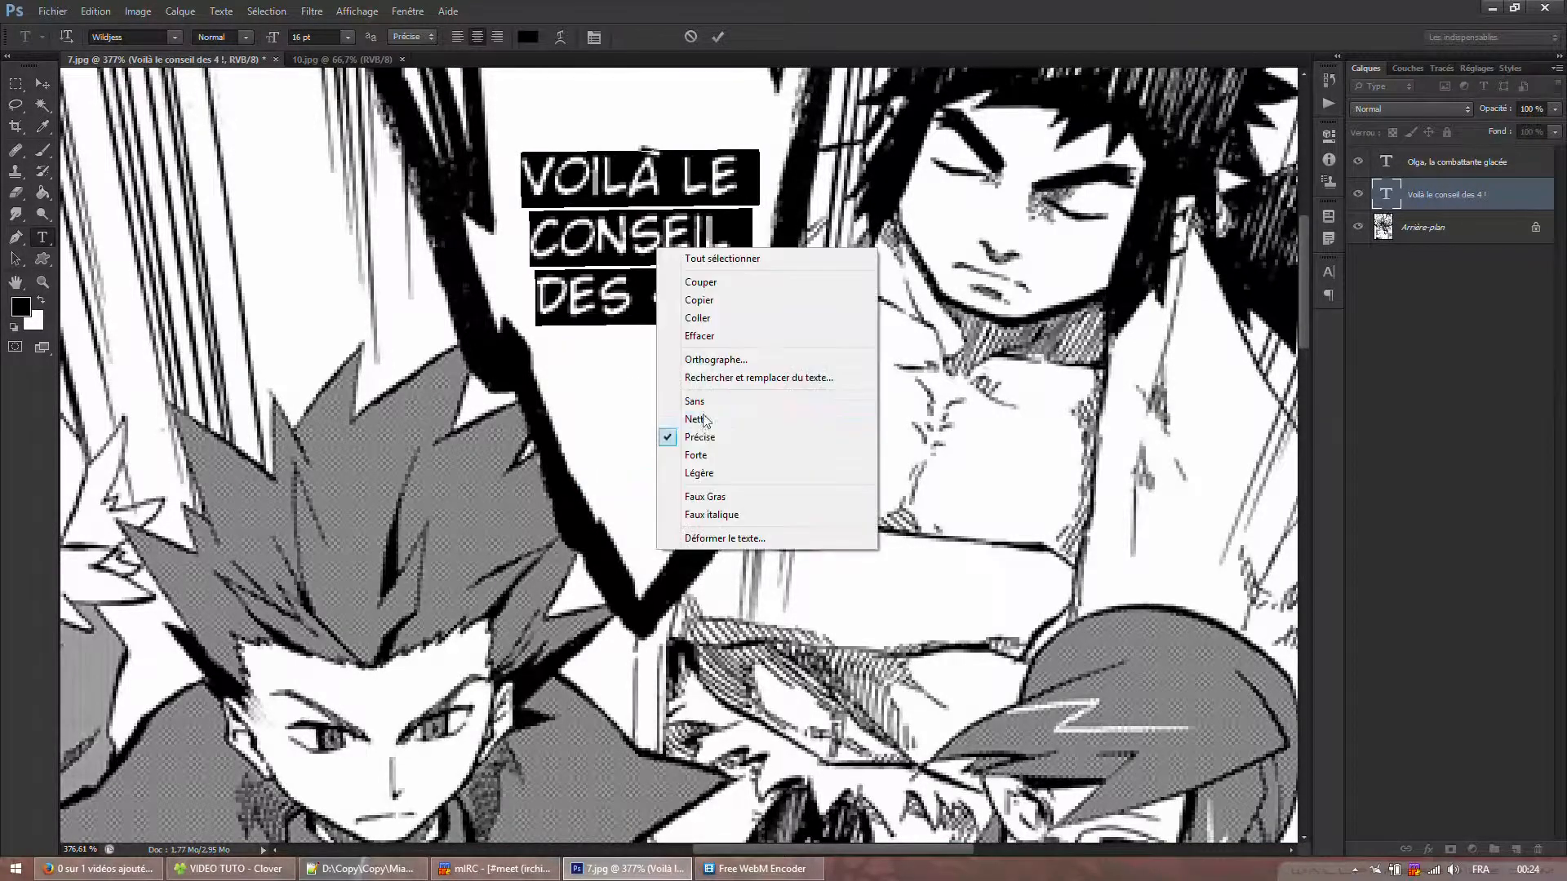
pyautogui.click(690, 496)
pyautogui.click(663, 244)
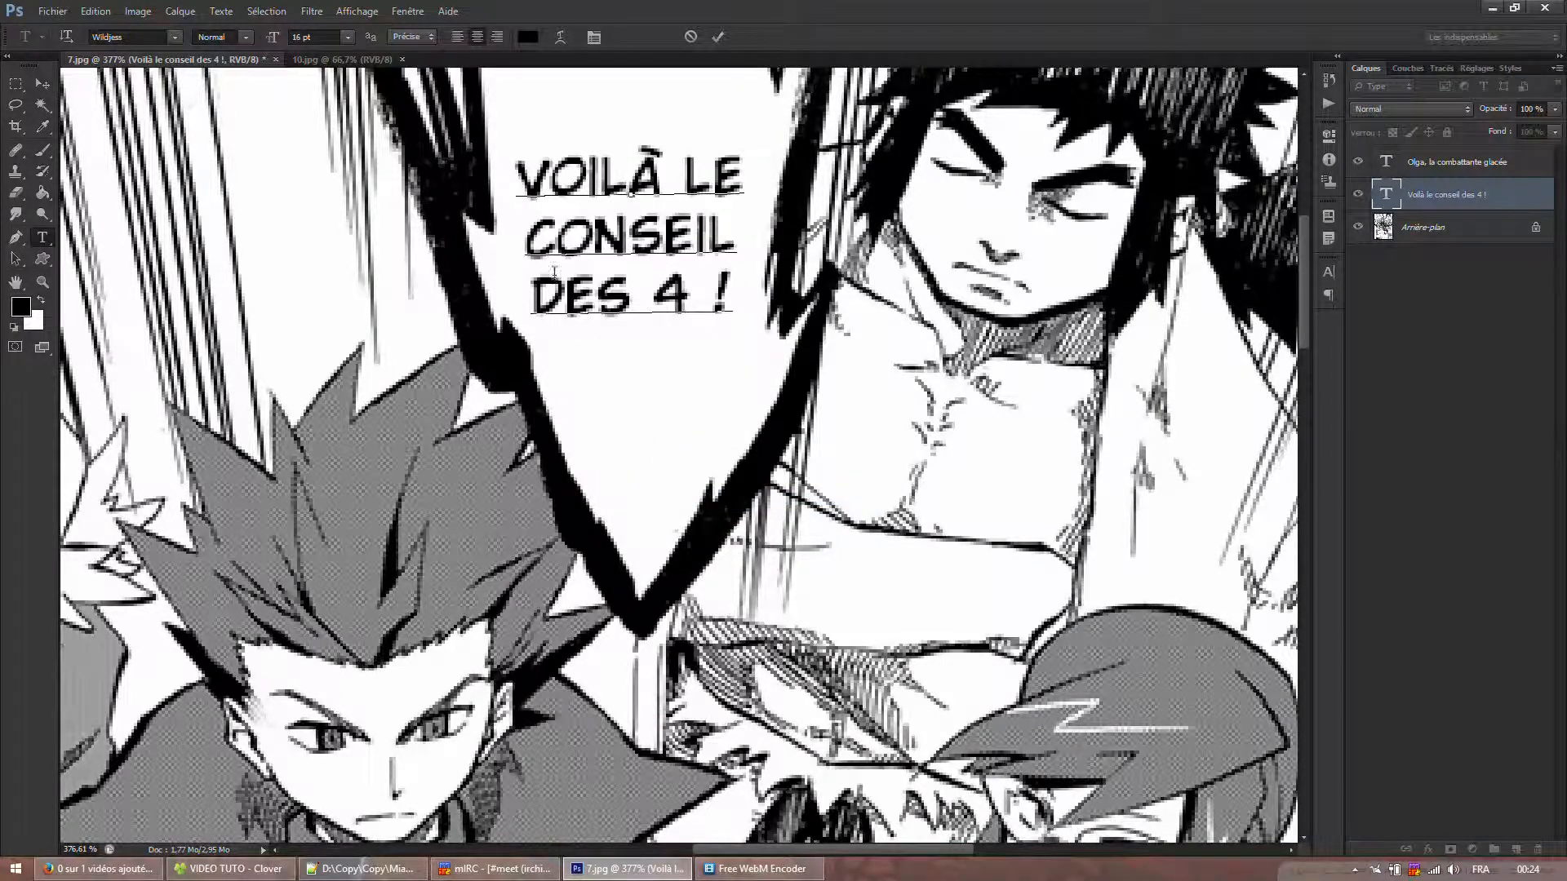
pyautogui.scroll(2, 691, 267)
pyautogui.rightClick(683, 289)
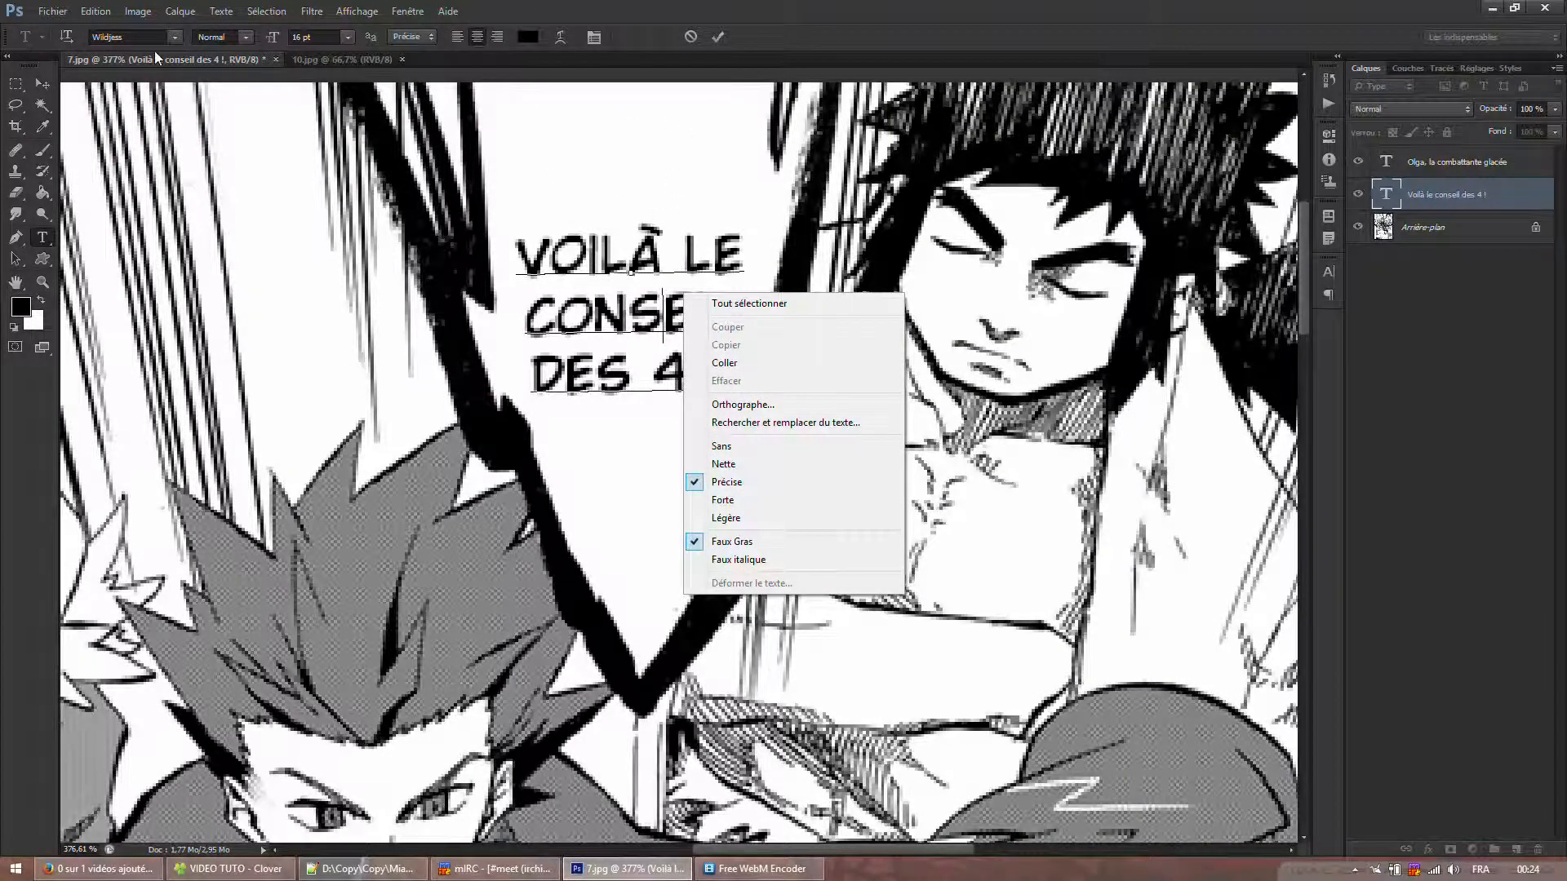
pyautogui.click(672, 8)
pyautogui.scroll(1, 619, 246)
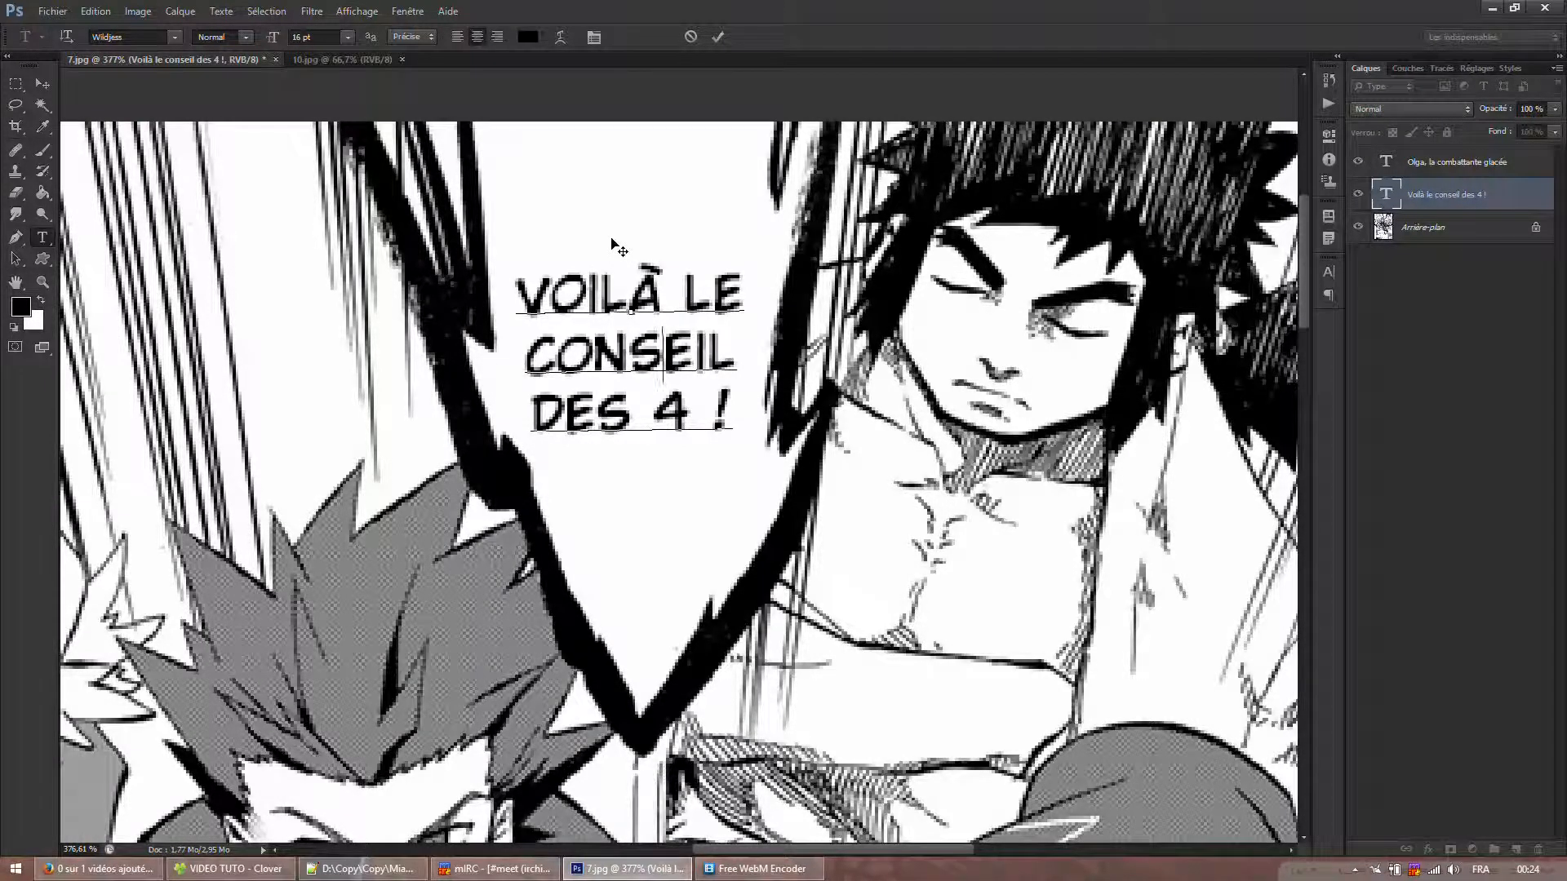
pyautogui.scroll(-3, 857, 636)
pyautogui.scroll(4, 776, 532)
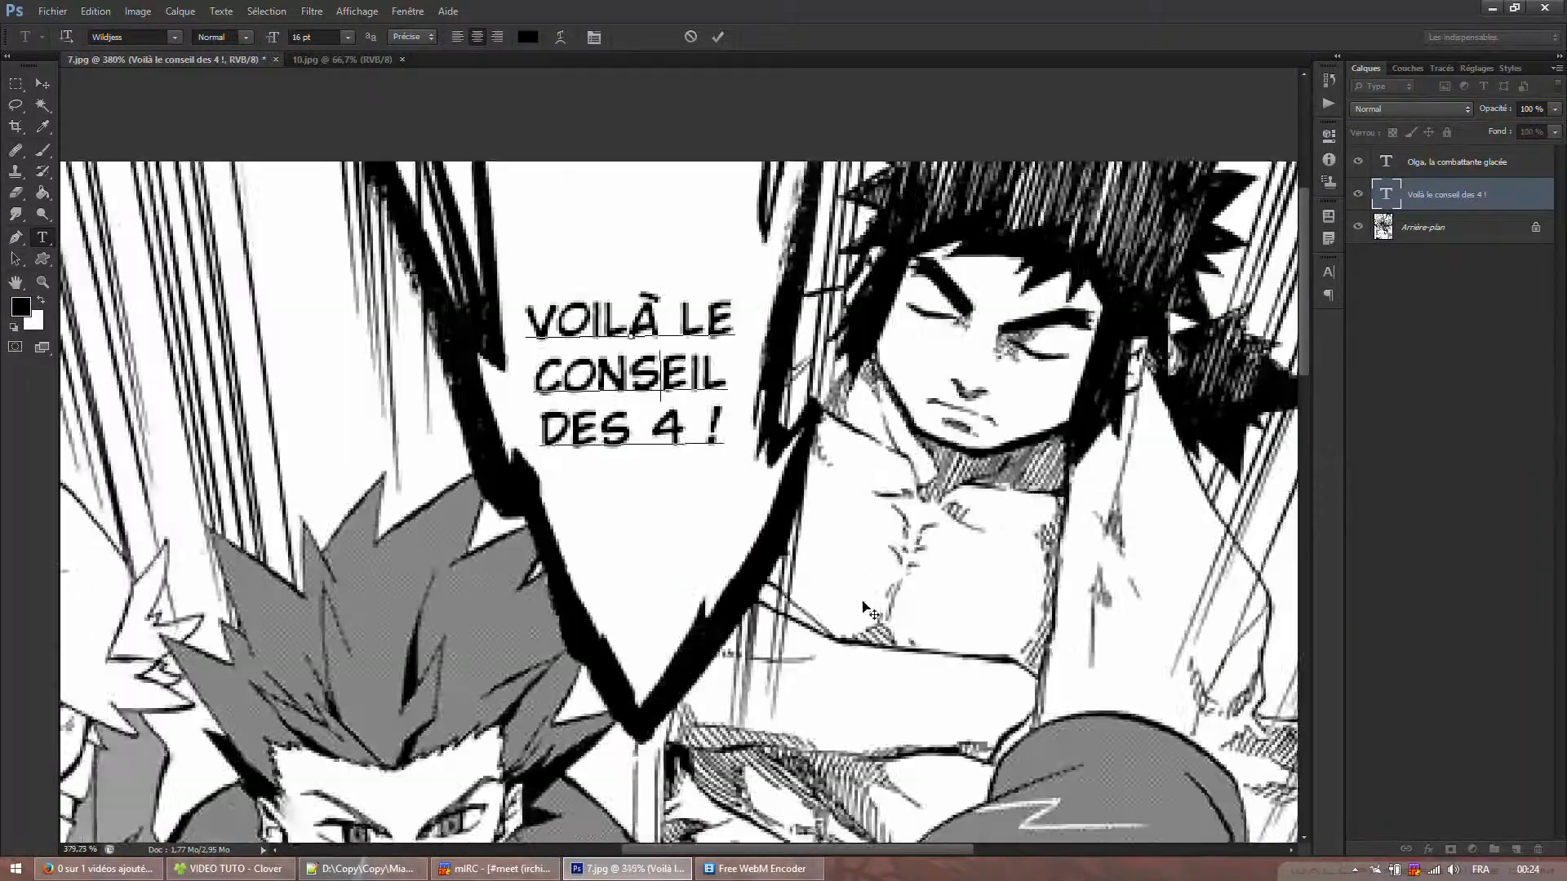
pyautogui.hotkey('ctrl', 'a')
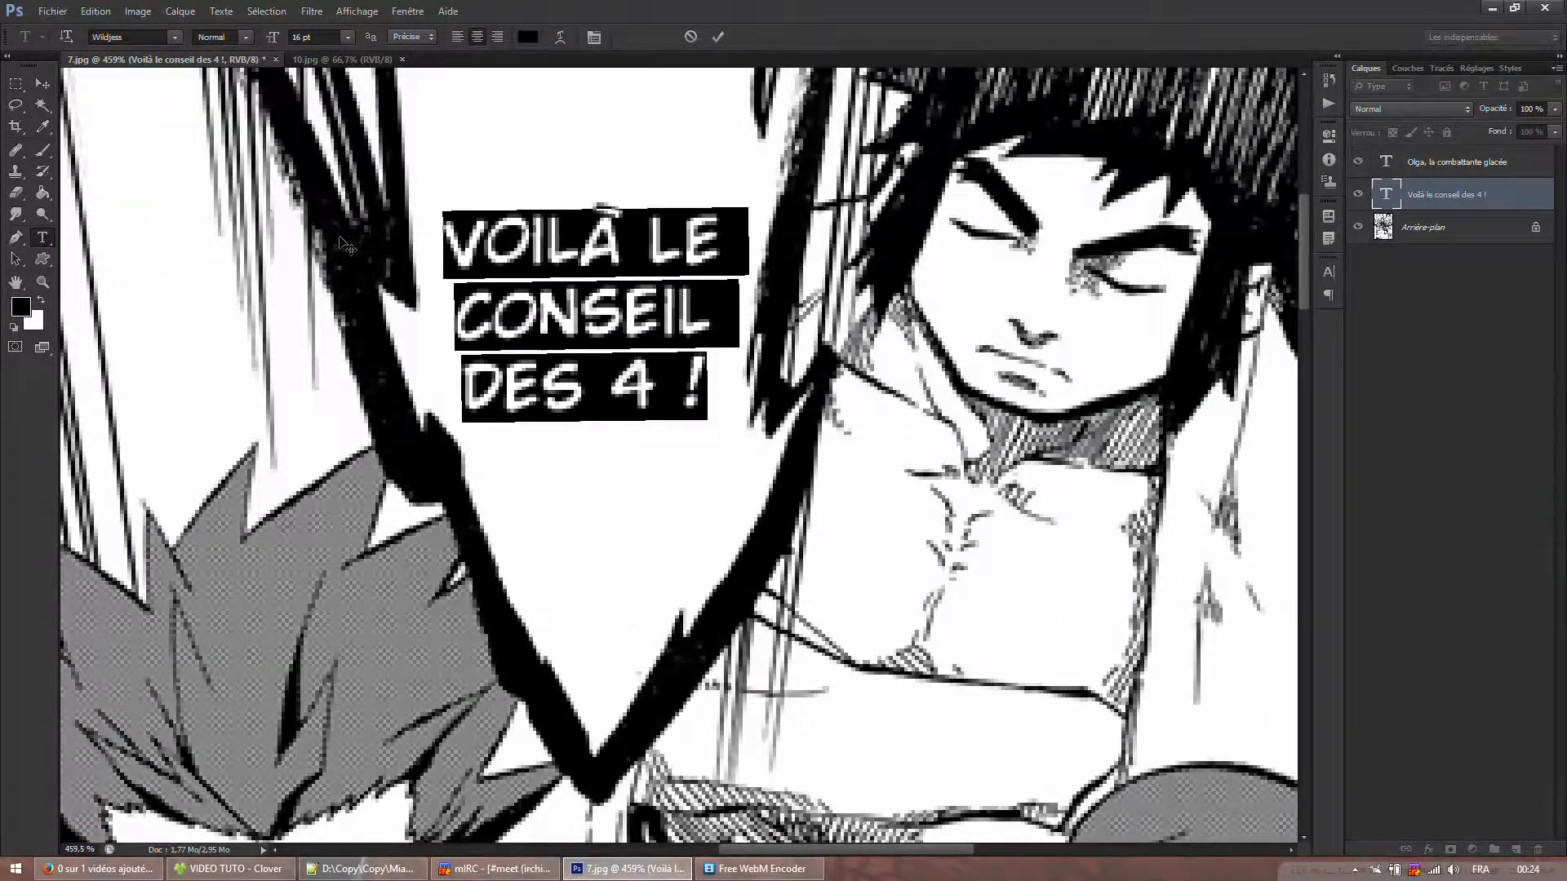
pyautogui.click(718, 37)
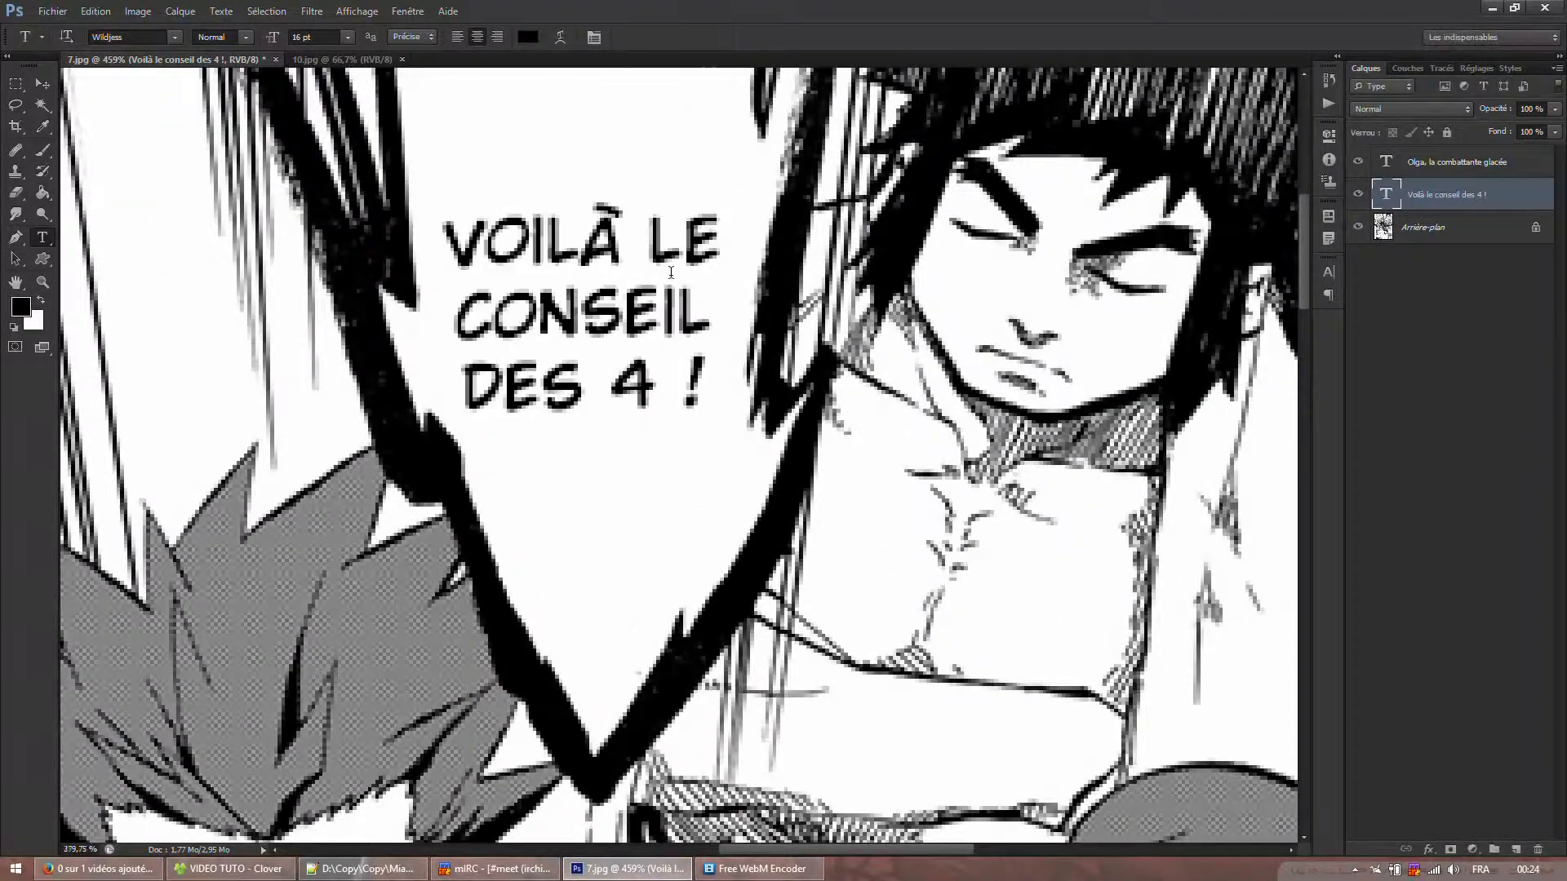
# - Stretch the "VOILÀ LE CONSEIL DES 4 !" text taller to about 31.73 pt, position it within the speech bubble and commit it
pyautogui.scroll(-5, 675, 157)
pyautogui.scroll(4, 675, 156)
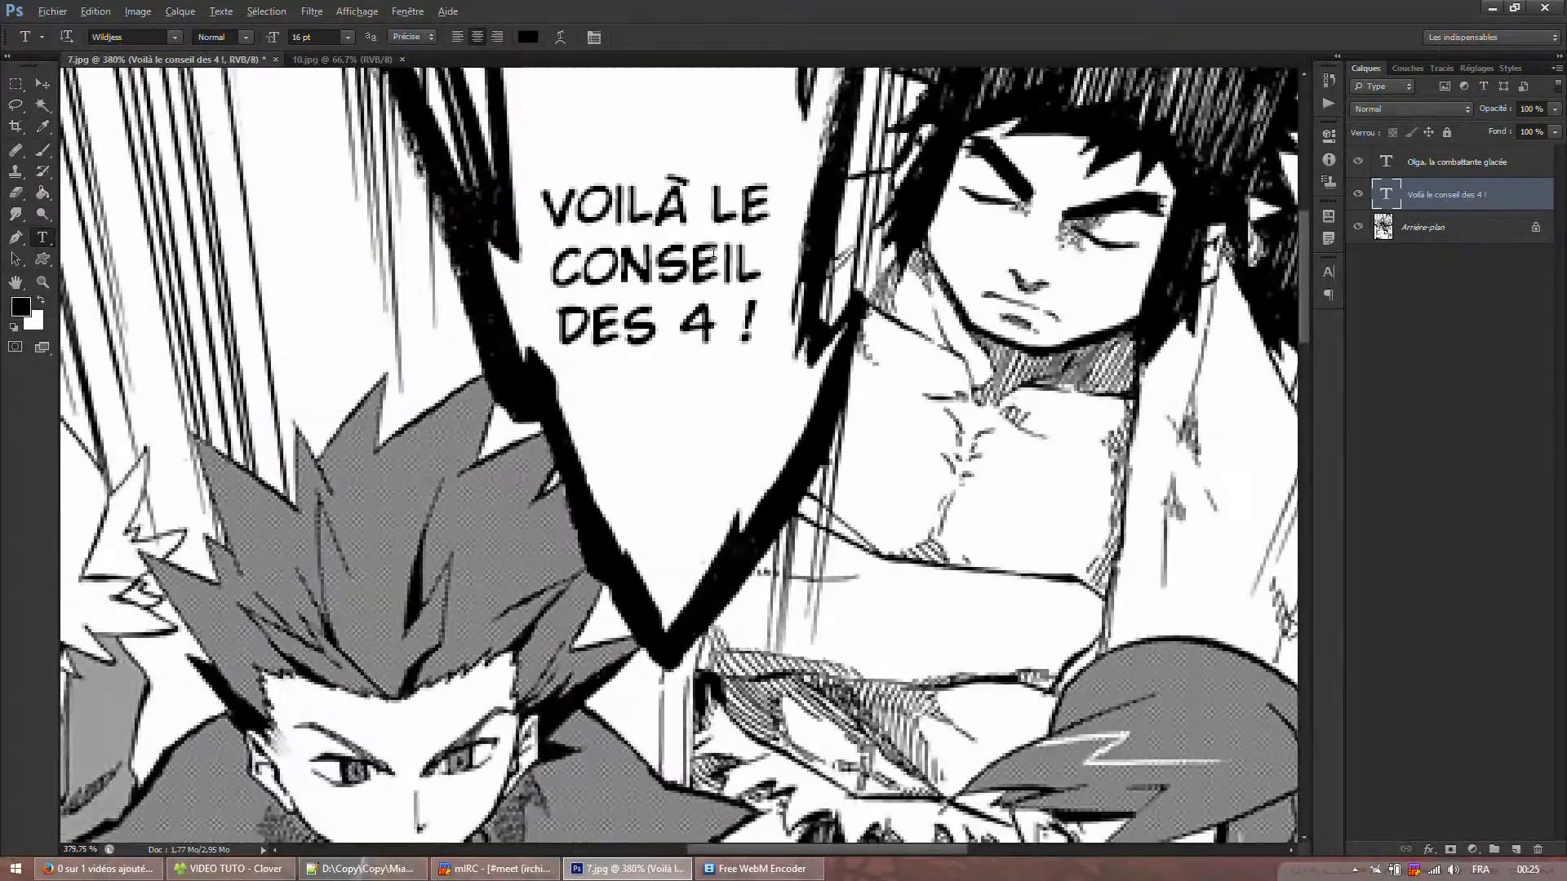
pyautogui.click(712, 254)
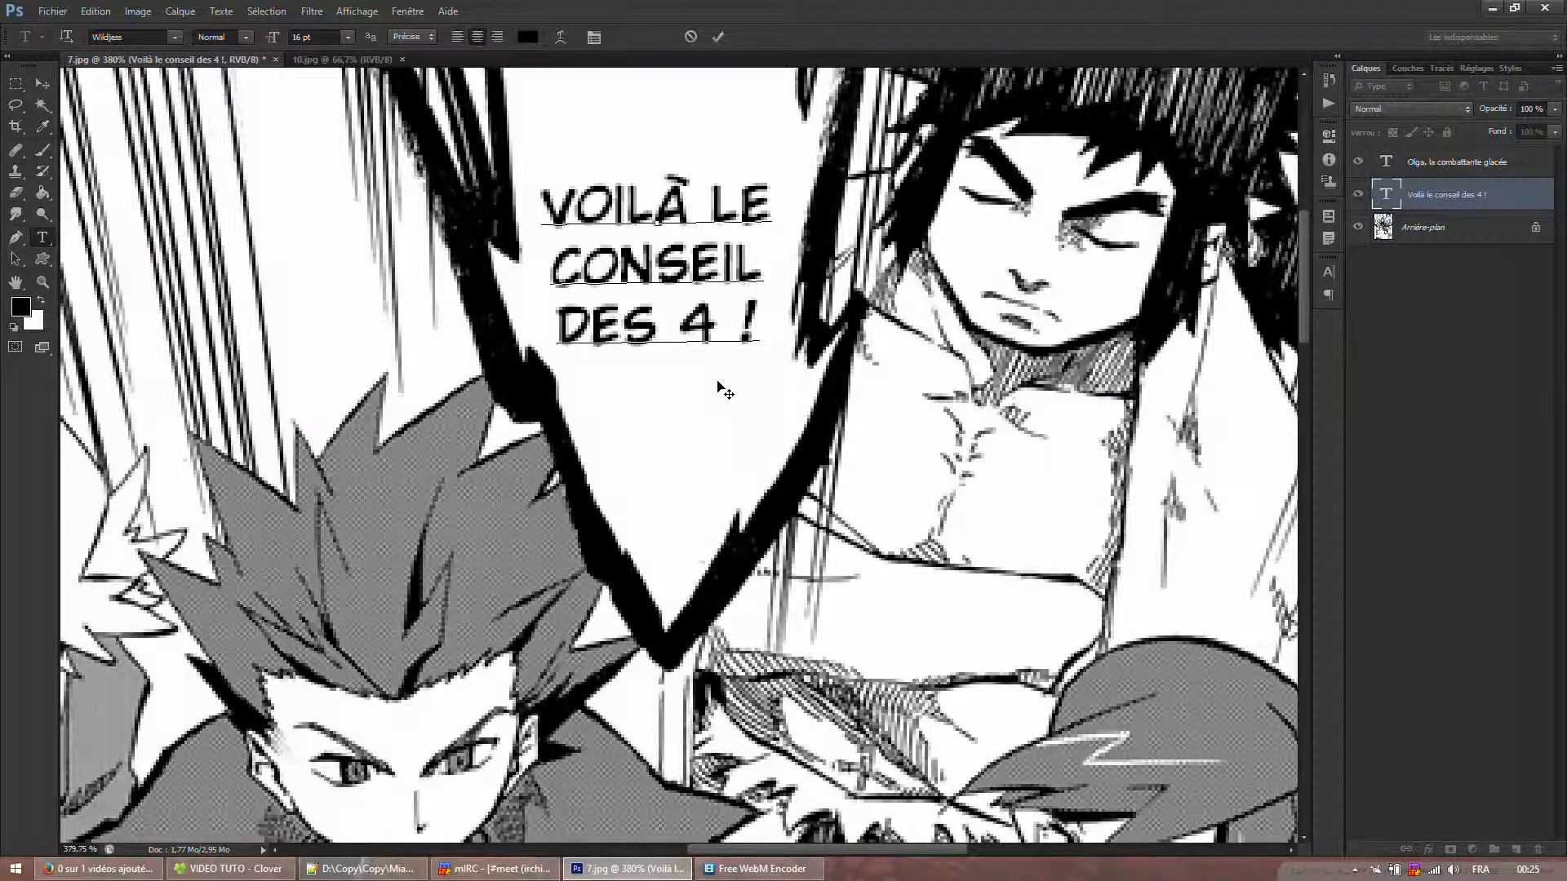
pyautogui.press('ctrl')
pyautogui.moveTo(765, 354); pyautogui.dragTo(766, 472)
pyautogui.press('ctrl')
pyautogui.moveTo(839, 507); pyautogui.dragTo(899, 546)
pyautogui.press('ctrl')
pyautogui.press('ctrl')
pyautogui.click(720, 39)
pyautogui.scroll(-5, 757, 302)
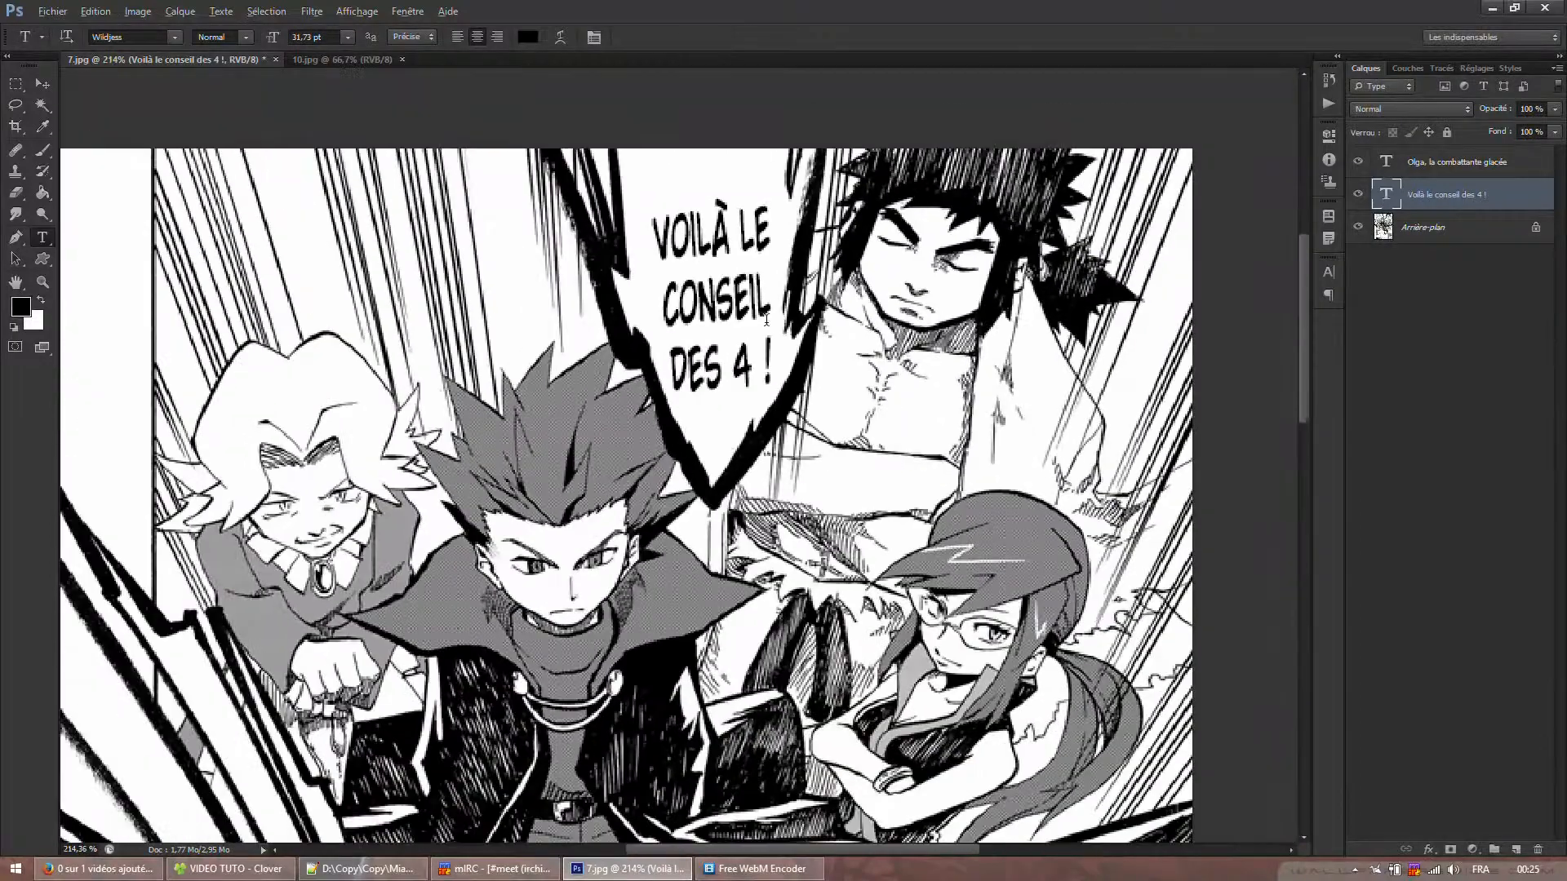
# - Slightly adjust the tilt and position of the "VOILÀ LE CONSEIL DES 4 !" text within its bubble and commit it
pyautogui.scroll(3, 757, 302)
pyautogui.scroll(2, 756, 300)
pyautogui.click(704, 289)
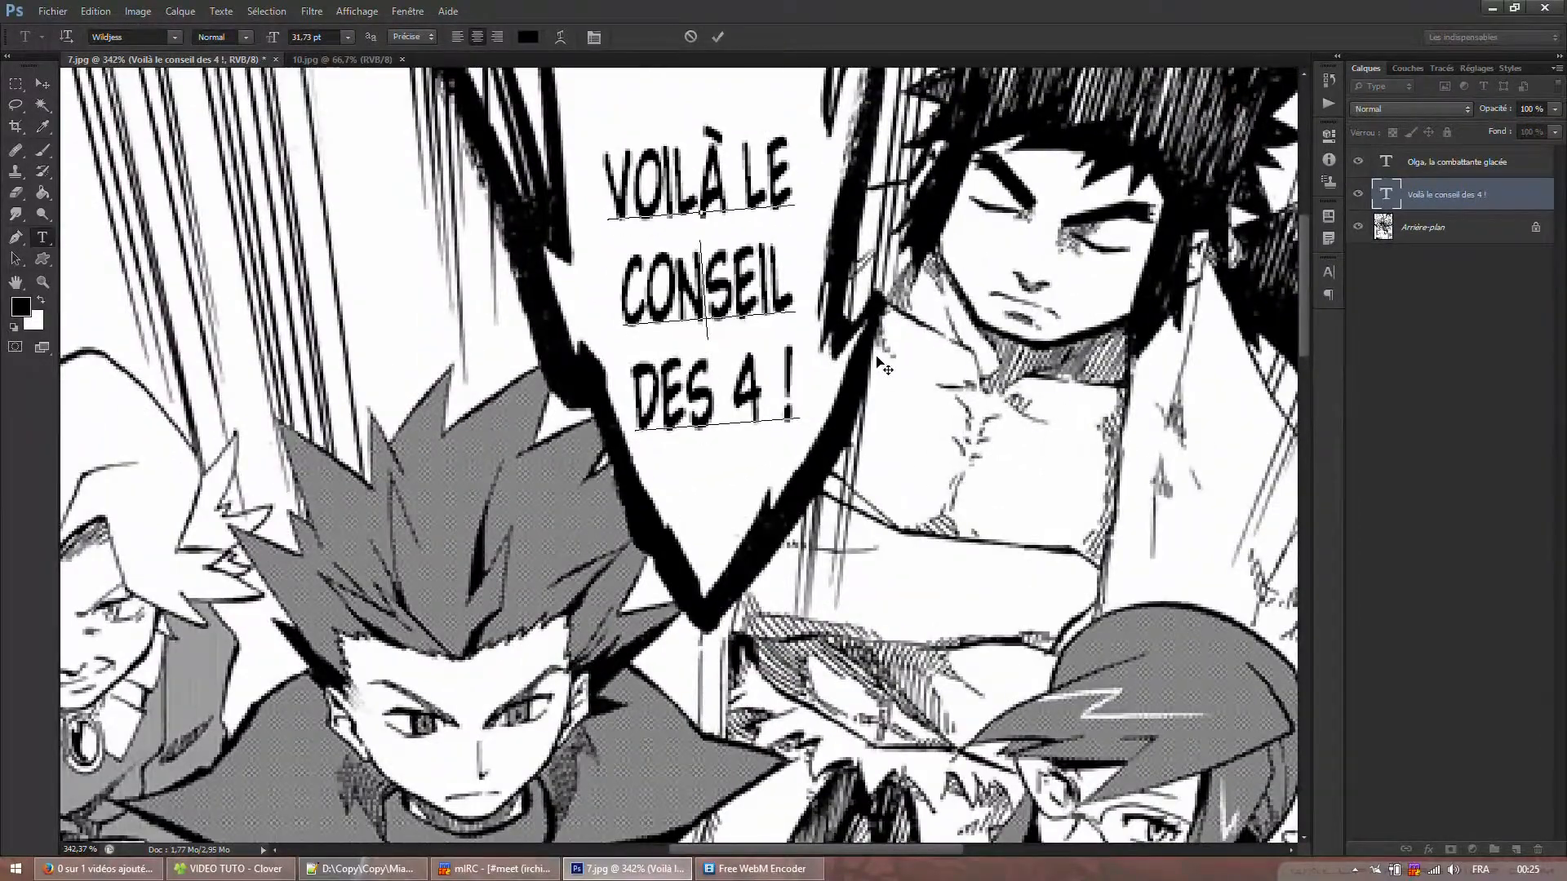
pyautogui.moveTo(877, 362); pyautogui.dragTo(876, 366)
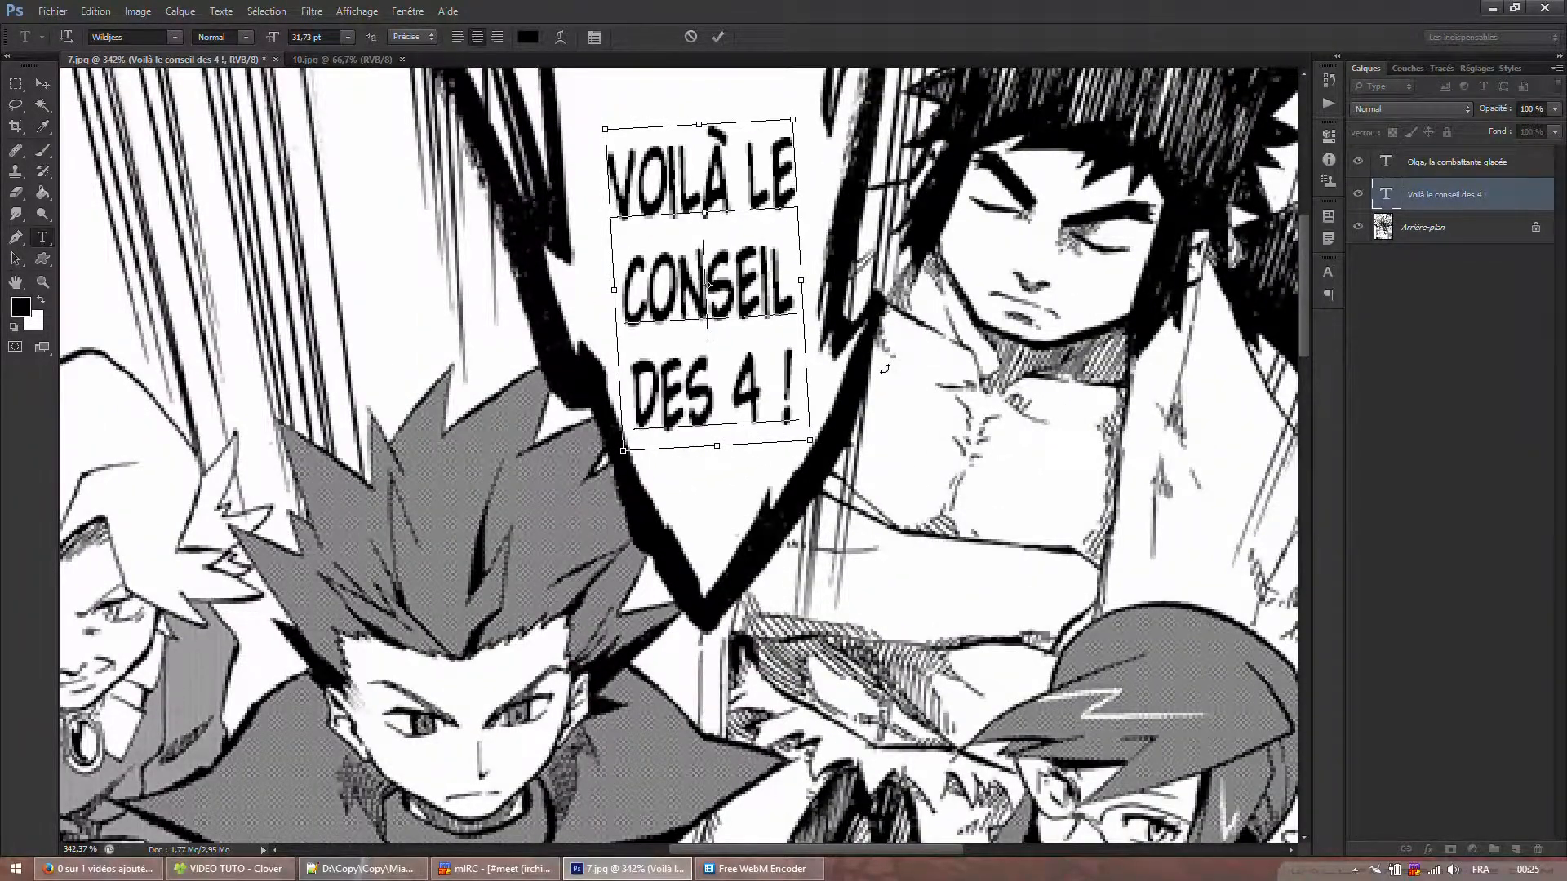
pyautogui.click(718, 37)
# - Review the whole page, comparing the lettering in the top speech bubble with the "OLGA, LA COMBATTANTE GLACÉE" caption
pyautogui.scroll(-5, 836, 350)
pyautogui.press('alt')
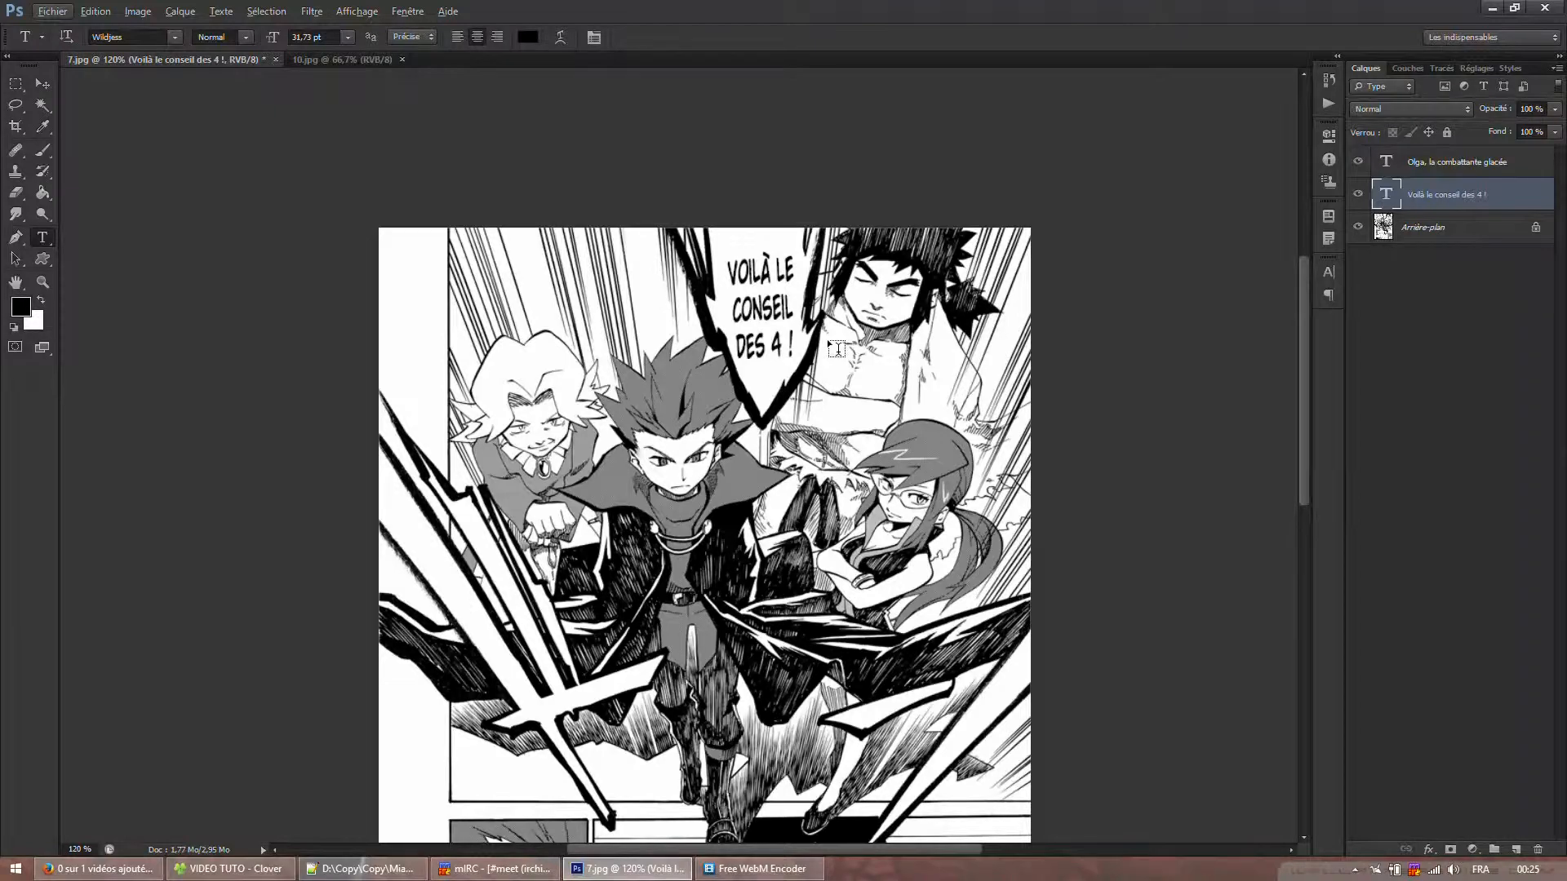
pyautogui.scroll(-5, 752, 369)
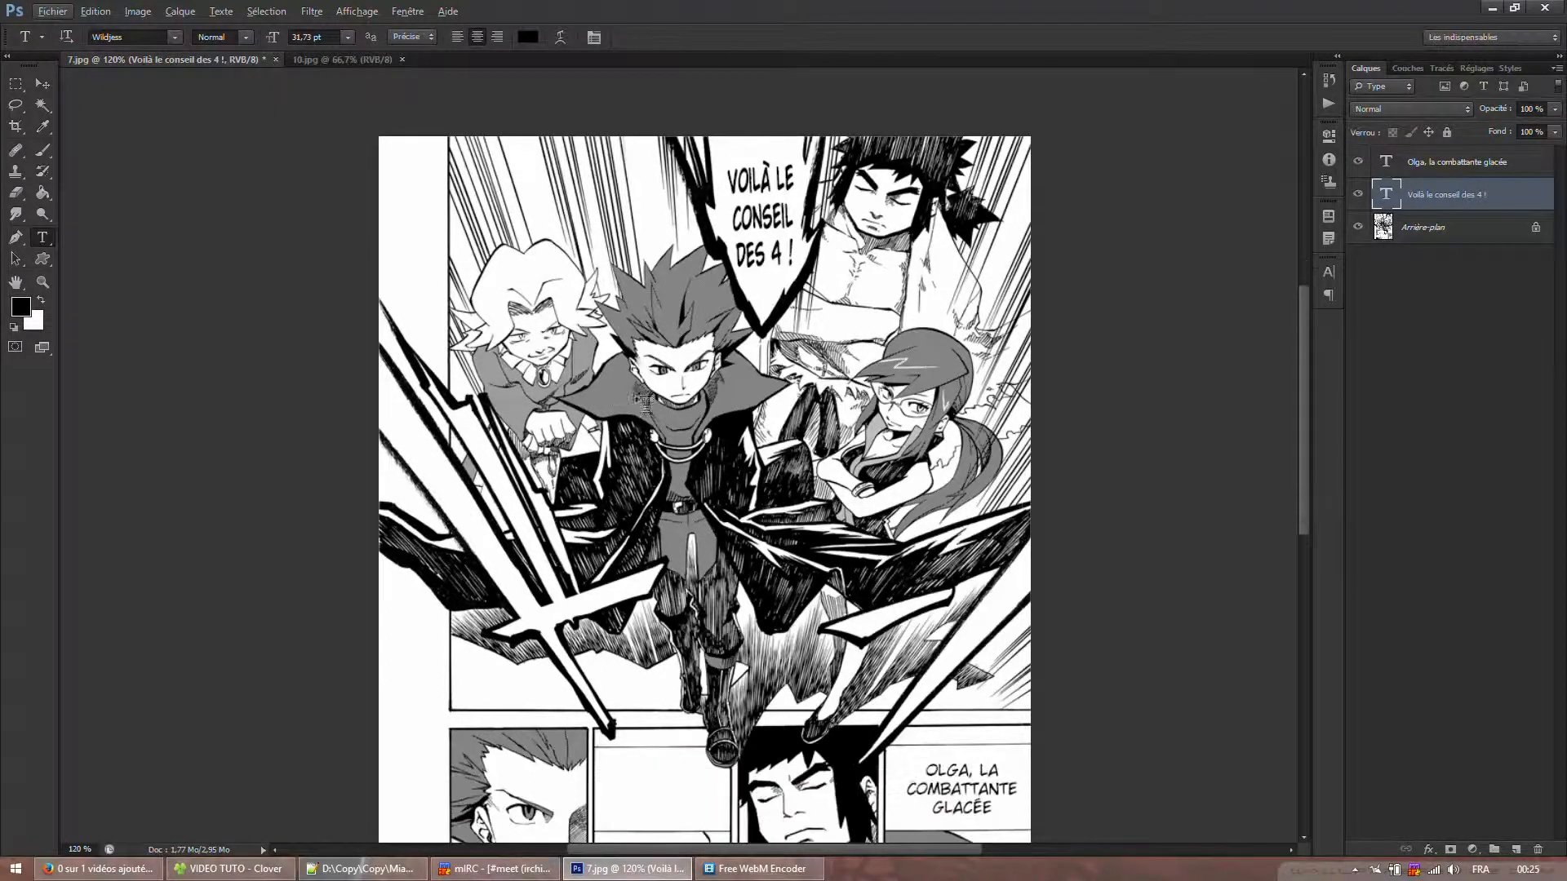
pyautogui.scroll(10, 1067, 648)
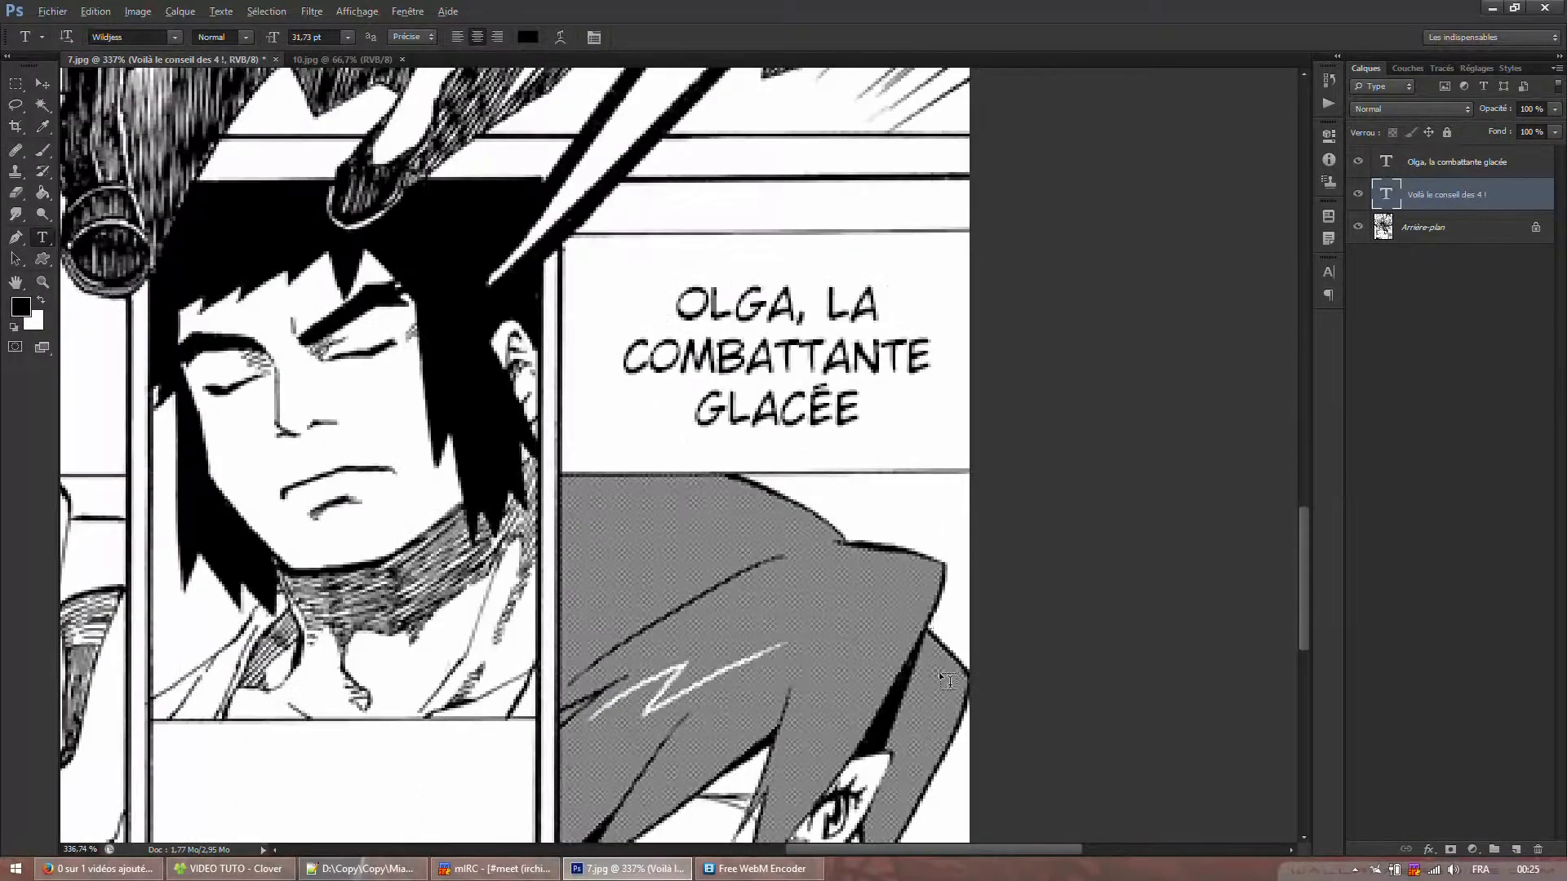
pyautogui.scroll(-9, 804, 545)
pyautogui.scroll(5, 796, 220)
pyautogui.scroll(5, 771, 208)
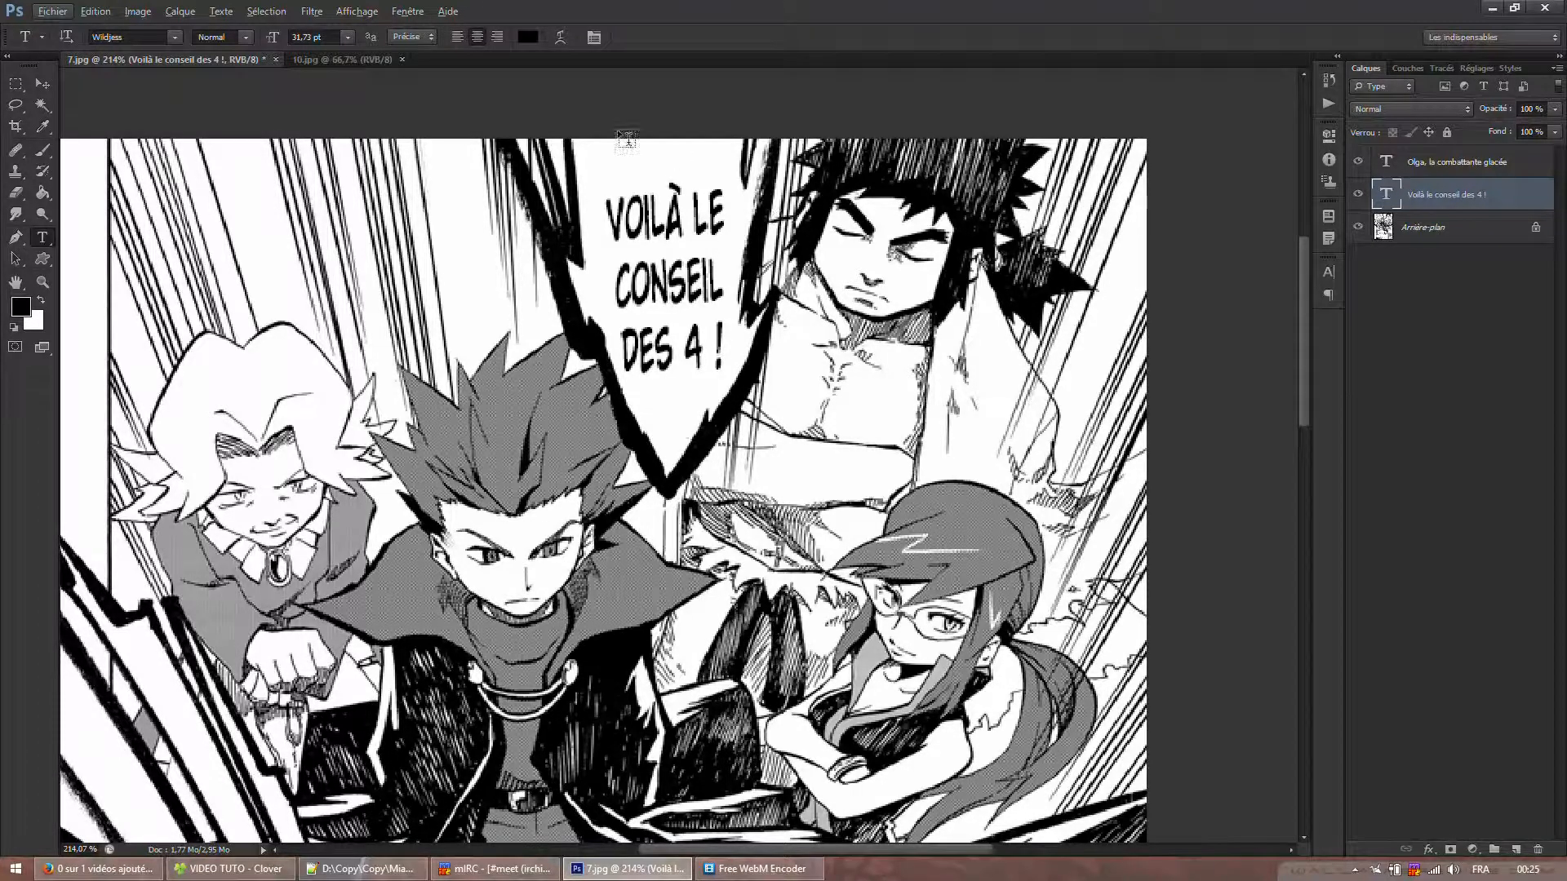
# - Change the whole "VOILÀ LE CONSEIL DES 4 !" text to the Edo SZ font and scale it to about 38.71 pt
pyautogui.click(620, 239)
pyautogui.hotkey('ctrl', 'a')
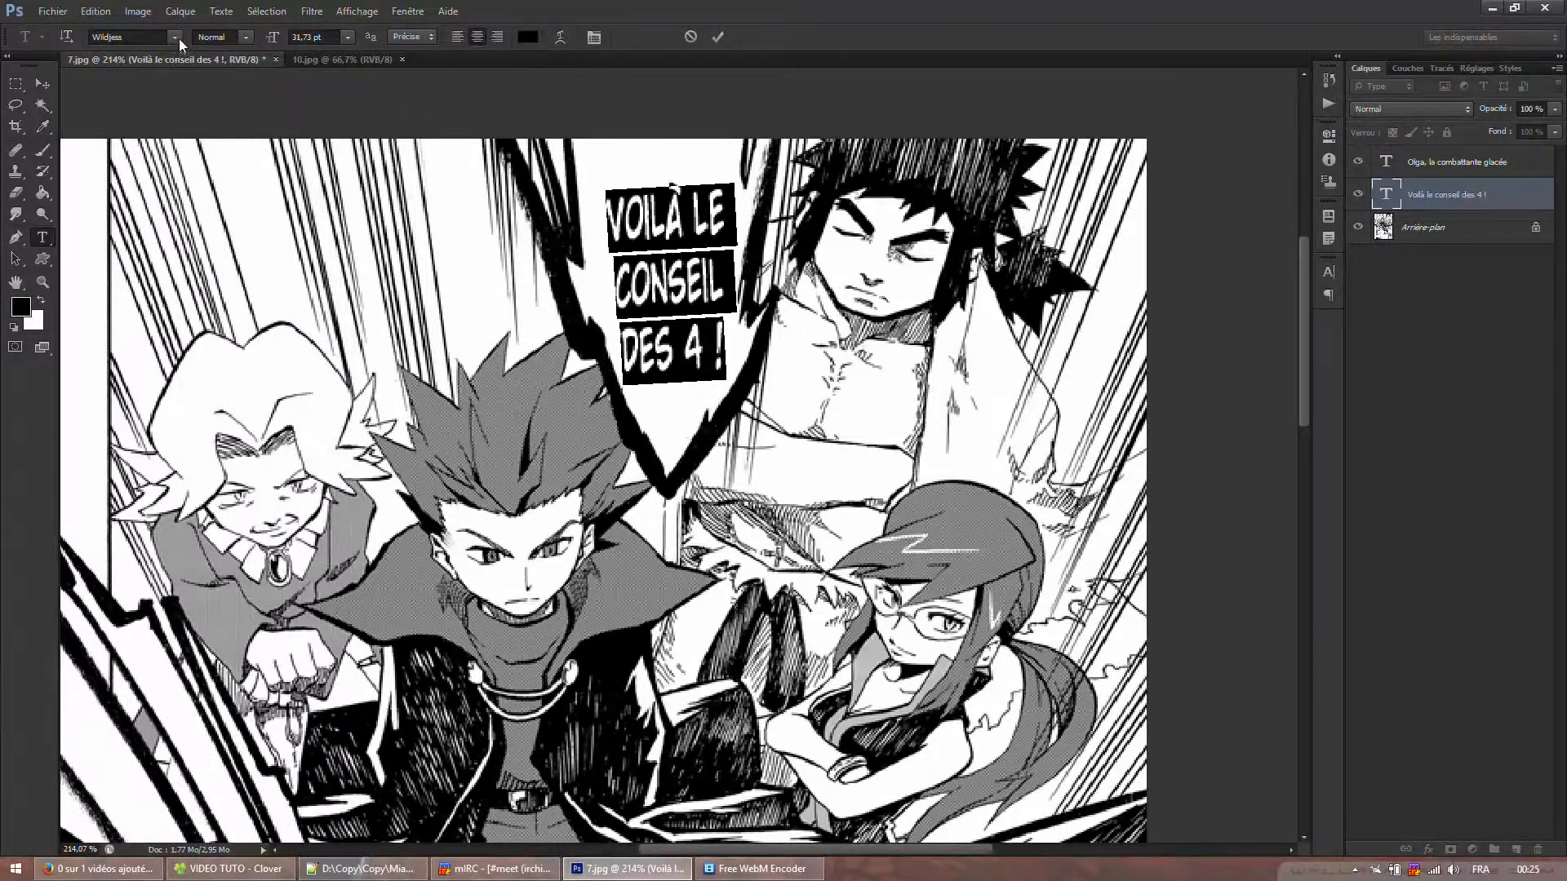
pyautogui.click(174, 37)
pyautogui.moveTo(488, 668); pyautogui.dragTo(490, 244)
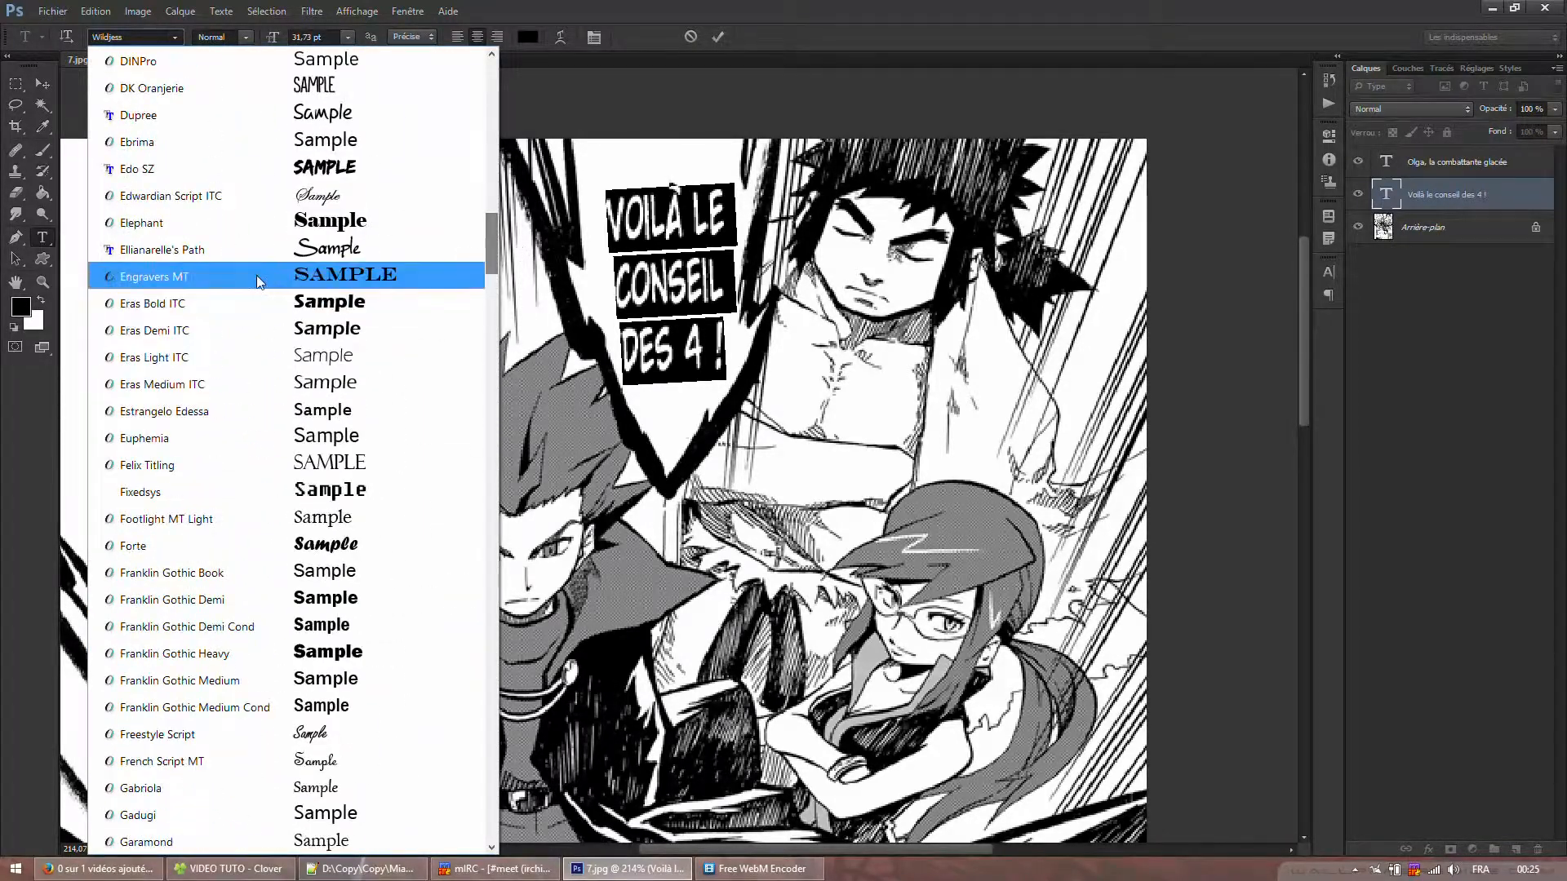
pyautogui.click(237, 169)
pyautogui.moveTo(725, 377); pyautogui.dragTo(765, 439)
# - Replace the bubble text's Auto leading with 18 pt and raise it until the three lines sit slightly closer together than before
pyautogui.hotkey('ctrl', 'a')
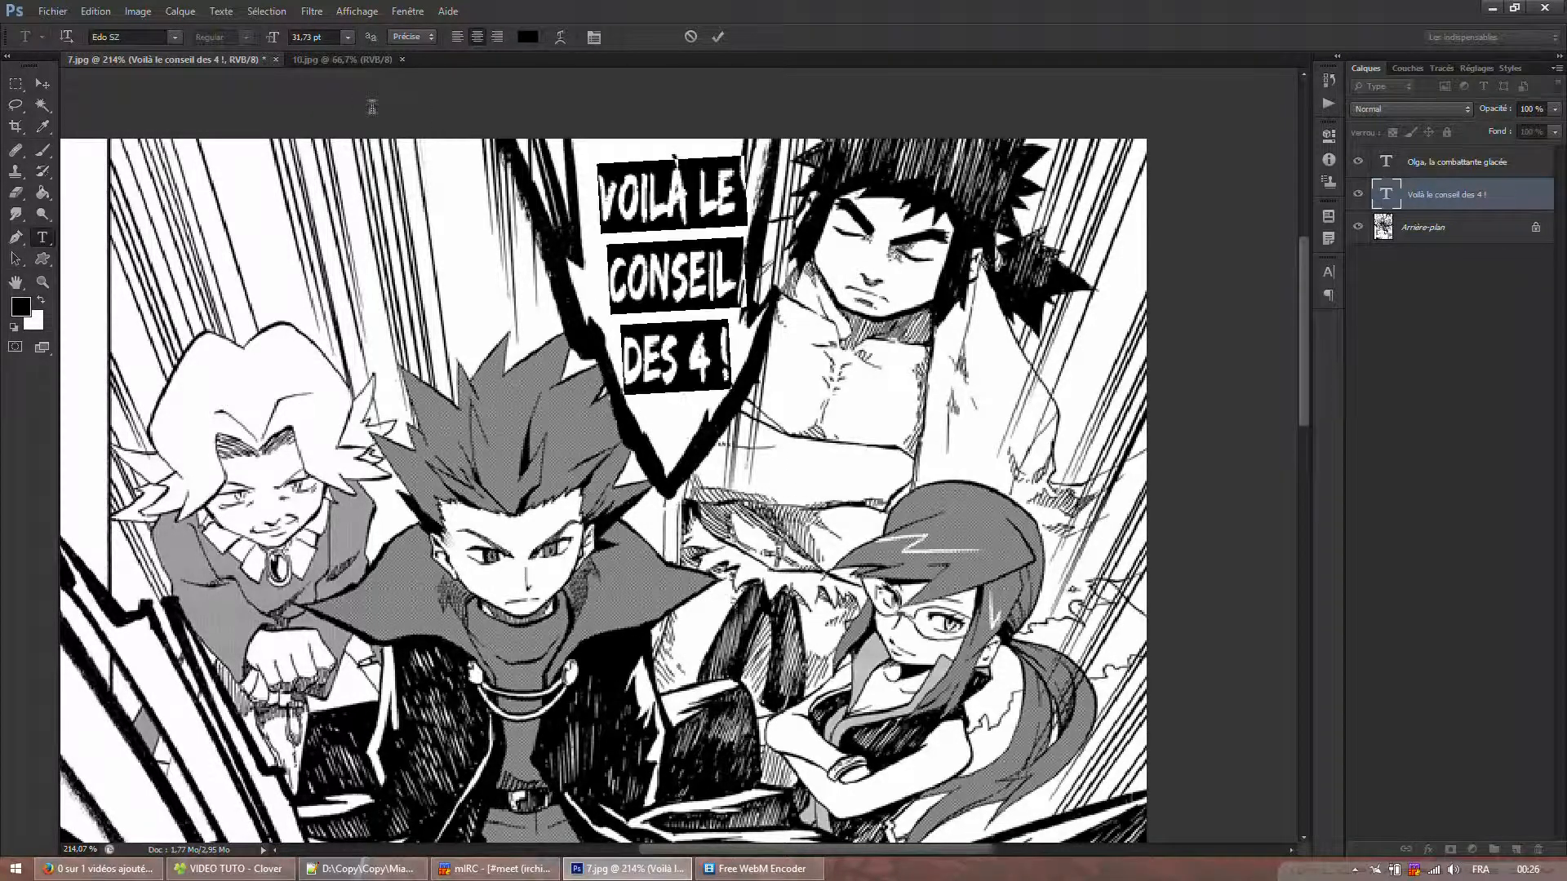
pyautogui.click(1329, 271)
pyautogui.click(1291, 305)
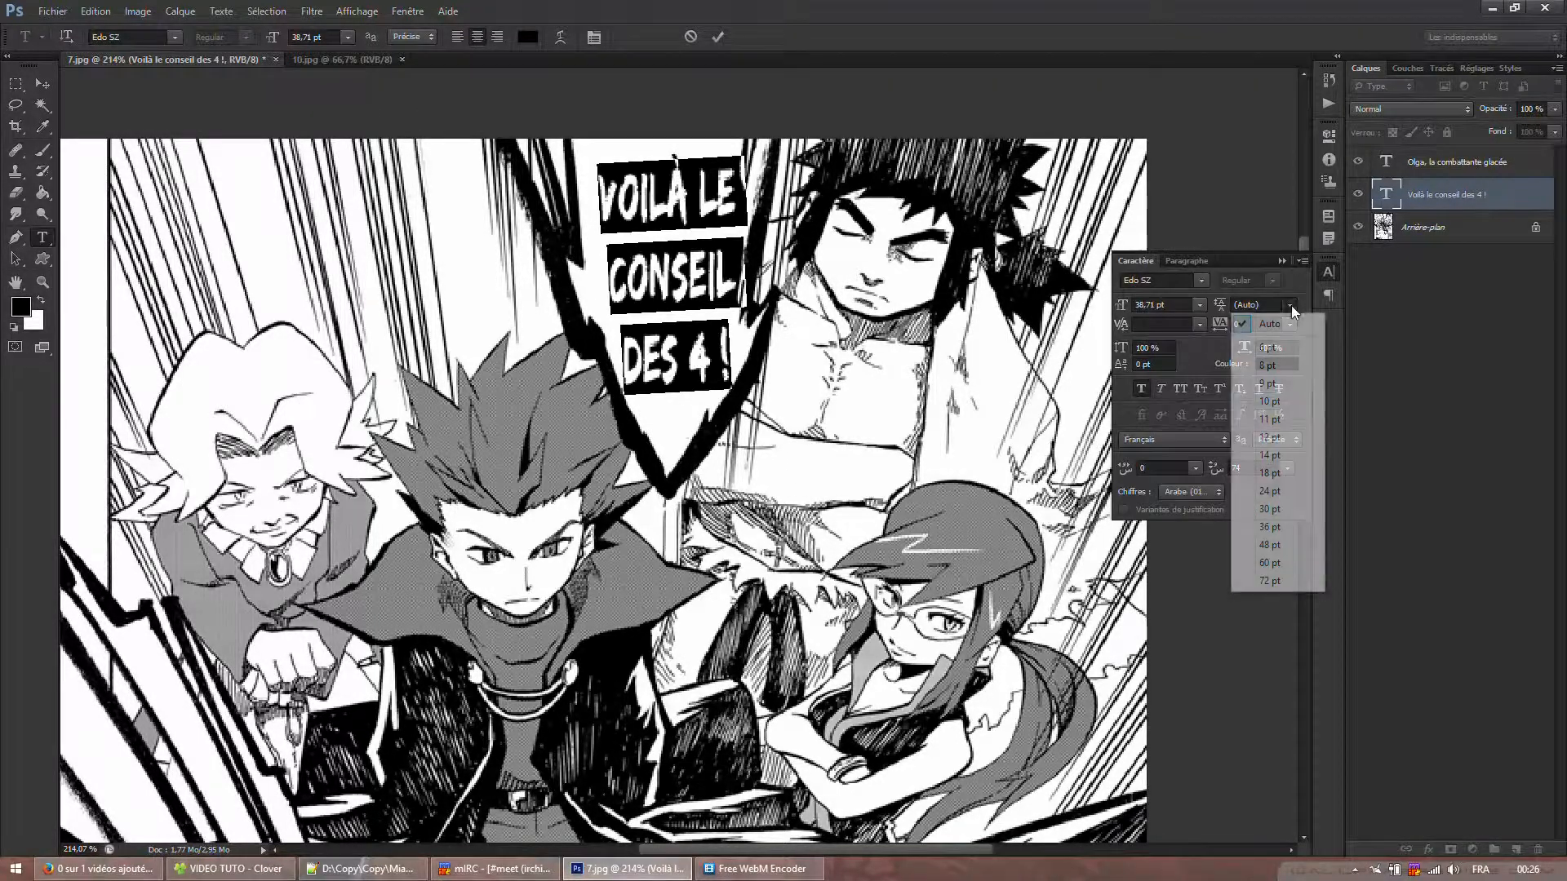
pyautogui.click(1269, 472)
pyautogui.press('Up')
pyautogui.press('Up')
pyautogui.press('Up')
pyautogui.press('Up')
pyautogui.press('Up')
pyautogui.press('Up')
pyautogui.press('Up')
pyautogui.press('Up')
pyautogui.press('Up')
pyautogui.press('Up')
pyautogui.press('Up')
pyautogui.press('Up')
pyautogui.press('Up')
pyautogui.press('Up')
pyautogui.press('Up')
pyautogui.press('Up')
pyautogui.press('Up')
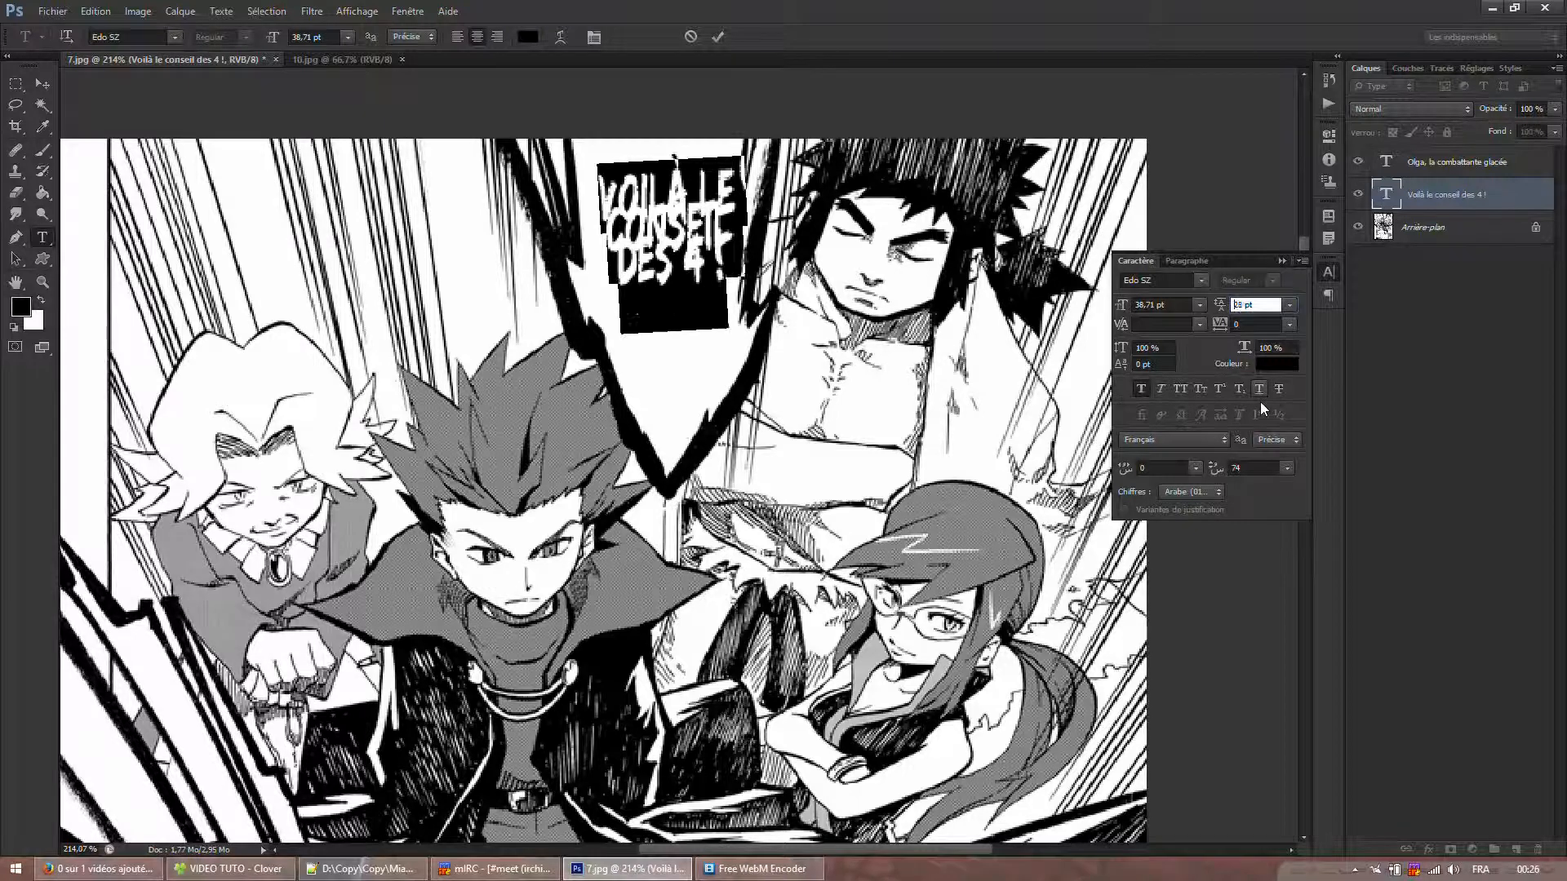
pyautogui.click(1329, 272)
# - Stretch the "VOILÀ LE CONSEIL DES 4 !" text to about 48.37 pt, position it in the bubble and commit it
pyautogui.click(612, 263)
pyautogui.moveTo(746, 360); pyautogui.dragTo(756, 404)
pyautogui.moveTo(808, 454); pyautogui.dragTo(801, 451)
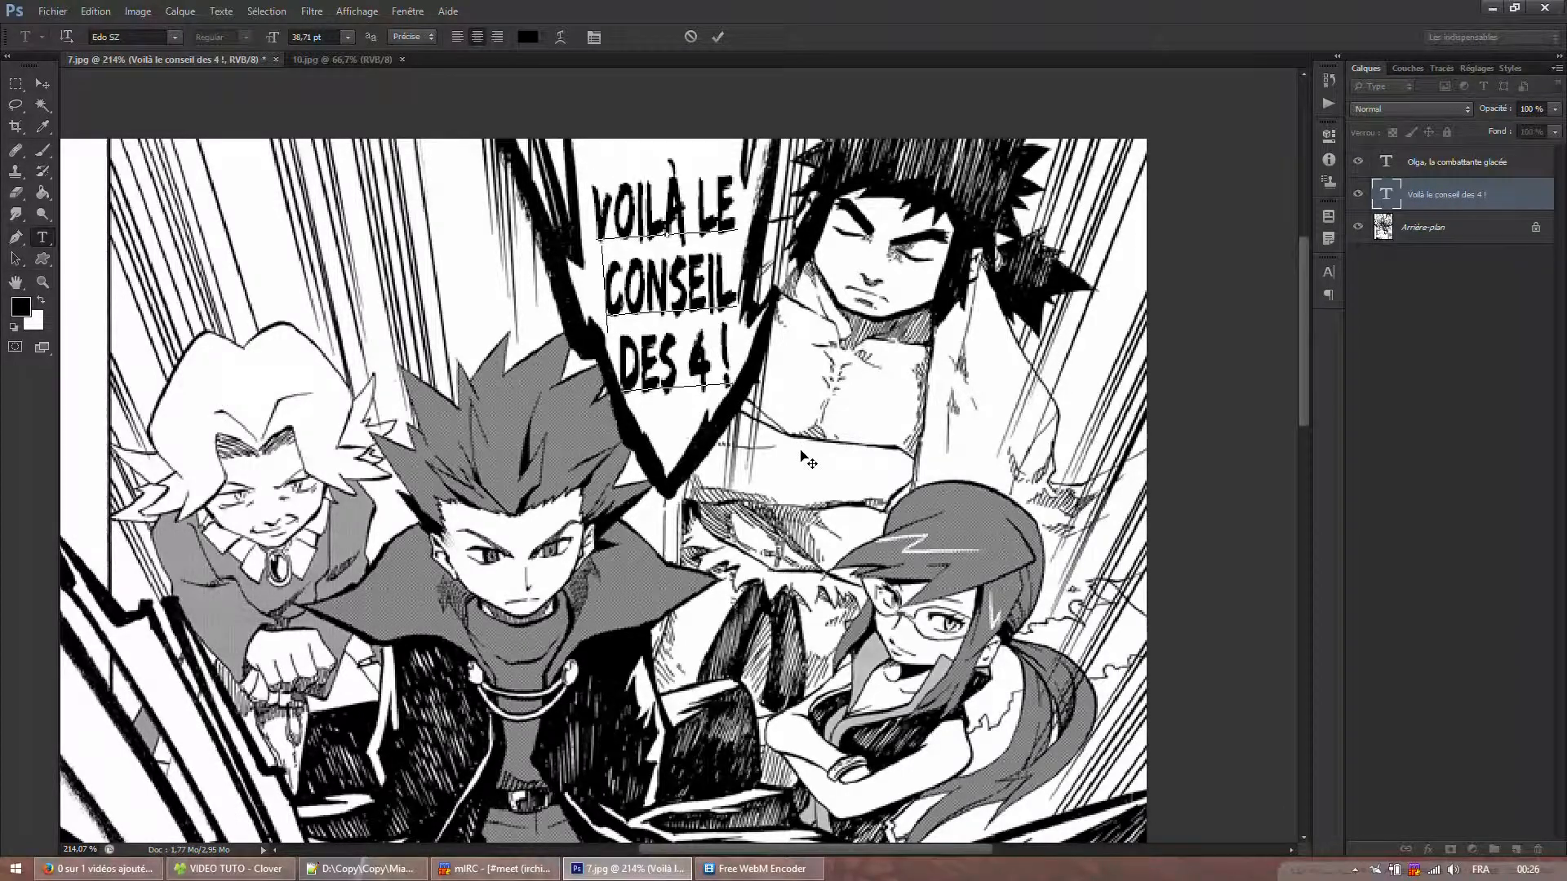
pyautogui.keyDown('alt'); pyautogui.scroll(-5, 796, 251); pyautogui.keyUp('alt')
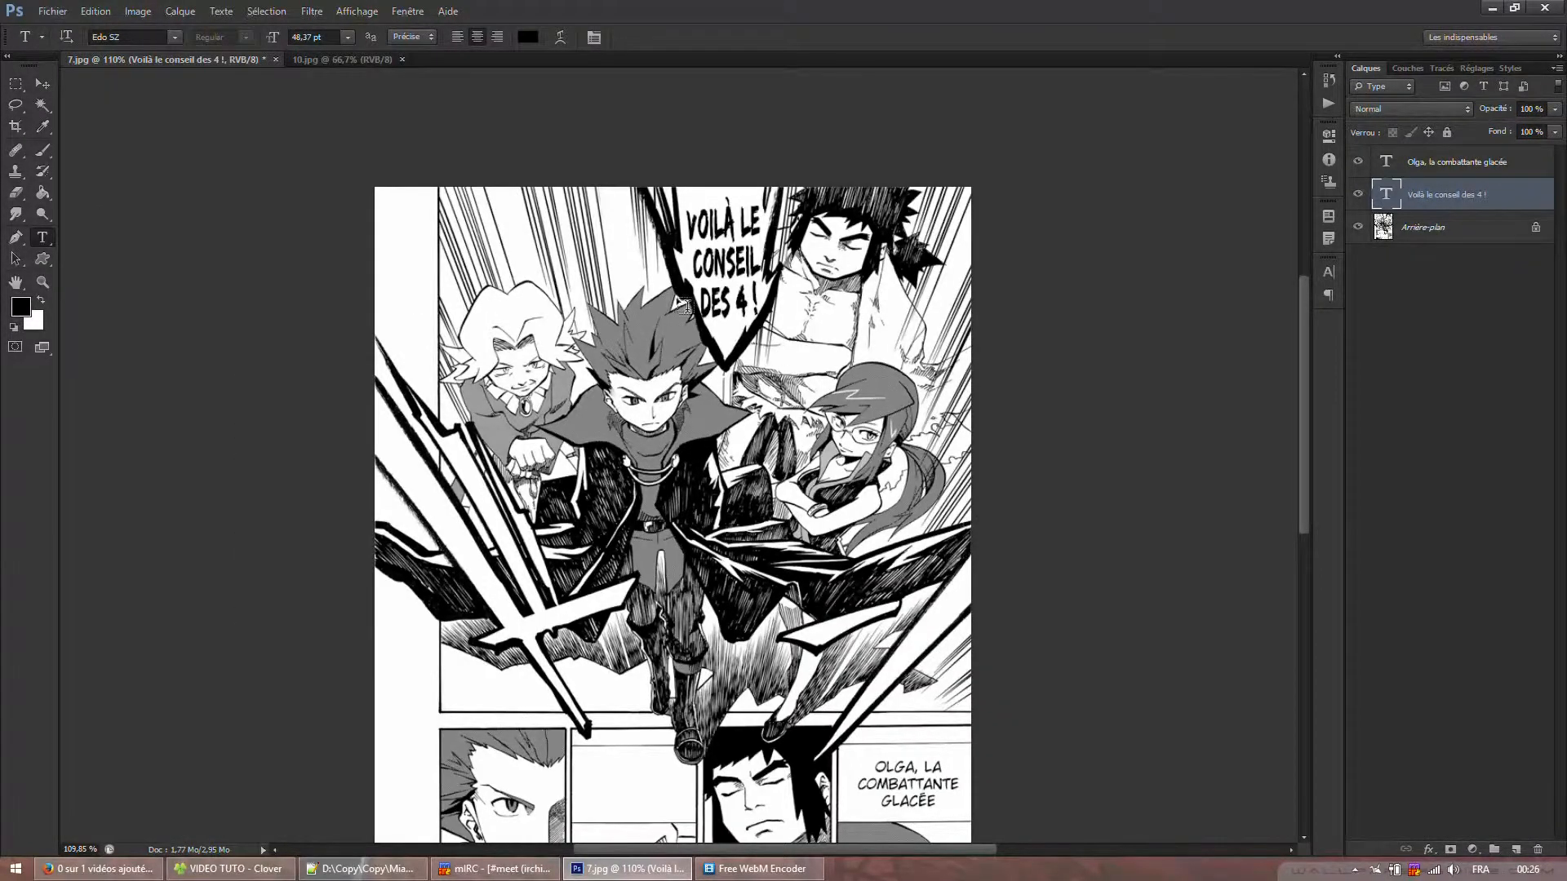
# - Try a flatter bubble text of about 31.95 pt, move it within the bubble and commit it
pyautogui.keyDown('alt'); pyautogui.scroll(5, 684, 294); pyautogui.keyUp('alt')
pyautogui.click(724, 259)
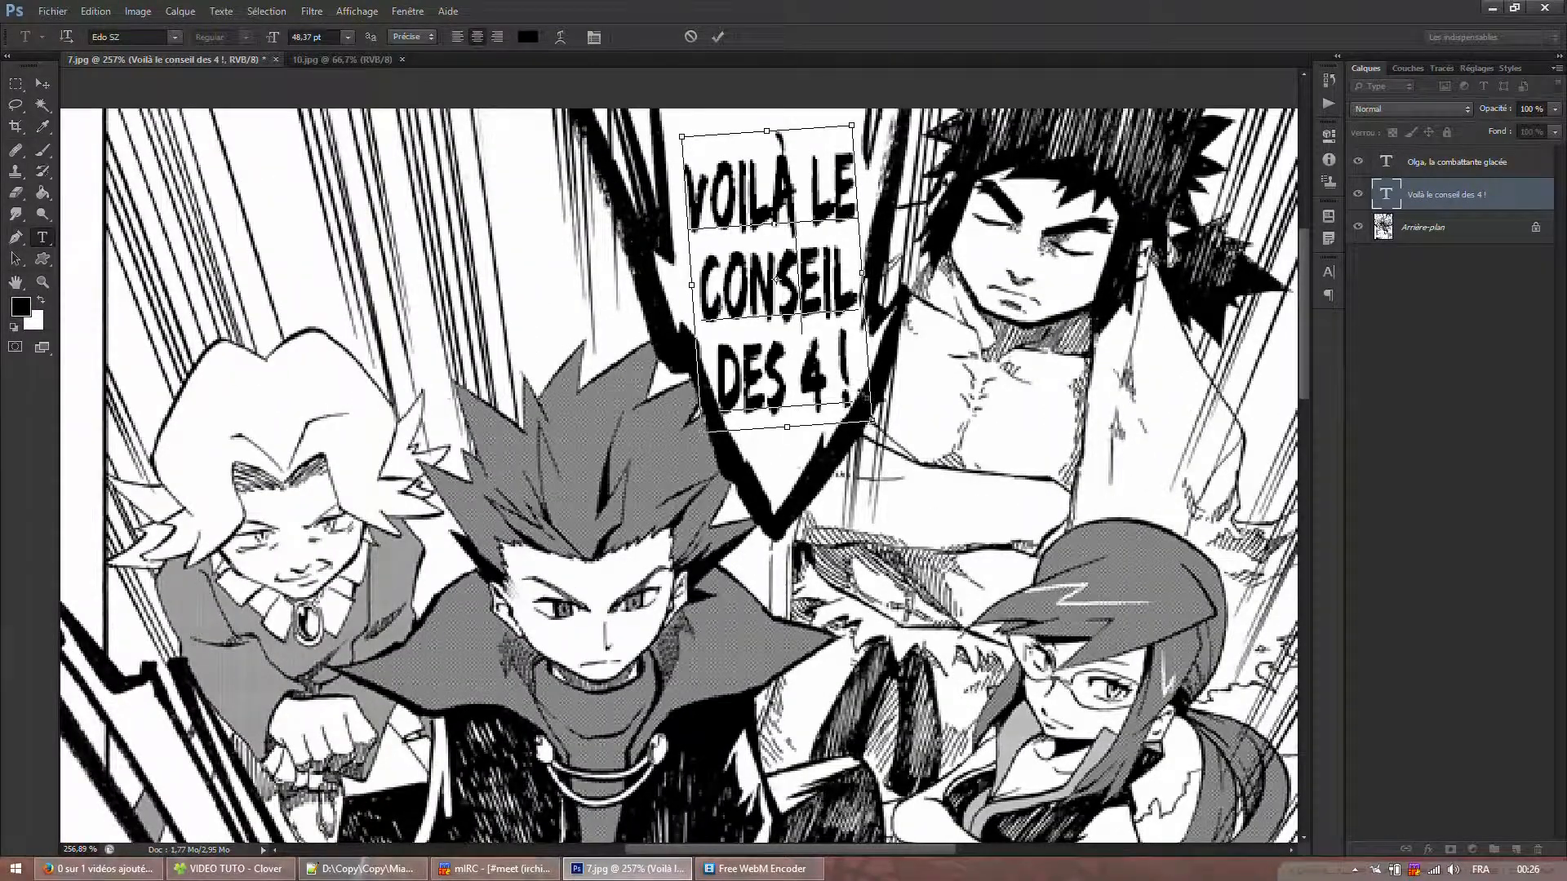
pyautogui.moveTo(873, 421); pyautogui.dragTo(866, 321)
pyautogui.moveTo(904, 349); pyautogui.dragTo(903, 386)
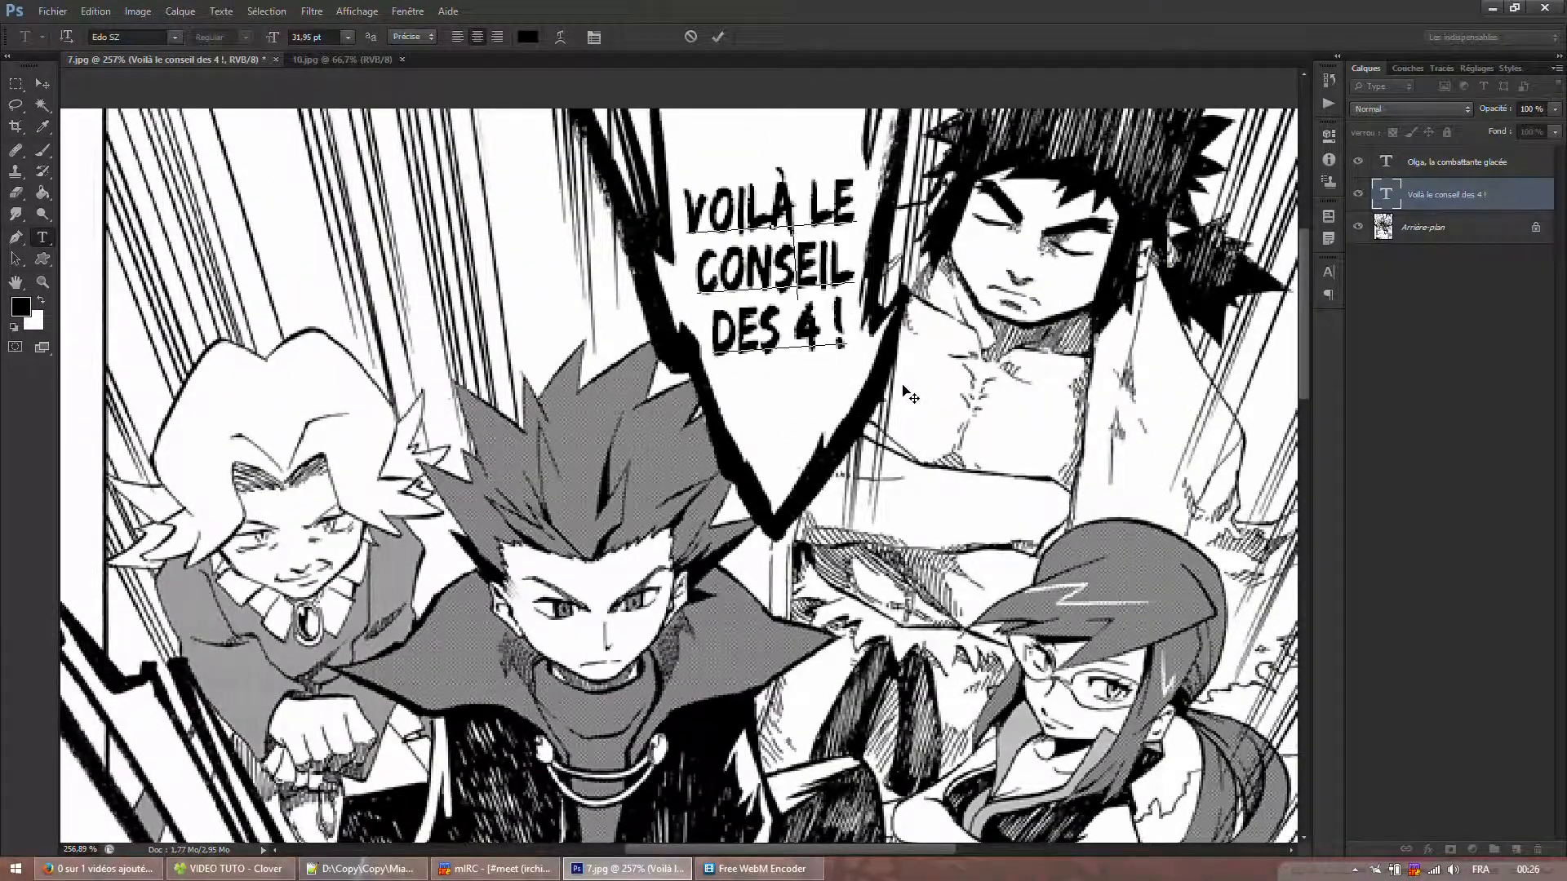
pyautogui.click(717, 37)
pyautogui.keyDown('alt'); pyautogui.scroll(-6, 761, 384); pyautogui.keyUp('alt')
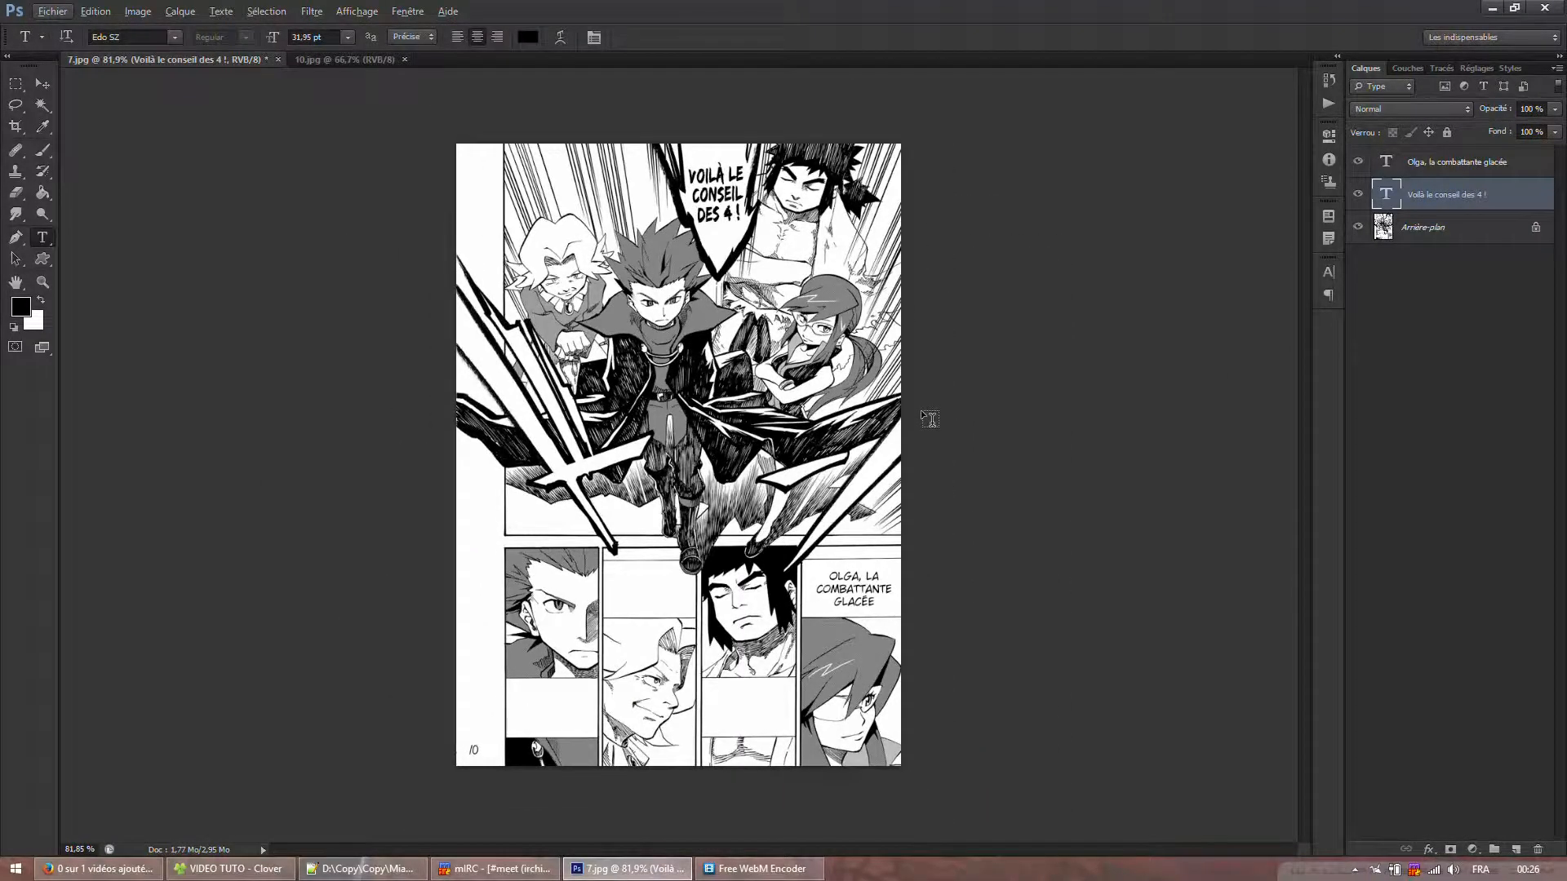
# - Stretch the bubble text taller to about 44.95 pt, fit it inside the bubble and commit the edit
pyautogui.keyDown('alt'); pyautogui.scroll(4, 735, 195); pyautogui.keyUp('alt')
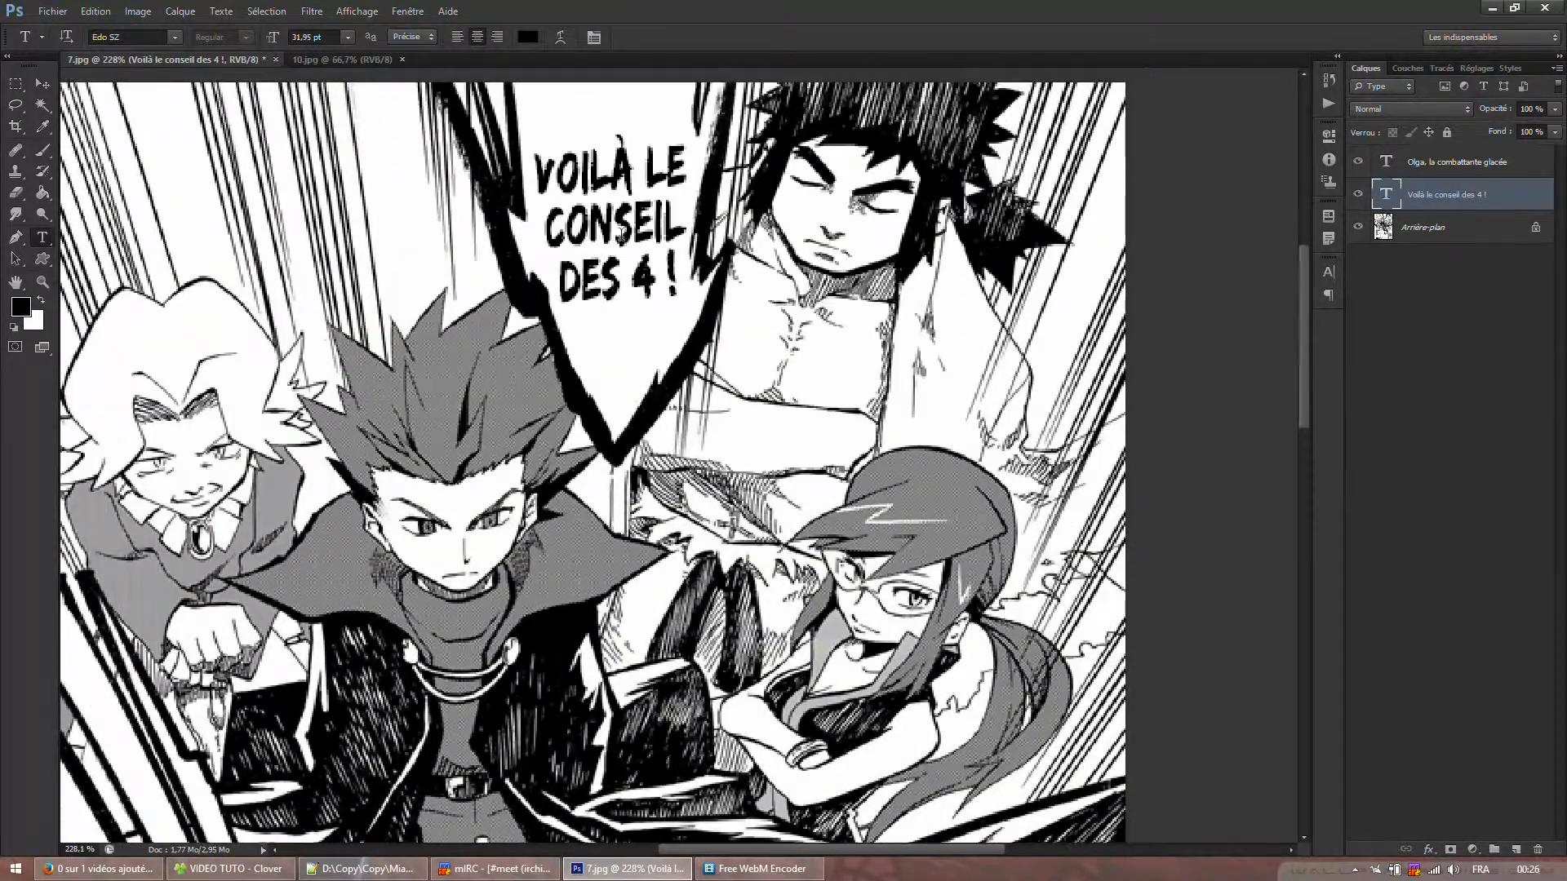
pyautogui.click(614, 220)
pyautogui.moveTo(697, 303); pyautogui.dragTo(705, 402)
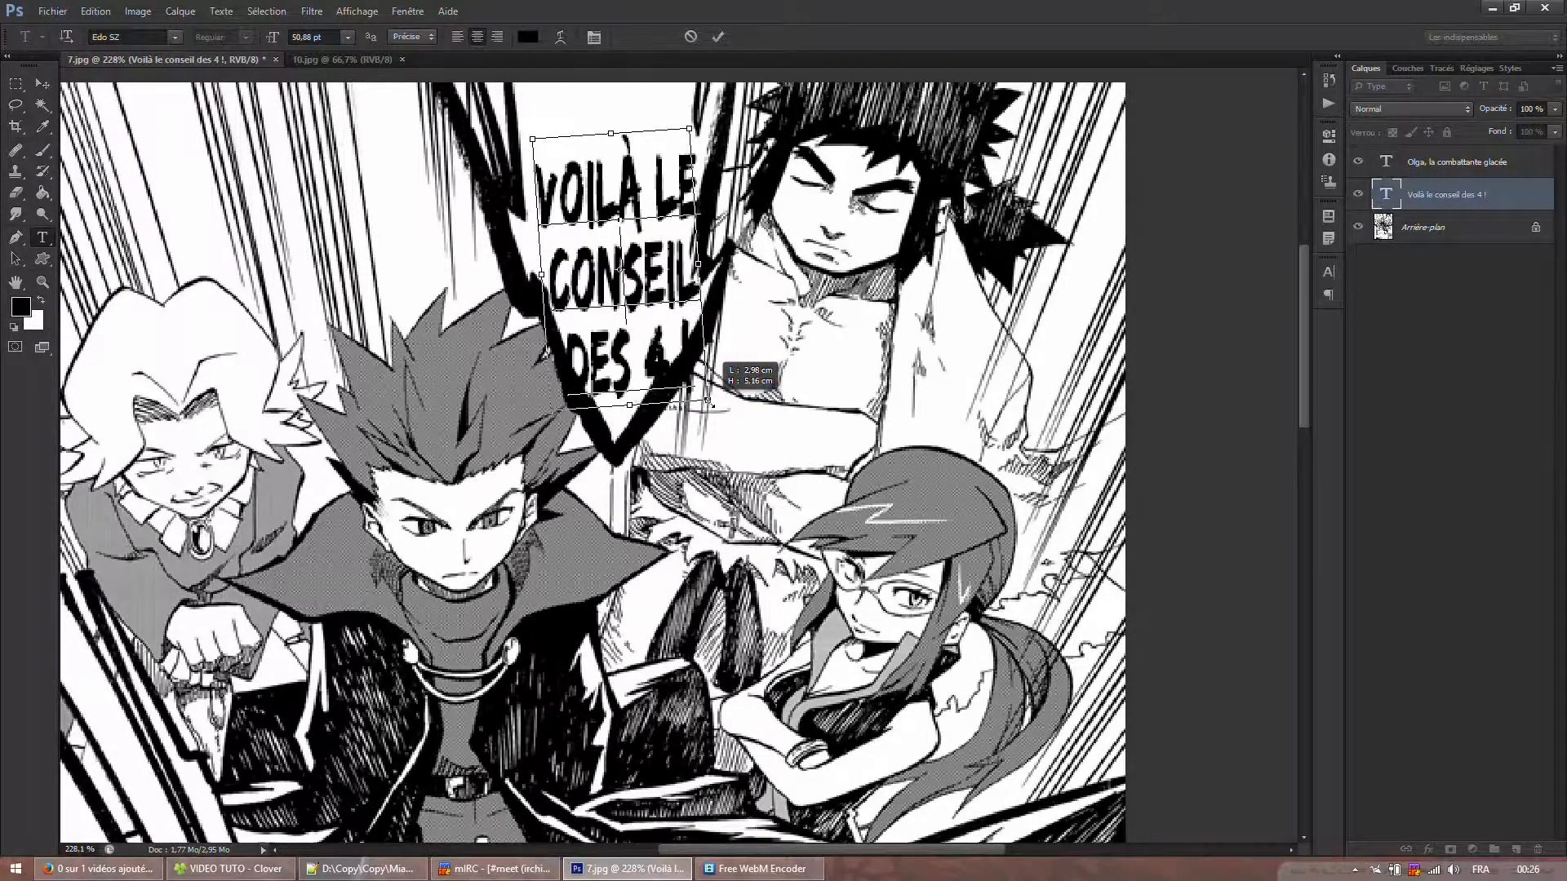
pyautogui.moveTo(764, 450); pyautogui.dragTo(704, 349)
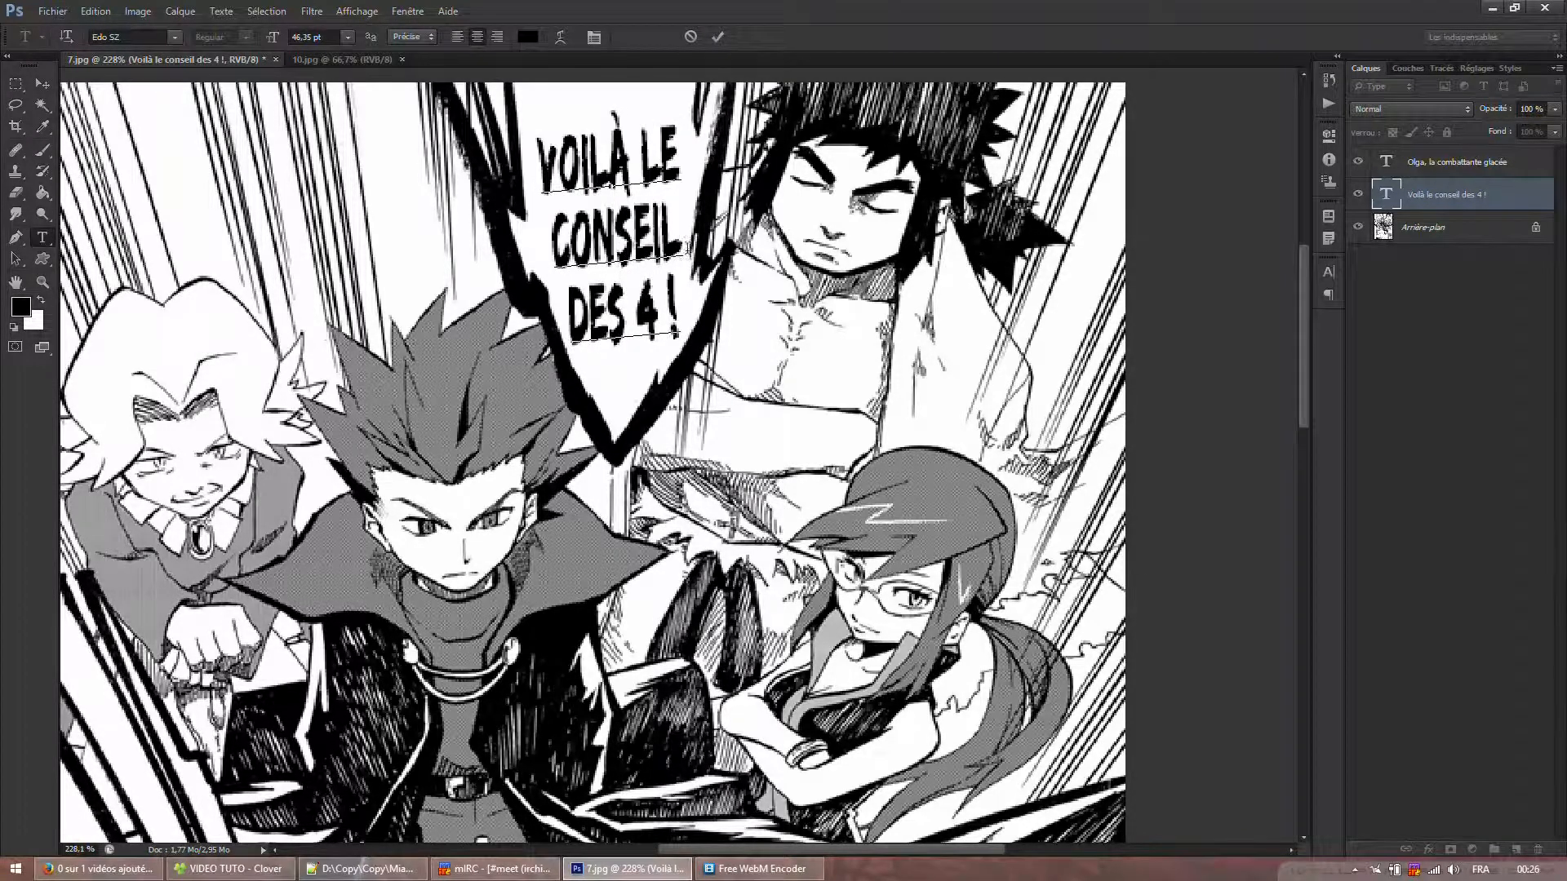
pyautogui.click(718, 42)
pyautogui.hotkey('ctrl', '0')
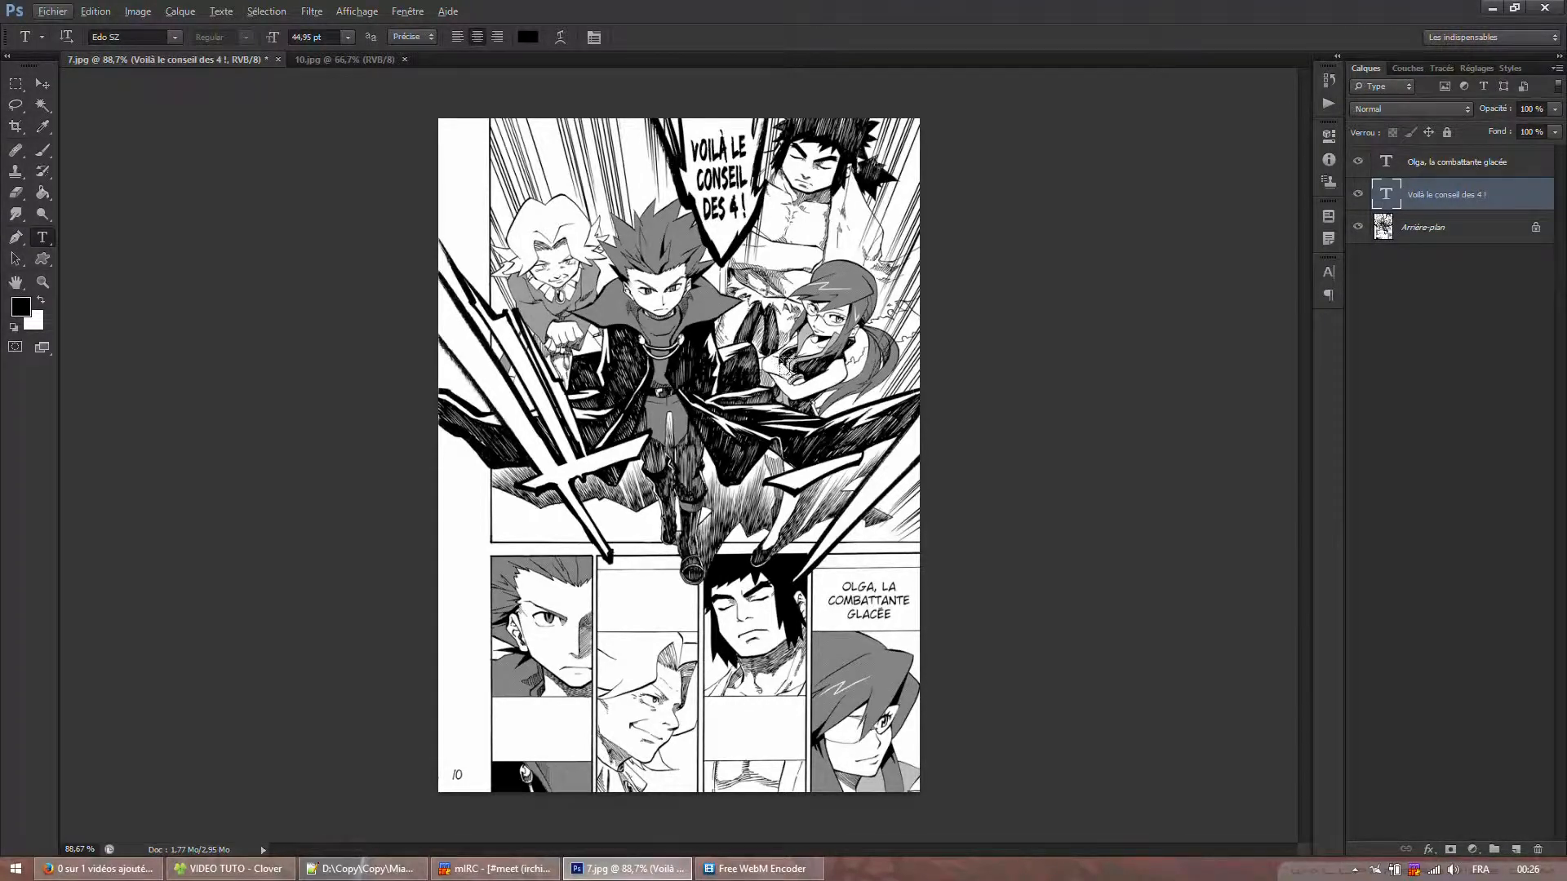
# - Try the DK Oranjerie font on the whole "OLGA, LA COMBATTANTE GLACÉE" caption
pyautogui.scroll(14, 947, 692)
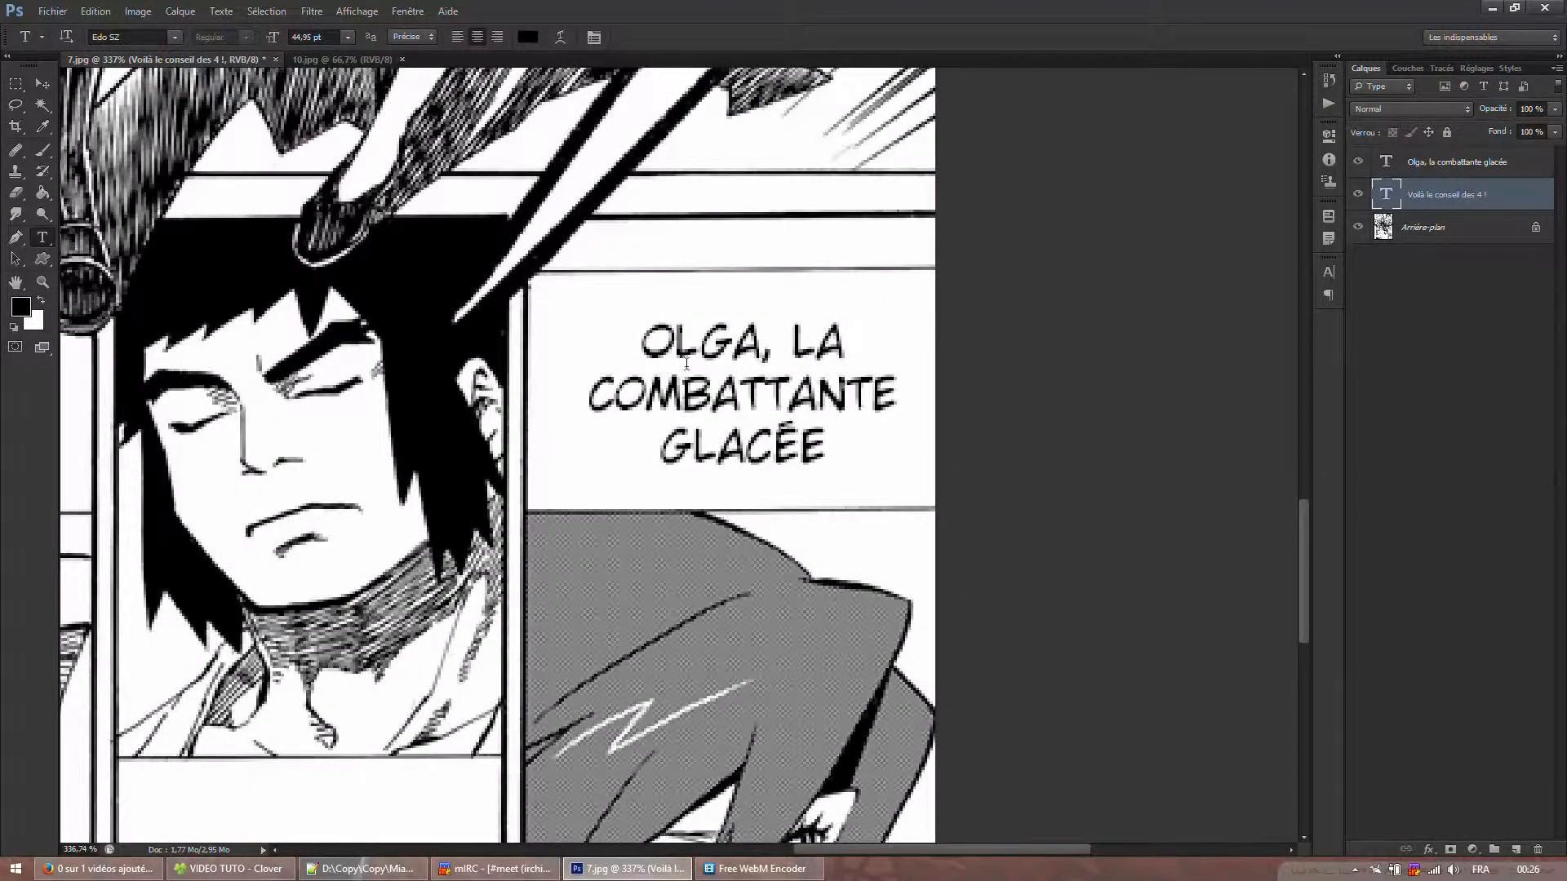
pyautogui.scroll(-2, 812, 567)
pyautogui.click(636, 252)
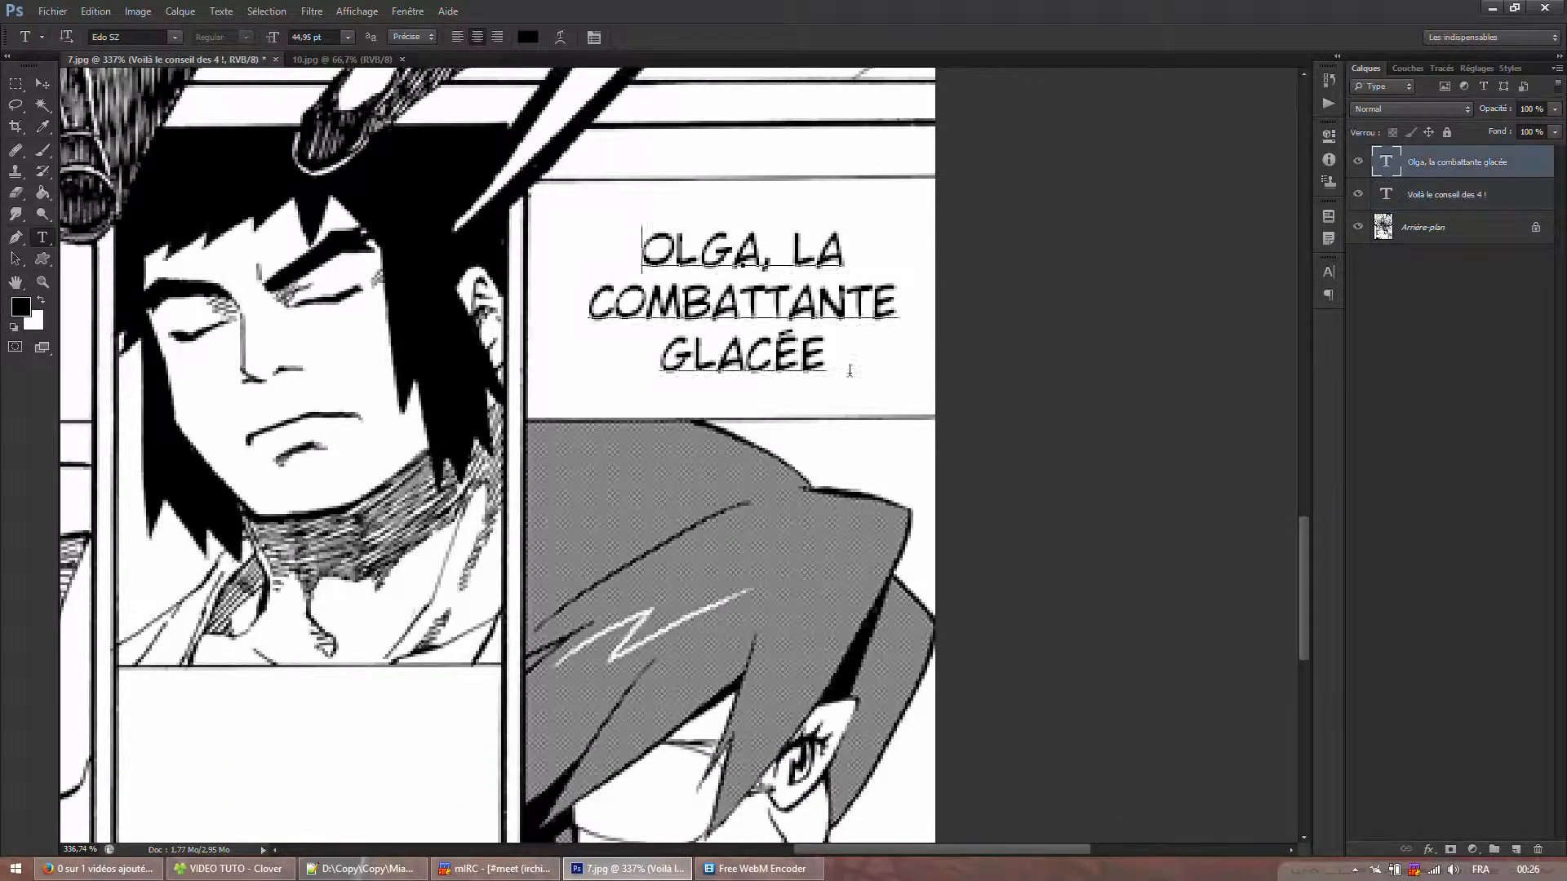
pyautogui.hotkey('ctrl', 'a')
pyautogui.click(182, 33)
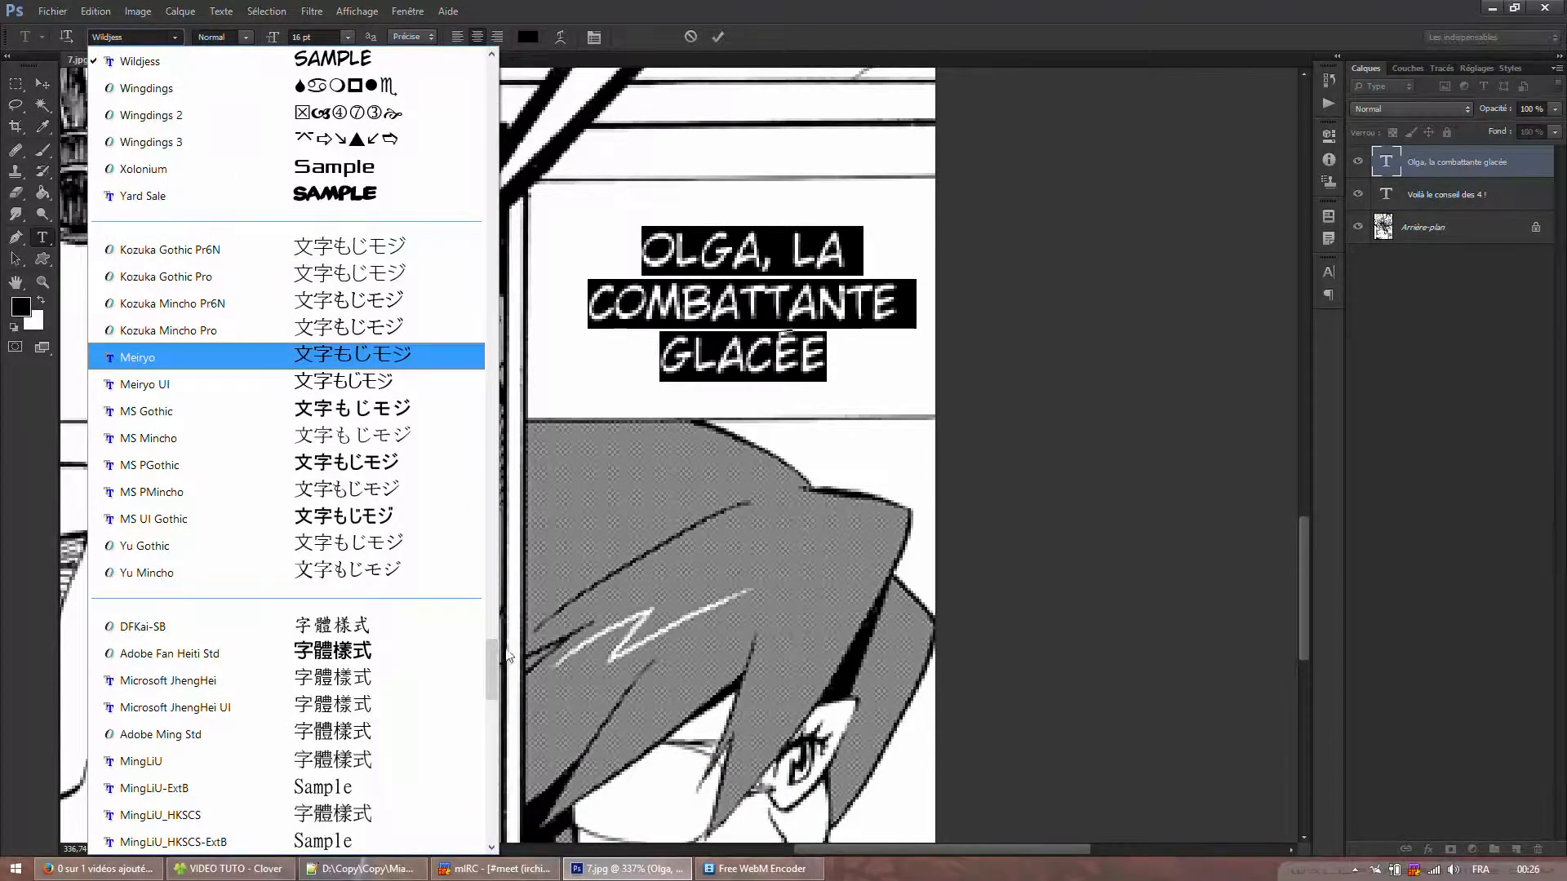
pyautogui.scroll(20, 248, 426)
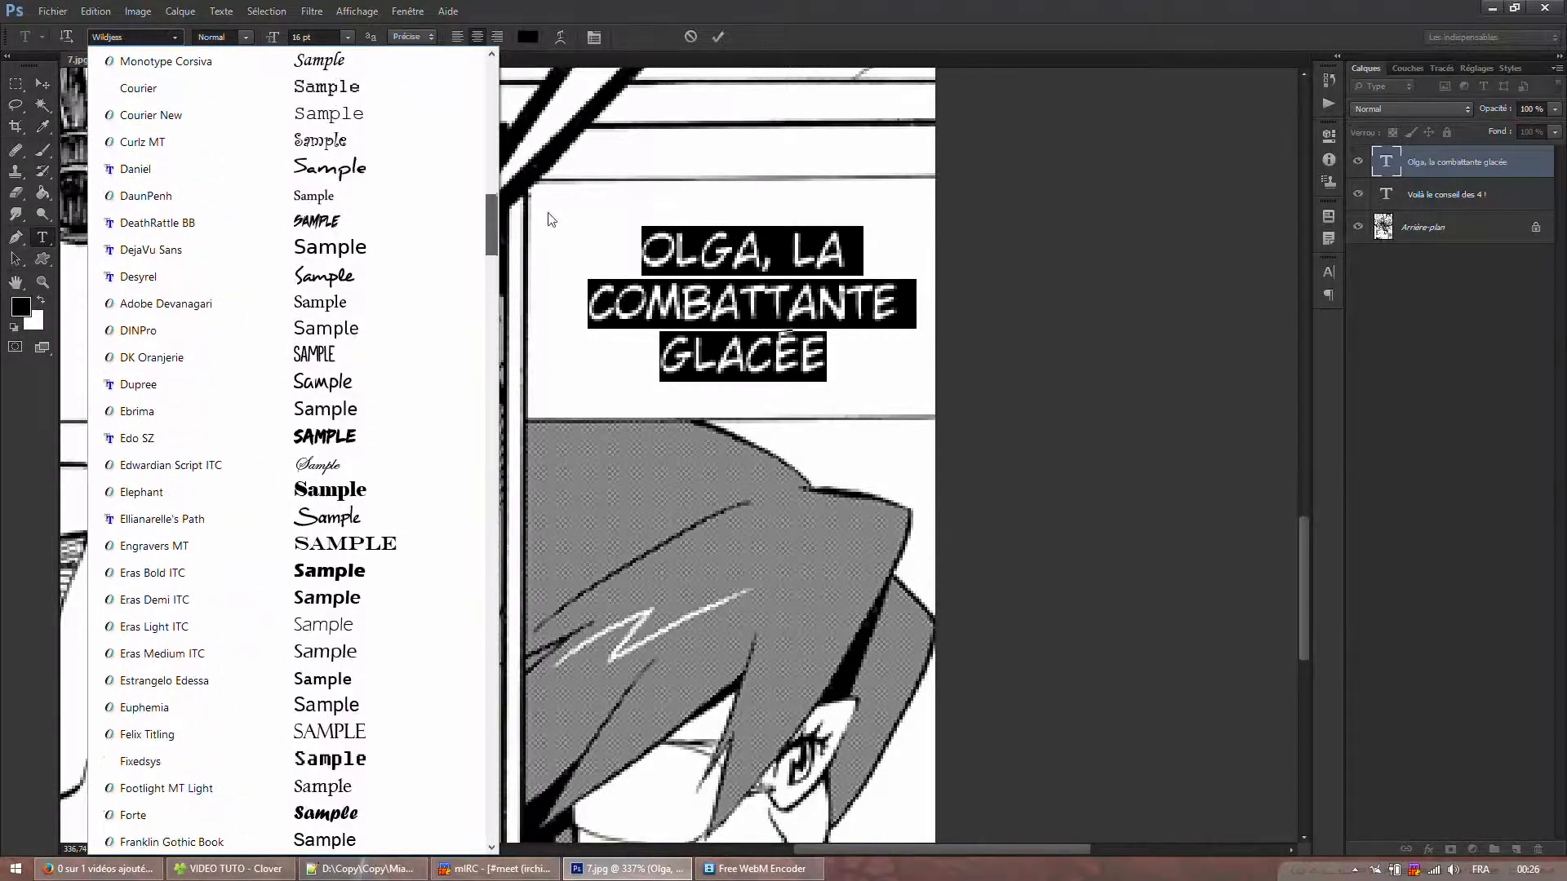
pyautogui.click(248, 384)
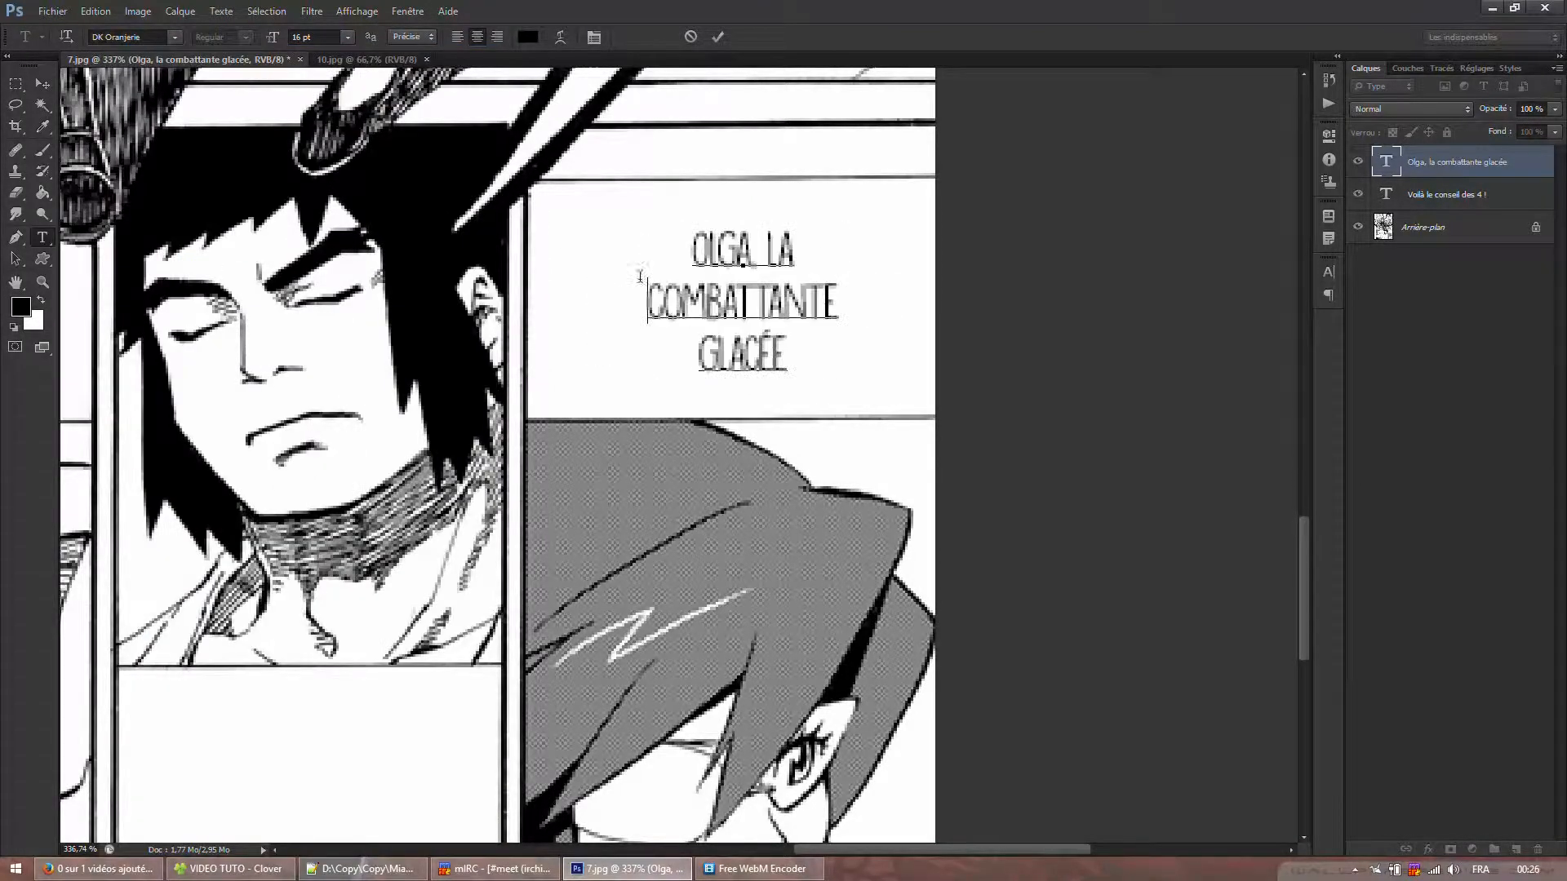
# - Try Forte anti-aliasing and a 21 pt size on the whole Olga caption
pyautogui.rightClick(734, 329)
pyautogui.click(775, 536)
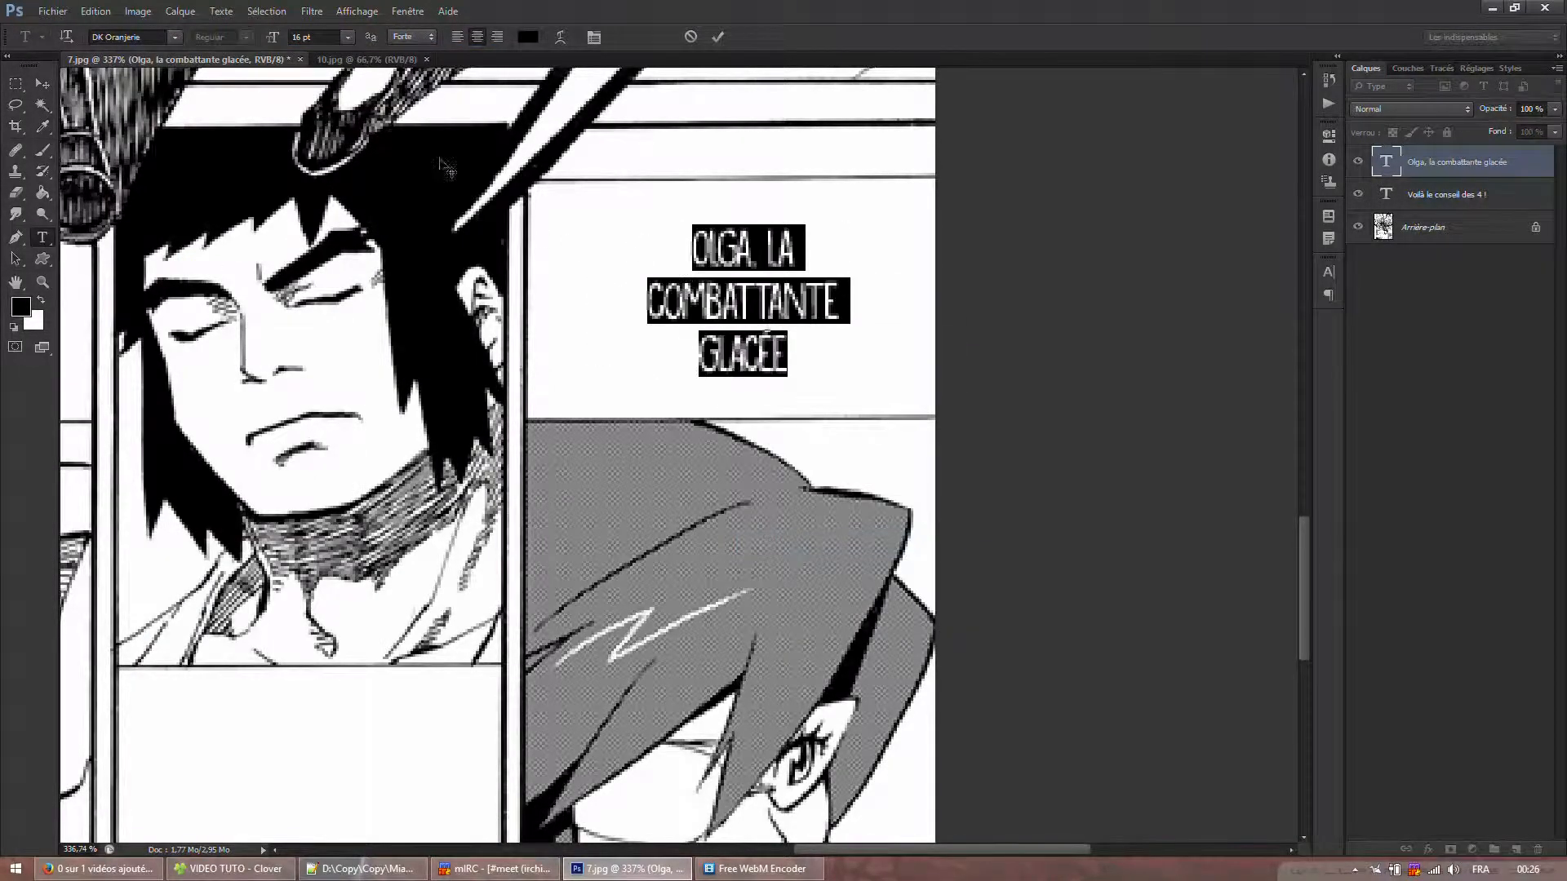
pyautogui.click(336, 38)
pyautogui.scroll(5, 564, 296)
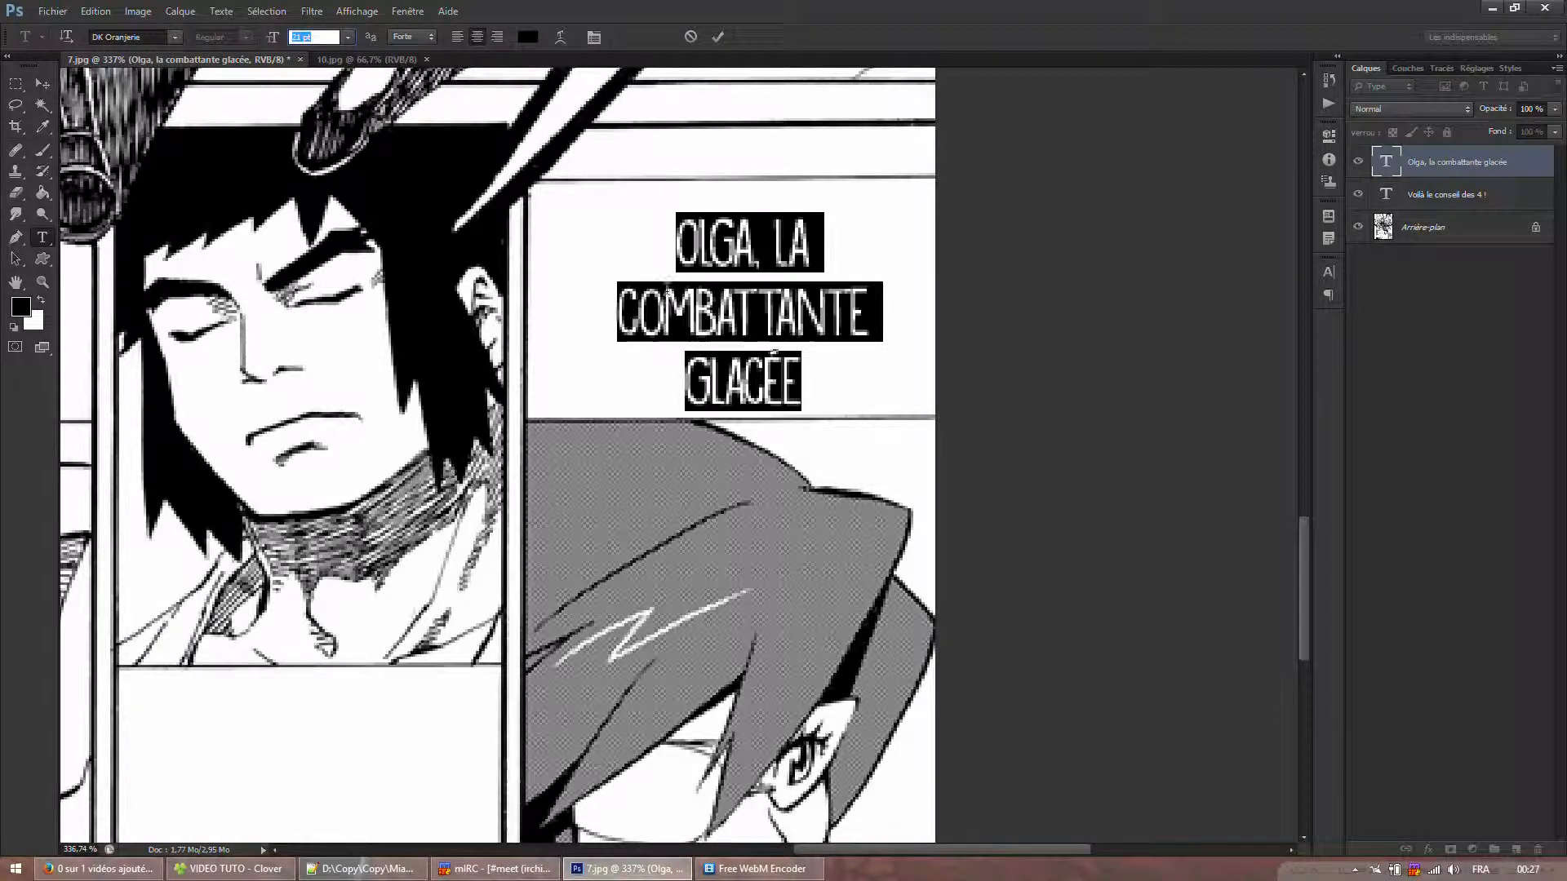
# - Try breaking the caption into four lines: "OLGA,", "LA COMBAT-", "TANTE" and "GLACÉE"
pyautogui.click(772, 230)
pyautogui.press('Return')
pyautogui.click(584, 369)
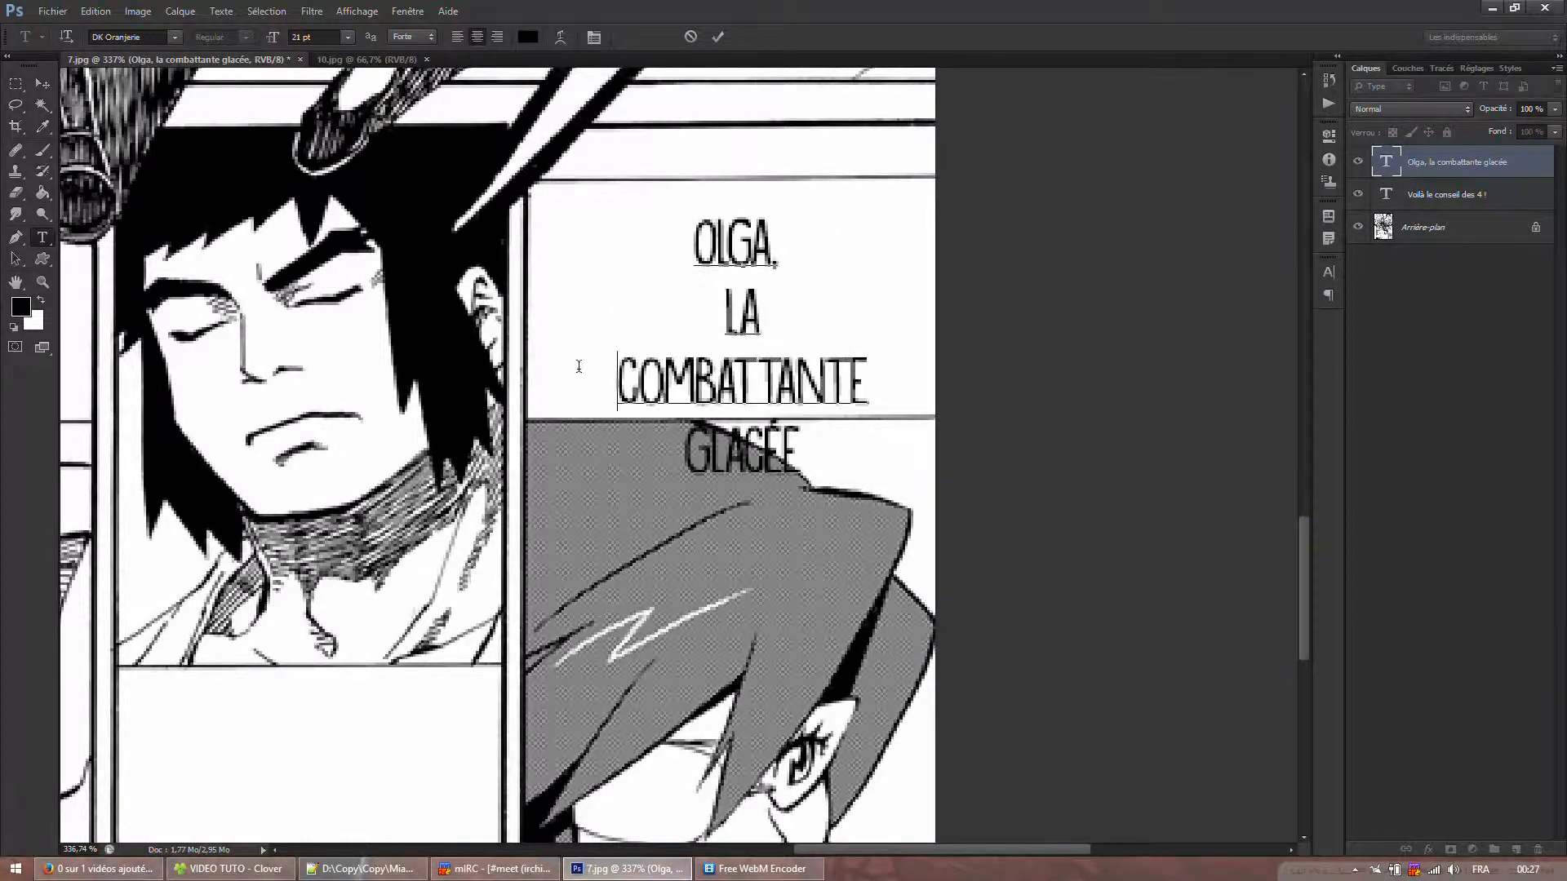
pyautogui.press('BackSpace')
pyautogui.click(821, 265)
pyautogui.press('BackSpace')
pyautogui.moveTo(933, 450); pyautogui.dragTo(908, 472)
pyautogui.write('-')
pyautogui.press('Return')
pyautogui.click(628, 418)
pyautogui.press('BackSpace')
pyautogui.press('Return')
pyautogui.click(623, 351)
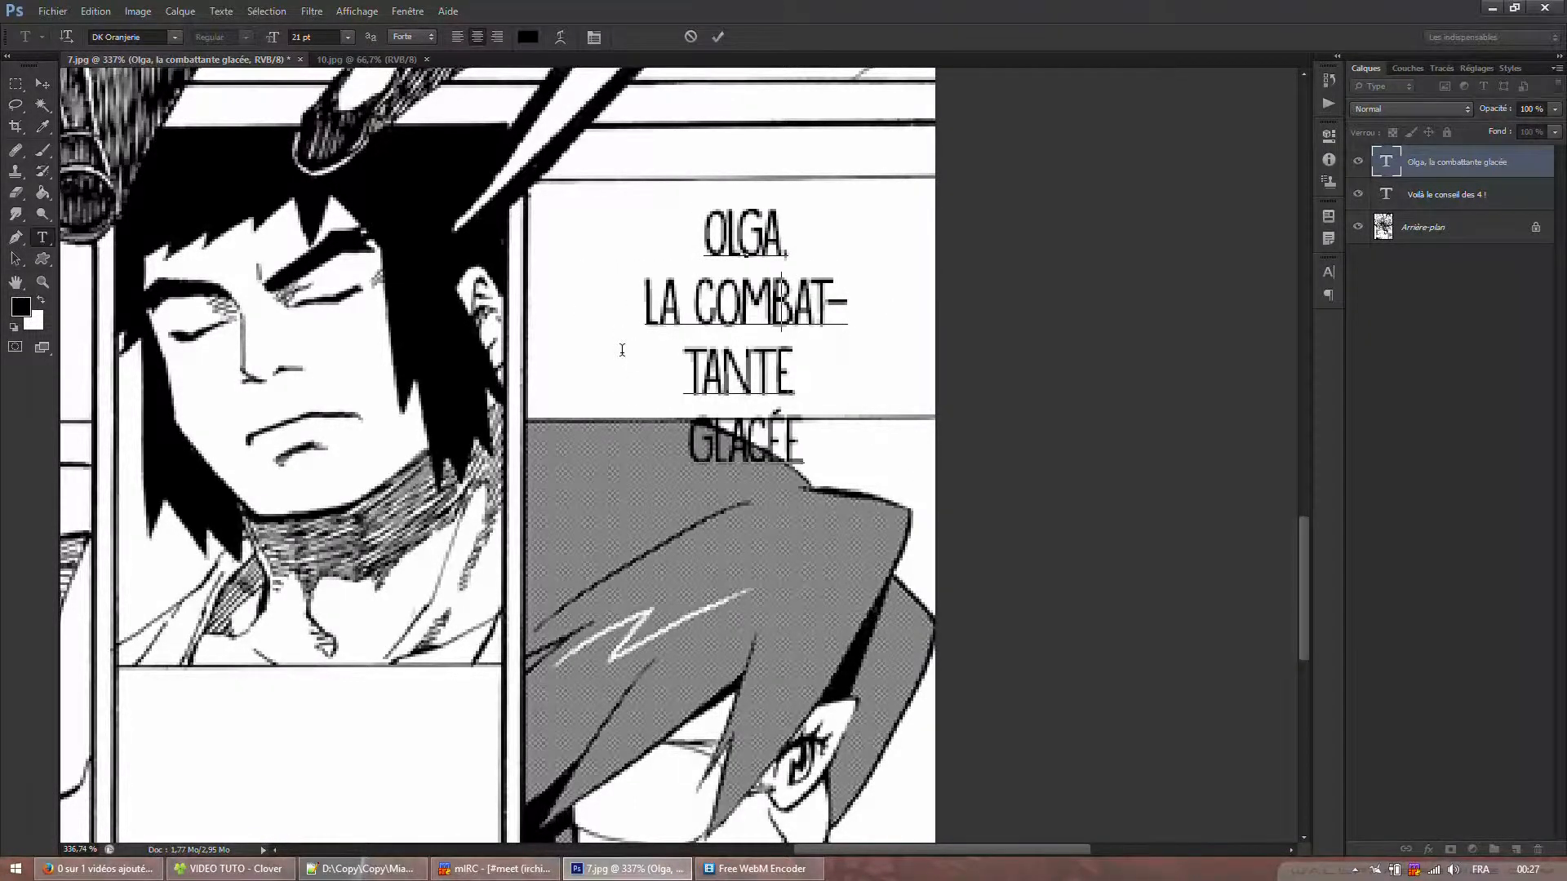
# - Remove the hyphen and line break so "LA COMBATTANTE" sits on a single line
pyautogui.press('BackSpace')
pyautogui.press('BackSpace')
pyautogui.press('BackSpace')
# - Try enlarging only the name "OLGA," relative to the rest of the caption
pyautogui.moveTo(915, 308); pyautogui.dragTo(894, 257)
pyautogui.press('Up')
pyautogui.press('Up')
pyautogui.press('Up')
pyautogui.press('Up')
pyautogui.press('Up')
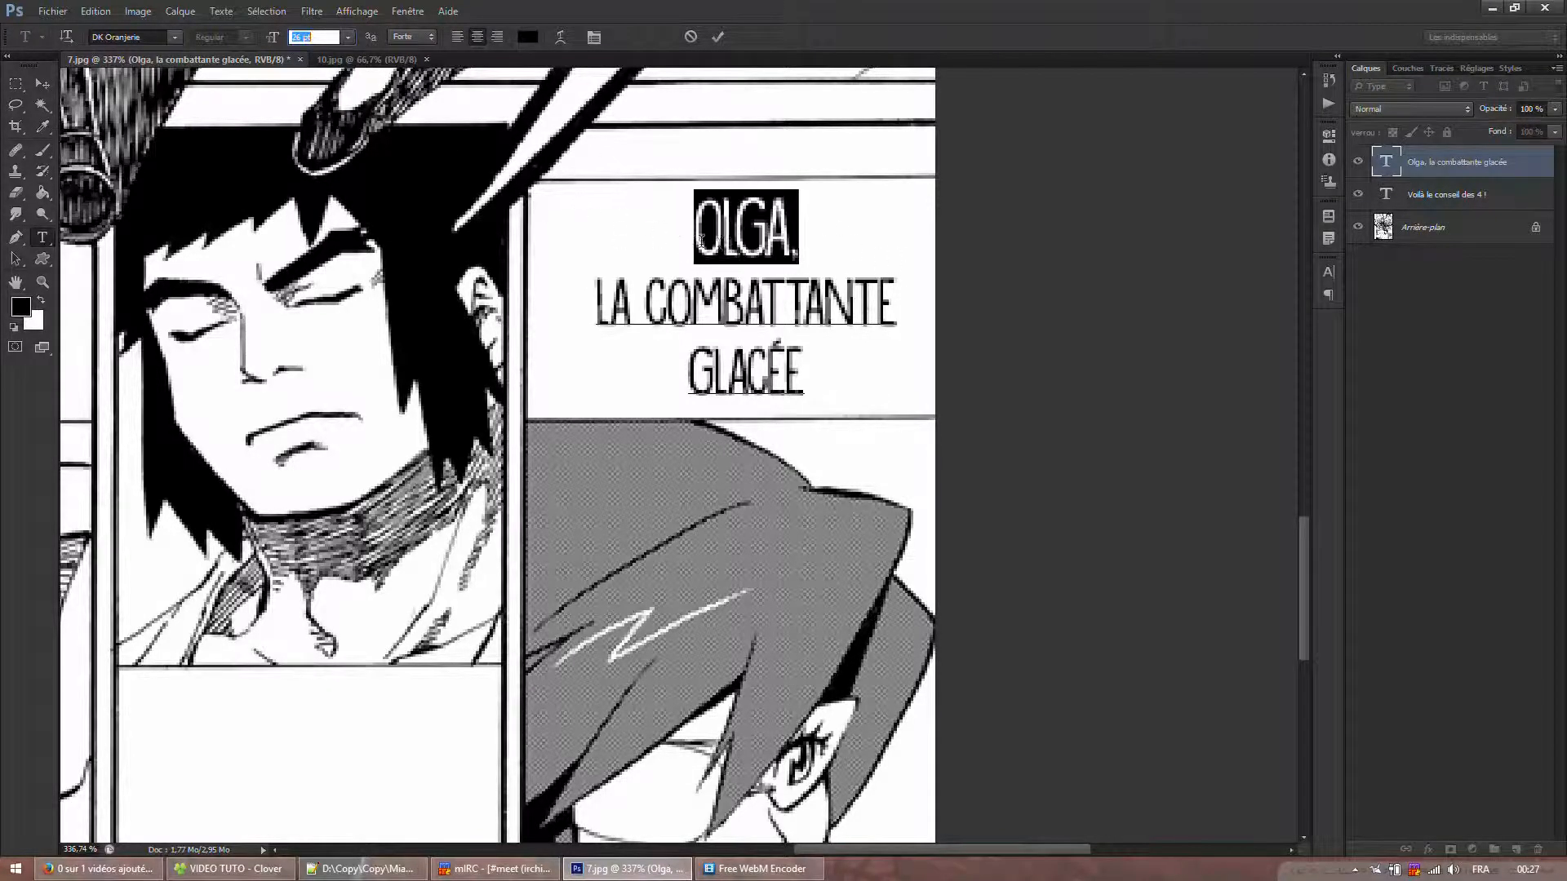
pyautogui.press('Up')
pyautogui.press('Up')
pyautogui.click(763, 237)
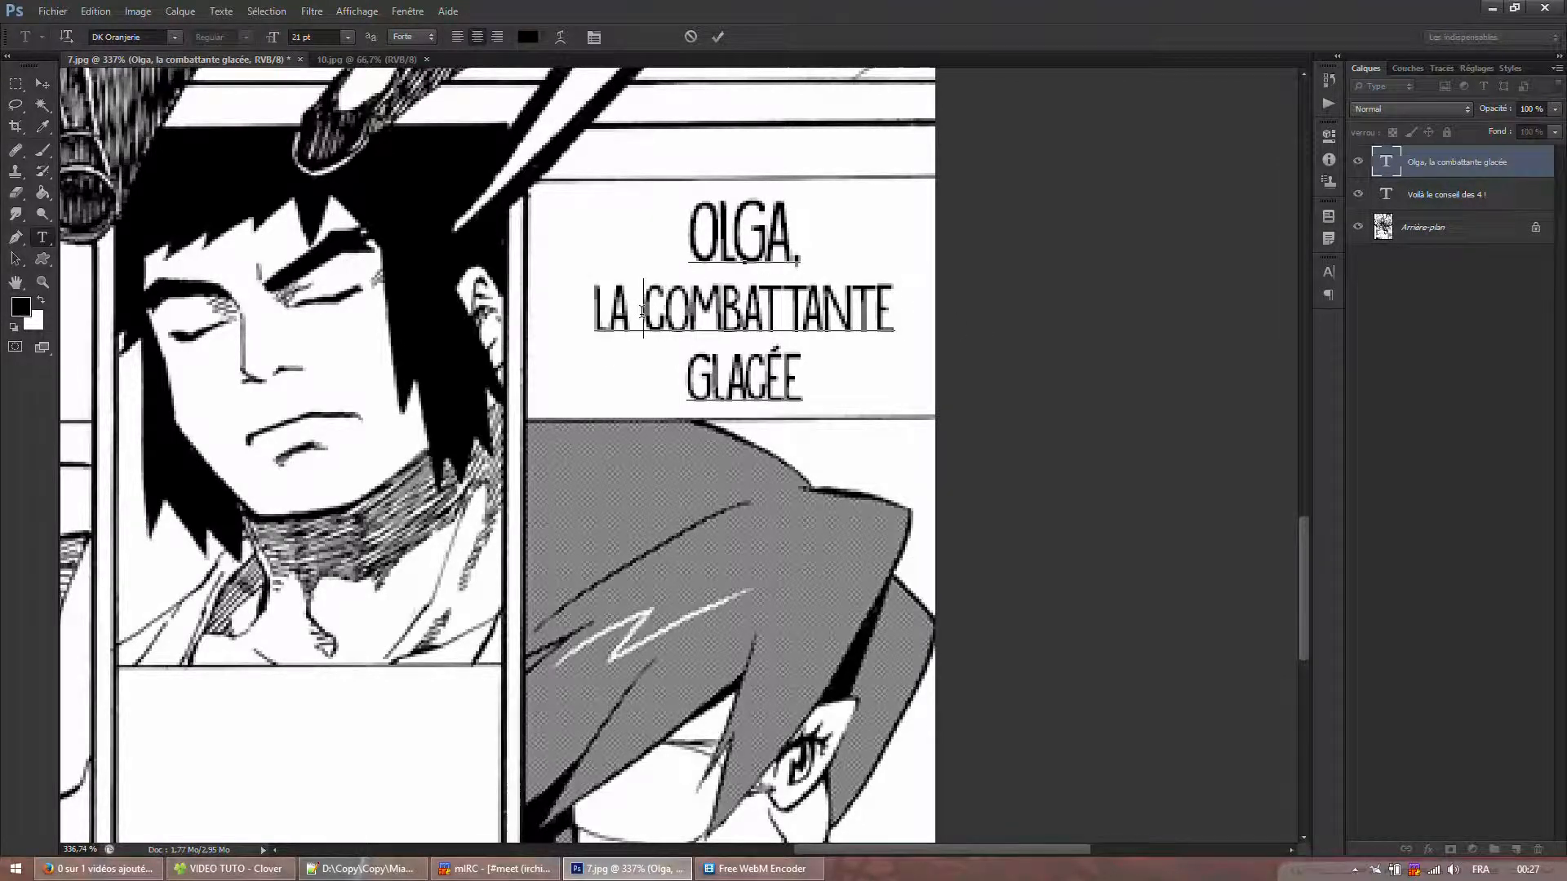
# - Try splitting the caption's lower part into "LA COMBAT-" and "TANTE GLACÉE", and remove the hyphen and break again
pyautogui.click(651, 371)
pyautogui.press('BackSpace')
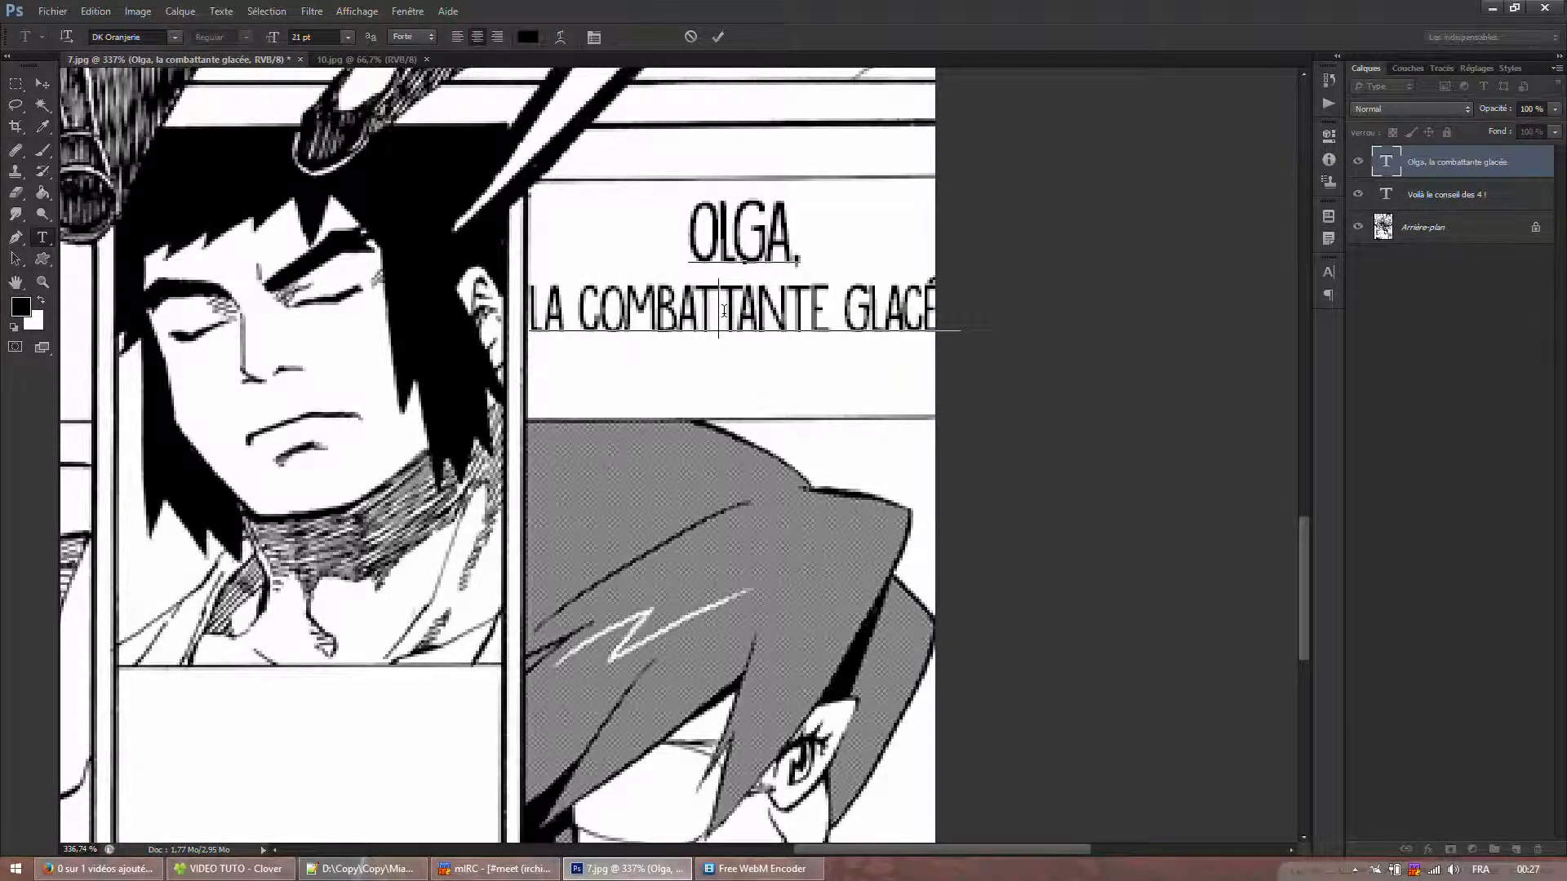
pyautogui.write('-')
pyautogui.press('Return')
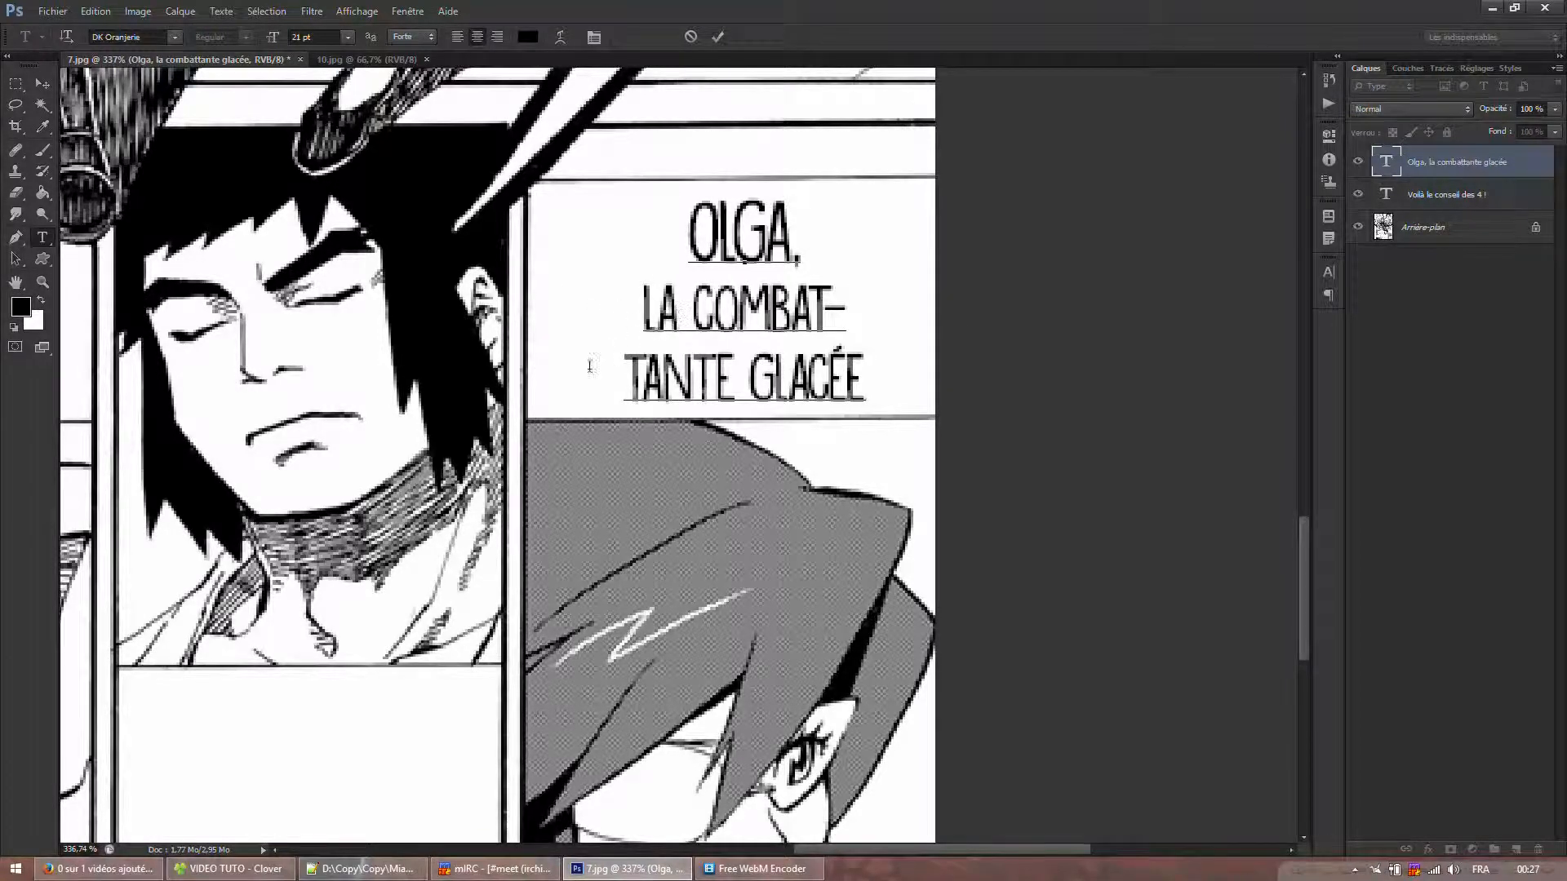
pyautogui.press('BackSpace')
pyautogui.press('BackSpace')
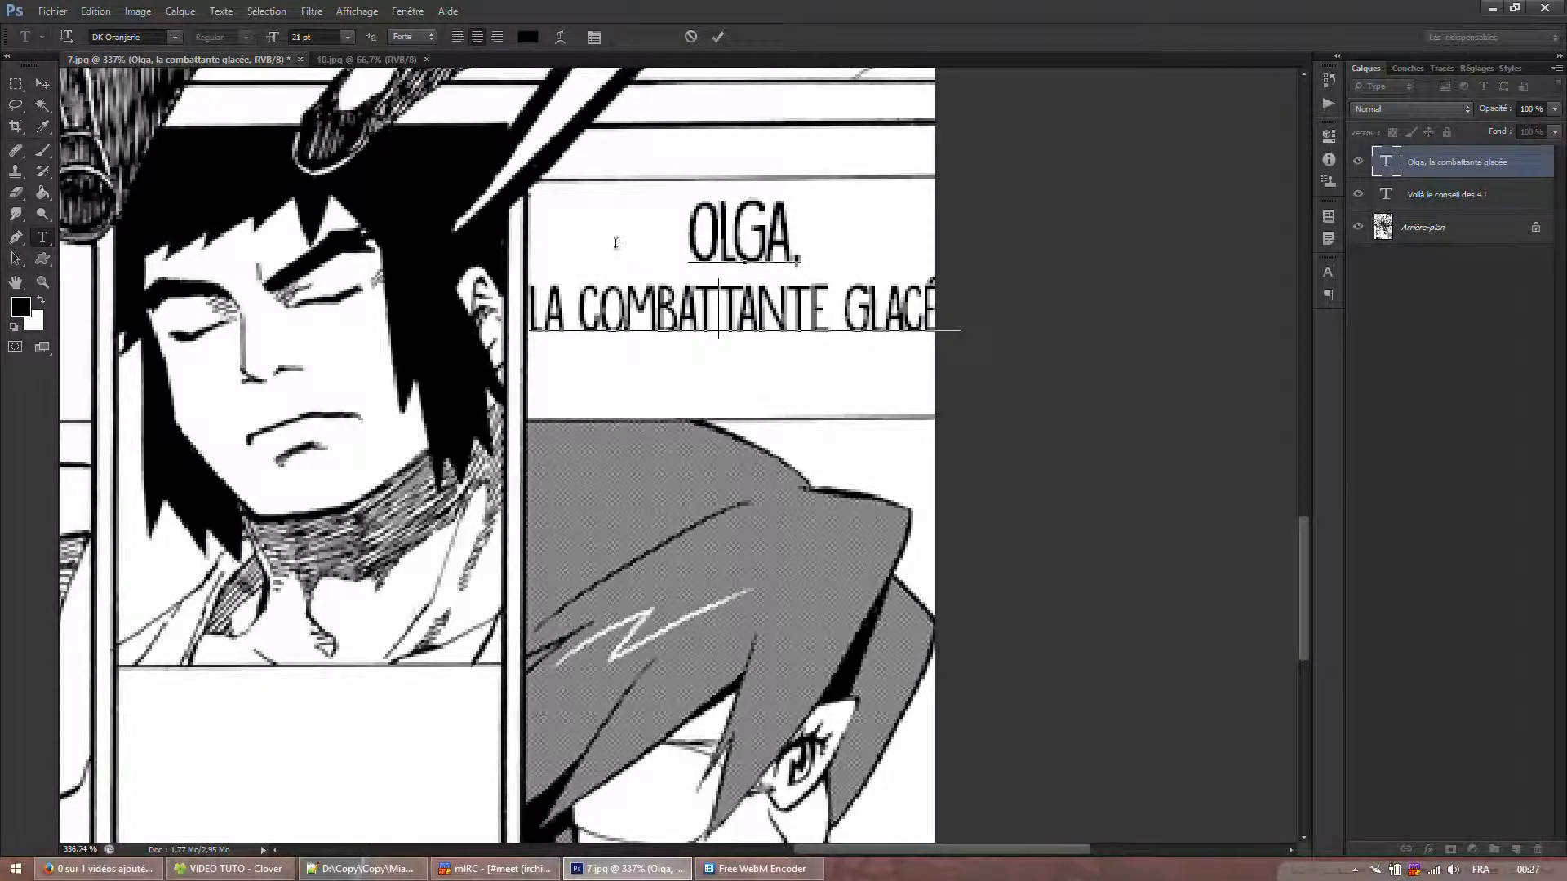
# - Discard all pending changes to the Olga caption and reopen its text for editing
pyautogui.moveTo(615, 243); pyautogui.dragTo(1015, 306)
pyautogui.click(690, 38)
pyautogui.click(690, 247)
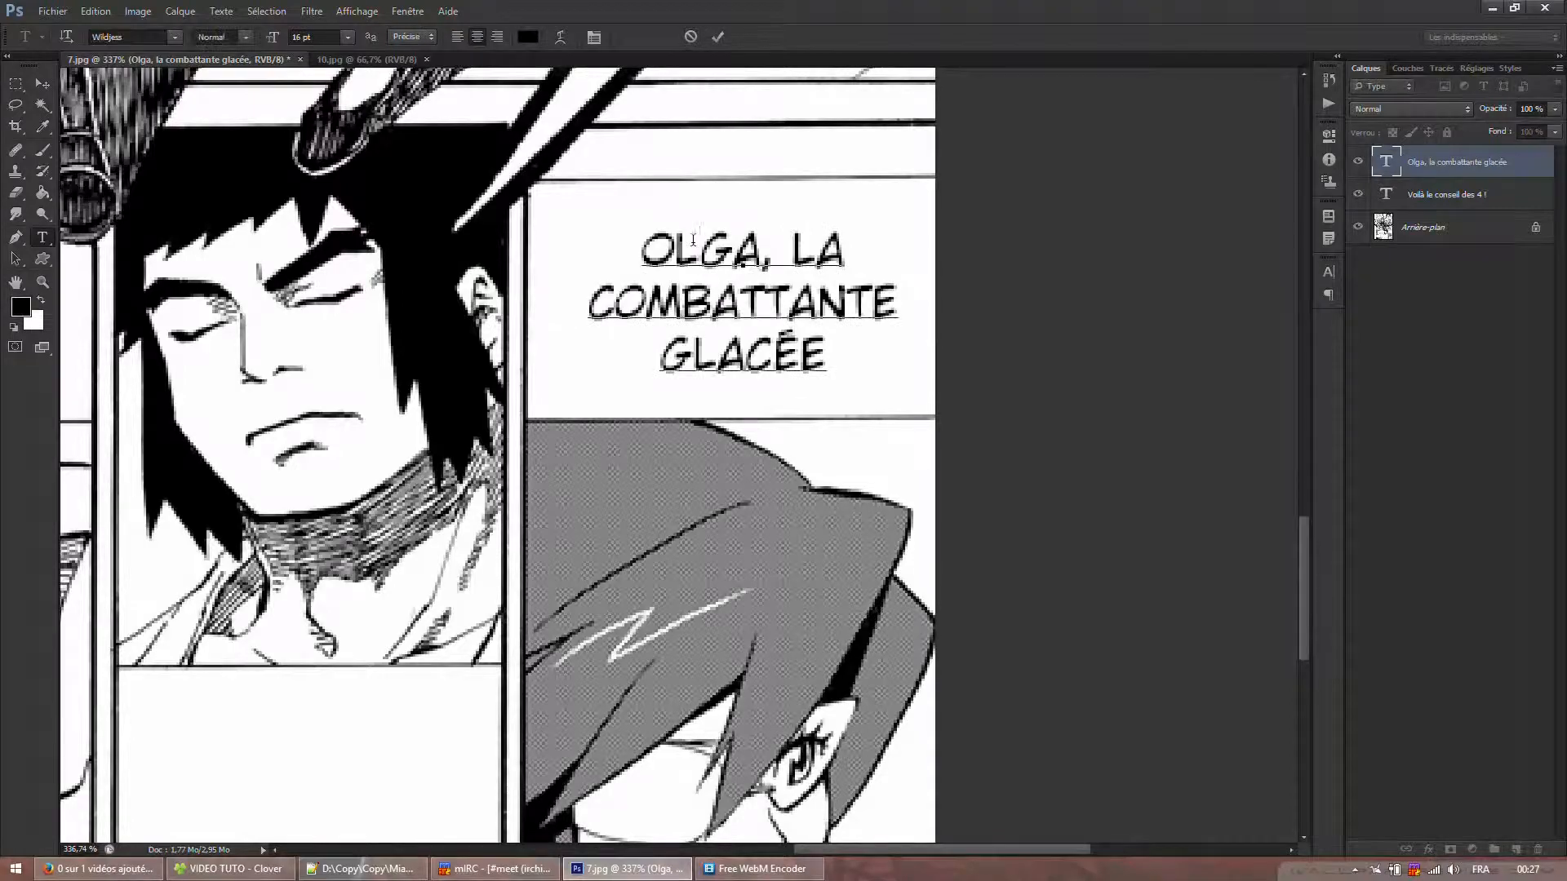
# - Change the whole Olga caption's font to DK Oranjerie and set its anti-aliasing to Forte
pyautogui.hotkey('ctrl', 'a')
pyautogui.click(174, 37)
pyautogui.moveTo(491, 784); pyautogui.dragTo(499, 135)
pyautogui.scroll(5, 245, 262)
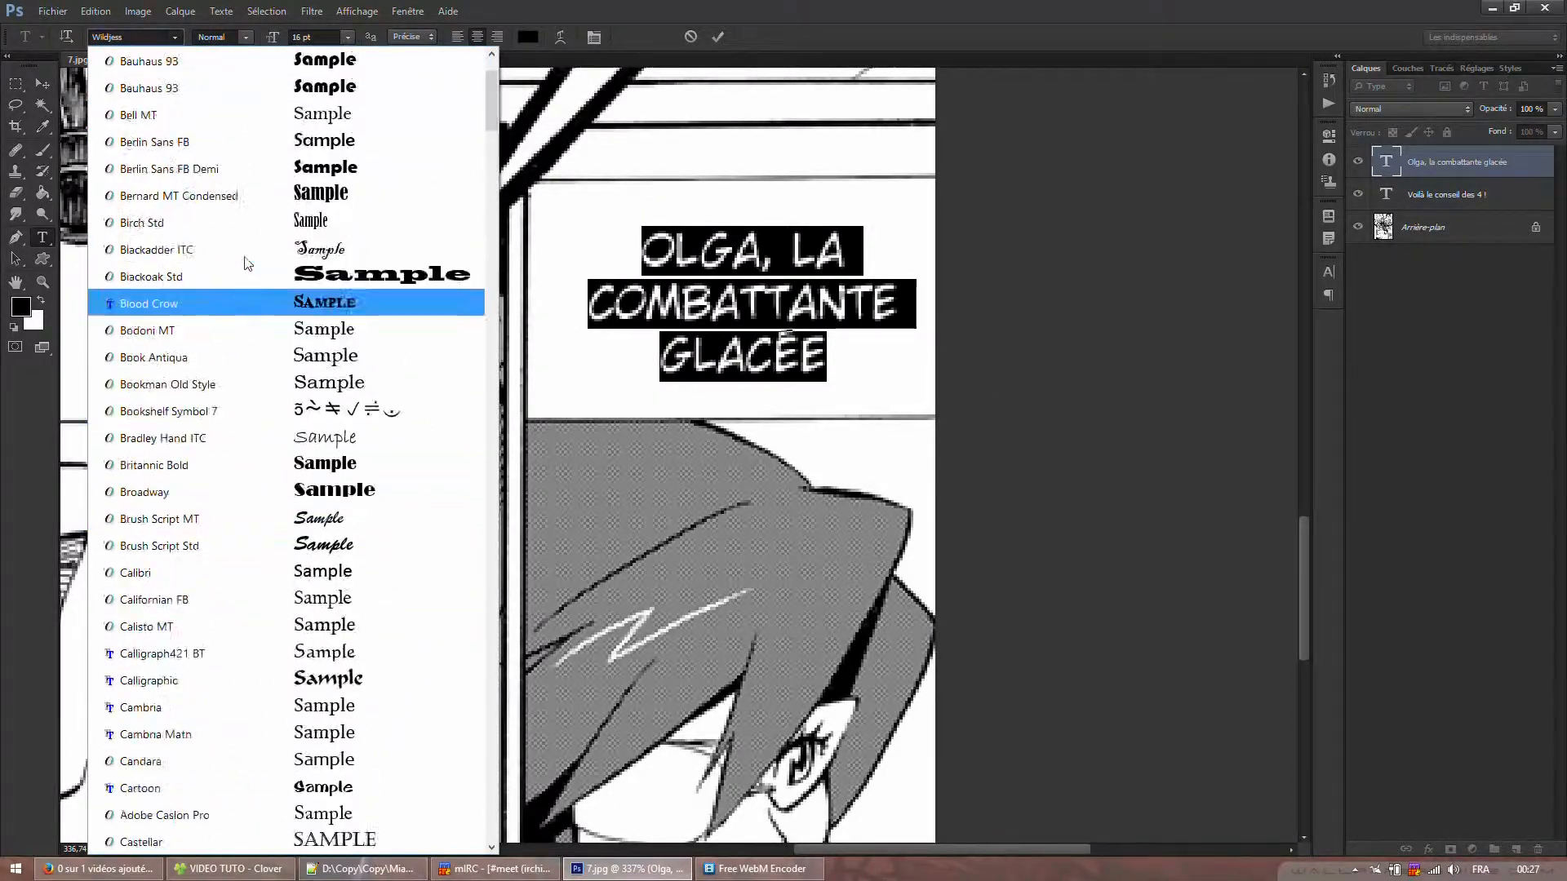
pyautogui.scroll(-9, 210, 351)
pyautogui.scroll(-12, 209, 359)
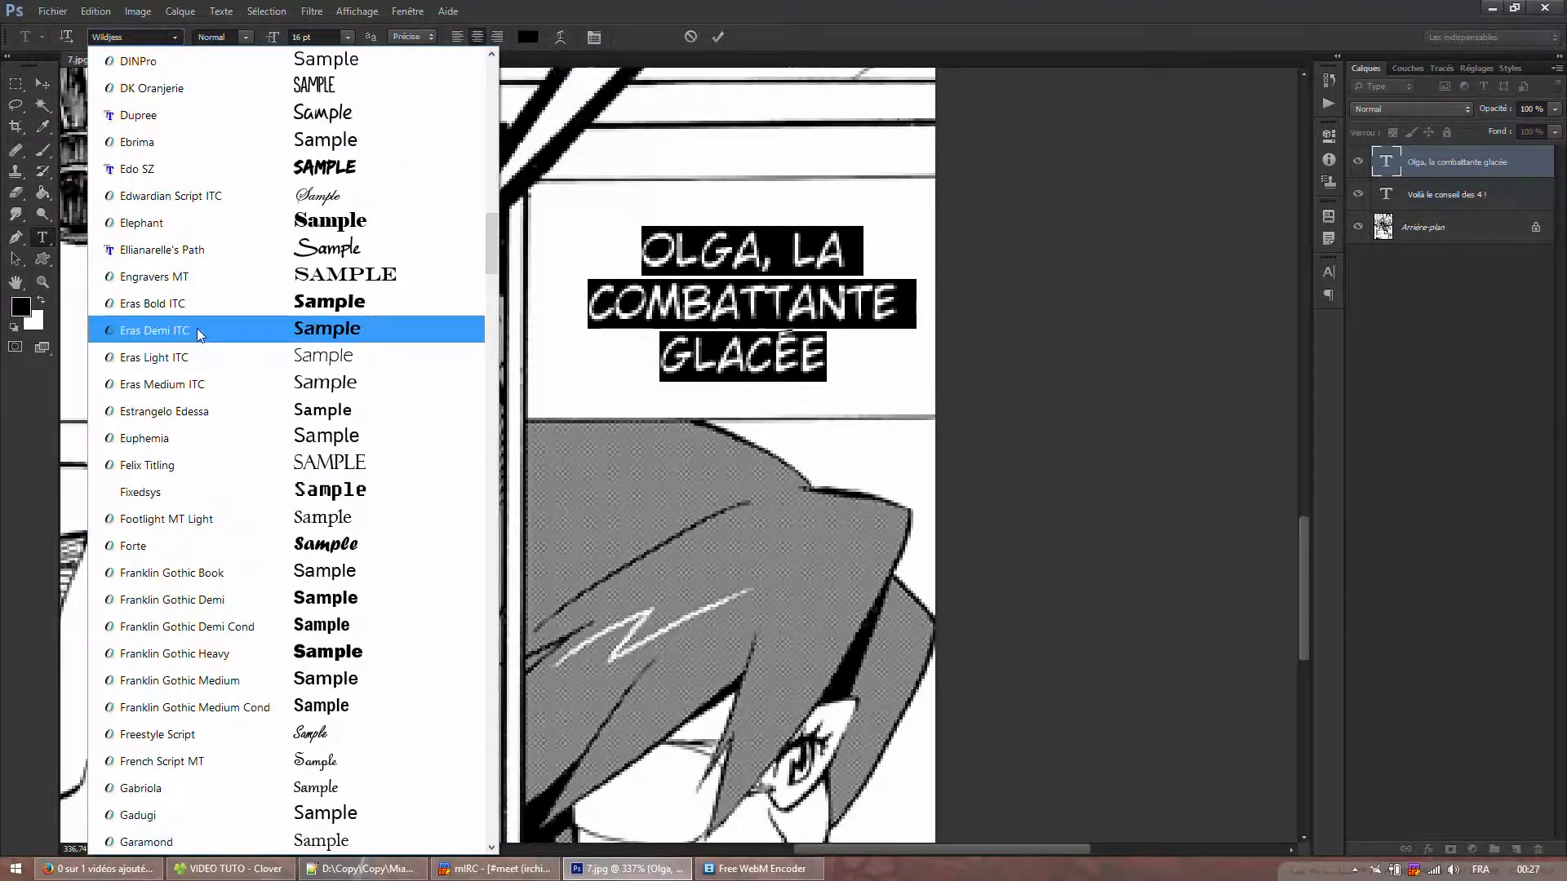
pyautogui.click(155, 88)
pyautogui.rightClick(668, 245)
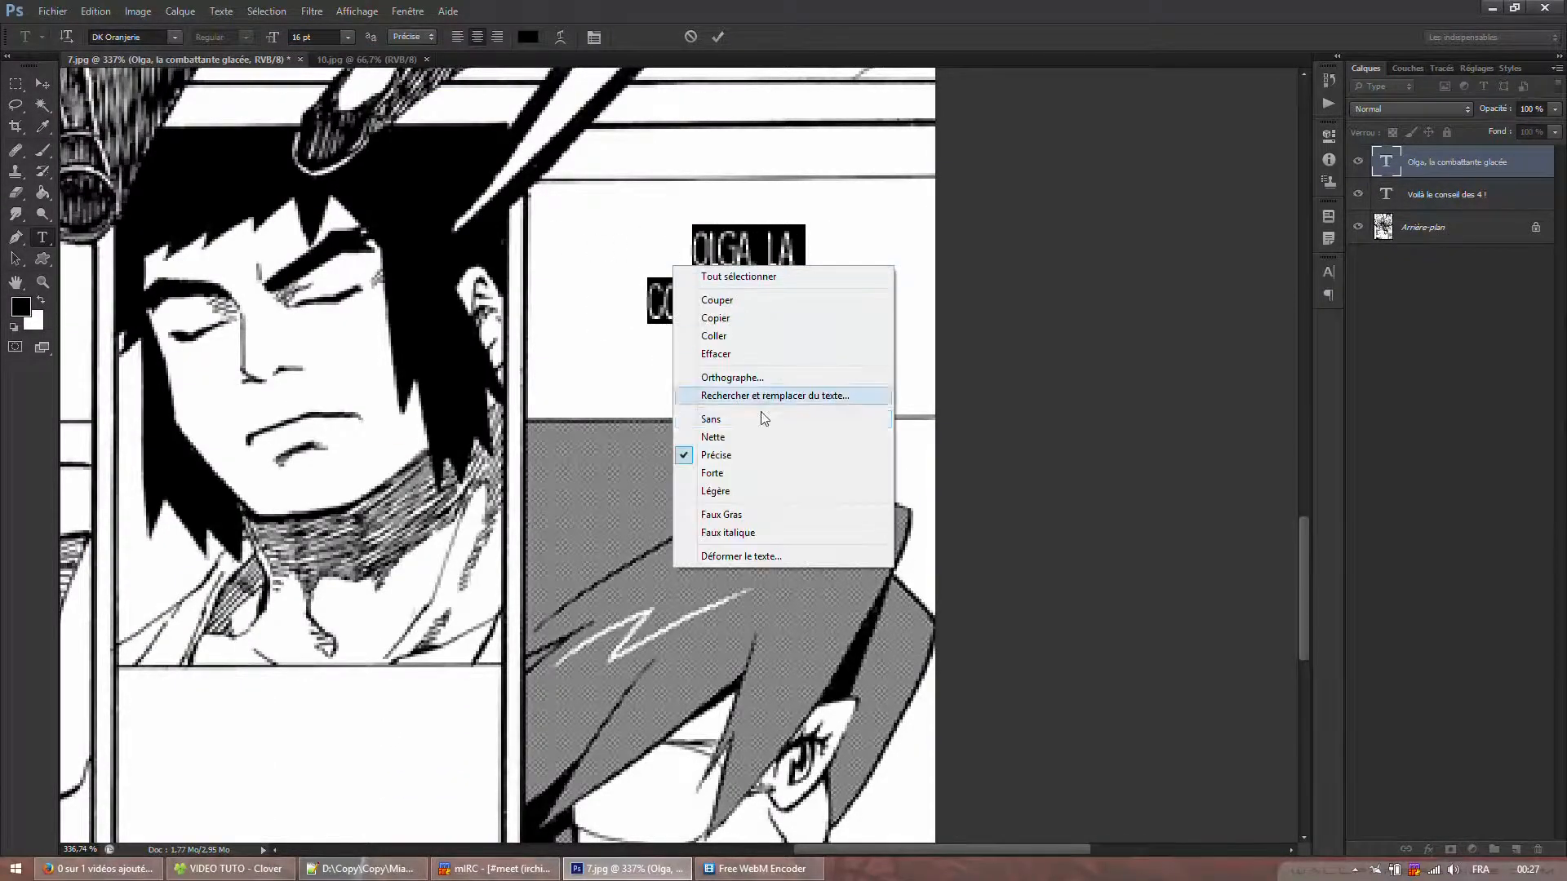
pyautogui.click(718, 476)
# - Set the Olga caption's text size to 21 pt, reposition it in its box and commit the text
pyautogui.click(326, 37)
pyautogui.scroll(7, 593, 286)
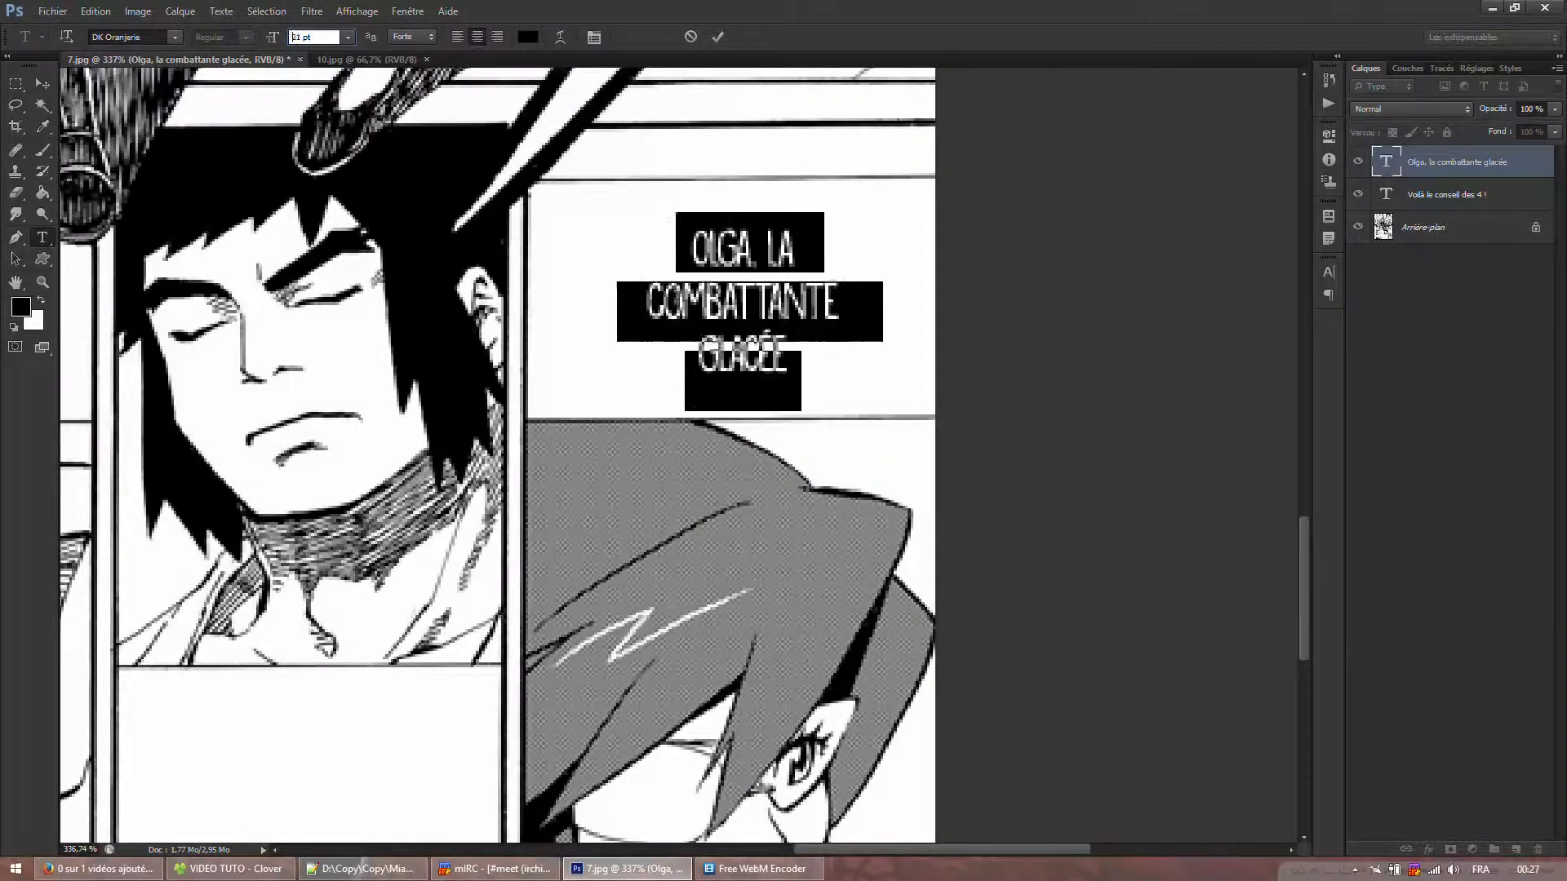
pyautogui.scroll(-2, 710, 305)
pyautogui.click(710, 343)
pyautogui.moveTo(982, 402); pyautogui.dragTo(982, 389)
pyautogui.click(718, 39)
# - Paste the dialogue as new text in the box below the dark-haired man and trim it to "Aldo, le spécialiste du combat"
pyautogui.scroll(-8, 718, 318)
pyautogui.scroll(-2, 563, 441)
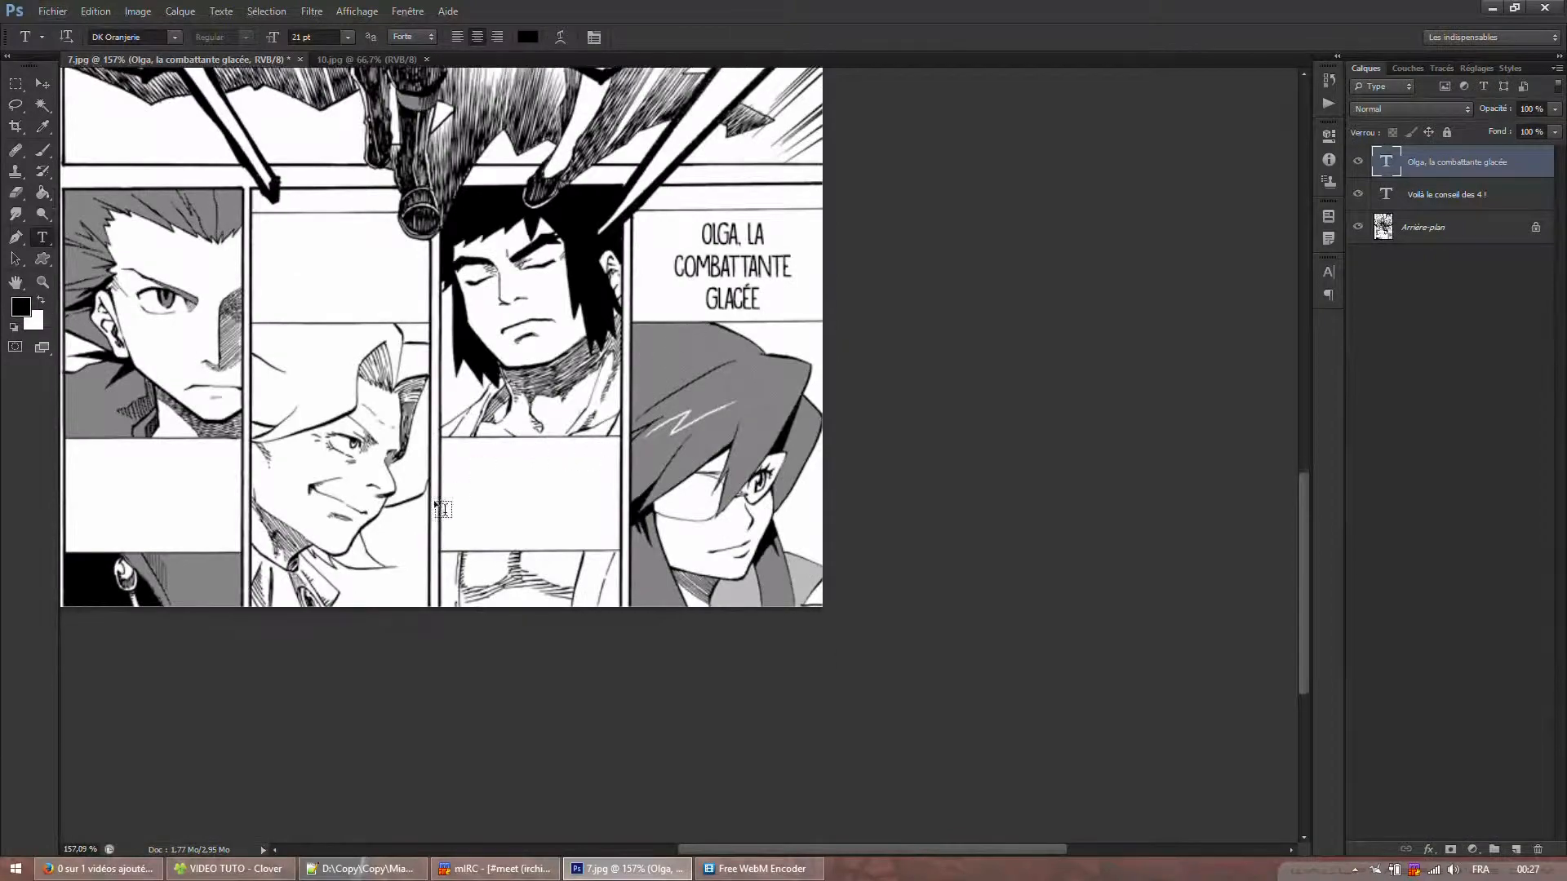
pyautogui.scroll(5, 446, 507)
pyautogui.click(612, 424)
pyautogui.hotkey('ctrl', 'v')
pyautogui.scroll(2, 548, 433)
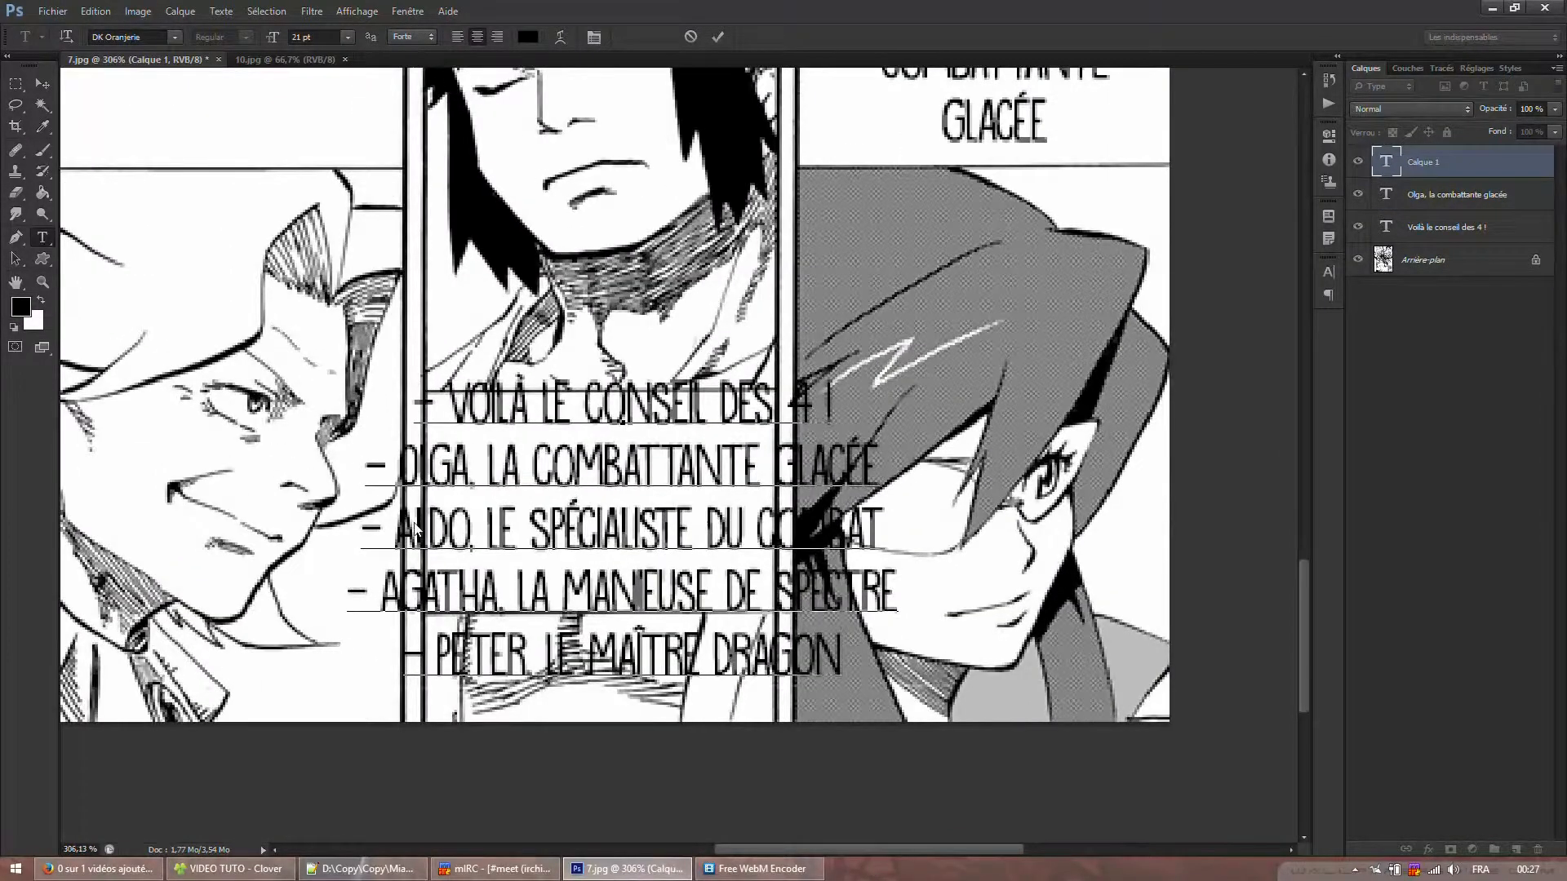
pyautogui.moveTo(395, 526); pyautogui.dragTo(377, 400)
pyautogui.press('BackSpace')
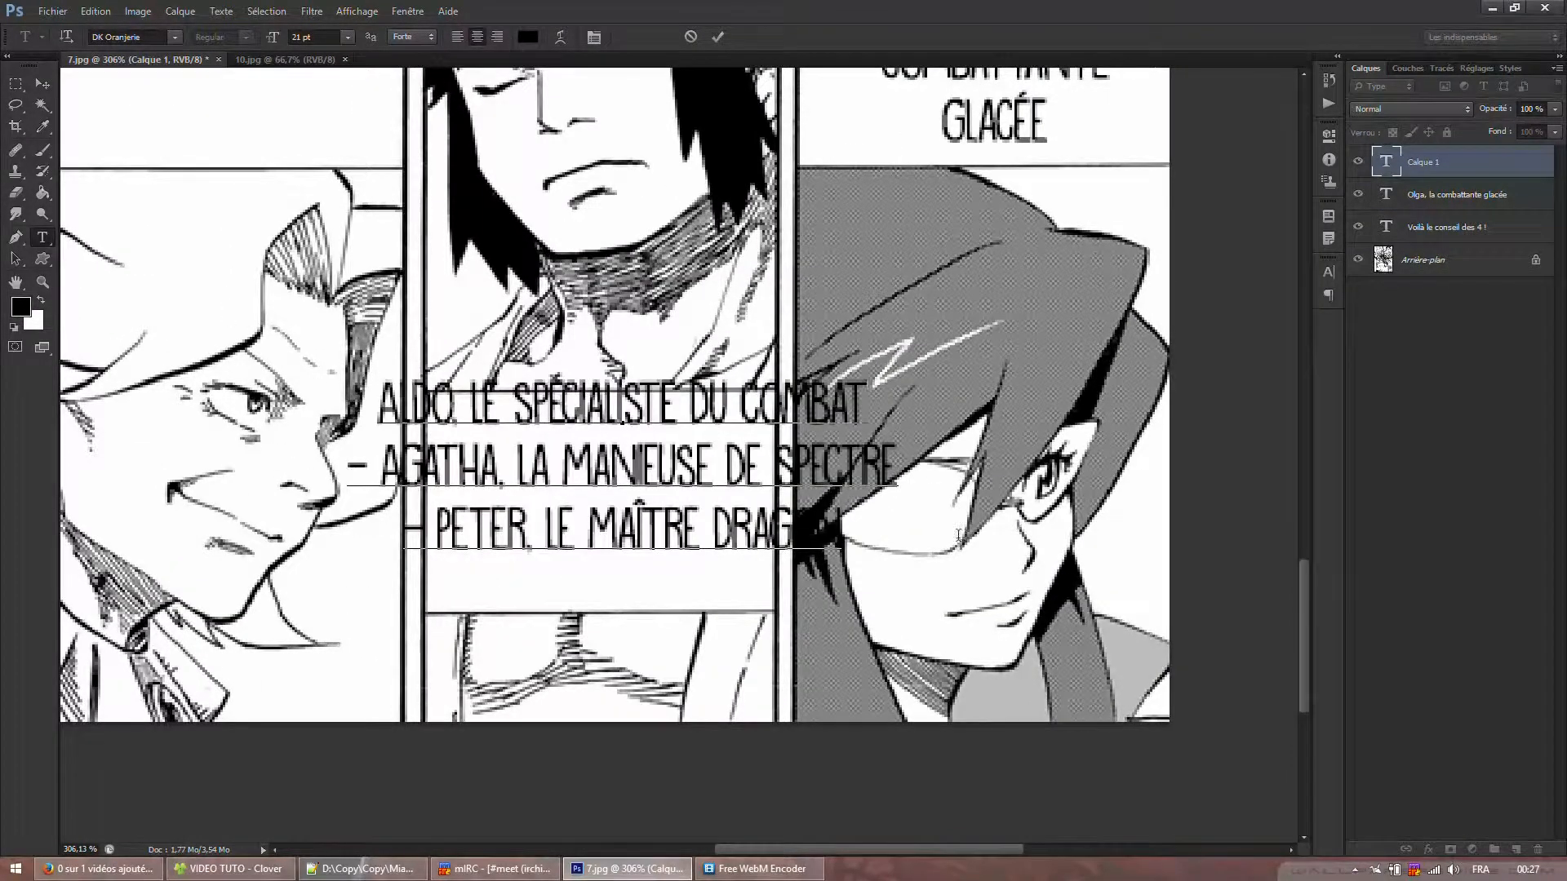
pyautogui.moveTo(959, 537); pyautogui.dragTo(894, 410)
pyautogui.press('BackSpace')
# - Break the Aldo caption into "ALDO,", "LE SPÉCIALISTE" and "DU COMBAT", and move it inside its box
pyautogui.click(684, 404)
pyautogui.press('Return')
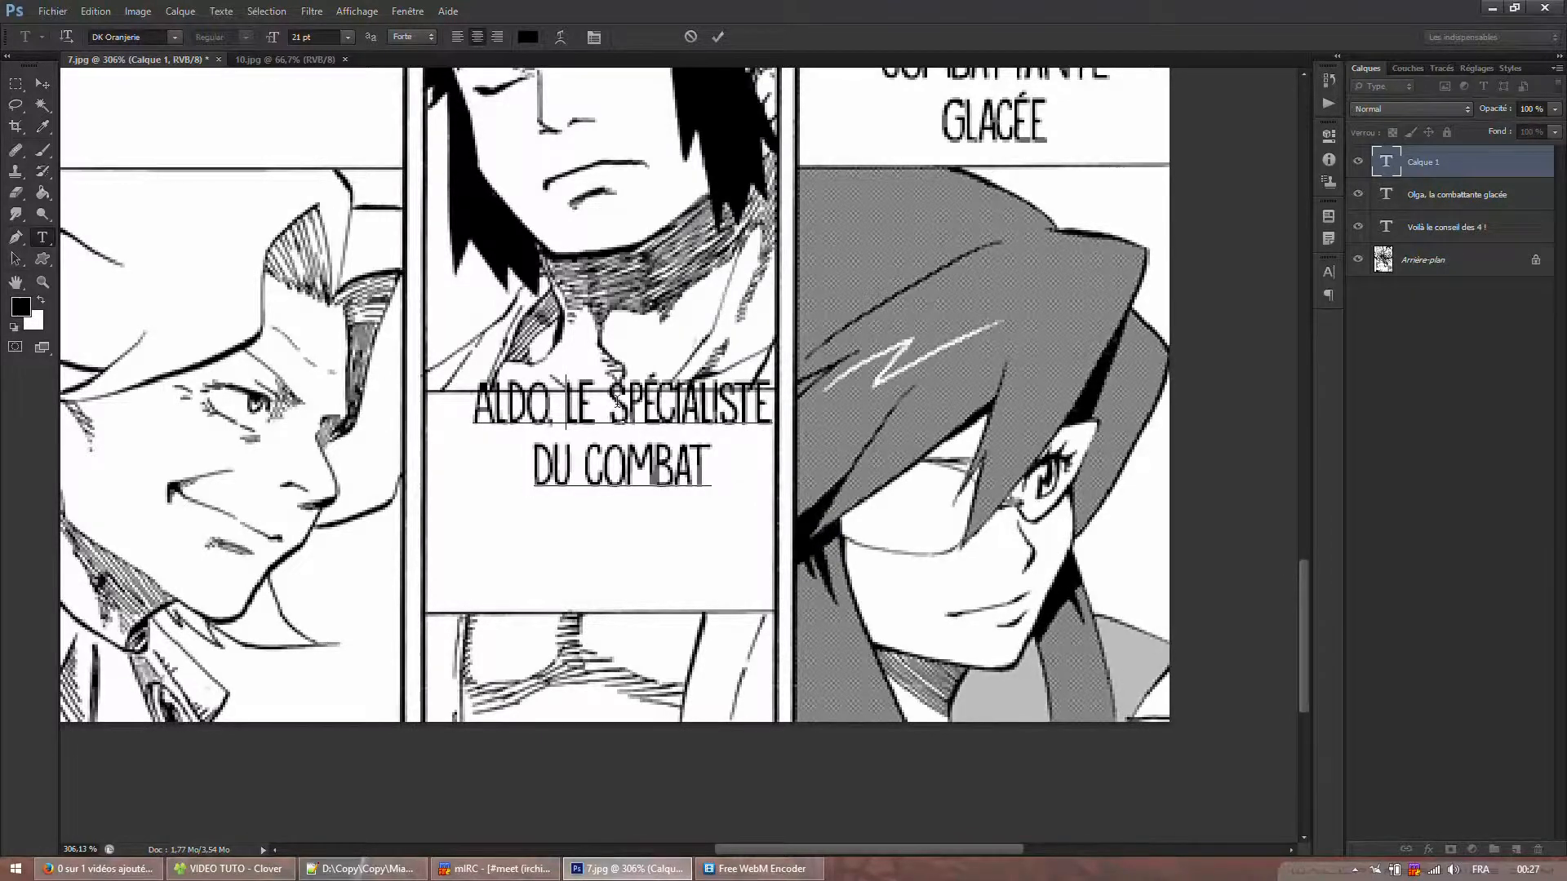
pyautogui.click(610, 406)
pyautogui.press('Return')
pyautogui.click(743, 551)
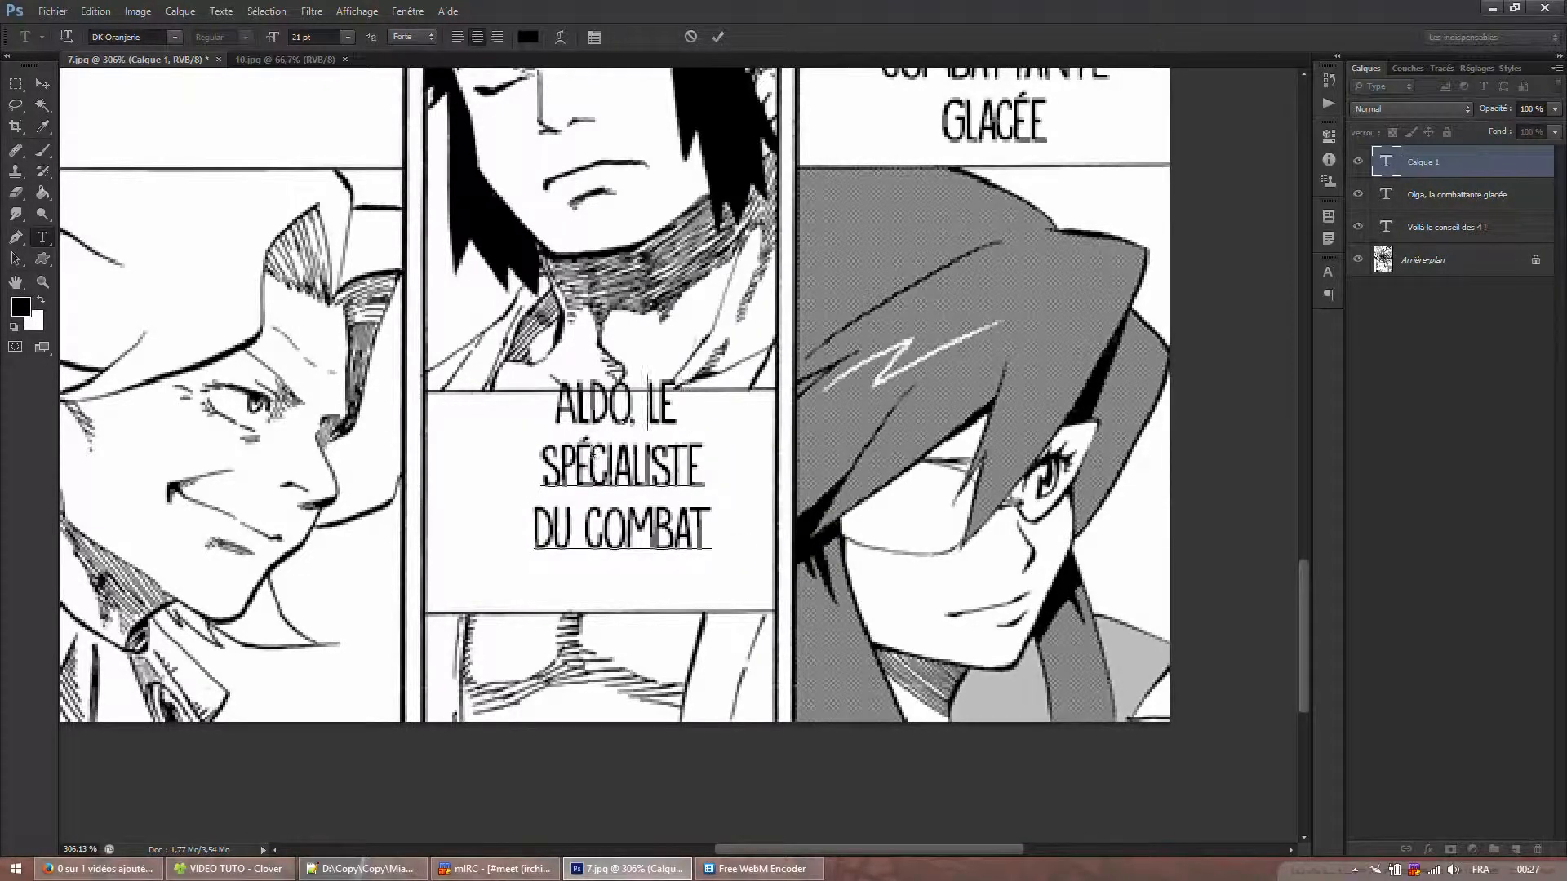
pyautogui.press('BackSpace')
pyautogui.moveTo(864, 550); pyautogui.dragTo(852, 581)
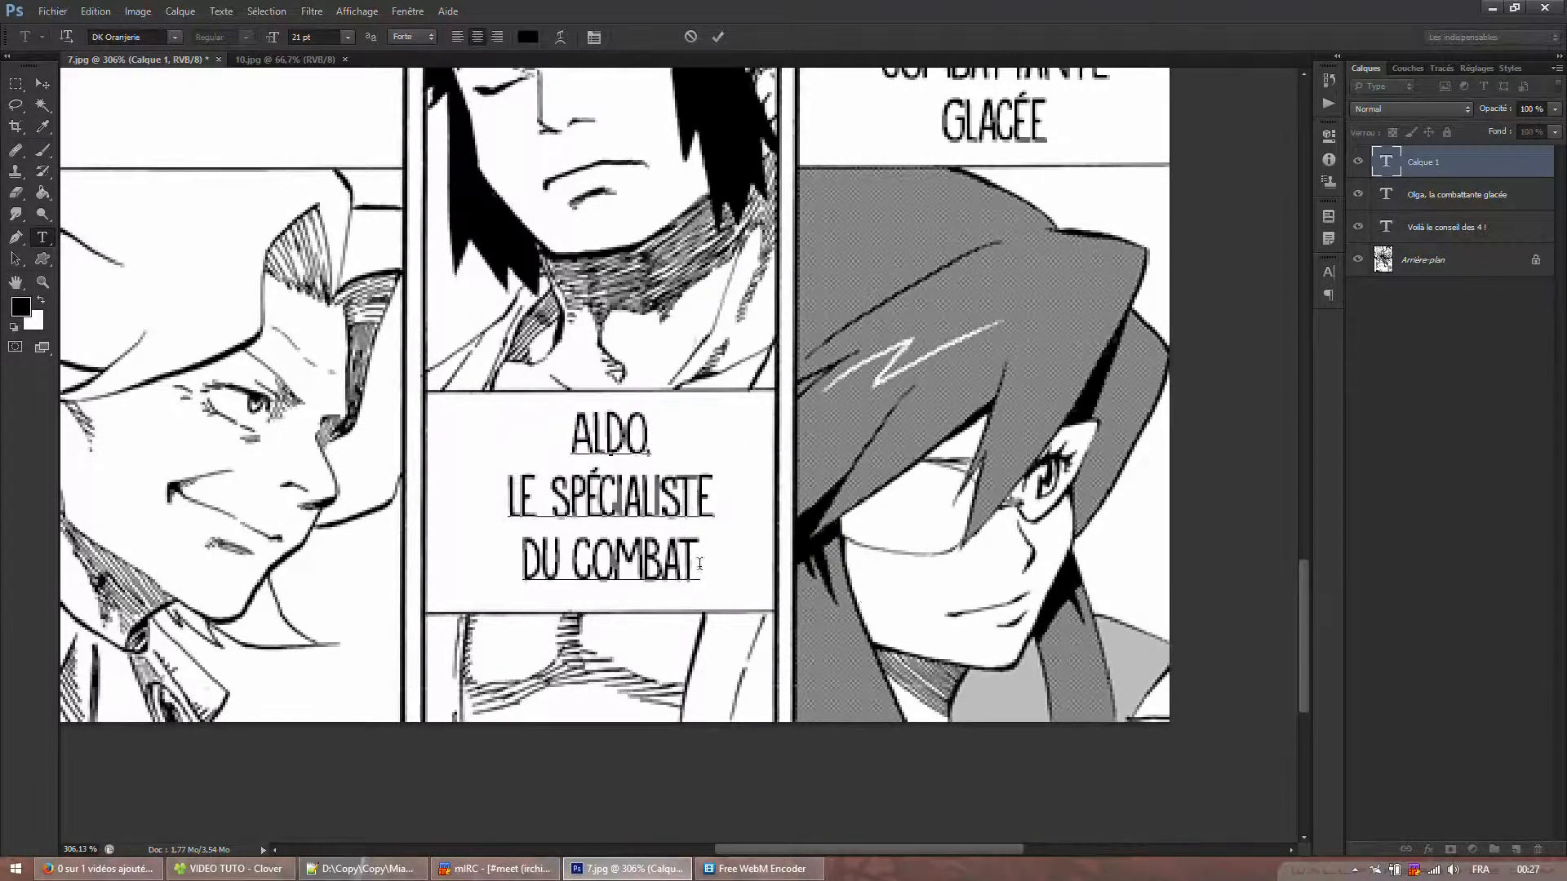
# - Try enlarging only the name "ALDO," to 27 pt and shift the caption within its box
pyautogui.hotkey('shift', 'Home')
pyautogui.click(312, 38)
pyautogui.write('26')
pyautogui.press('Return')
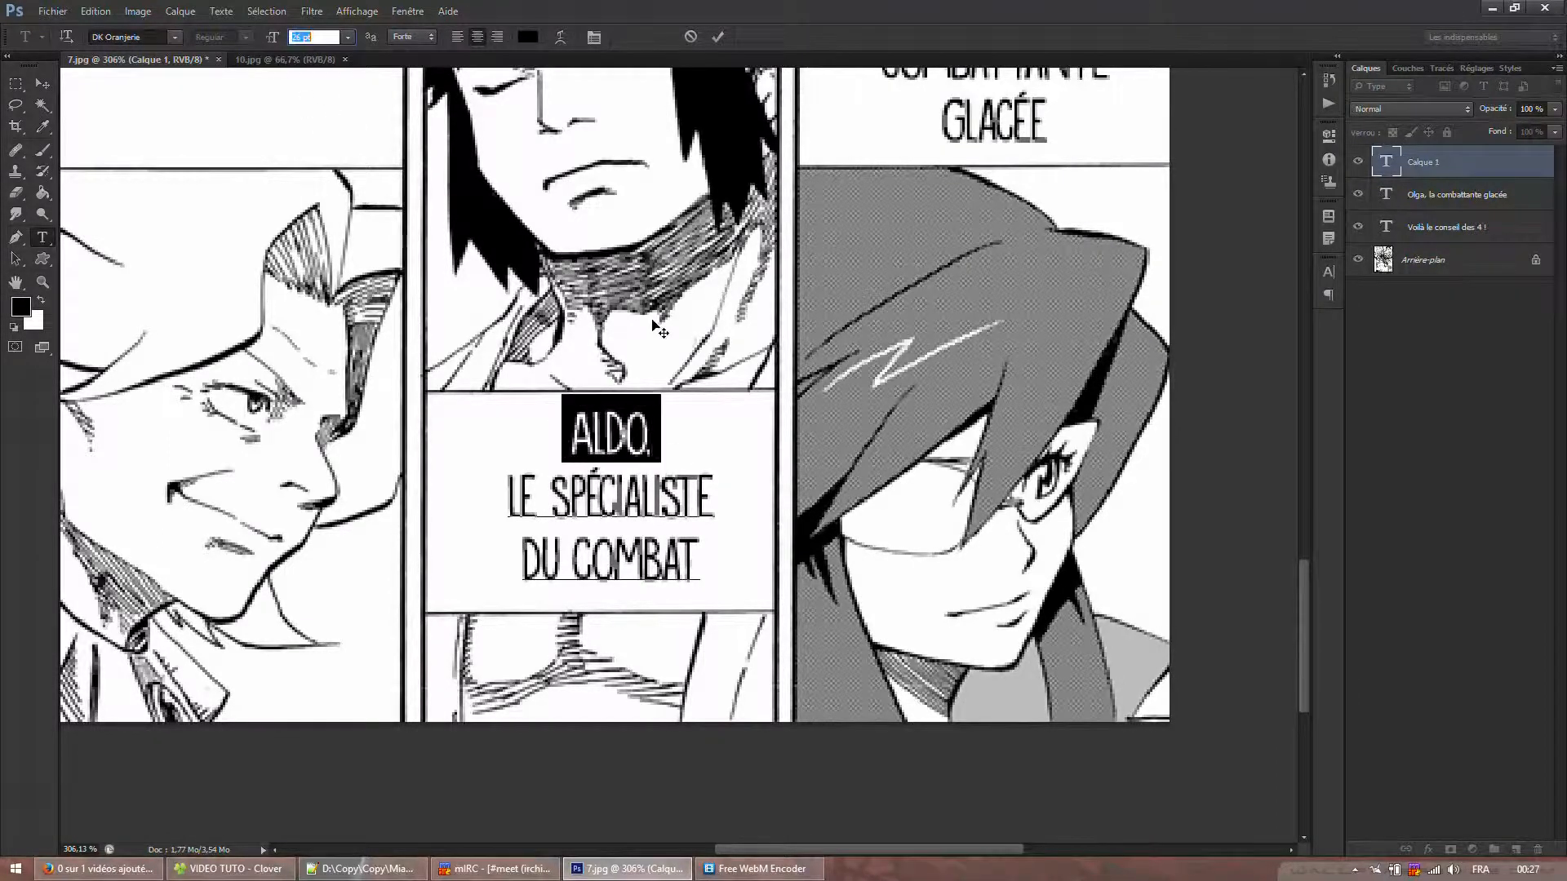
pyautogui.press('Up')
pyautogui.click(641, 414)
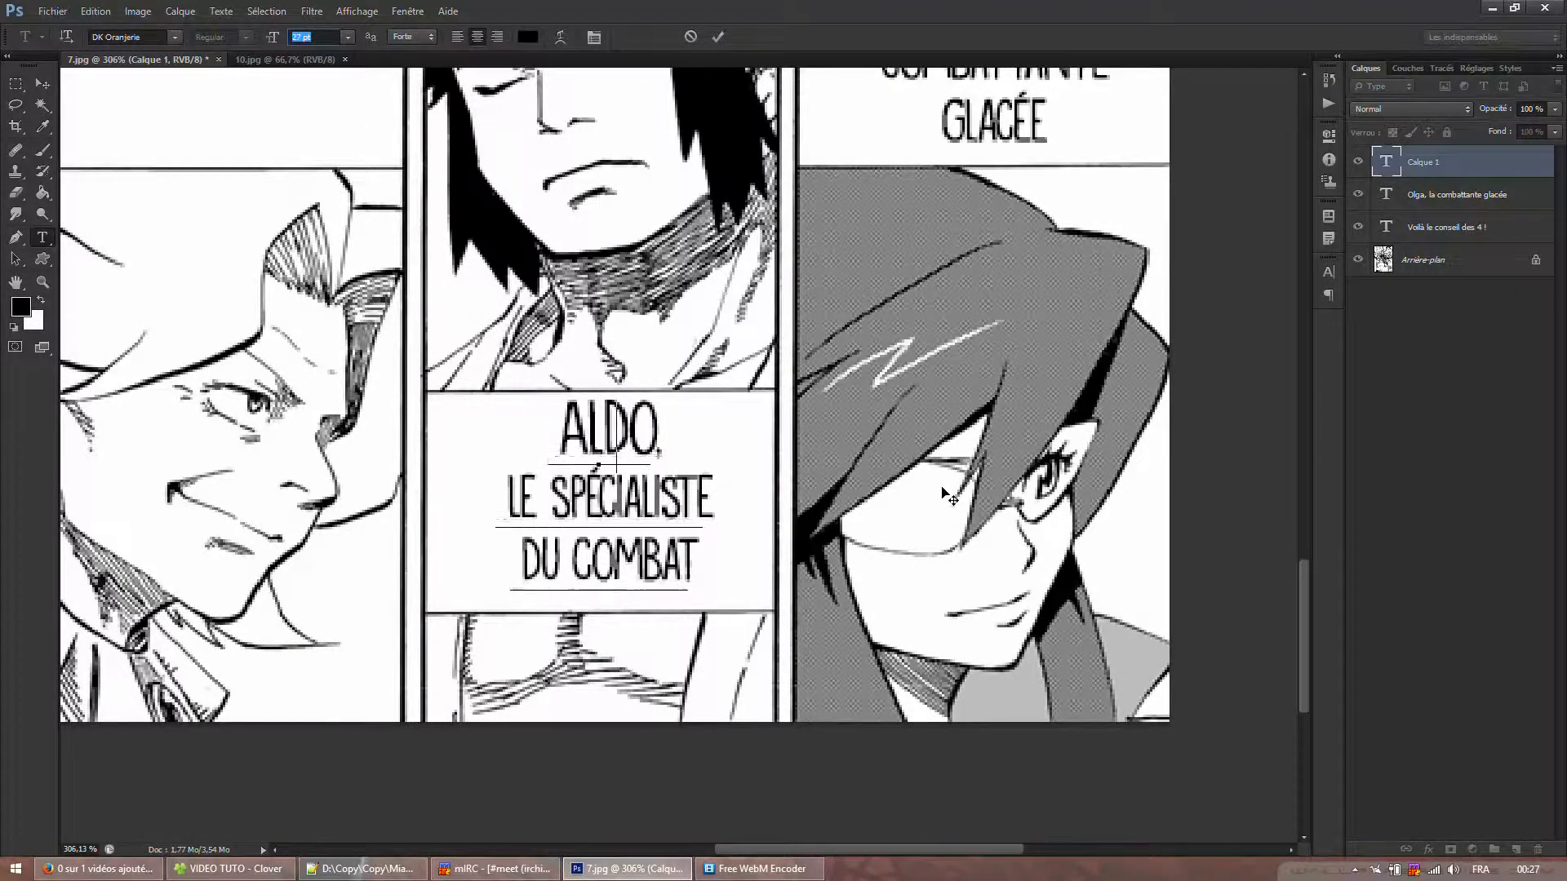
pyautogui.moveTo(954, 478); pyautogui.dragTo(951, 490)
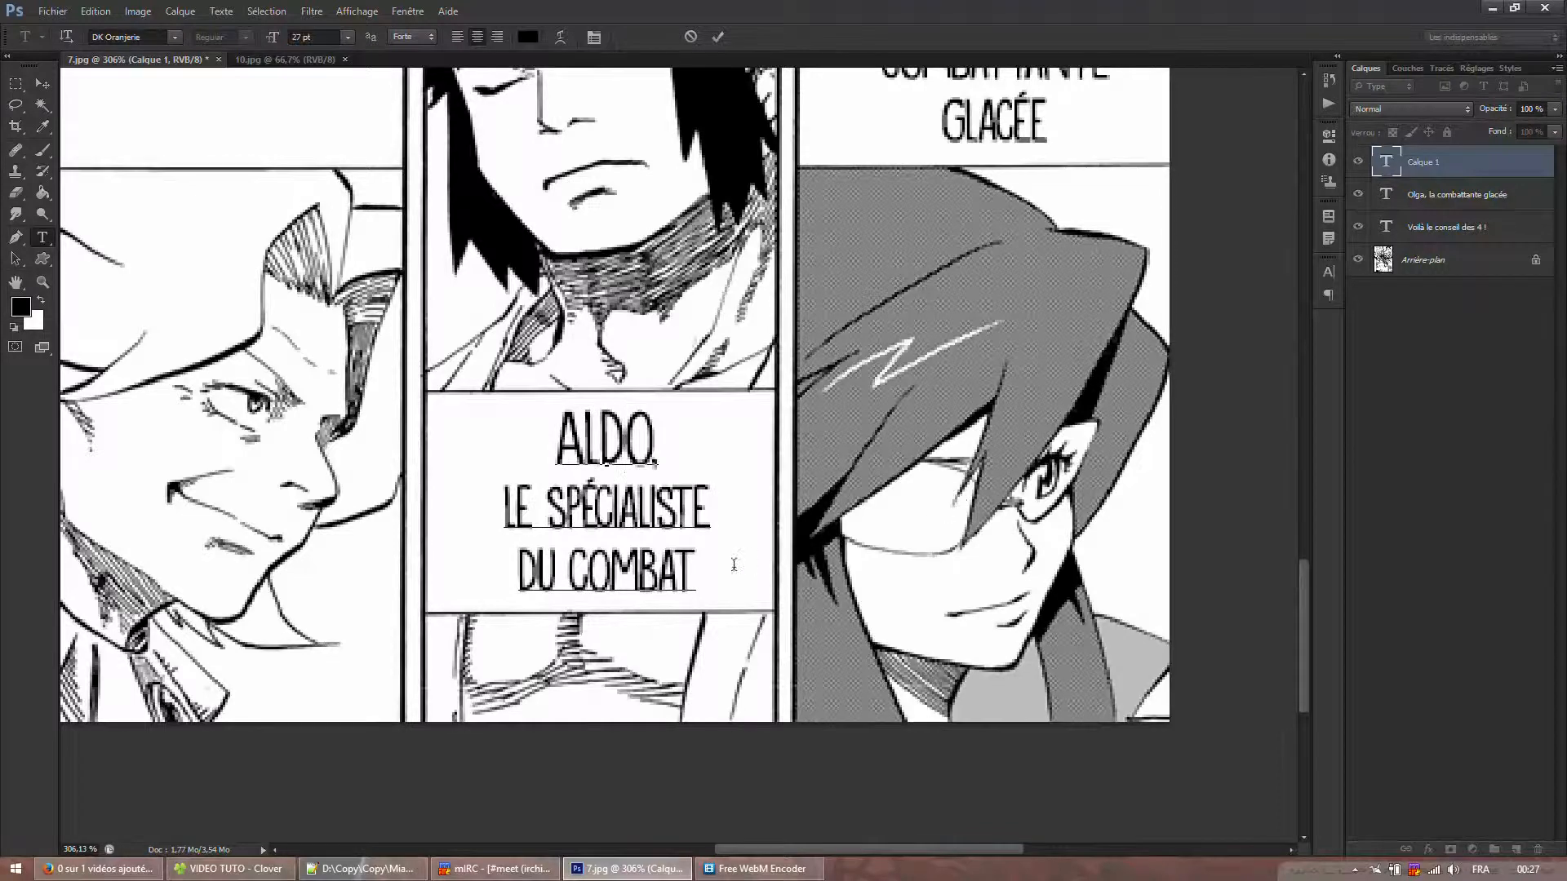
# - Try a uniform 24 pt size for the whole Aldo caption
pyautogui.hotkey('ctrl', 'a')
pyautogui.click(348, 37)
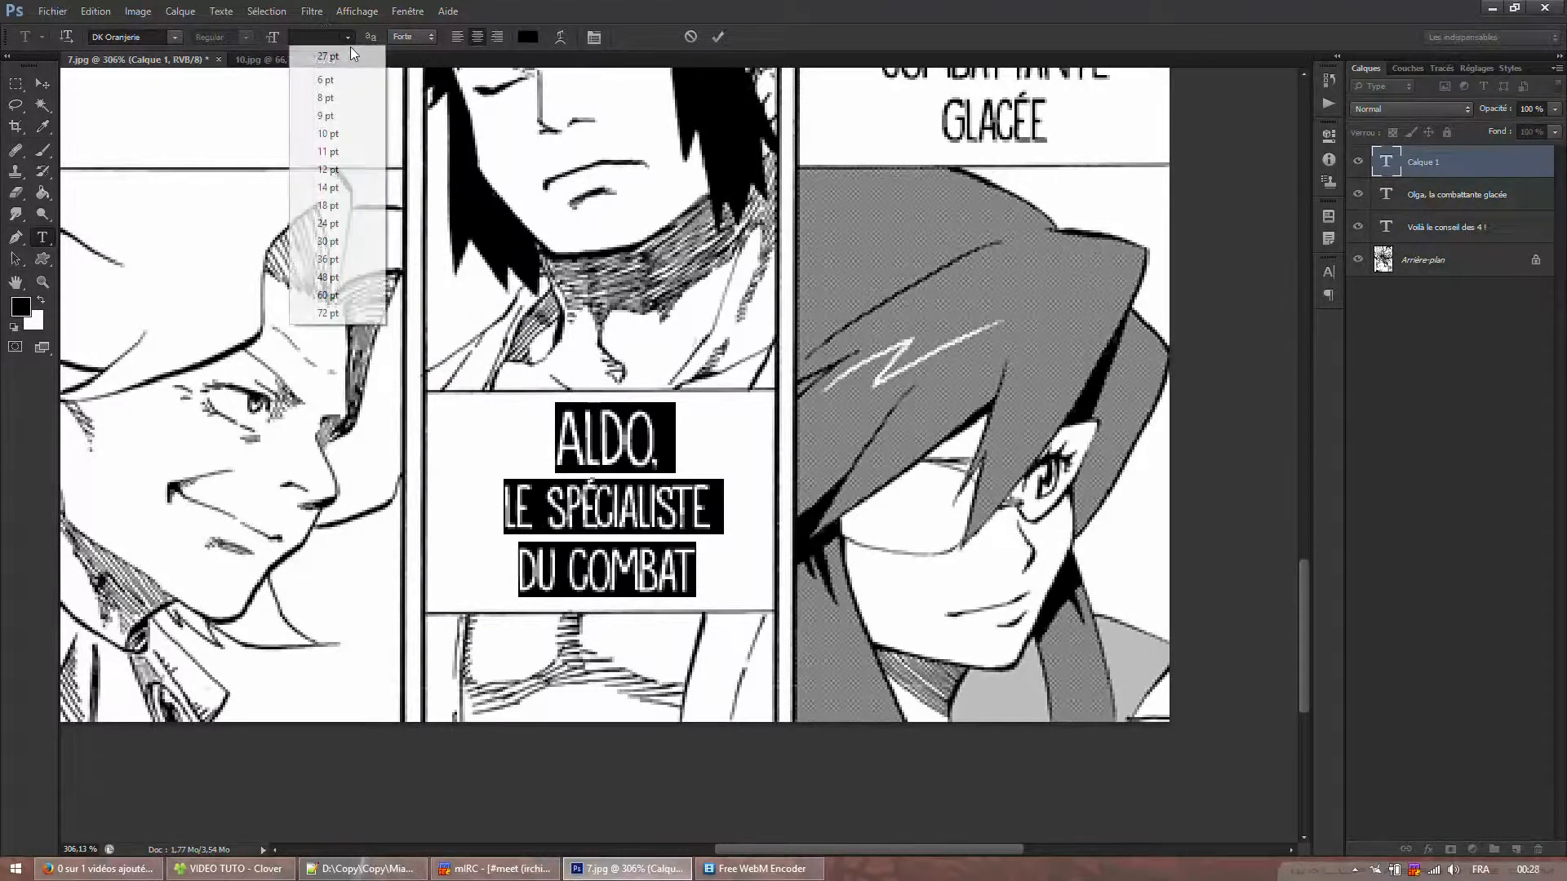
pyautogui.click(339, 218)
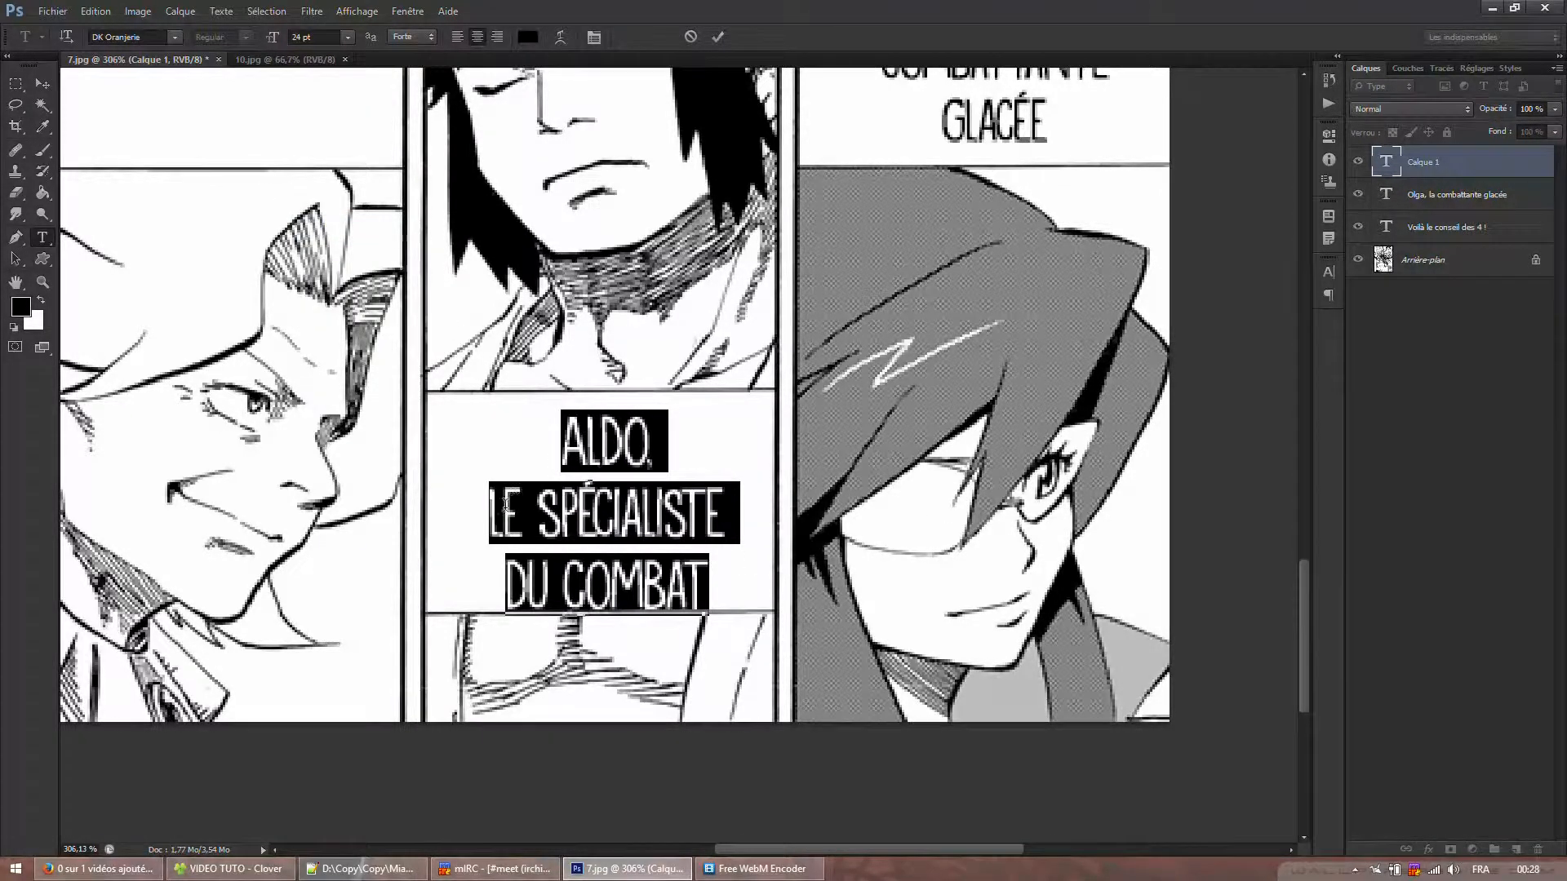
# - Reduce the Aldo caption's text, including its two lower lines, to 20 pt
pyautogui.moveTo(507, 507); pyautogui.dragTo(710, 557)
pyautogui.hotkey('ctrl', 'a')
pyautogui.moveTo(459, 517); pyautogui.dragTo(734, 581)
pyautogui.write('20')
pyautogui.press('Return')
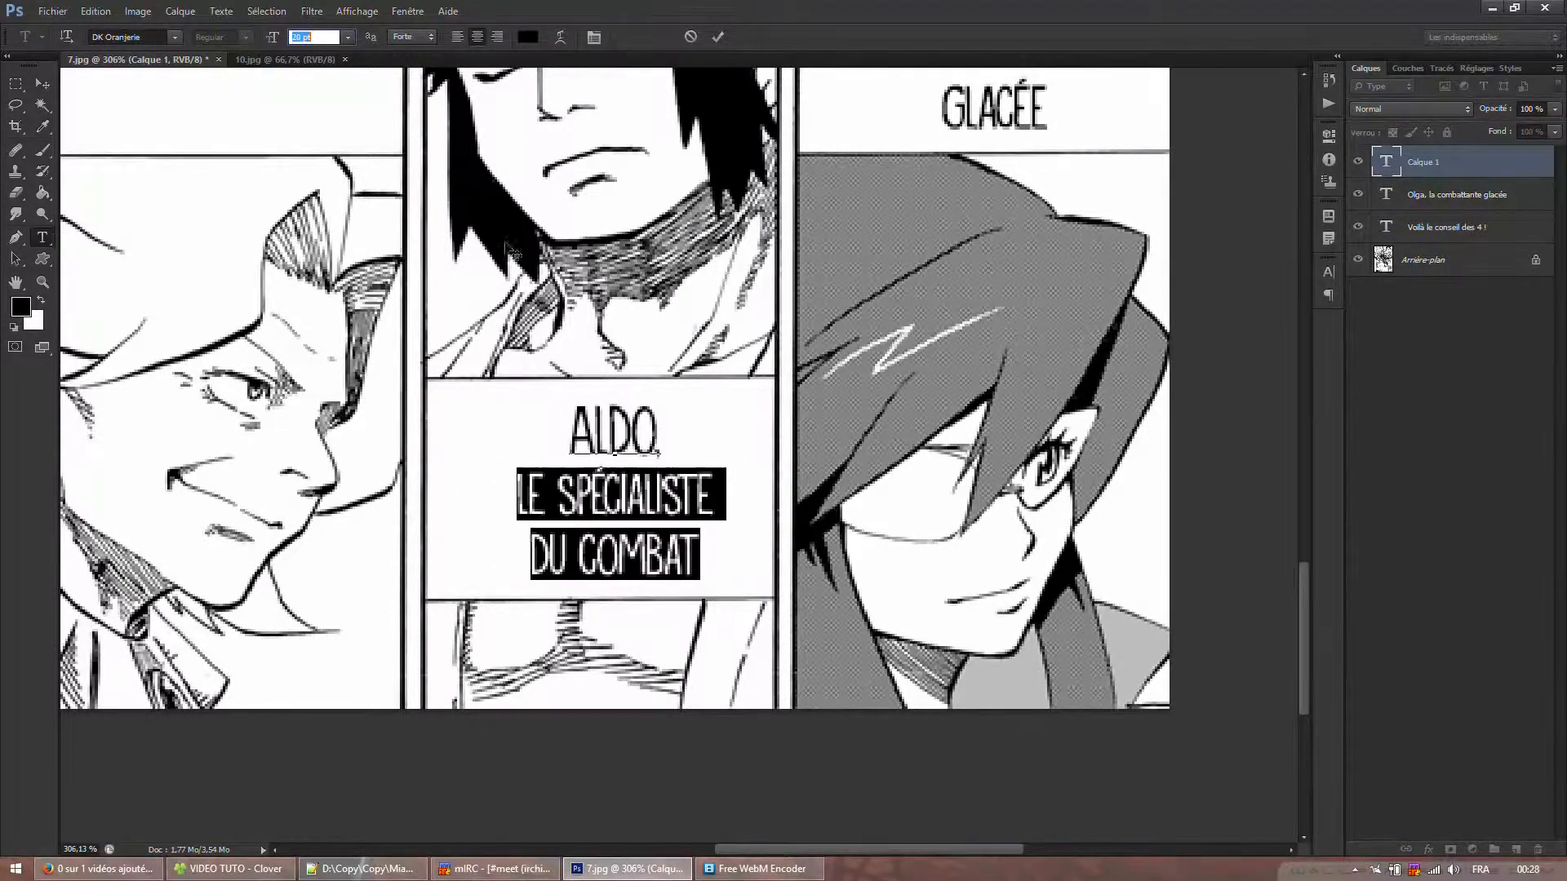
pyautogui.moveTo(567, 431); pyautogui.dragTo(716, 496)
pyautogui.click(329, 36)
pyautogui.write('20')
pyautogui.press('Return')
# - Enlarge only the name "ALDO," to 26 pt and commit the caption
pyautogui.moveTo(573, 434); pyautogui.dragTo(660, 435)
pyautogui.press('Up')
pyautogui.press('Up')
pyautogui.press('Up')
pyautogui.press('Up')
pyautogui.press('Up')
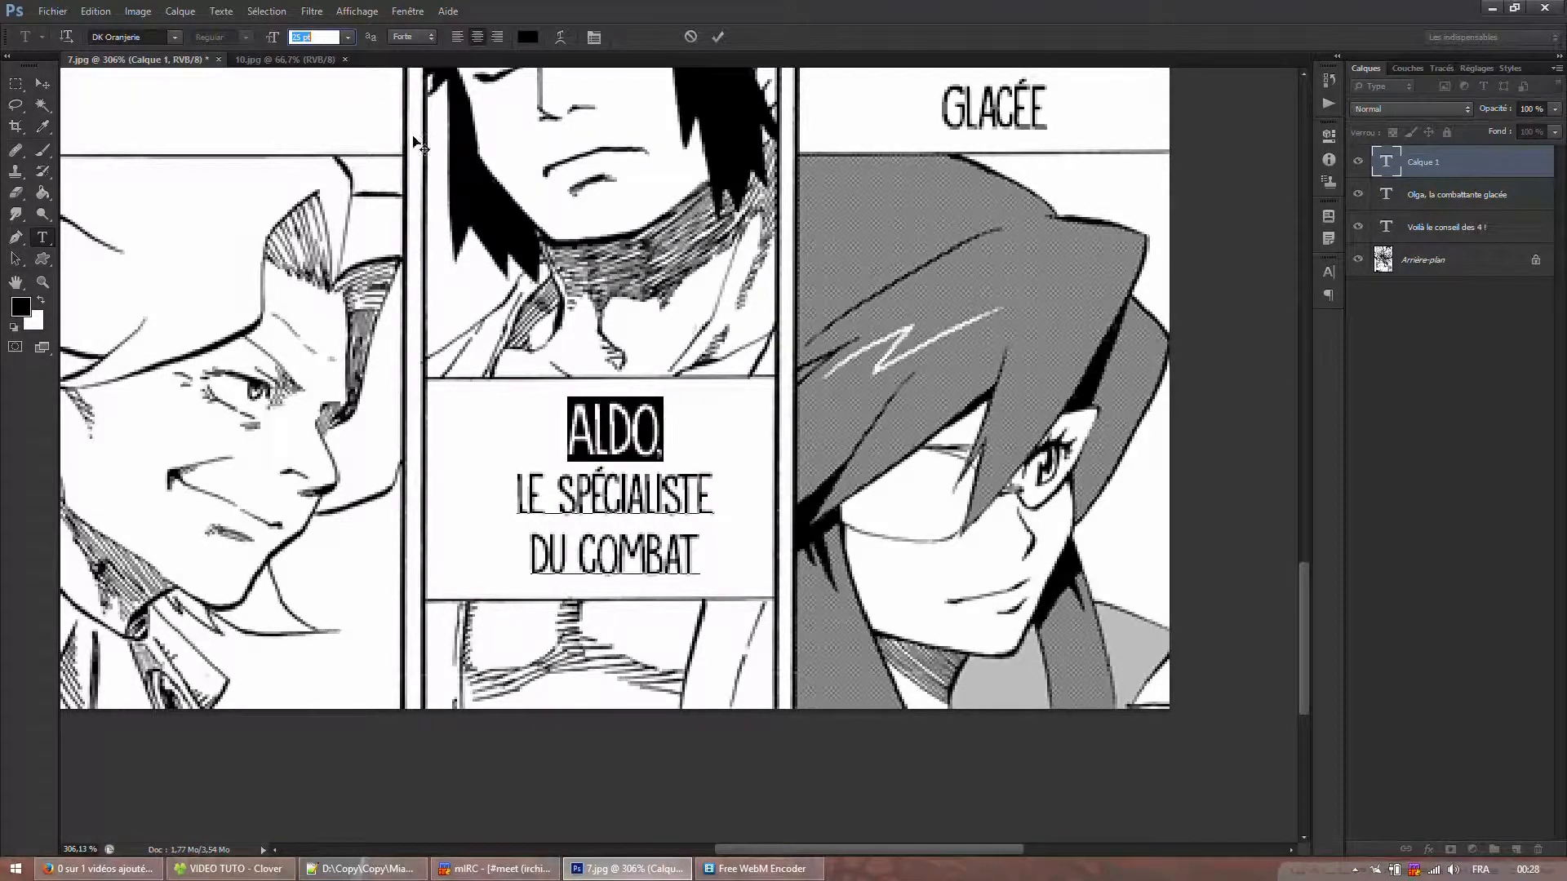
pyautogui.click(48, 88)
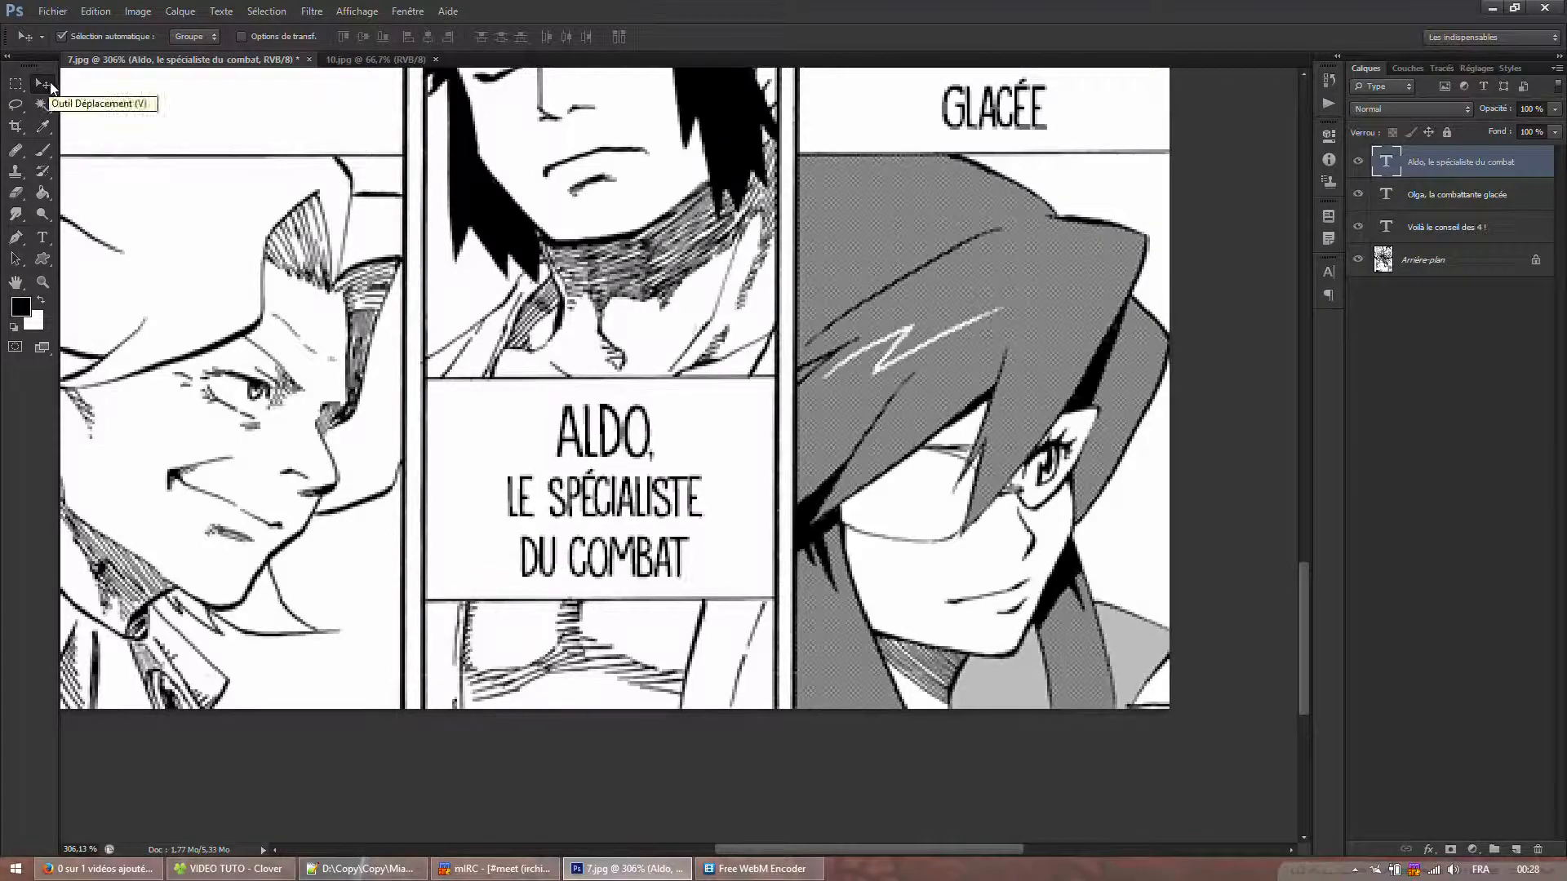
# - Paste the full dialogue as a new text layer at the empty box above the smiling blonde character
pyautogui.scroll(-9, 577, 326)
pyautogui.scroll(6, 325, 172)
pyautogui.scroll(3, 325, 171)
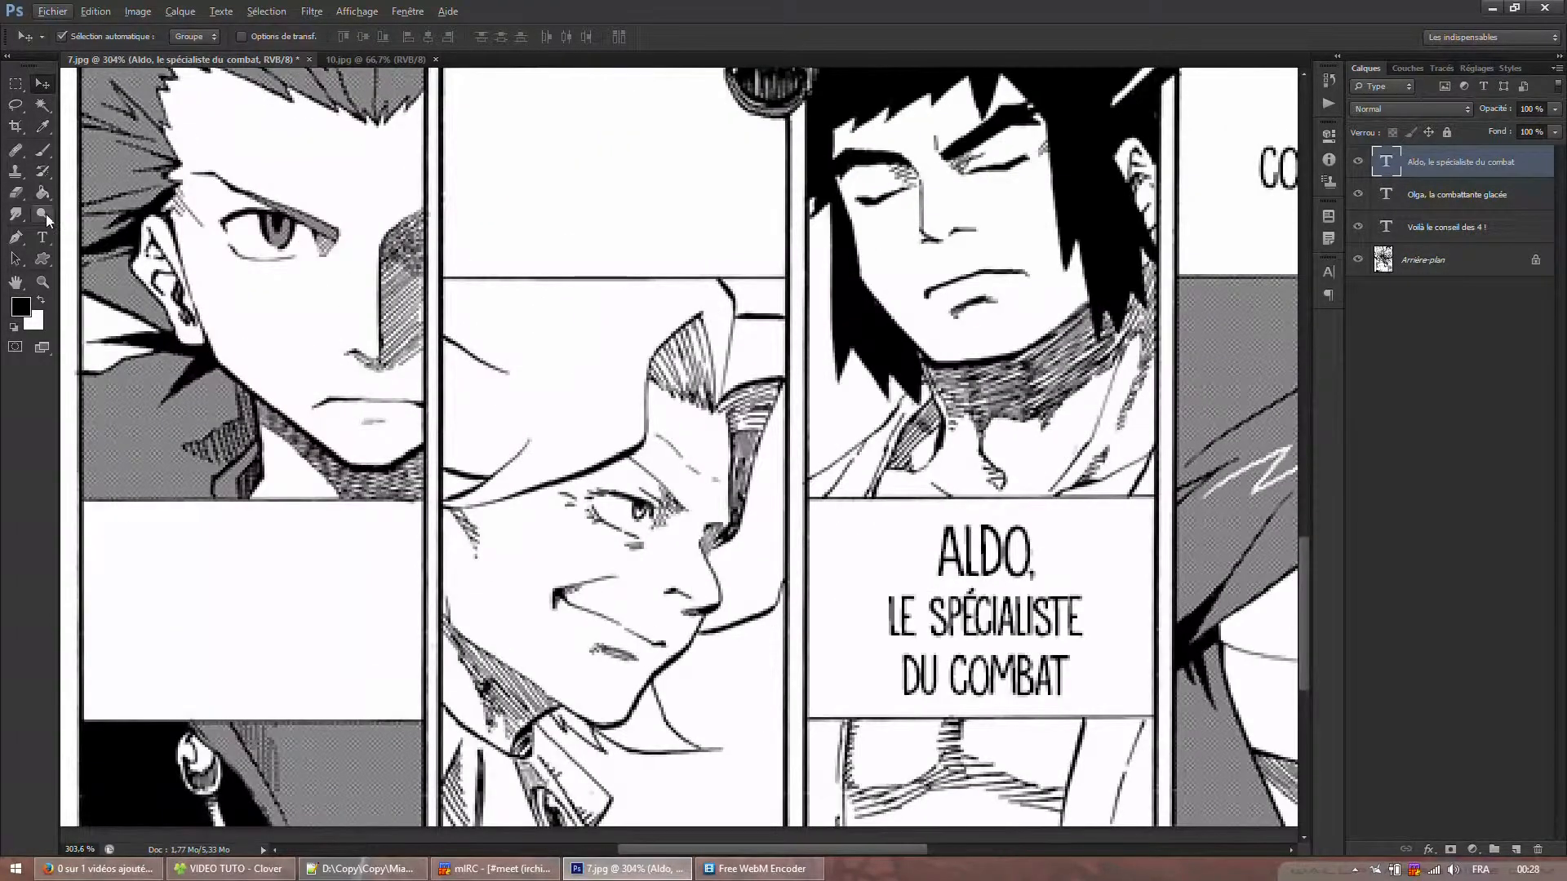
pyautogui.click(42, 237)
pyautogui.scroll(-5, 531, 298)
pyautogui.scroll(8, 591, 203)
pyautogui.click(541, 180)
pyautogui.write('- VOILÀ LE CONSEIL DES 4 ! - OLGA, LA COMBATTANTE GLACÉE - ALDO, LE SPÉCIALISTE DU COMBAT - AGATHA, LA MANIEUSE DE SPECTRE - PETER, LE MAÎTRE DRAGON')
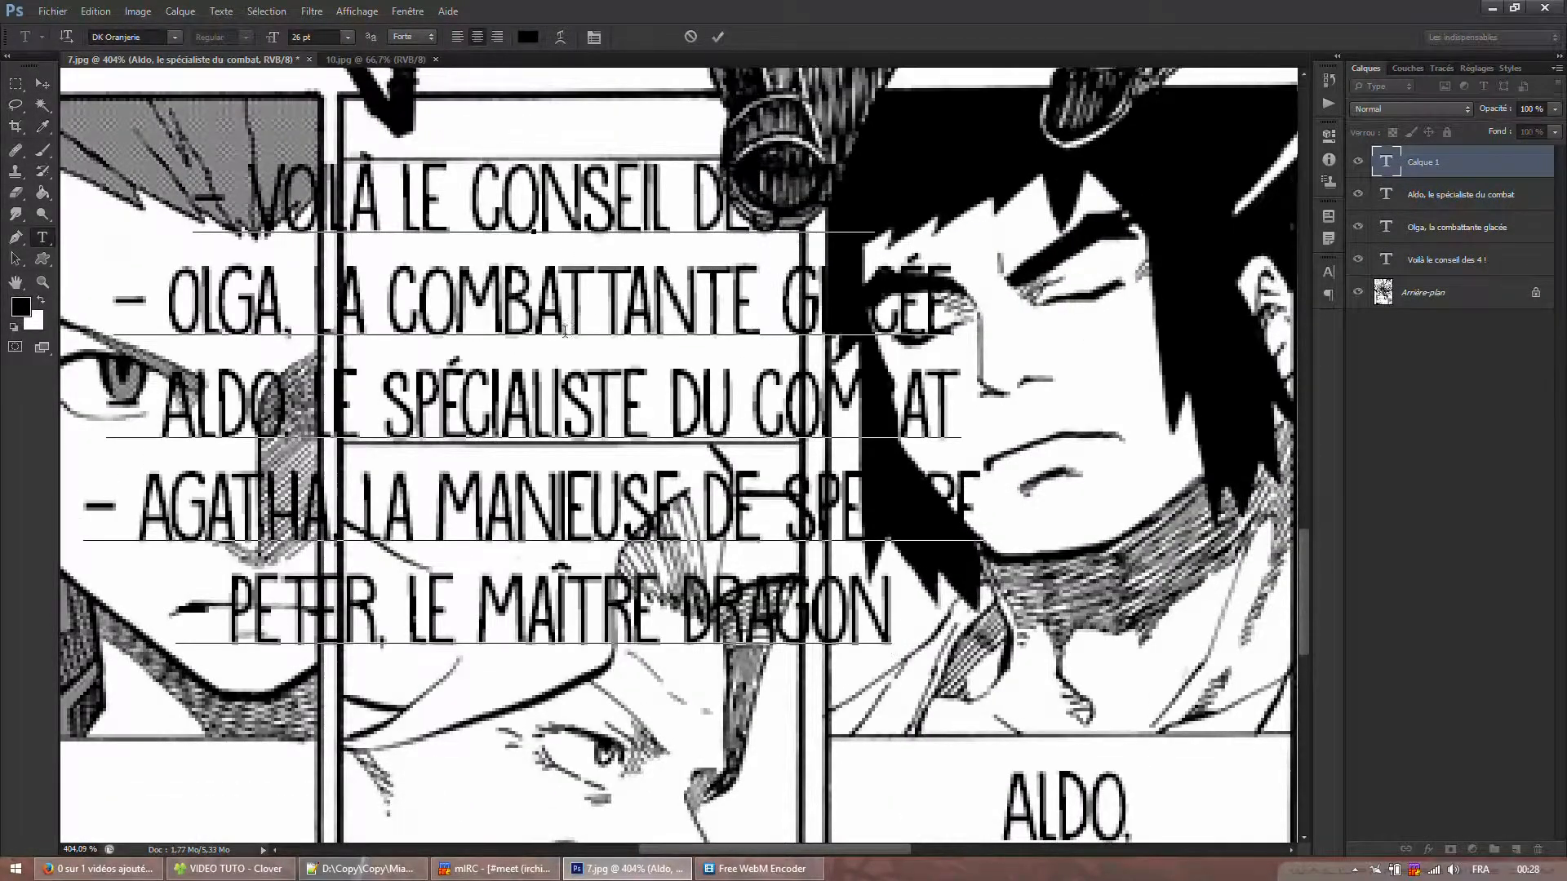
# - Trim the pasted dialogue to only "Agatha, la manieuse de spectre"
pyautogui.moveTo(116, 223); pyautogui.dragTo(54, 63)
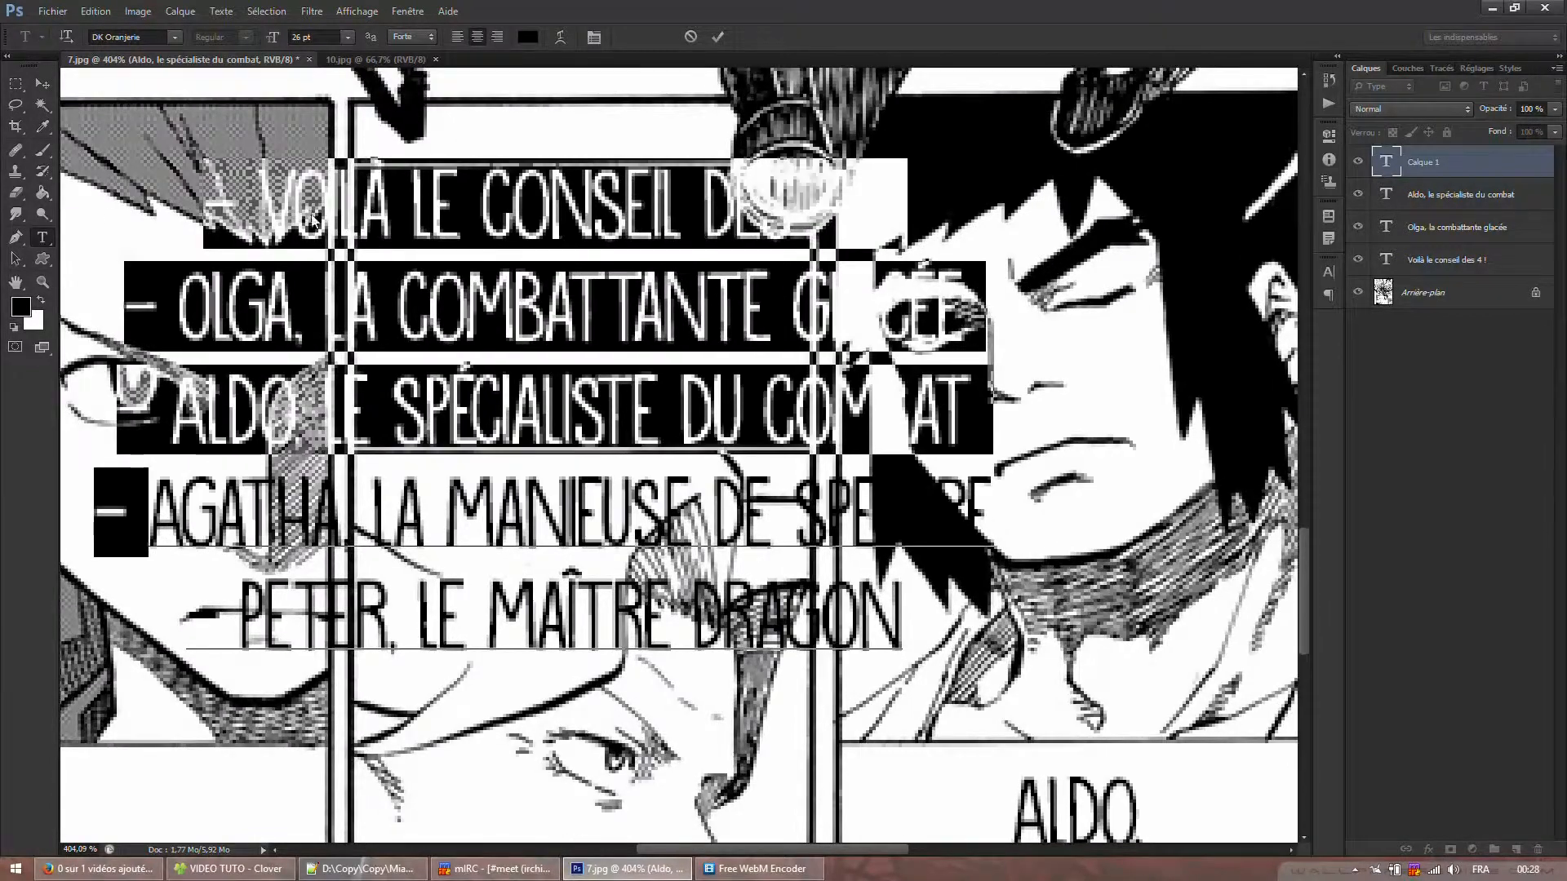
pyautogui.press('BackSpace')
pyautogui.moveTo(142, 293); pyautogui.dragTo(903, 489)
pyautogui.press('BackSpace')
pyautogui.moveTo(757, 328); pyautogui.dragTo(716, 404)
pyautogui.press('BackSpace')
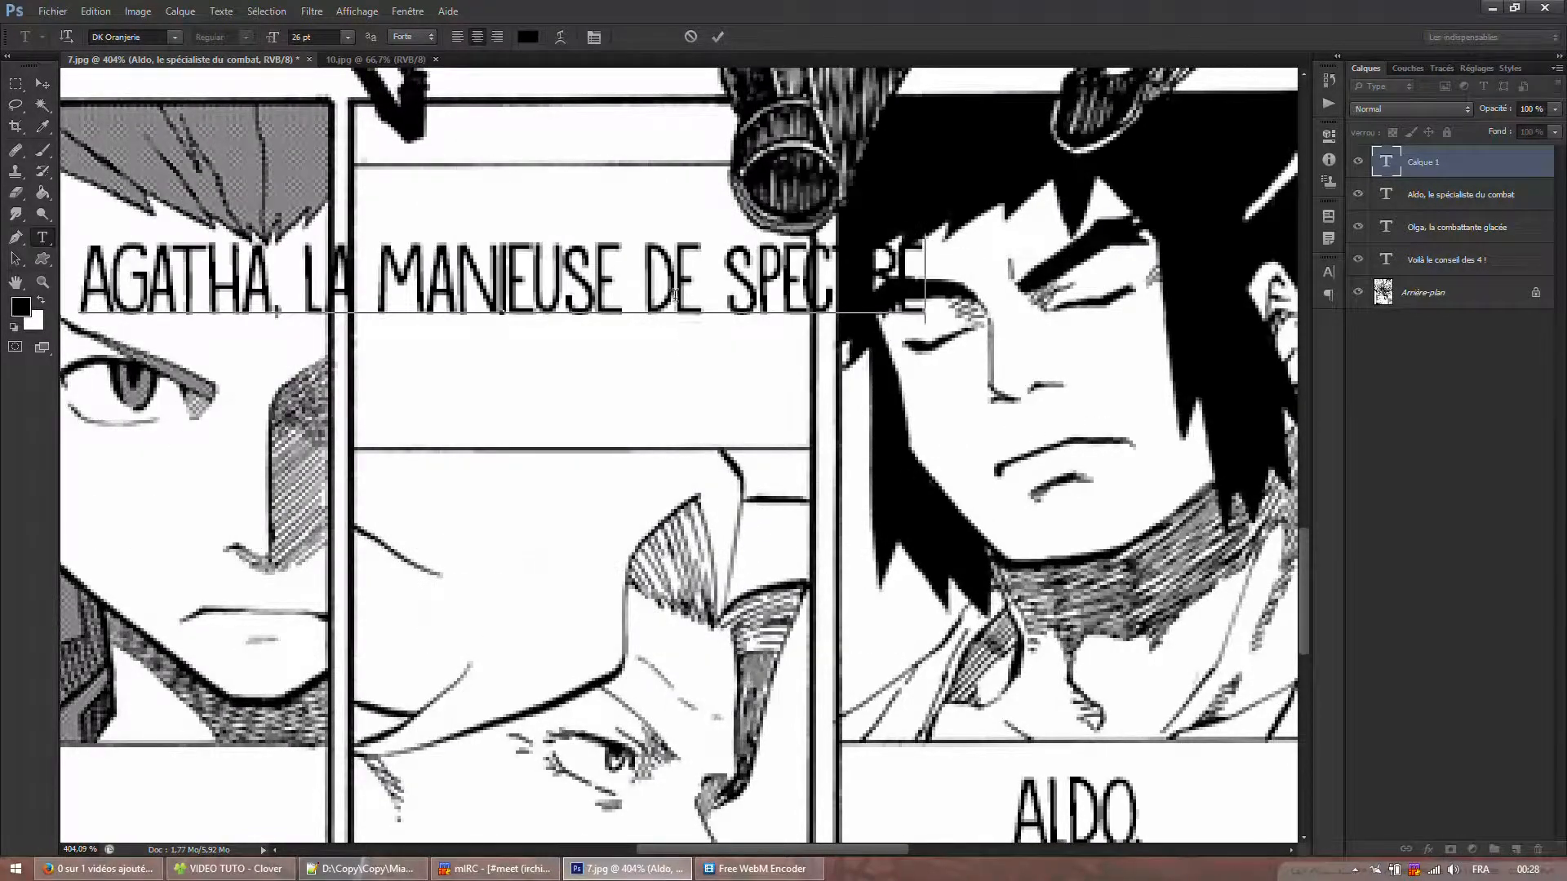
# - Break the Agatha caption into the lines "AGATHA,", "LA MANIEUSE" and "DE SPECTRE"
pyautogui.press('Return')
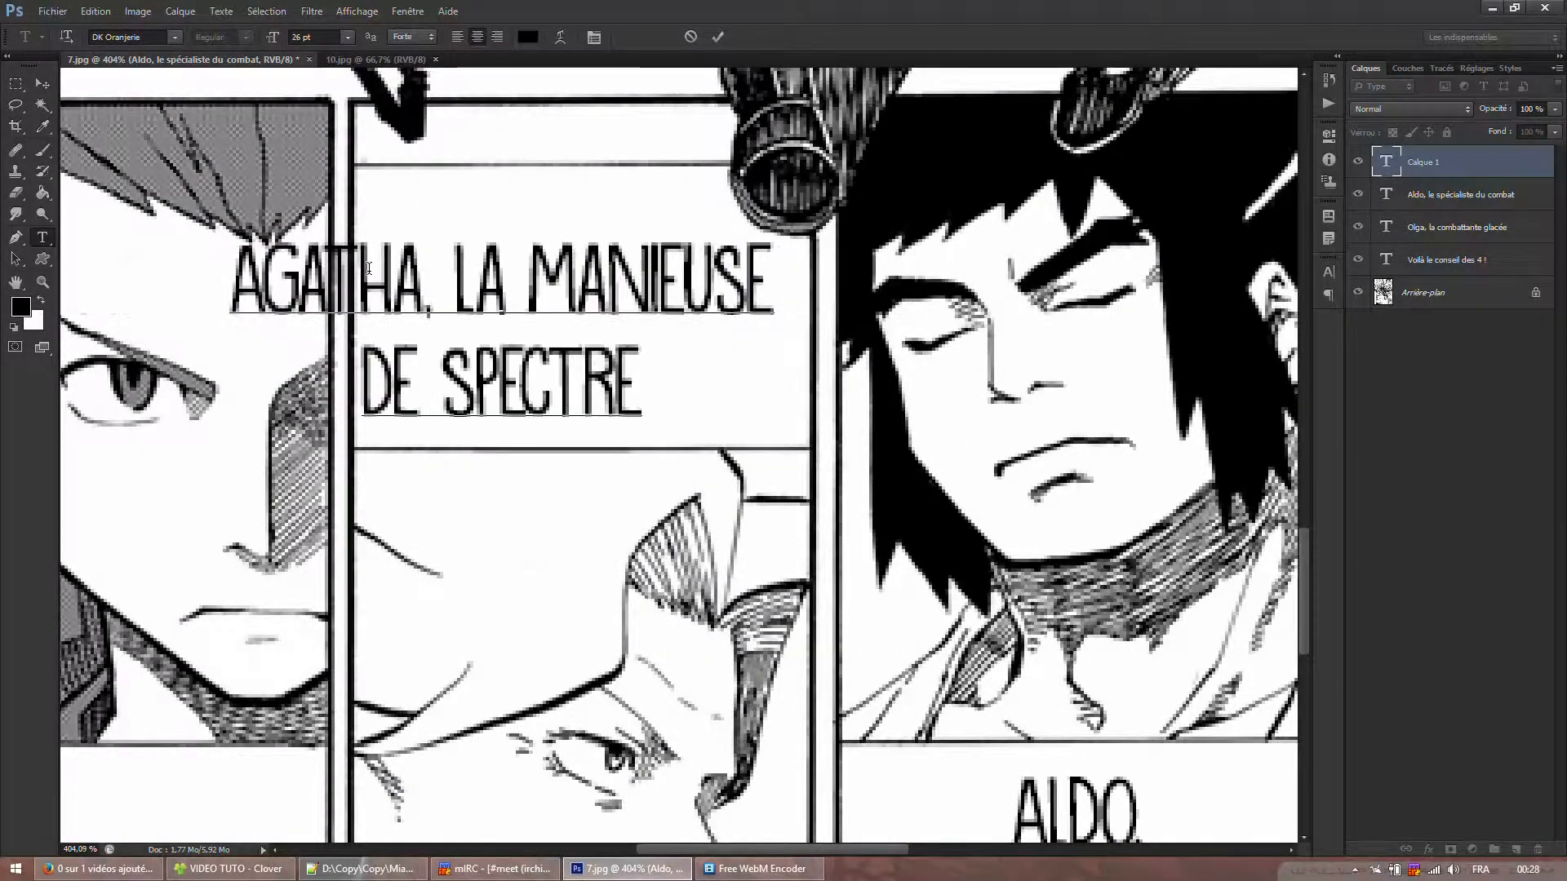
pyautogui.click(445, 278)
pyautogui.press('Return')
# - Reduce the Agatha caption's two lower lines to 20 pt, centre the text in its box and commit it
pyautogui.keyDown('shift'); pyautogui.click(832, 422); pyautogui.keyUp('shift')
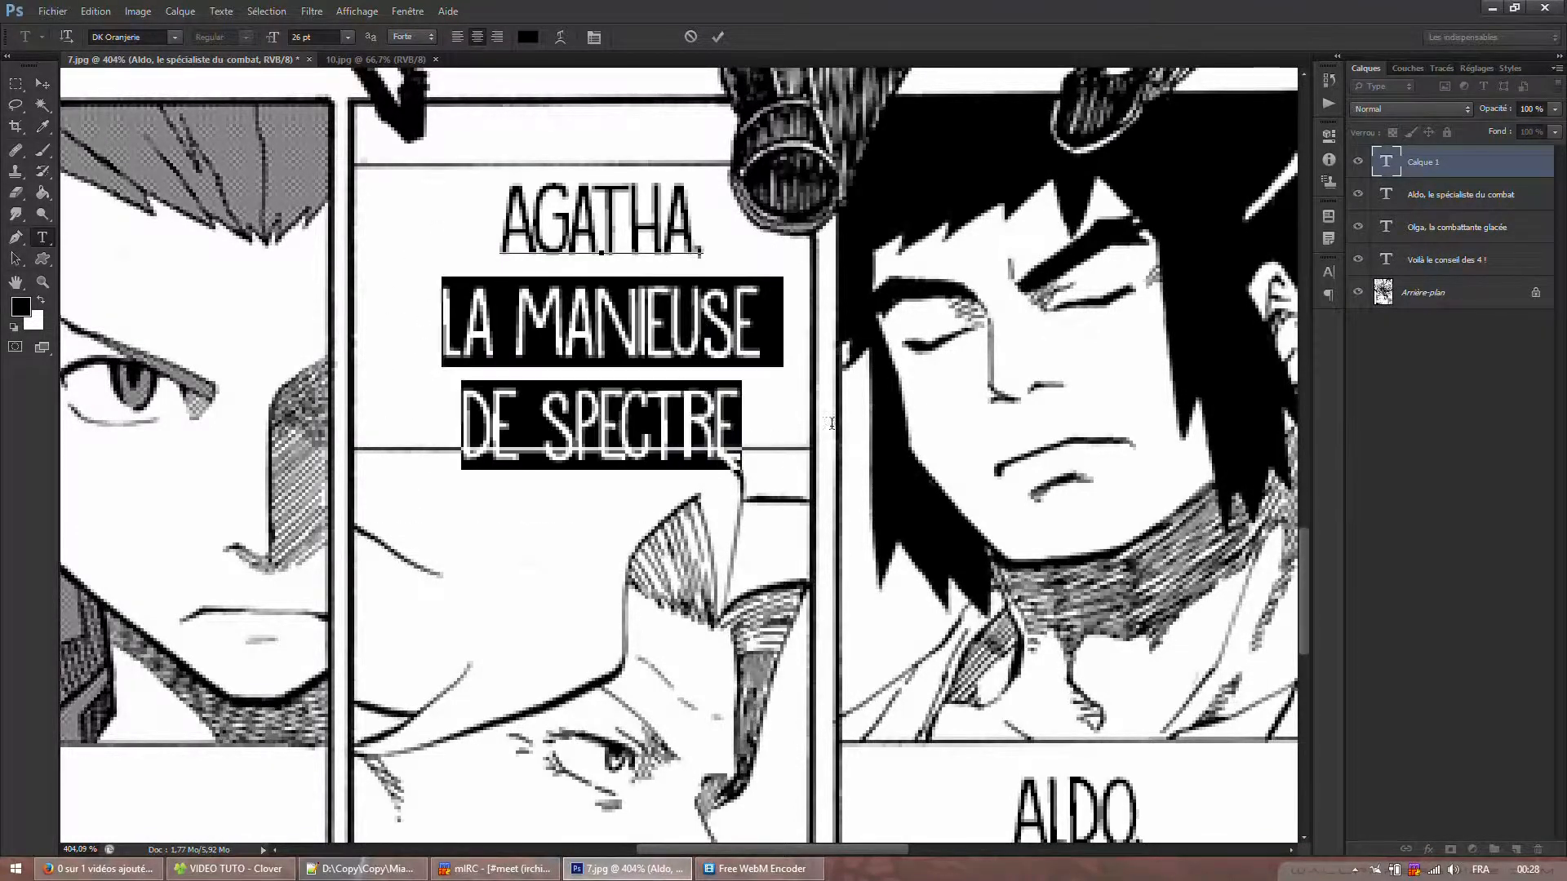
pyautogui.press('Down')
pyautogui.press('Down')
pyautogui.press('Down')
pyautogui.press('Down')
pyautogui.press('Down')
pyautogui.press('Down')
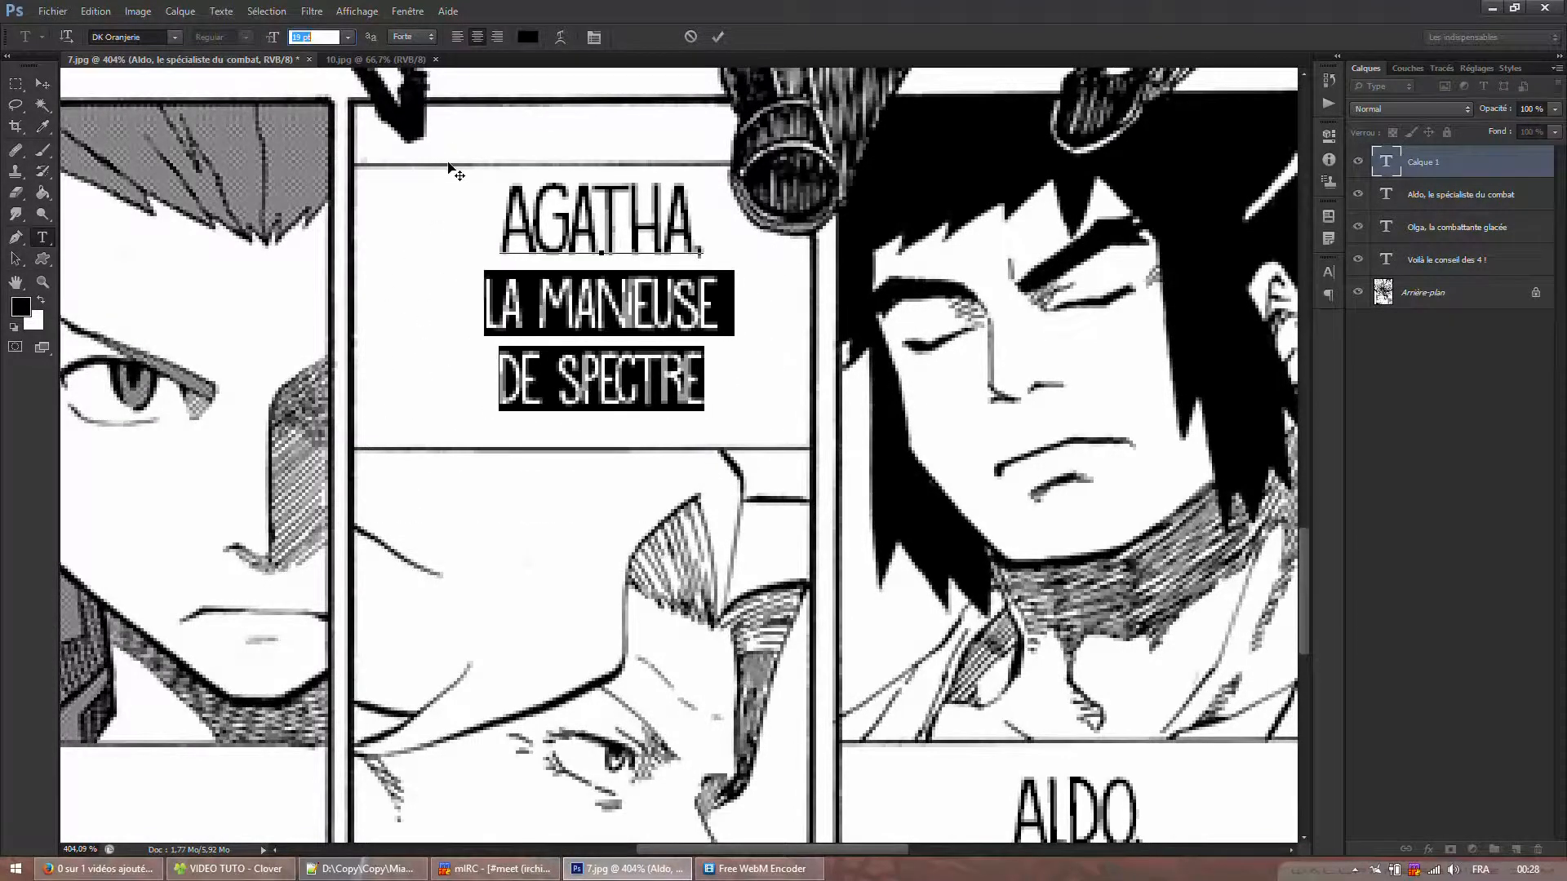
pyautogui.click(594, 308)
pyautogui.moveTo(973, 339); pyautogui.dragTo(952, 350)
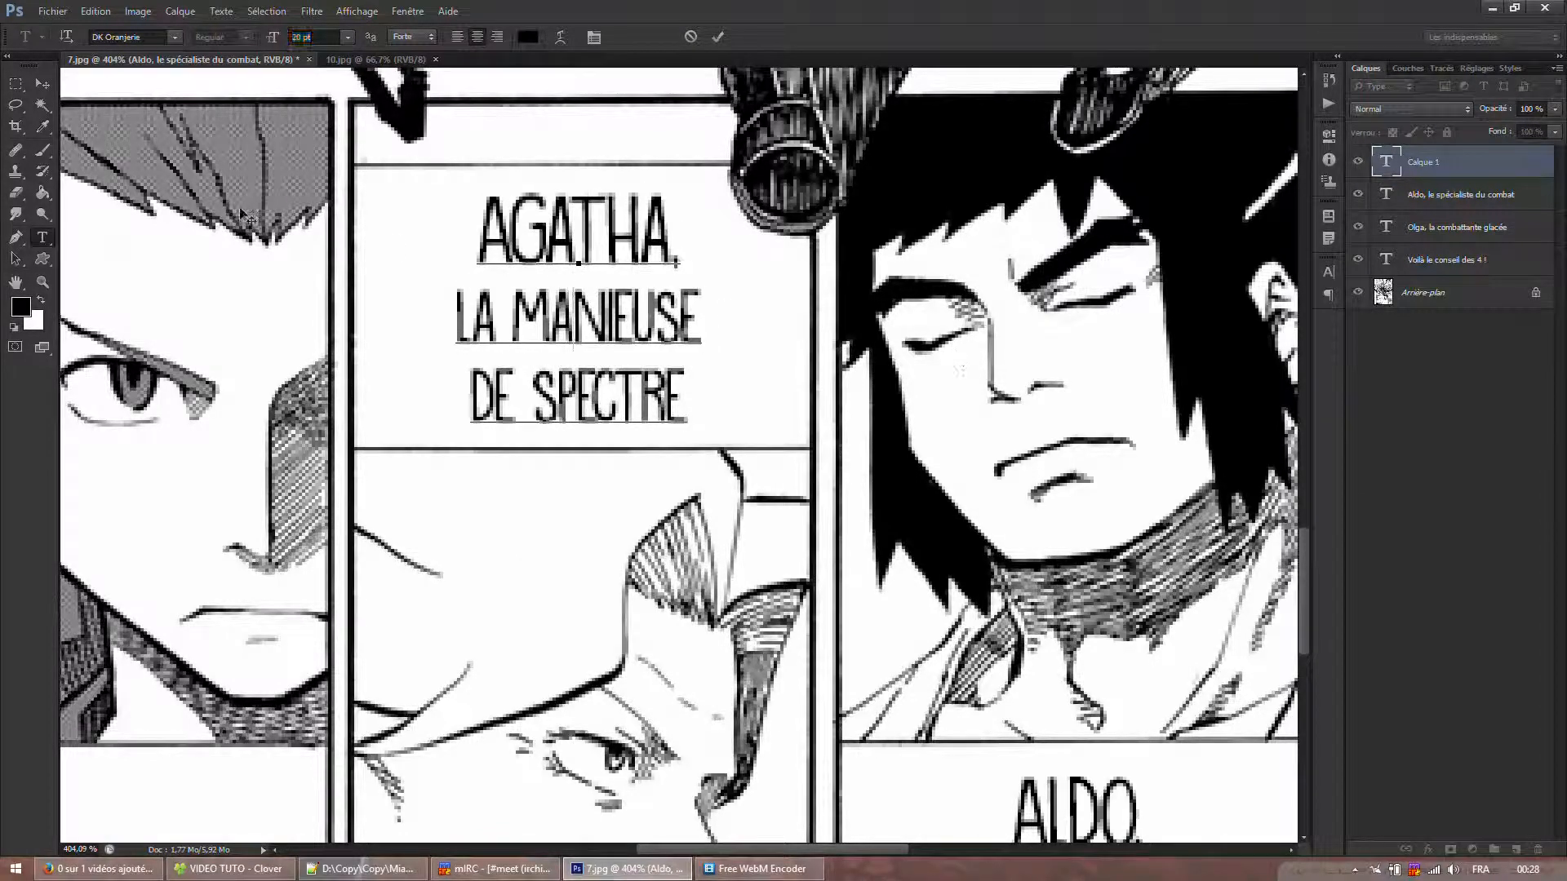
pyautogui.click(44, 84)
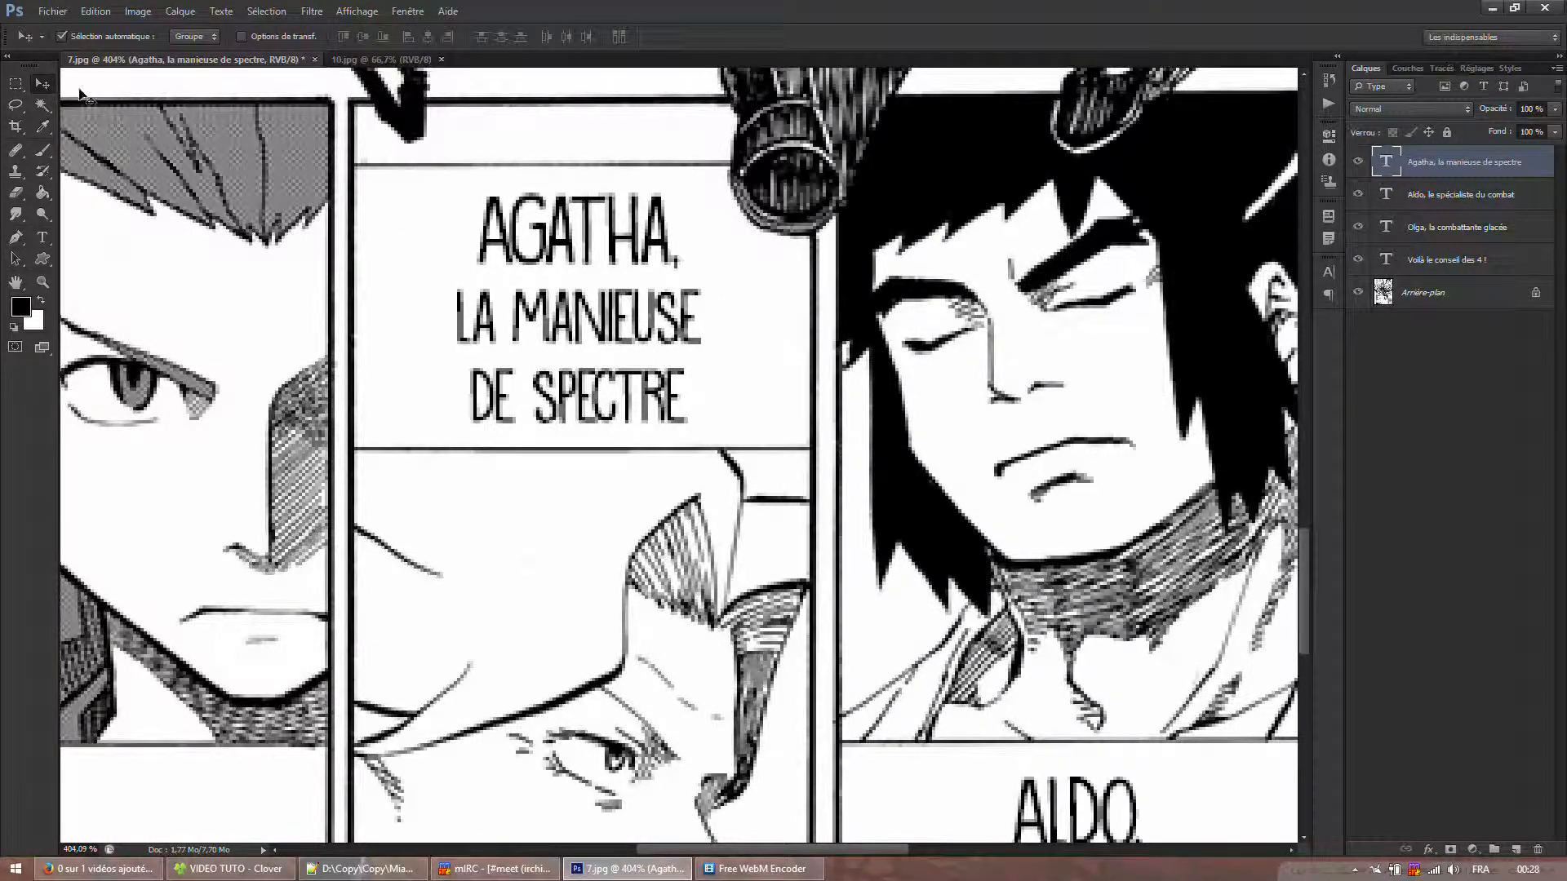
# - Paste the dialogue as new text in the remaining empty caption box and trim it to "Peter, le maître dragon"
pyautogui.scroll(-8, 764, 310)
pyautogui.scroll(-3, 641, 341)
pyautogui.scroll(6, 443, 460)
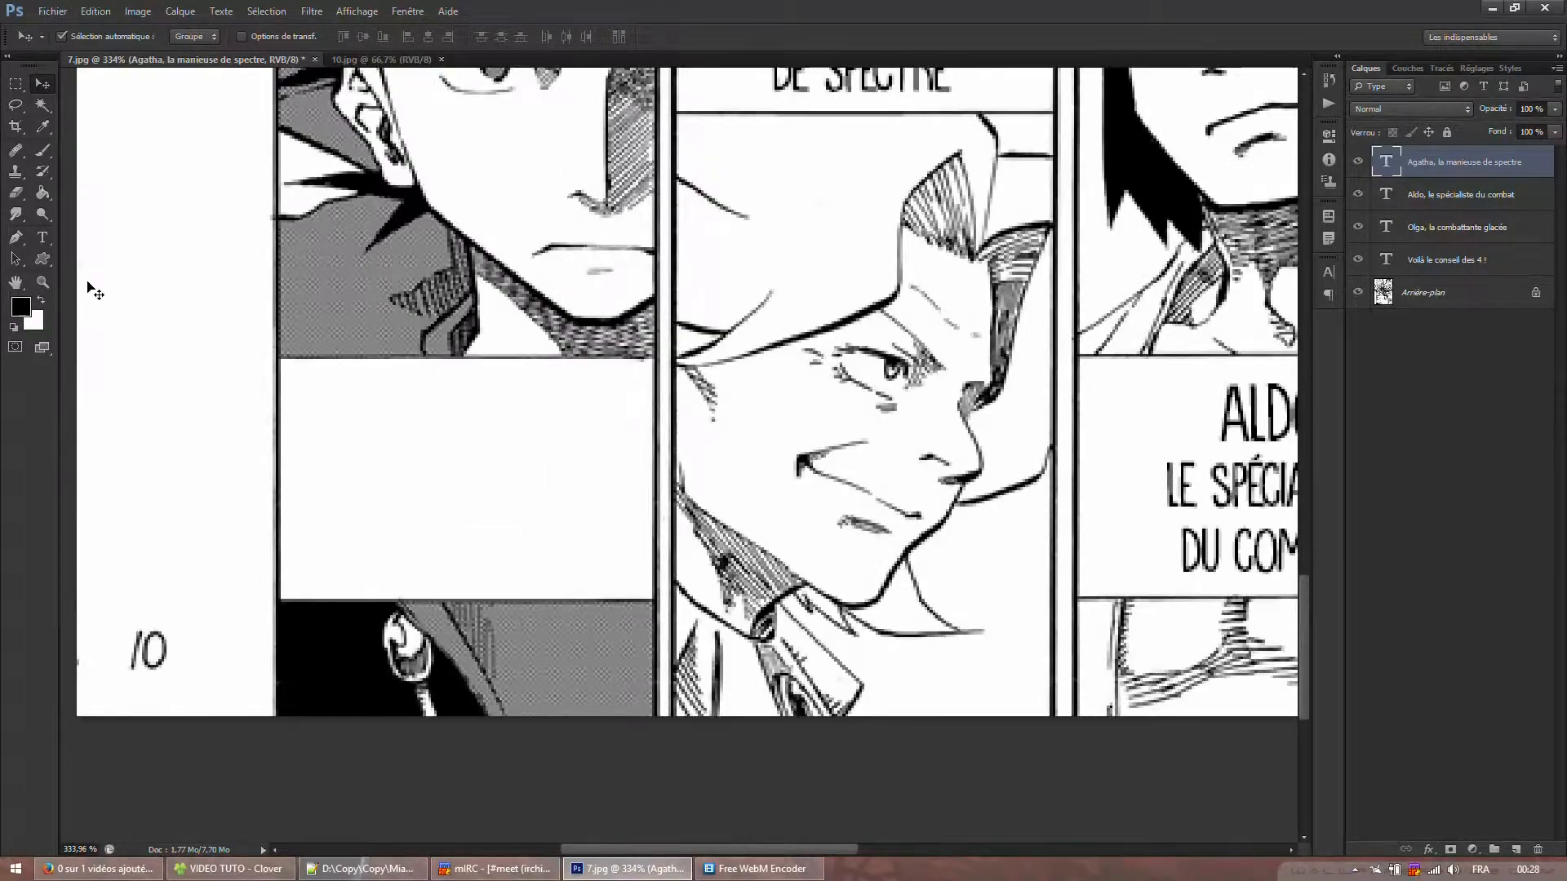
pyautogui.click(46, 238)
pyautogui.scroll(1, 456, 419)
pyautogui.click(457, 408)
pyautogui.hotkey('ctrl', 'v')
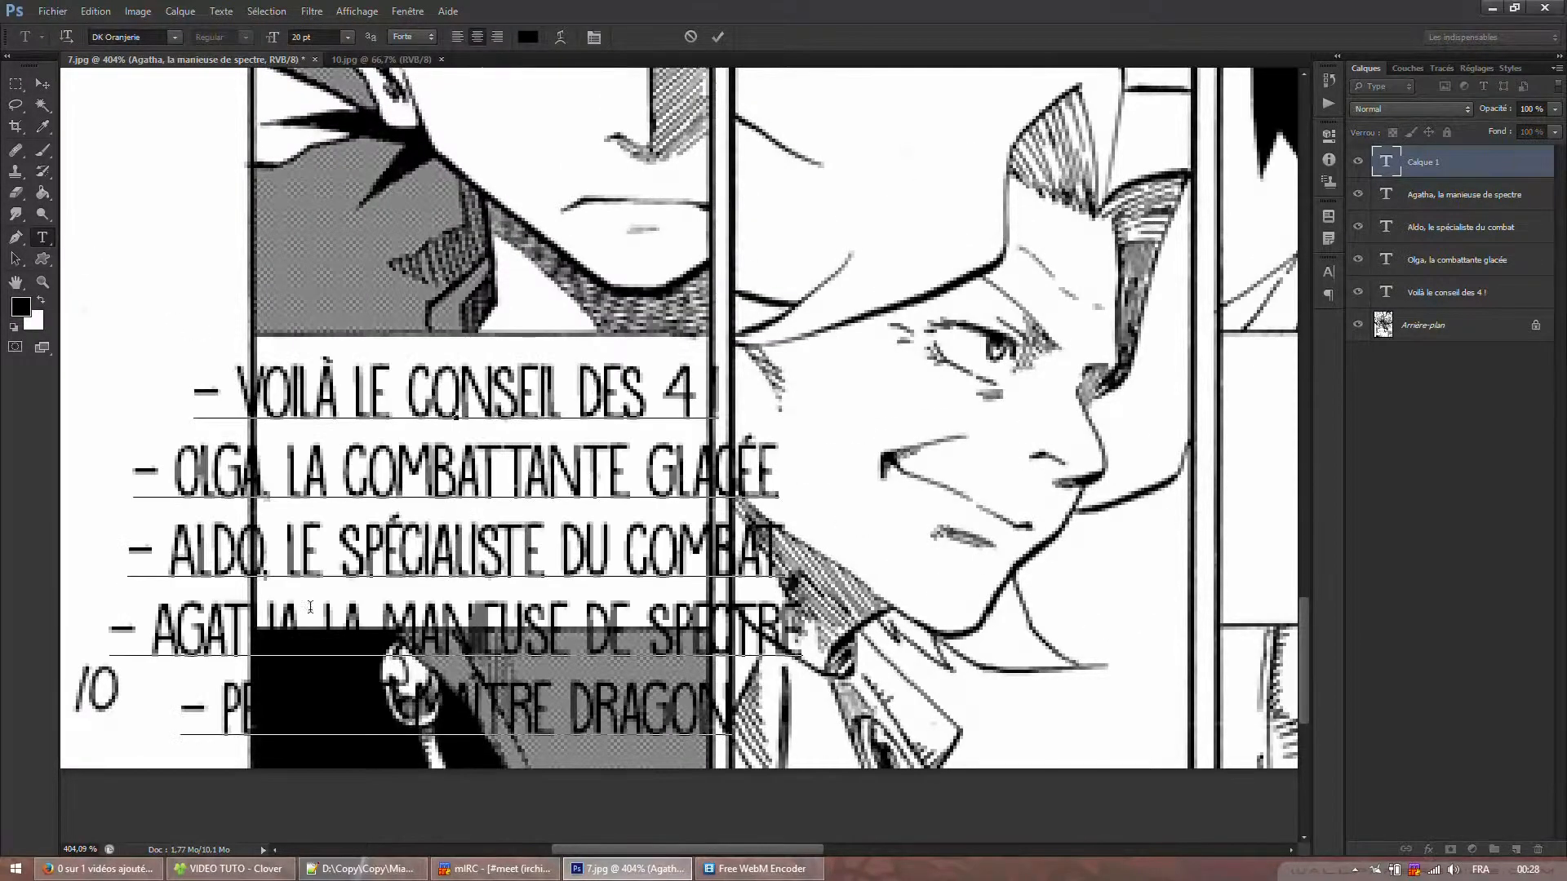
pyautogui.moveTo(226, 707); pyautogui.dragTo(49, 377)
pyautogui.press('BackSpace')
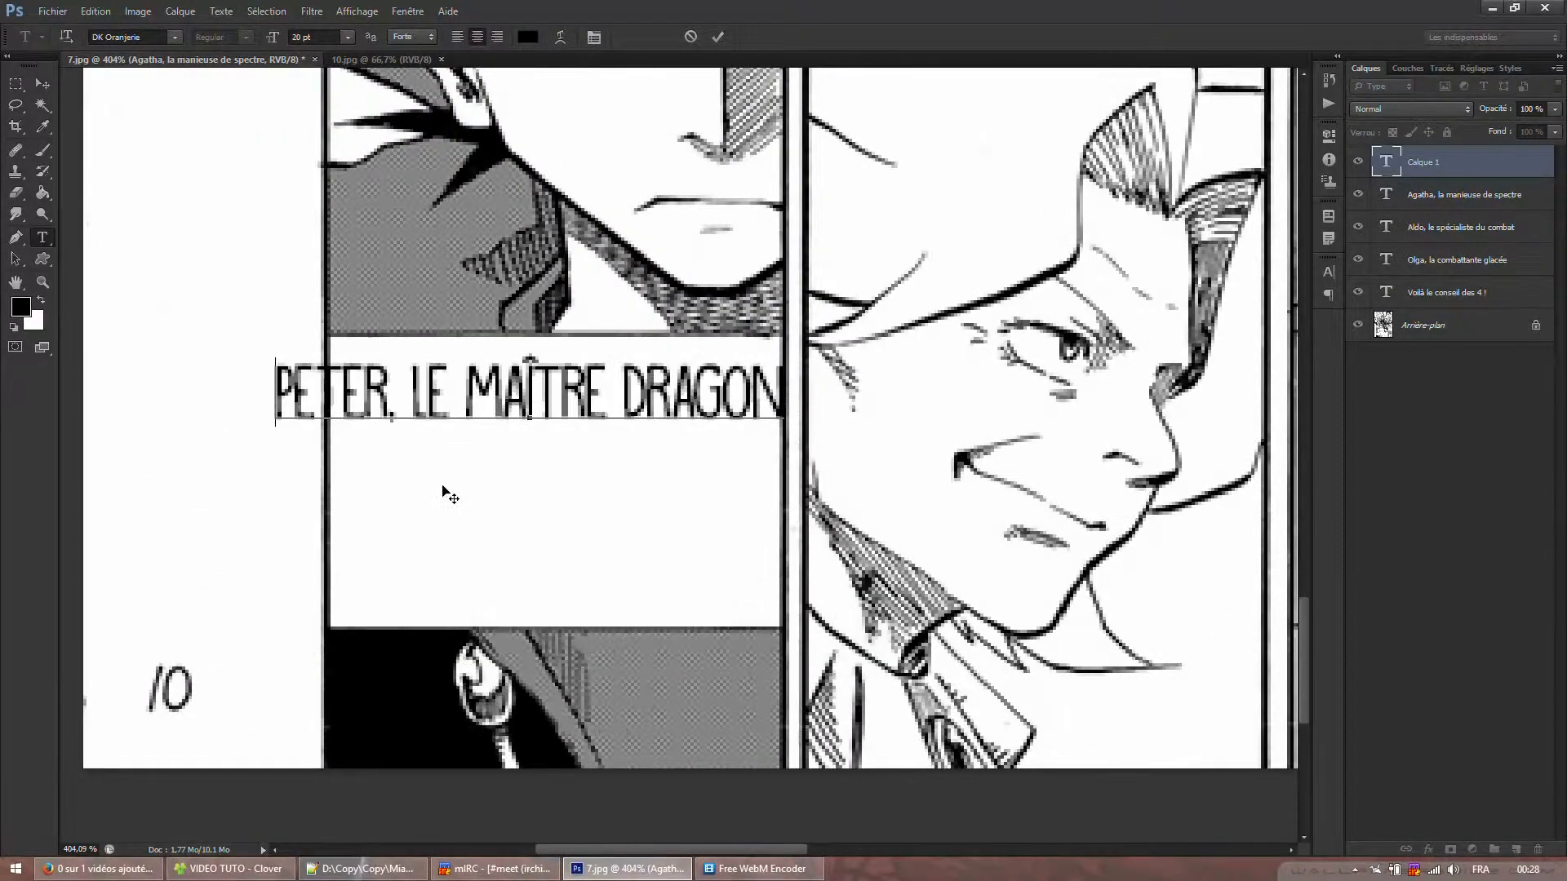
# - Break the Peter caption into "PETER,", "LE MAÎTRE" and "DRAGON", and move it up inside its box
pyautogui.click(408, 410)
pyautogui.press('Return')
pyautogui.click(600, 593)
pyautogui.press('Return')
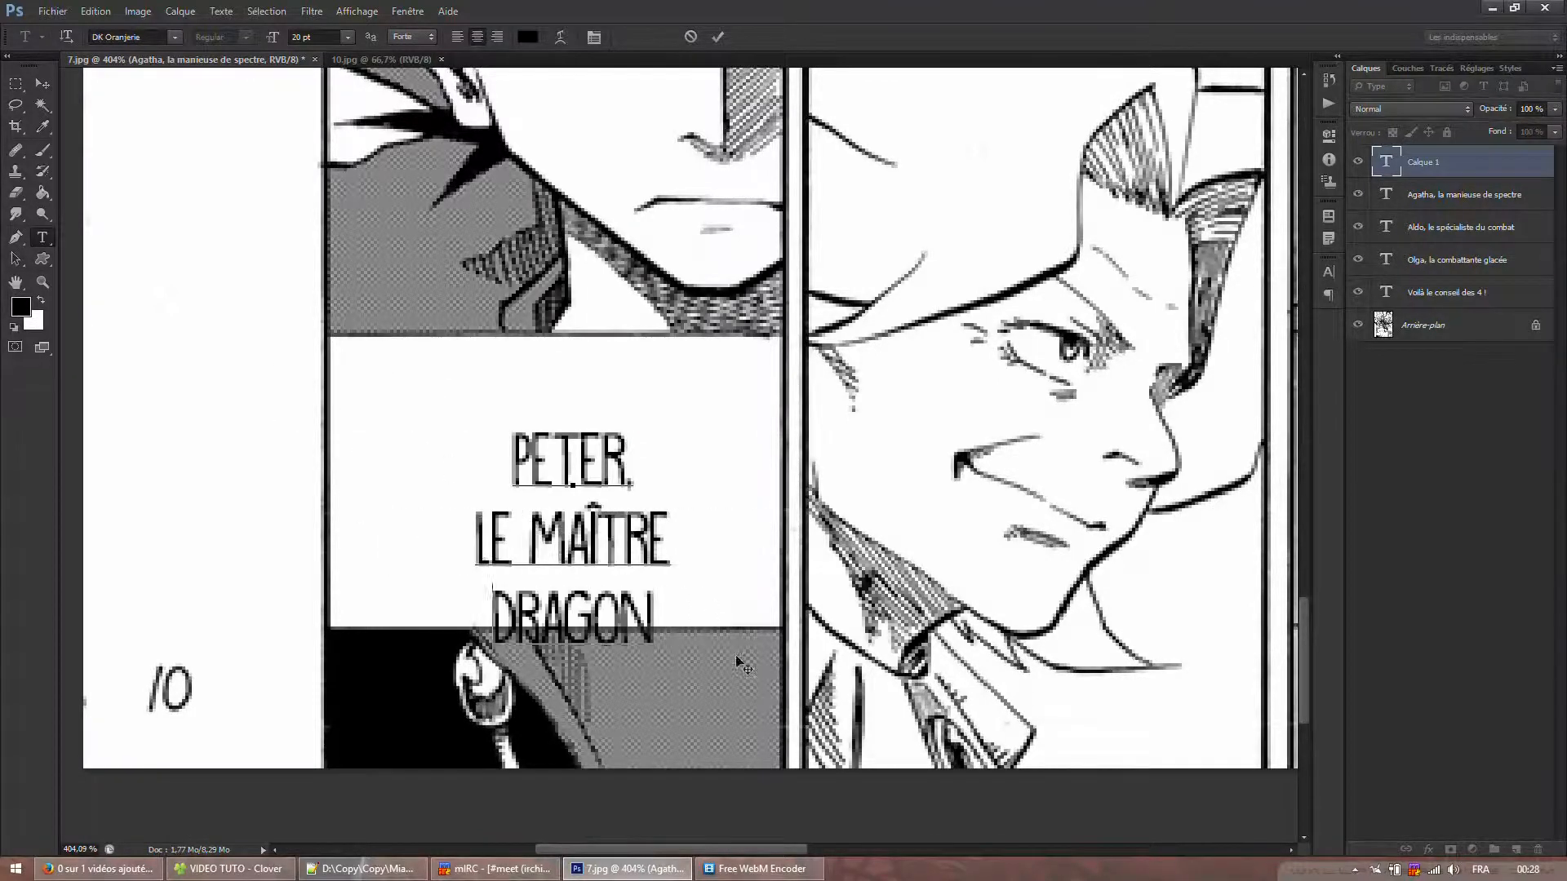
pyautogui.moveTo(750, 680); pyautogui.dragTo(749, 636)
# - Enlarge only the name "PETER," to 26 pt and recentre the caption in its box
pyautogui.moveTo(712, 450); pyautogui.dragTo(642, 440)
pyautogui.moveTo(663, 417); pyautogui.dragTo(188, 320)
pyautogui.click(324, 37)
pyautogui.scroll(6, 323, 37)
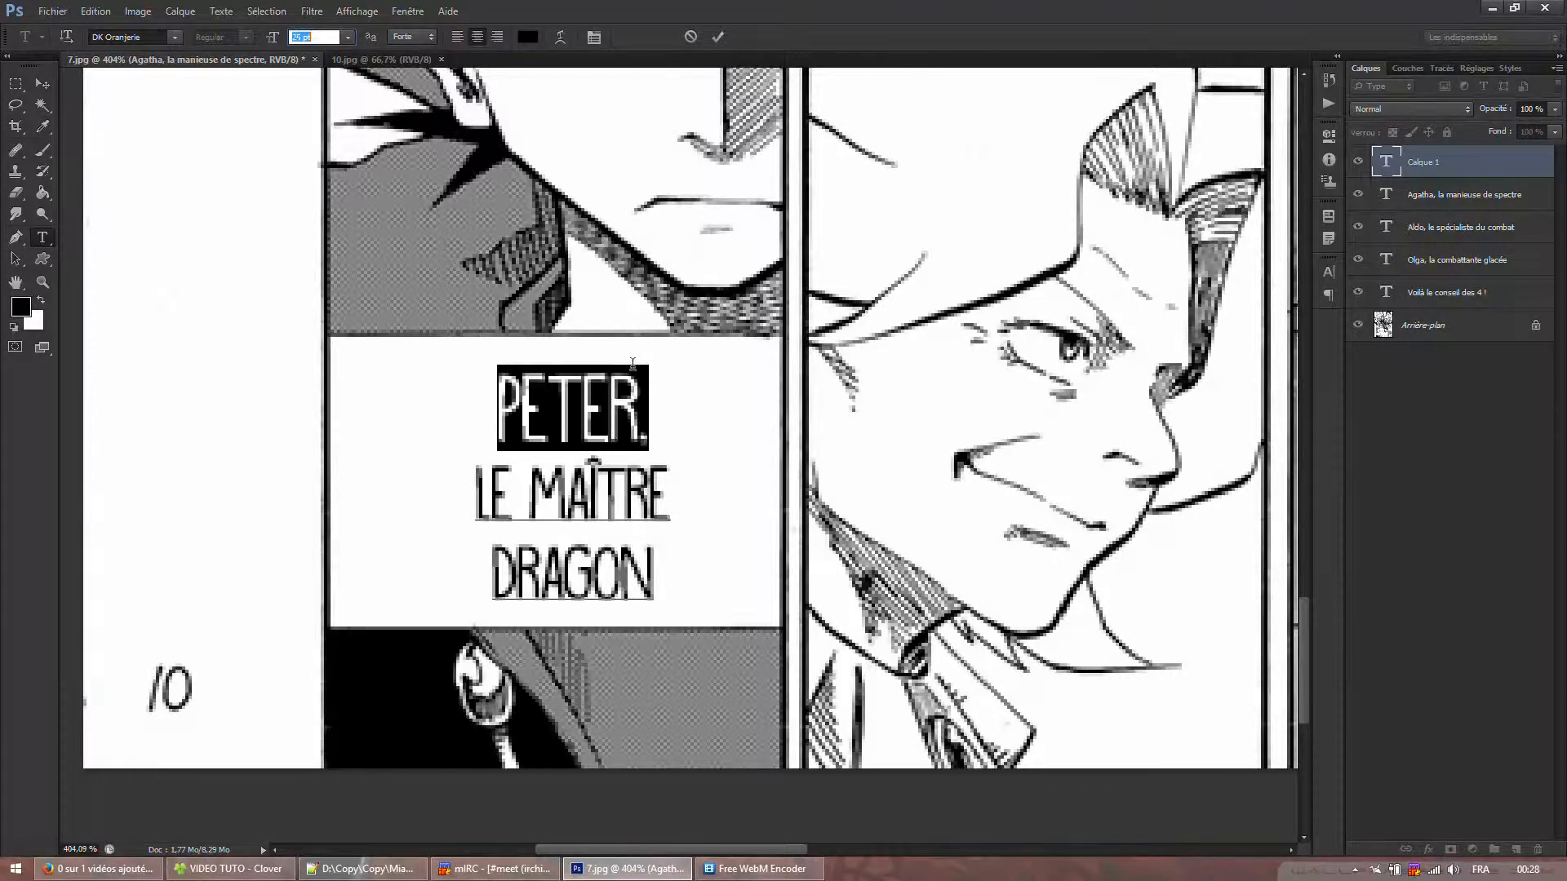
pyautogui.click(642, 414)
pyautogui.moveTo(820, 438); pyautogui.dragTo(809, 433)
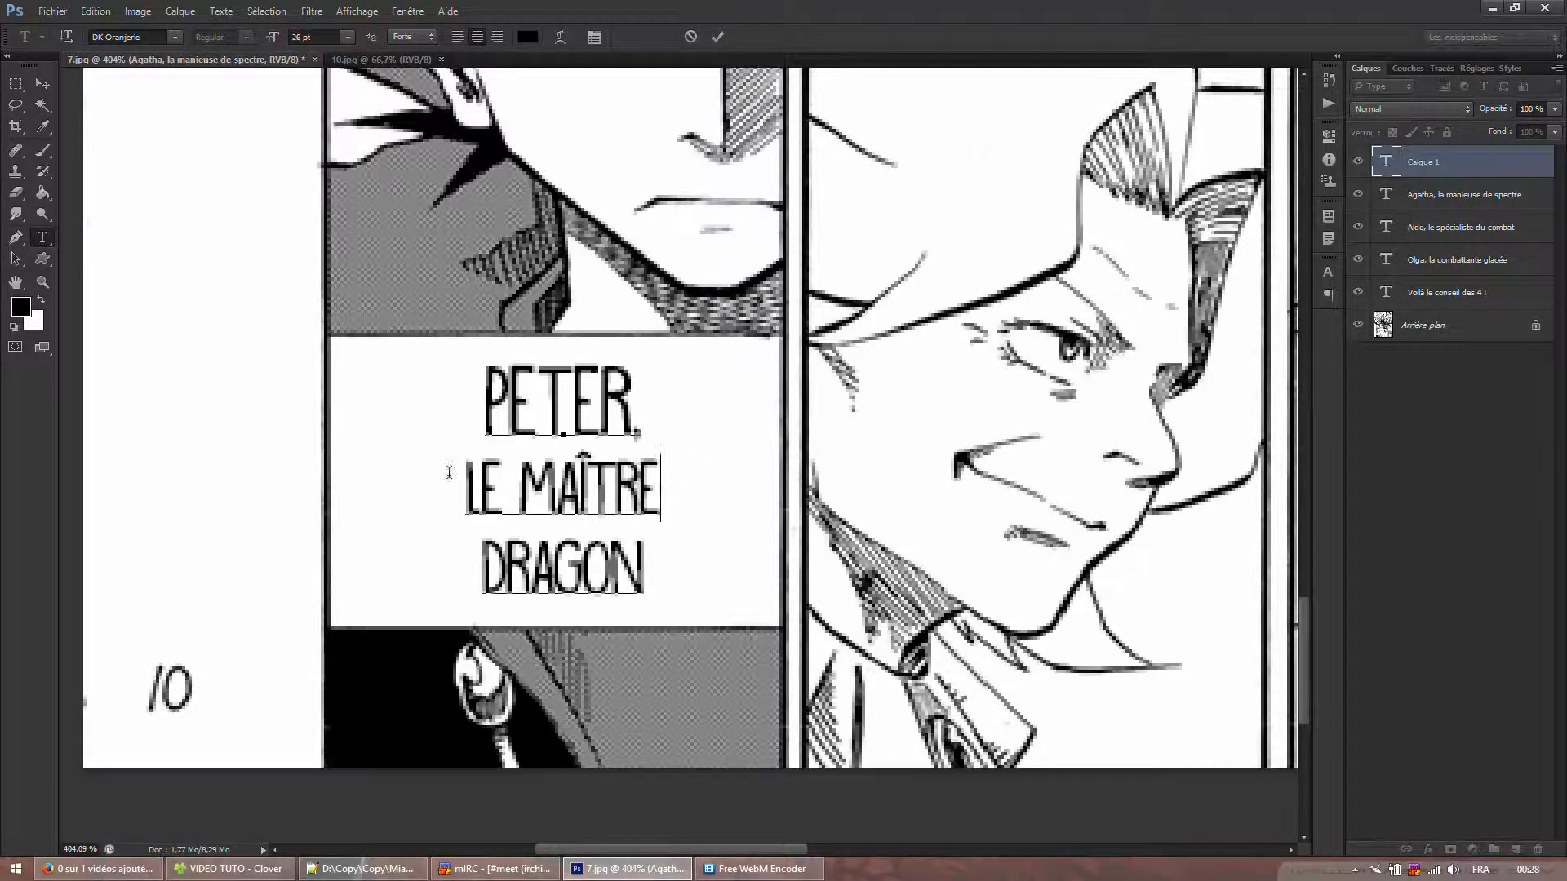
# - Commit the Peter caption and nudge its layer slightly to the left
pyautogui.hotkey('ctrl', 'a')
pyautogui.click(41, 83)
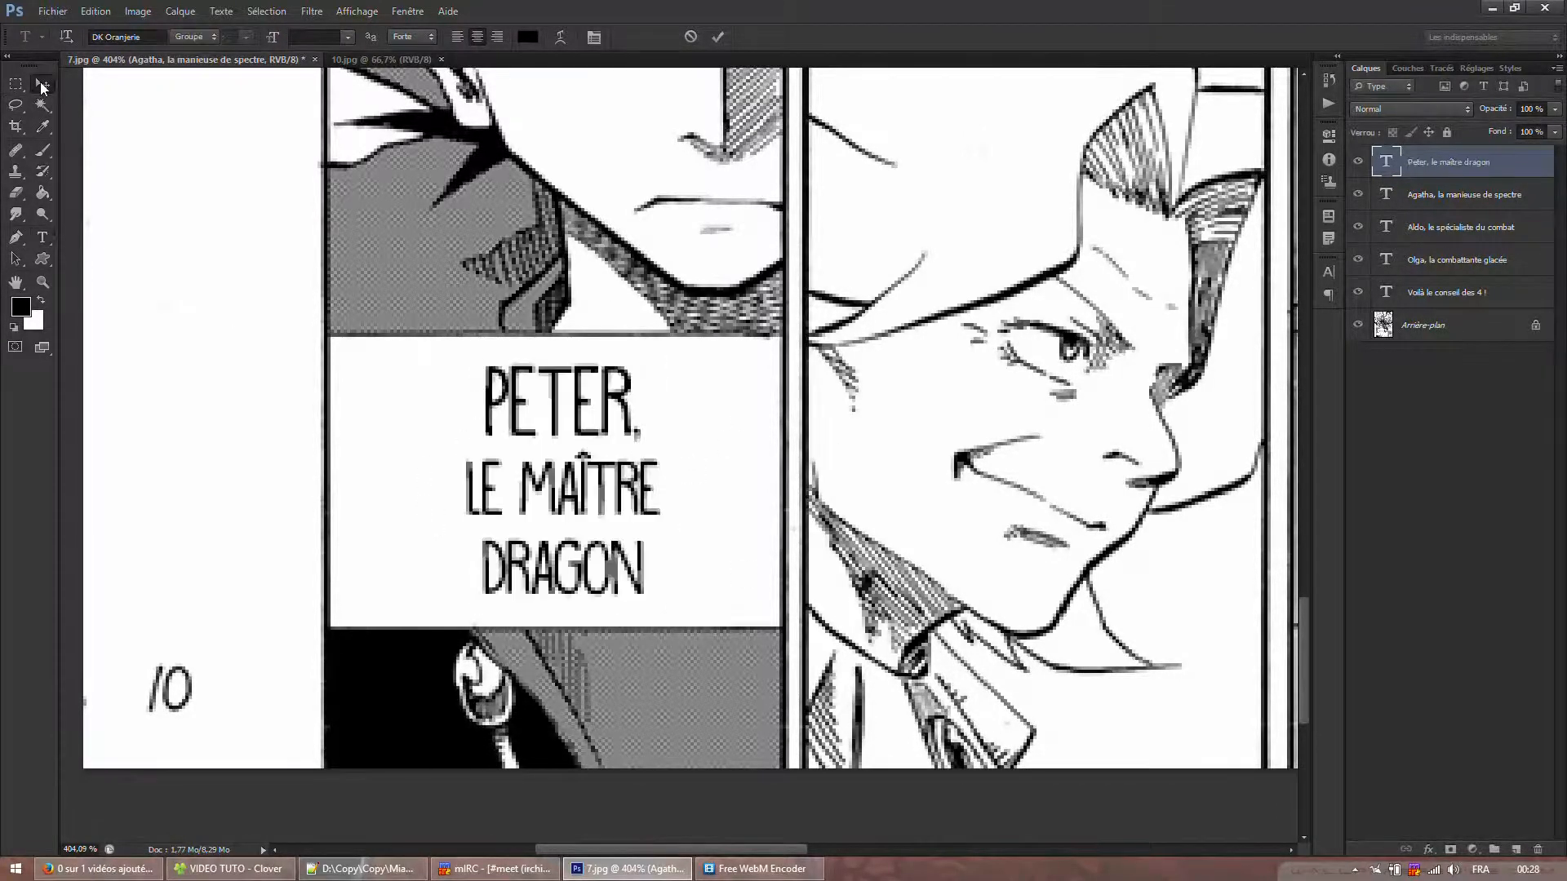
pyautogui.press('Left')
pyautogui.press('Up')
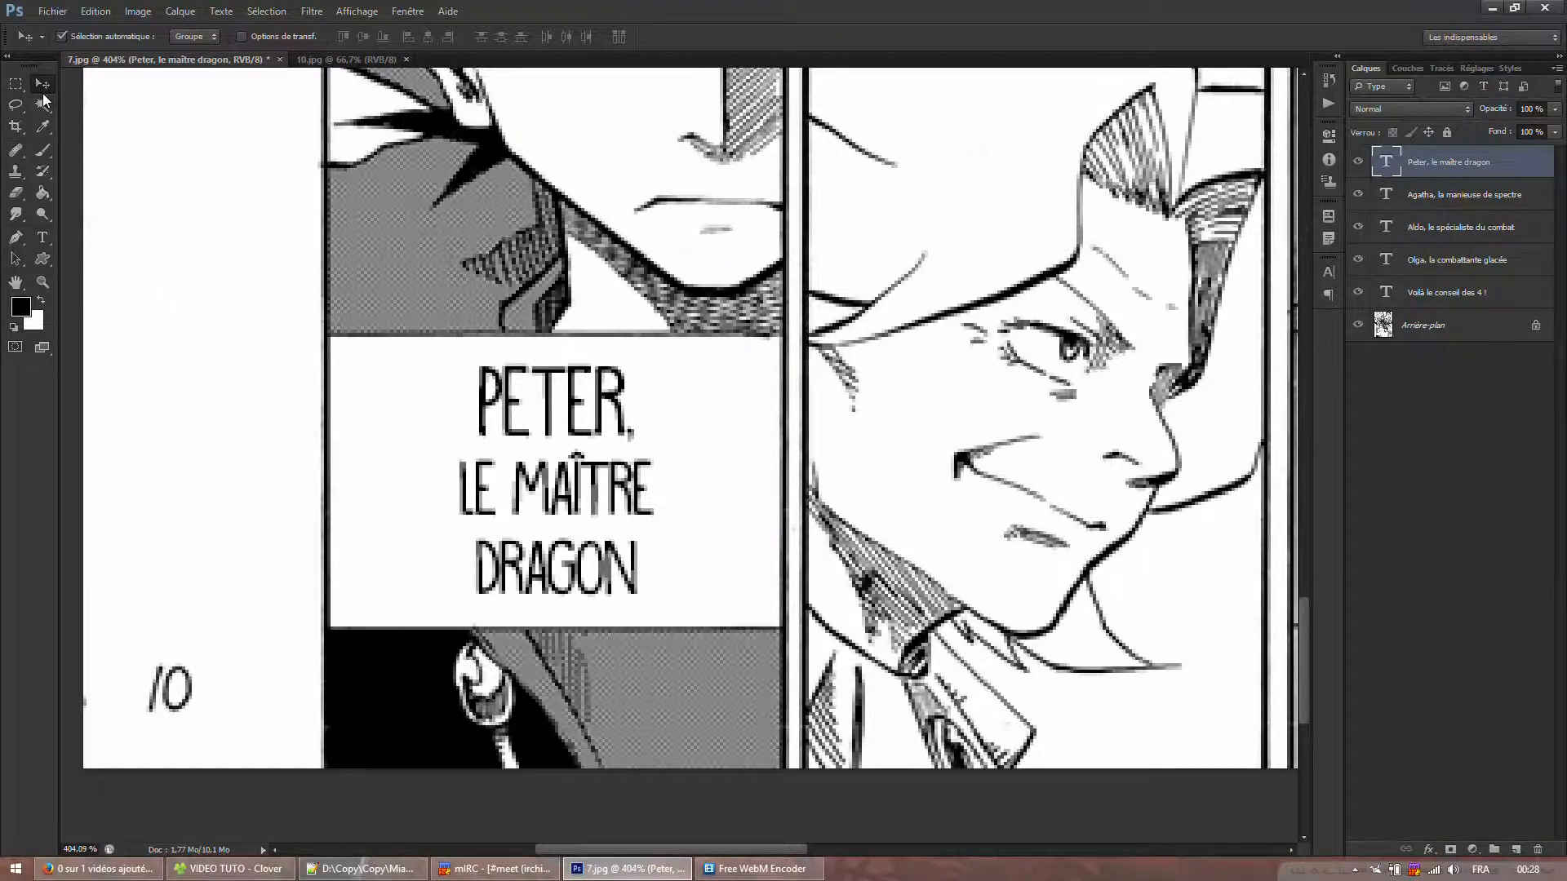
# - Fine-tune the Peter caption's position with tiny nudges until it is centred in its box
pyautogui.press('Down')
pyautogui.press('Up')
pyautogui.press('Down')
pyautogui.press('Left')
pyautogui.press('Up')
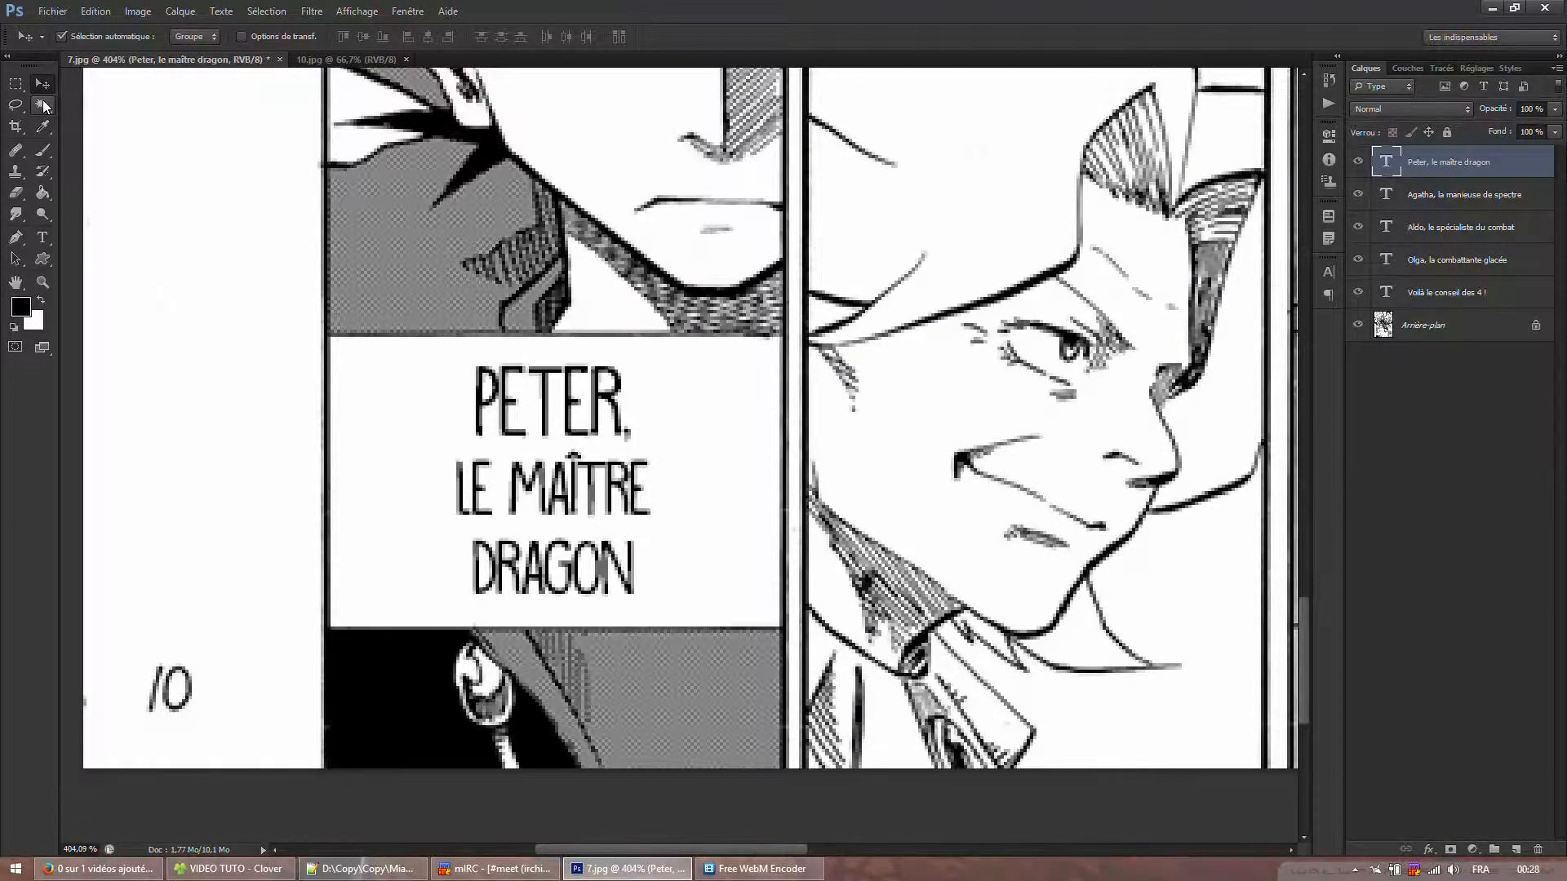
pyautogui.press('Down')
pyautogui.press('Right')
pyautogui.press('Up')
pyautogui.press('Left')
pyautogui.press('Down')
pyautogui.press('Right')
pyautogui.press('Left')
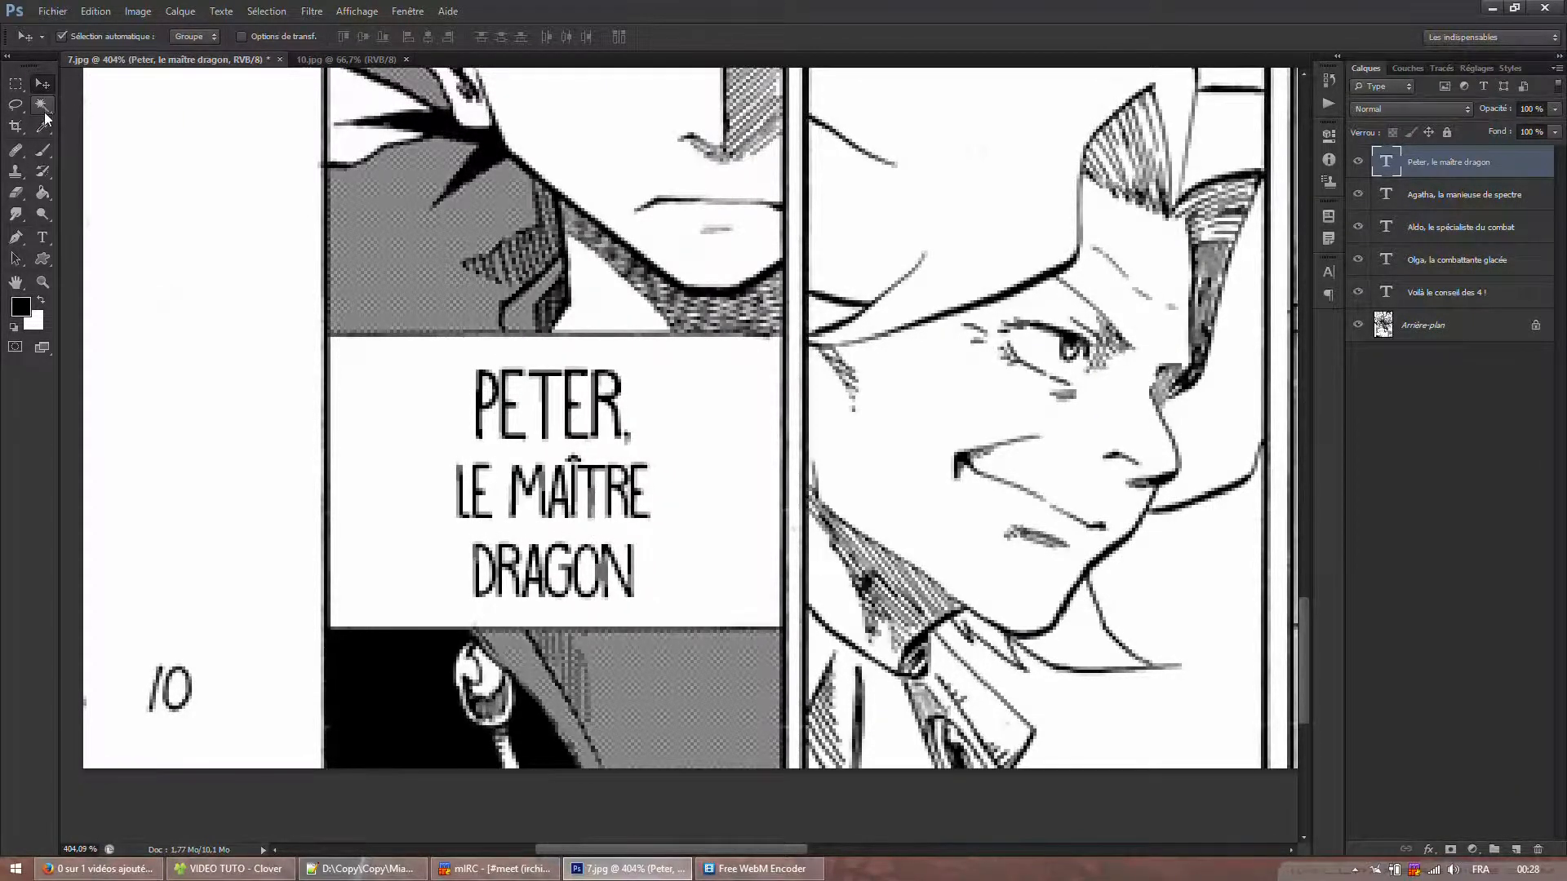
pyautogui.press('Right')
pyautogui.press('Left')
pyautogui.press('Right')
pyautogui.press('Up')
pyautogui.press('Down')
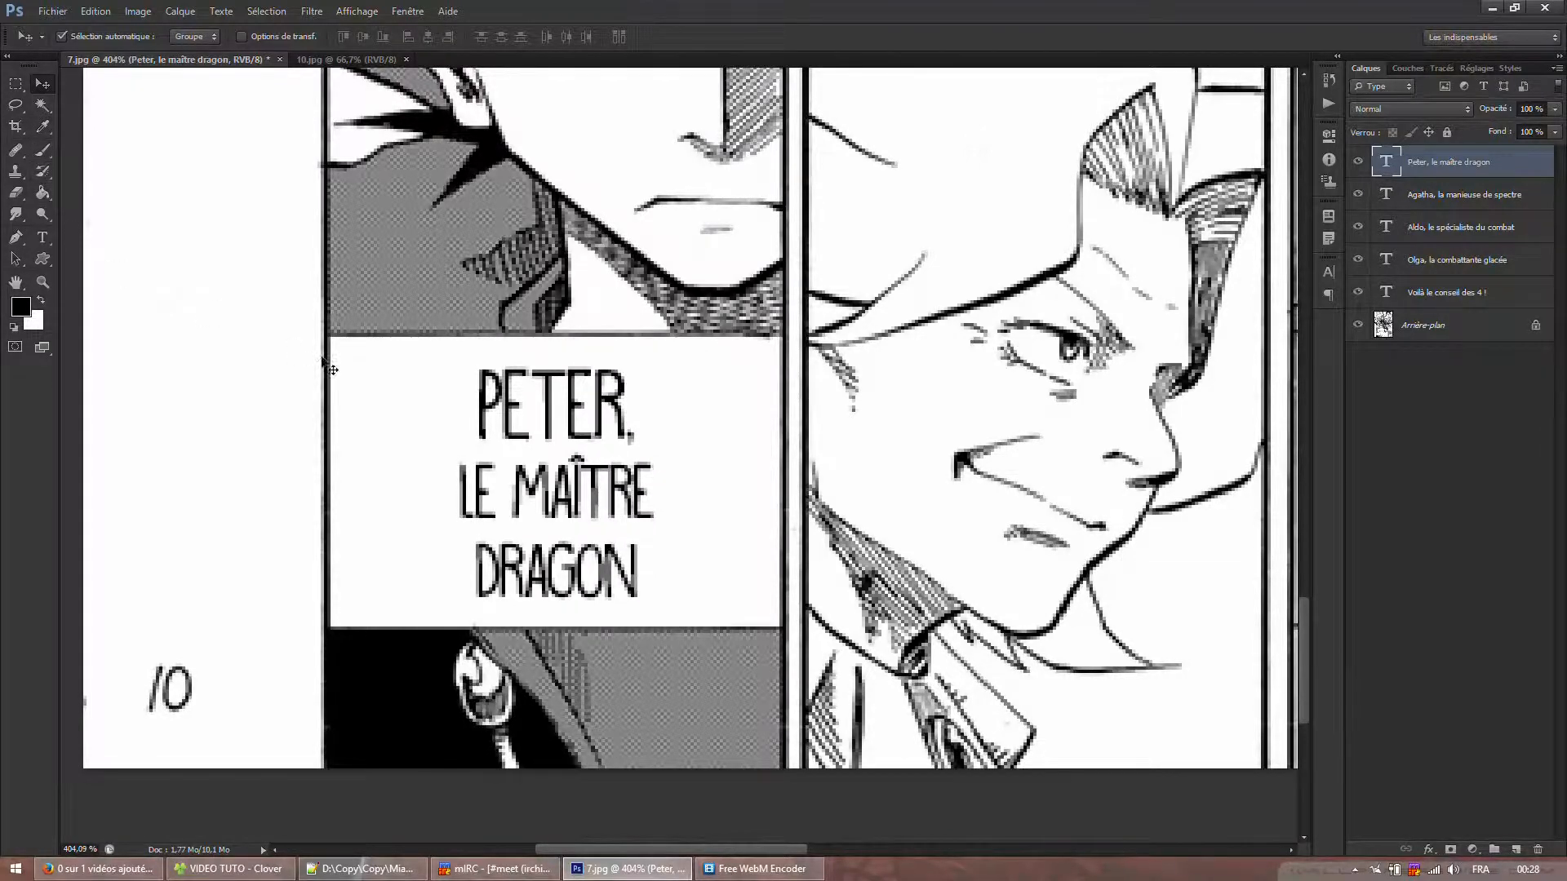
pyautogui.scroll(-10, 439, 385)
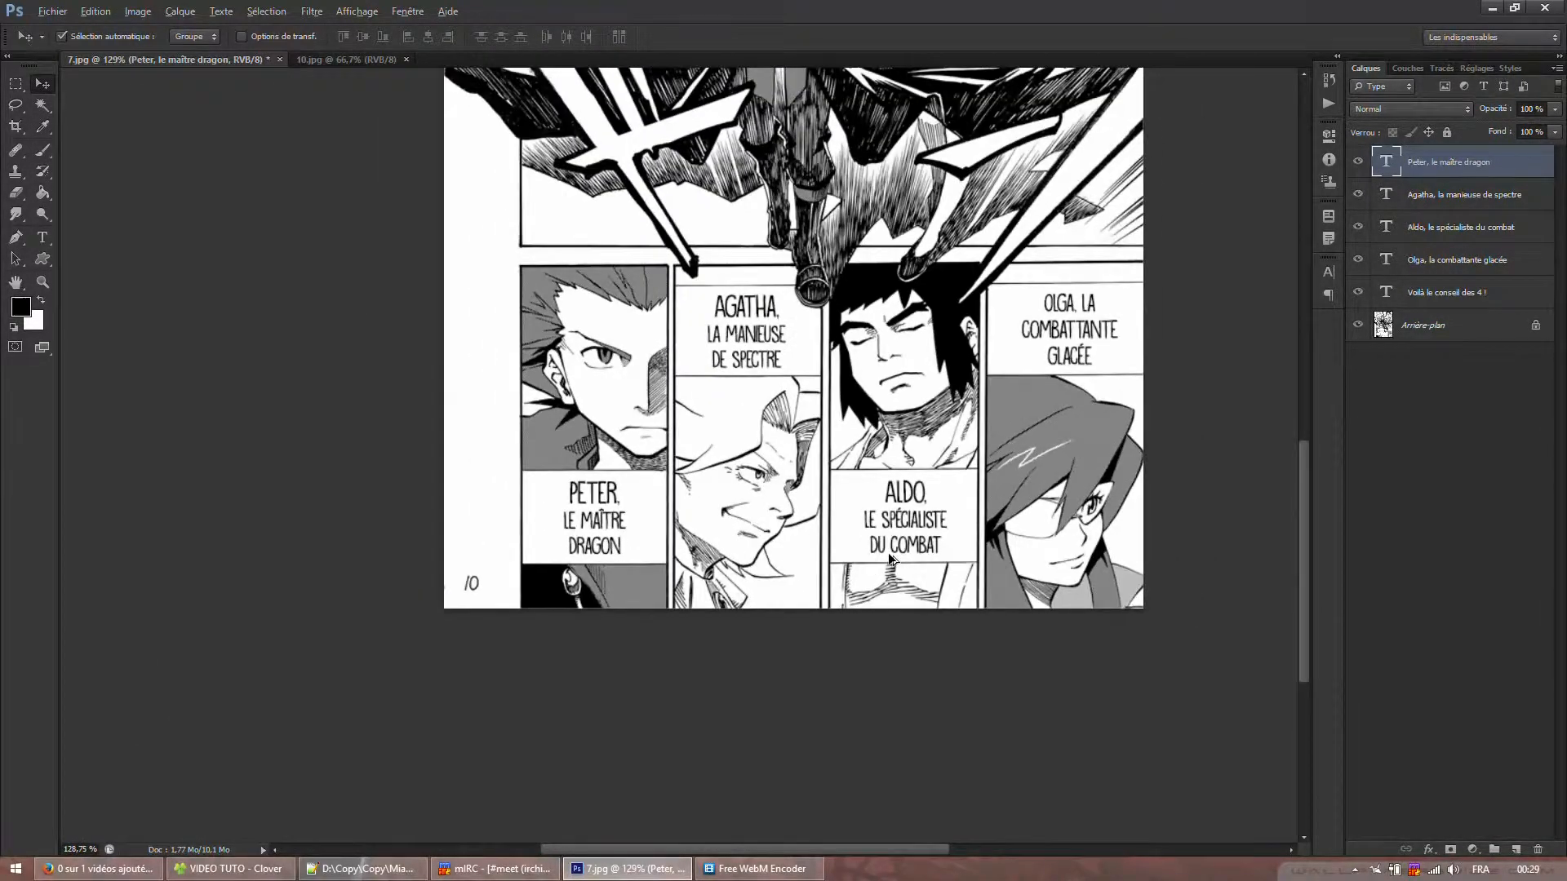
# - Replace the word "COMBATTANTE" in the Olga caption with "GUERRIÈRE"
pyautogui.scroll(8, 1189, 375)
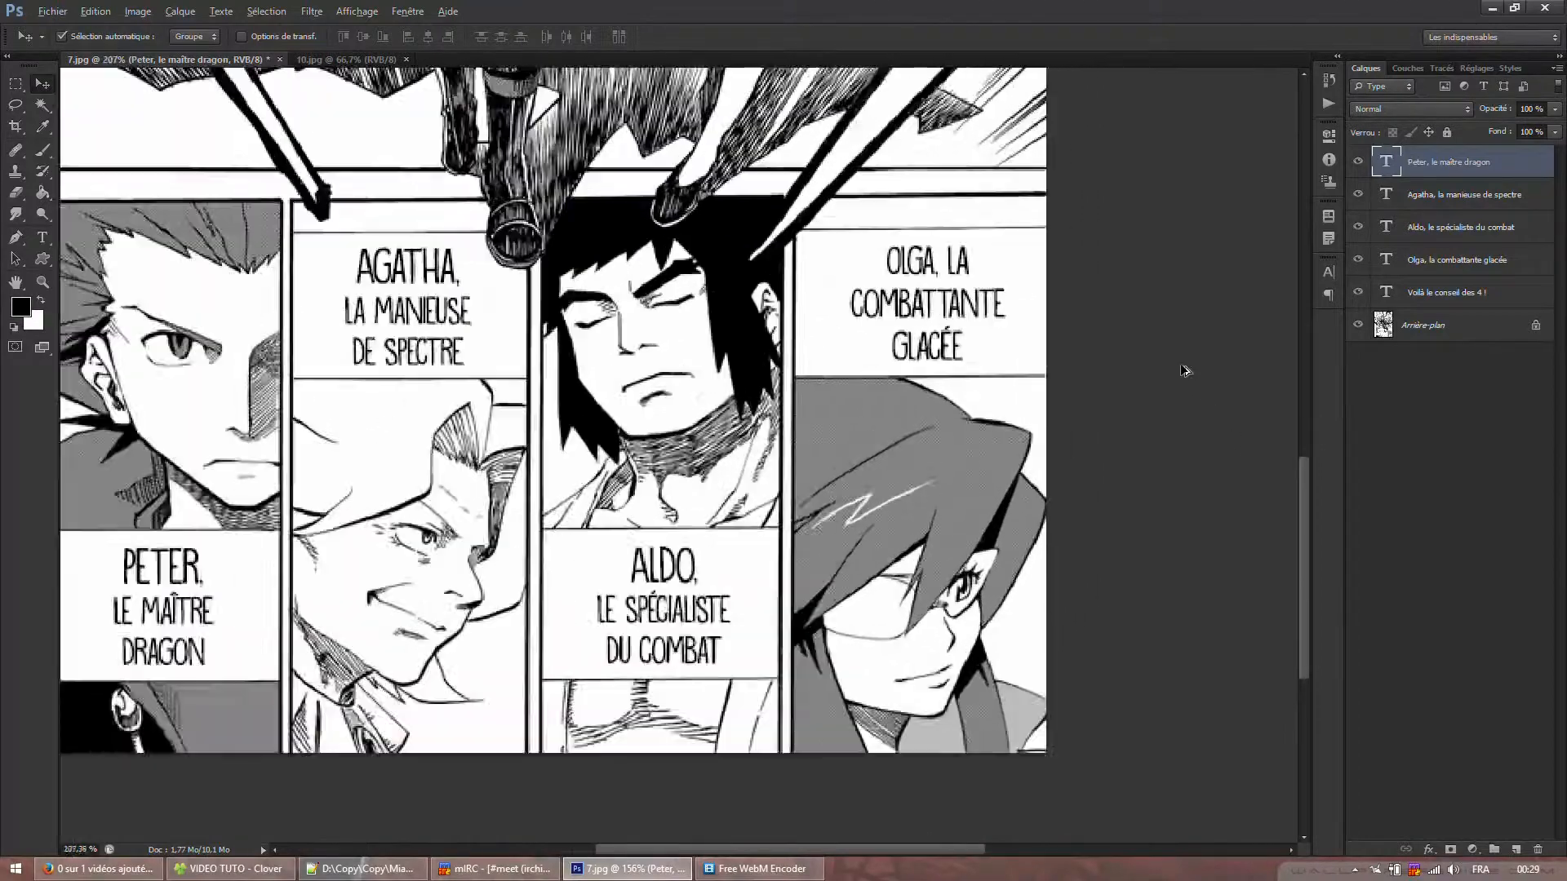
pyautogui.click(43, 237)
pyautogui.scroll(2, 816, 93)
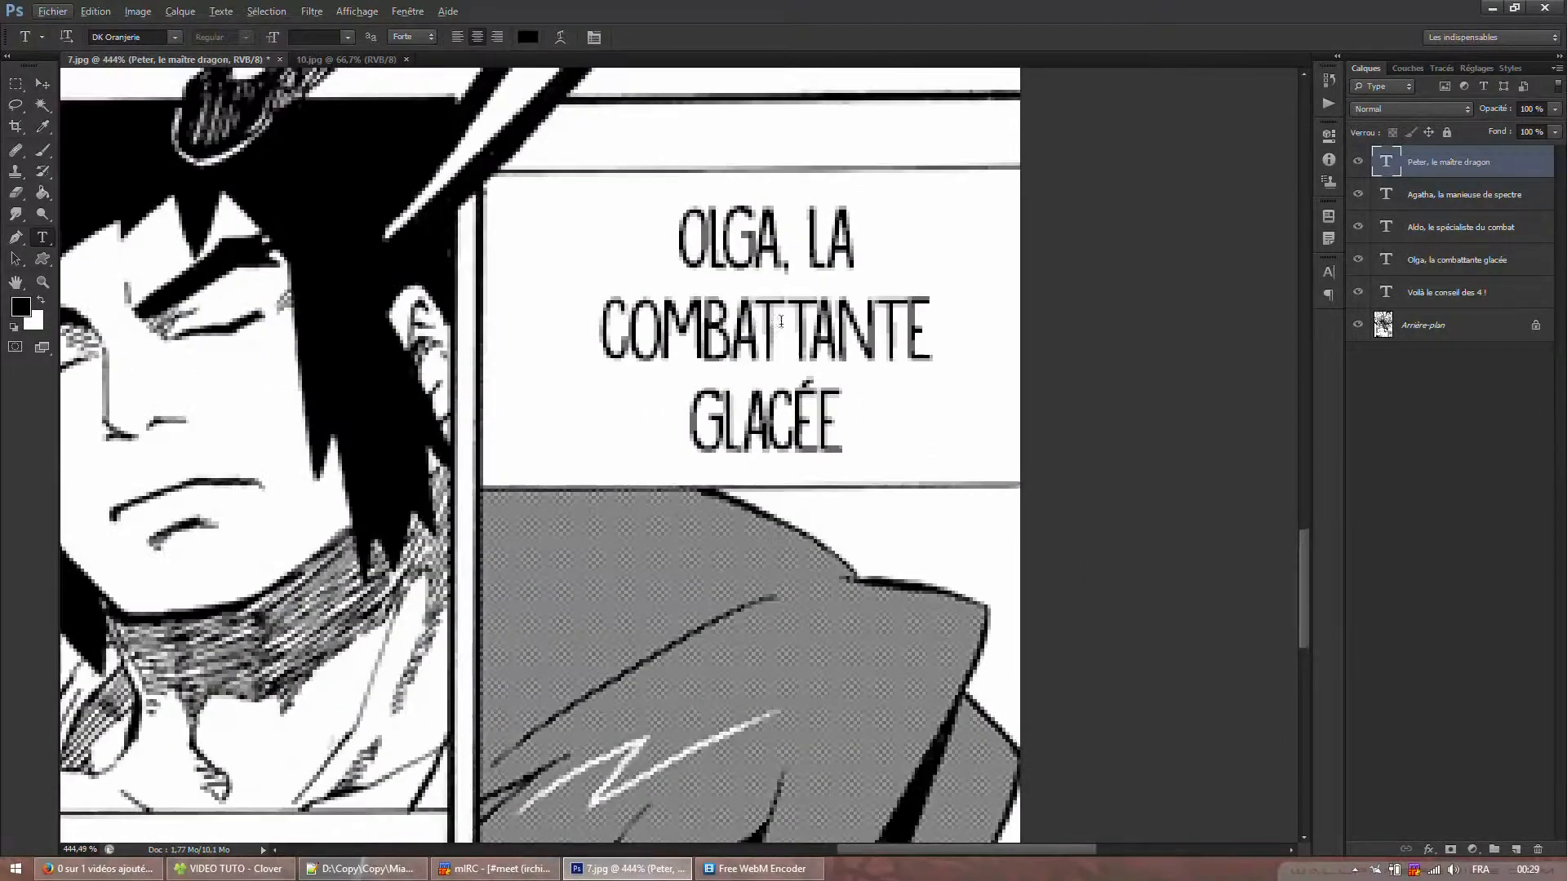
pyautogui.doubleClick(756, 322)
pyautogui.write('GUEI')
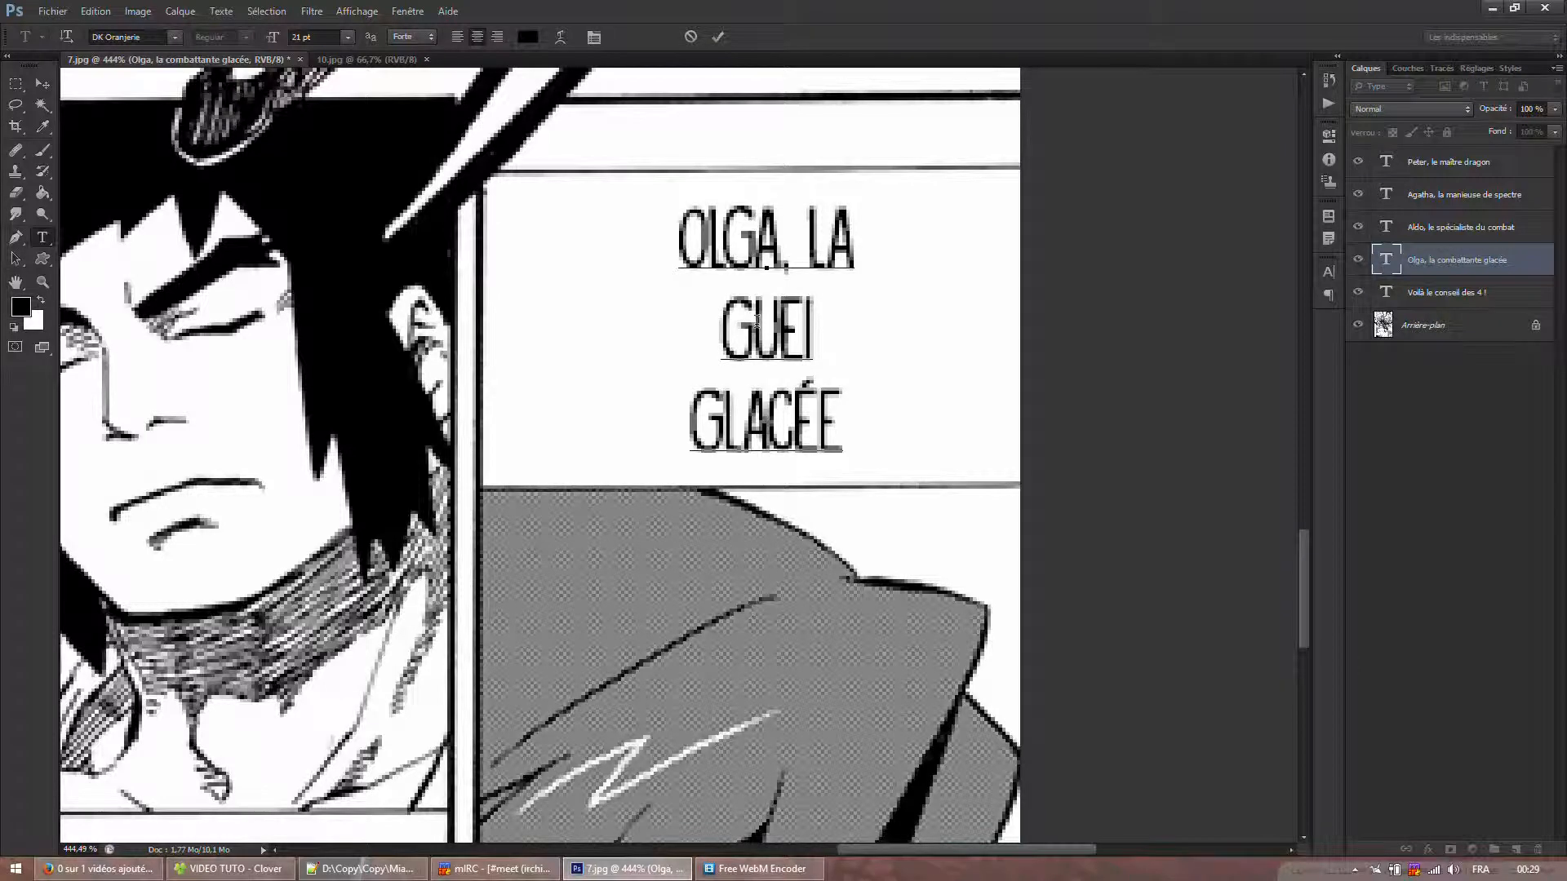
pyautogui.press('BackSpace')
pyautogui.write('RRIÈRE')
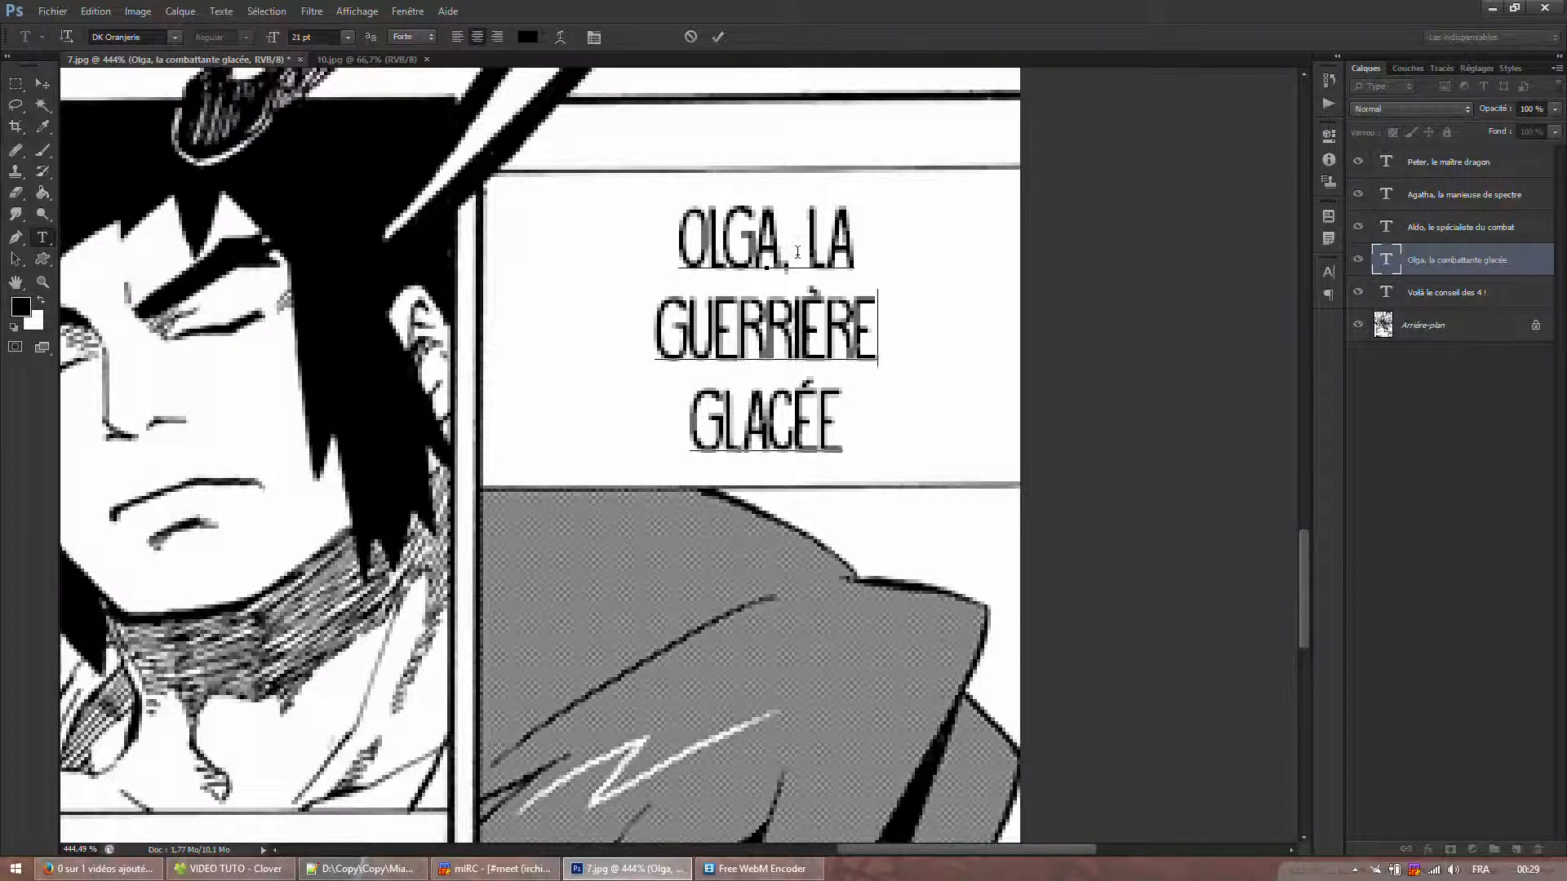
# - Break the Olga caption after "OLGA," so "LA GUERRIÈRE" forms the second line, and replace "GLACÉE" with "DE GLACE"
pyautogui.press('Return')
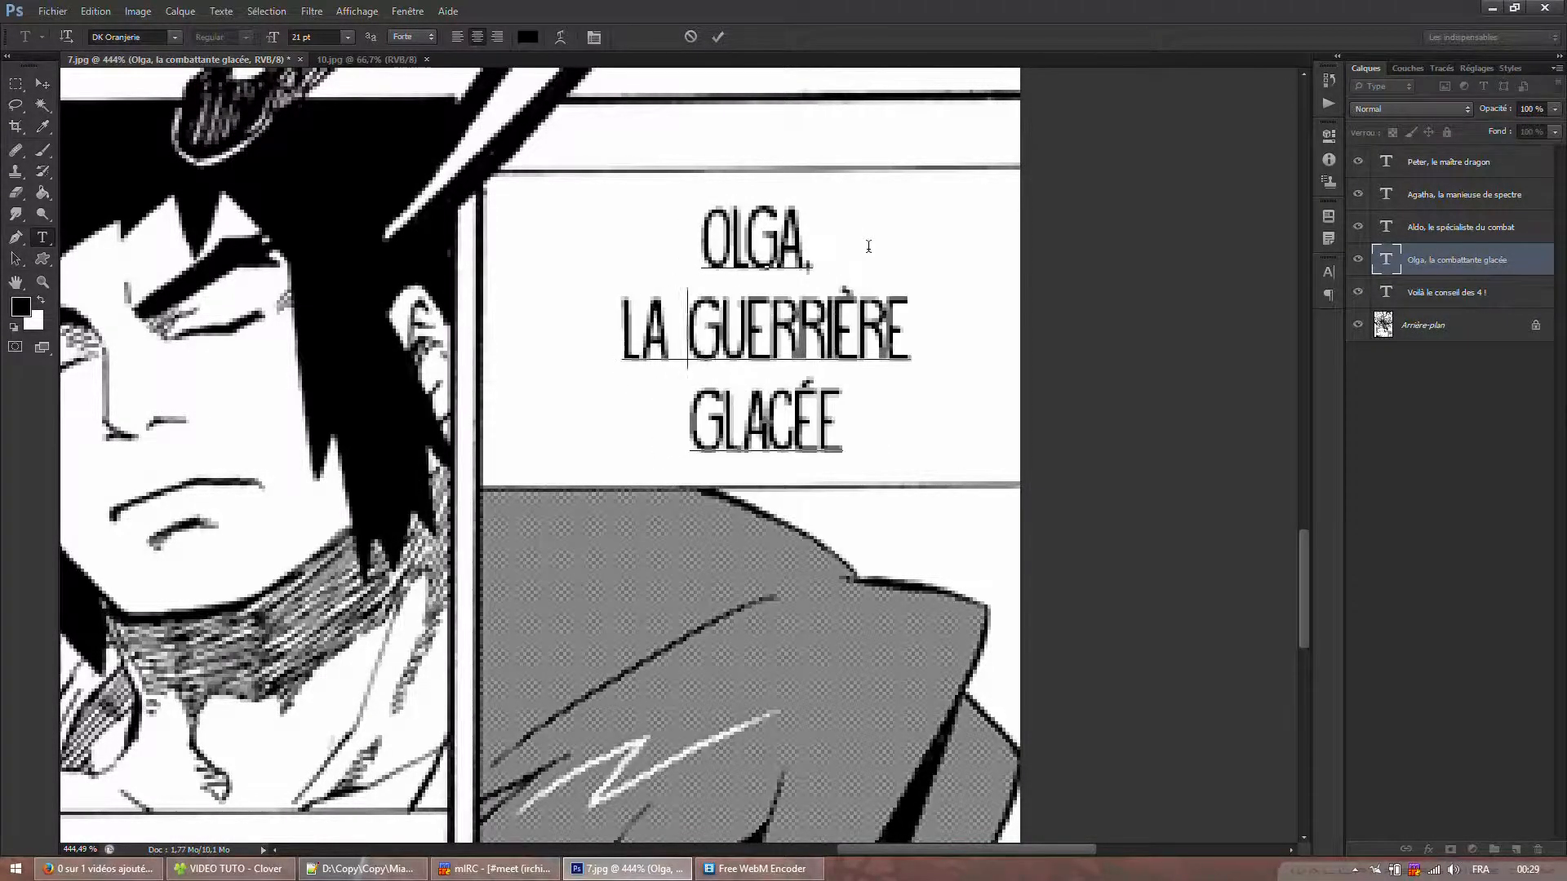
pyautogui.click(914, 329)
pyautogui.moveTo(659, 441); pyautogui.dragTo(916, 444)
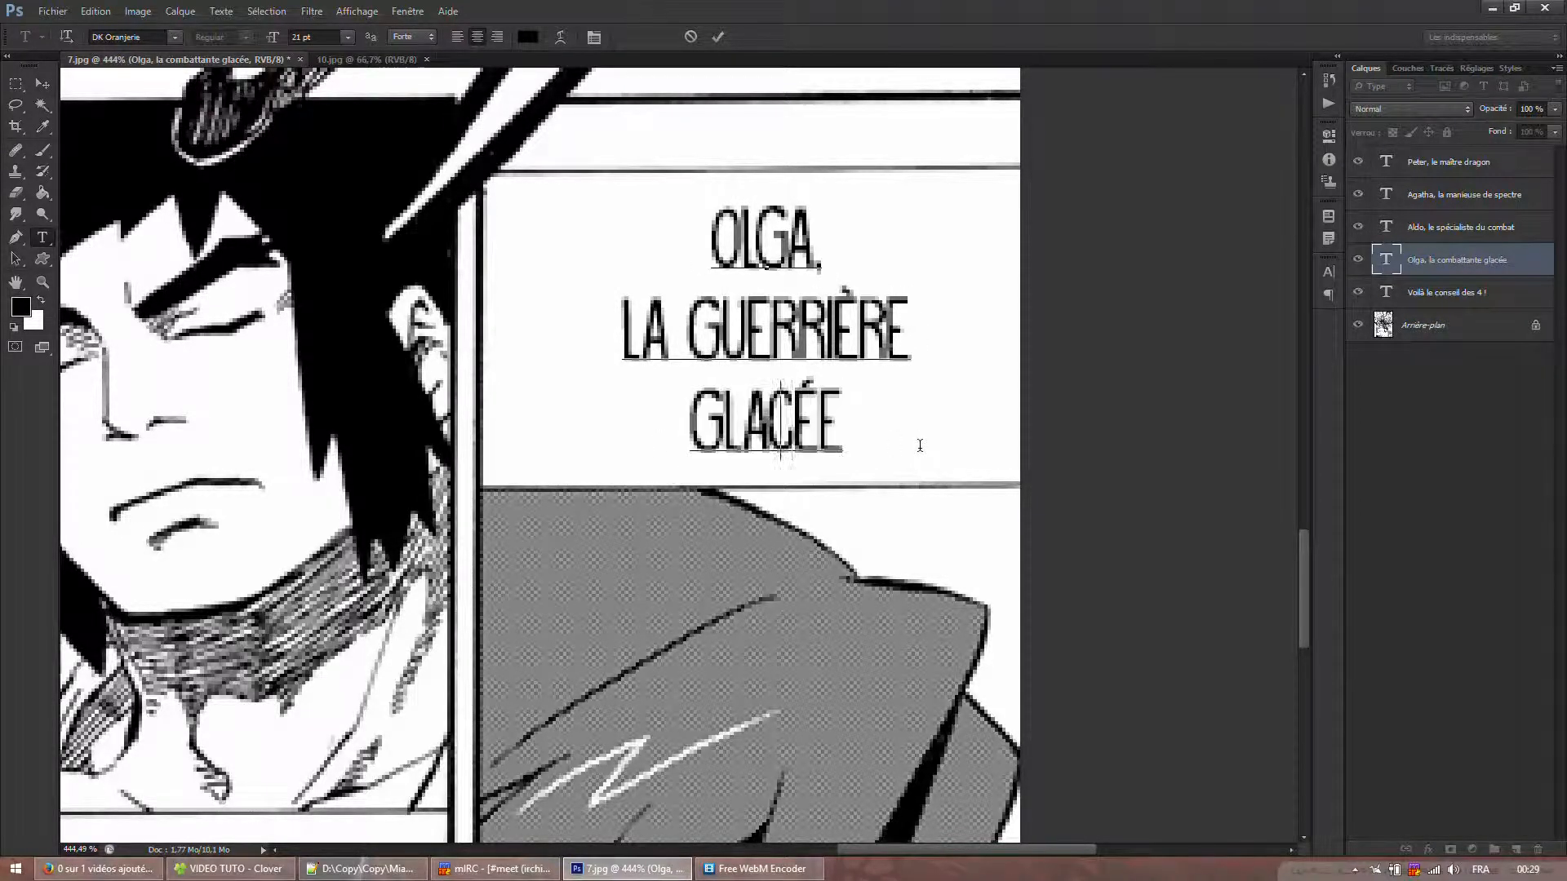
pyautogui.write('DE GLACE')
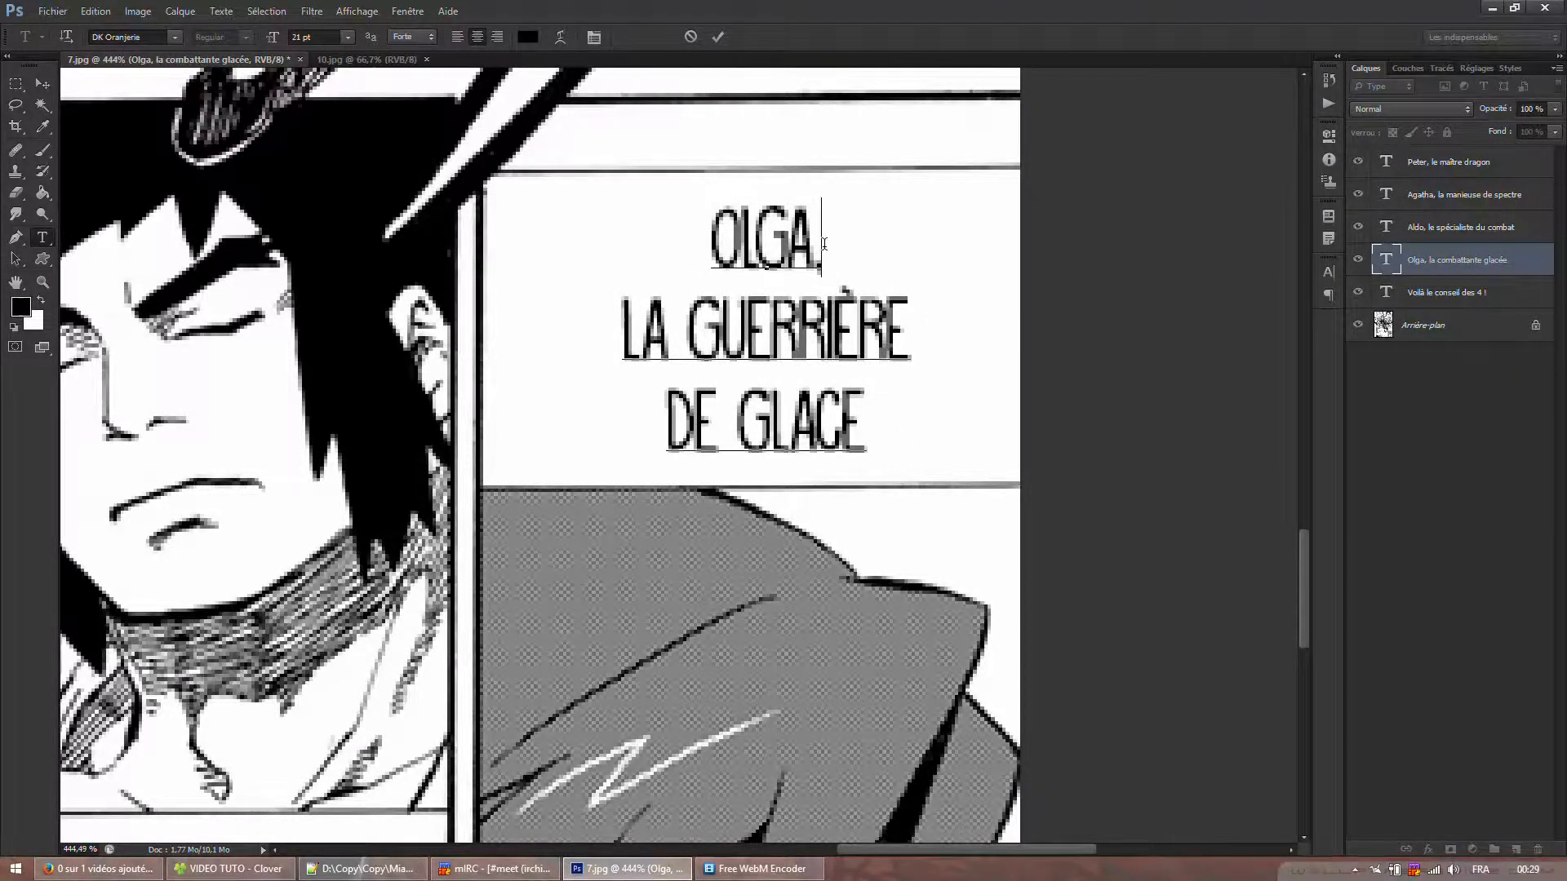
# - Enlarge only the name "OLGA," in the caption to 26 pt
pyautogui.moveTo(824, 244); pyautogui.dragTo(526, 218)
pyautogui.click(320, 39)
pyautogui.press('Up')
pyautogui.press('Up')
pyautogui.press('Up')
pyautogui.press('Up')
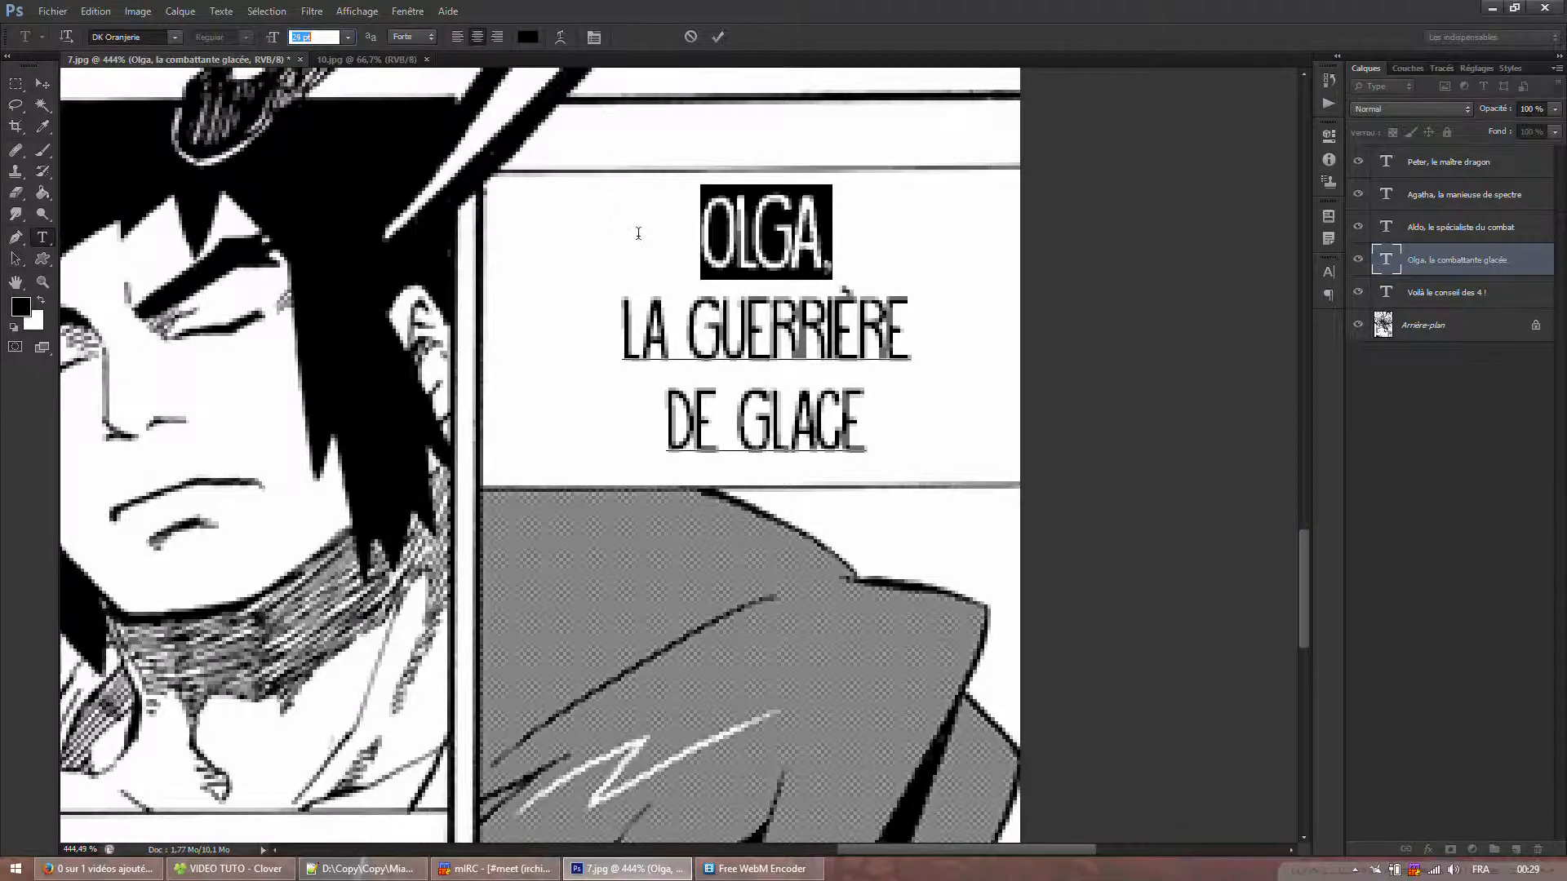
pyautogui.press('Up')
# - Set the lines "LA GUERRIÈRE" and "DE GLACE" in the Olga caption to 20 pt
pyautogui.moveTo(637, 305); pyautogui.dragTo(451, 127)
pyautogui.press('Return')
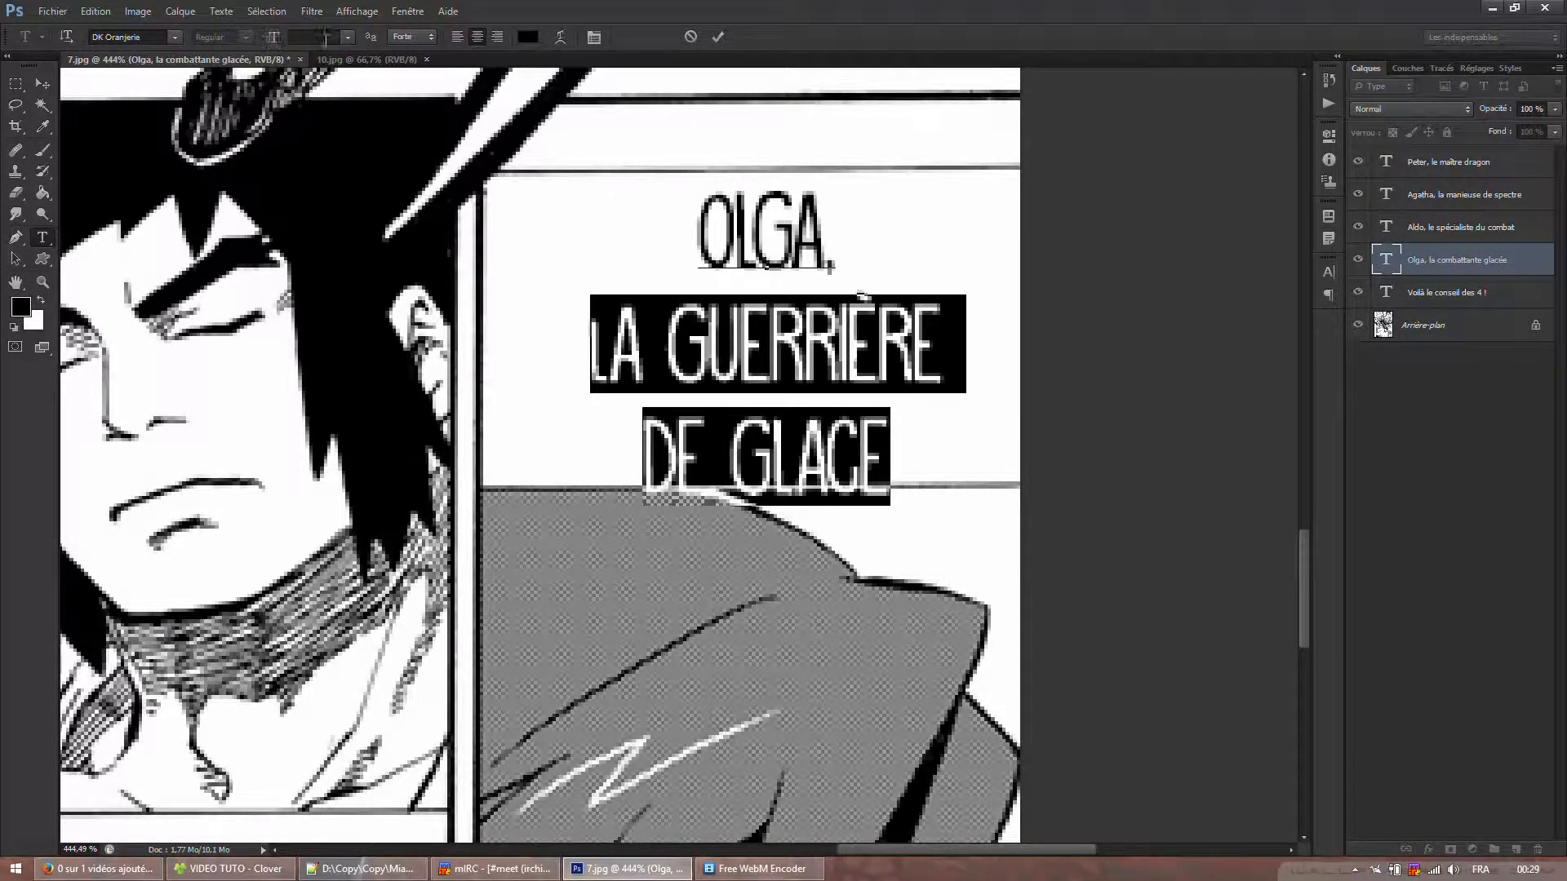
pyautogui.click(347, 42)
pyautogui.click(327, 232)
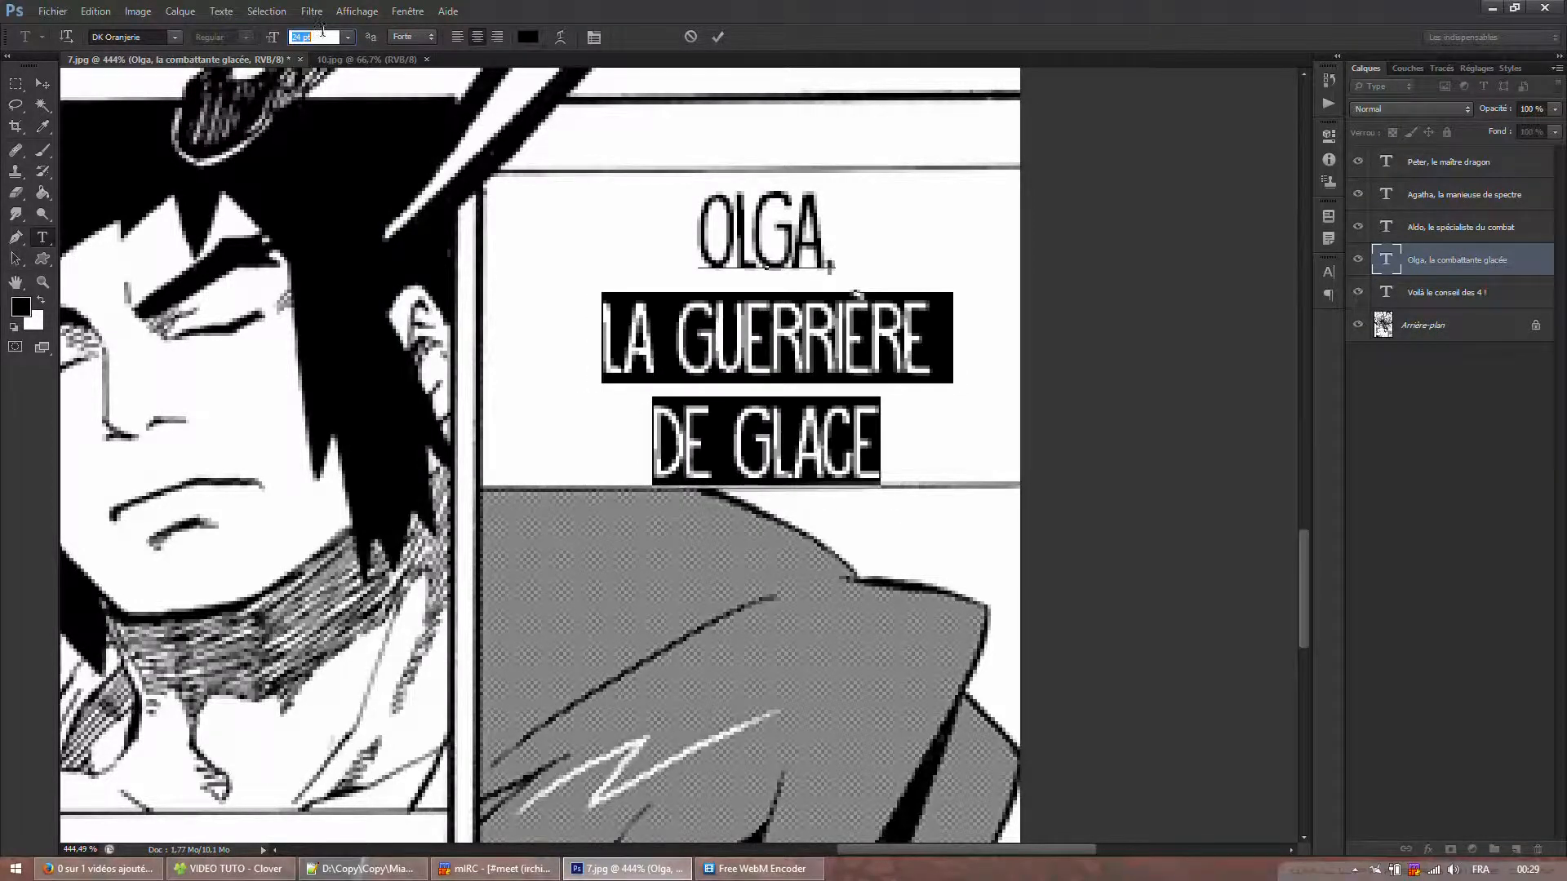
pyautogui.write('20')
pyautogui.press('Return')
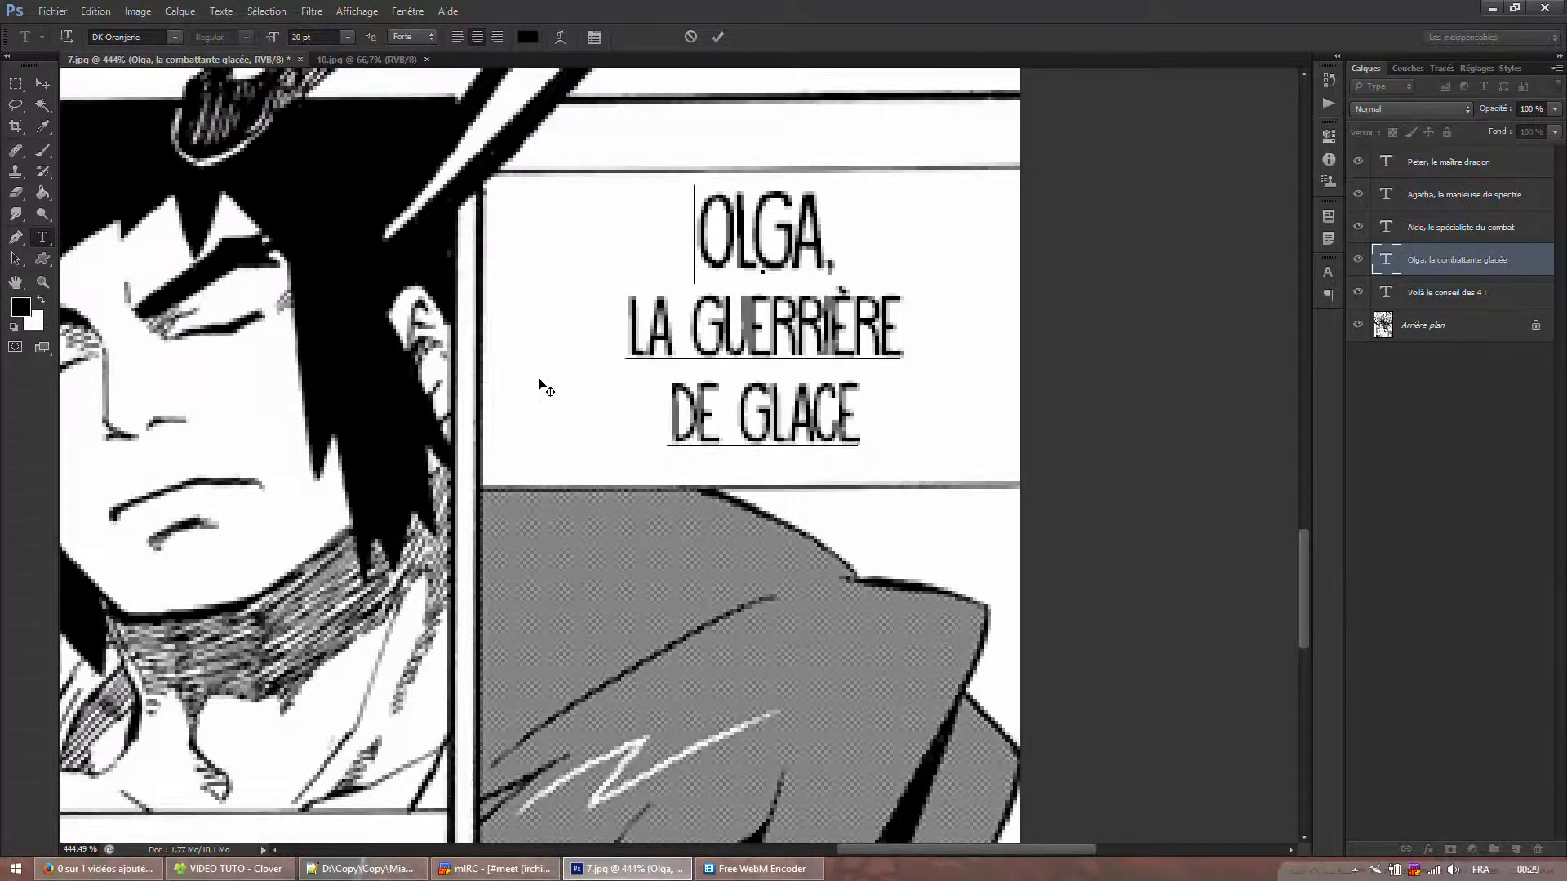
# - Move the Olga caption slightly down to centre it in its box, commit it and check the whole page
pyautogui.moveTo(545, 390); pyautogui.dragTo(548, 396)
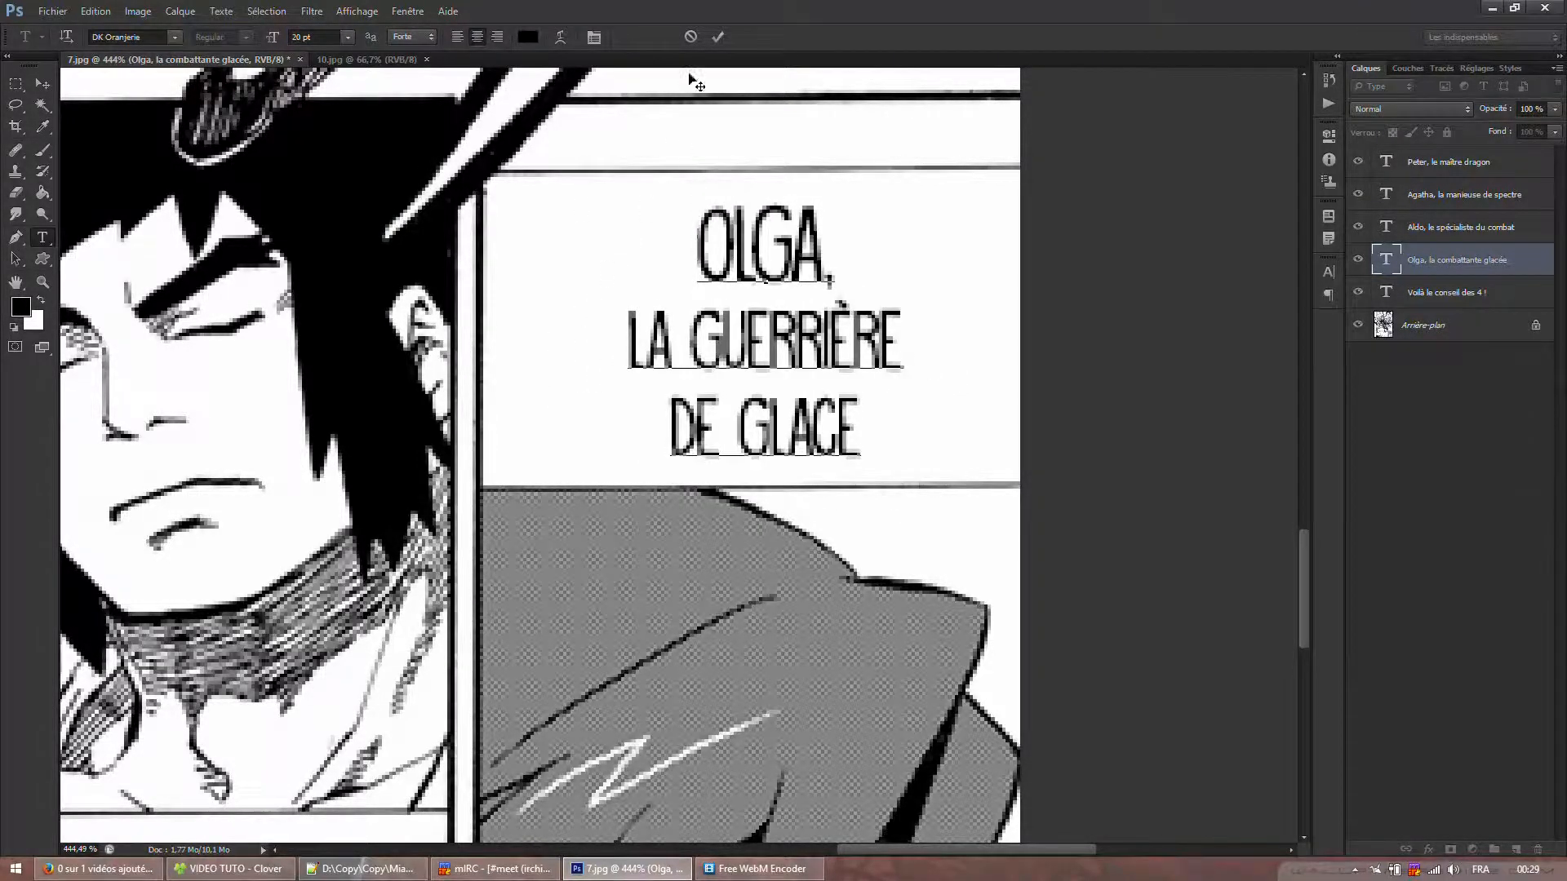
pyautogui.click(722, 44)
pyautogui.scroll(-5, 779, 394)
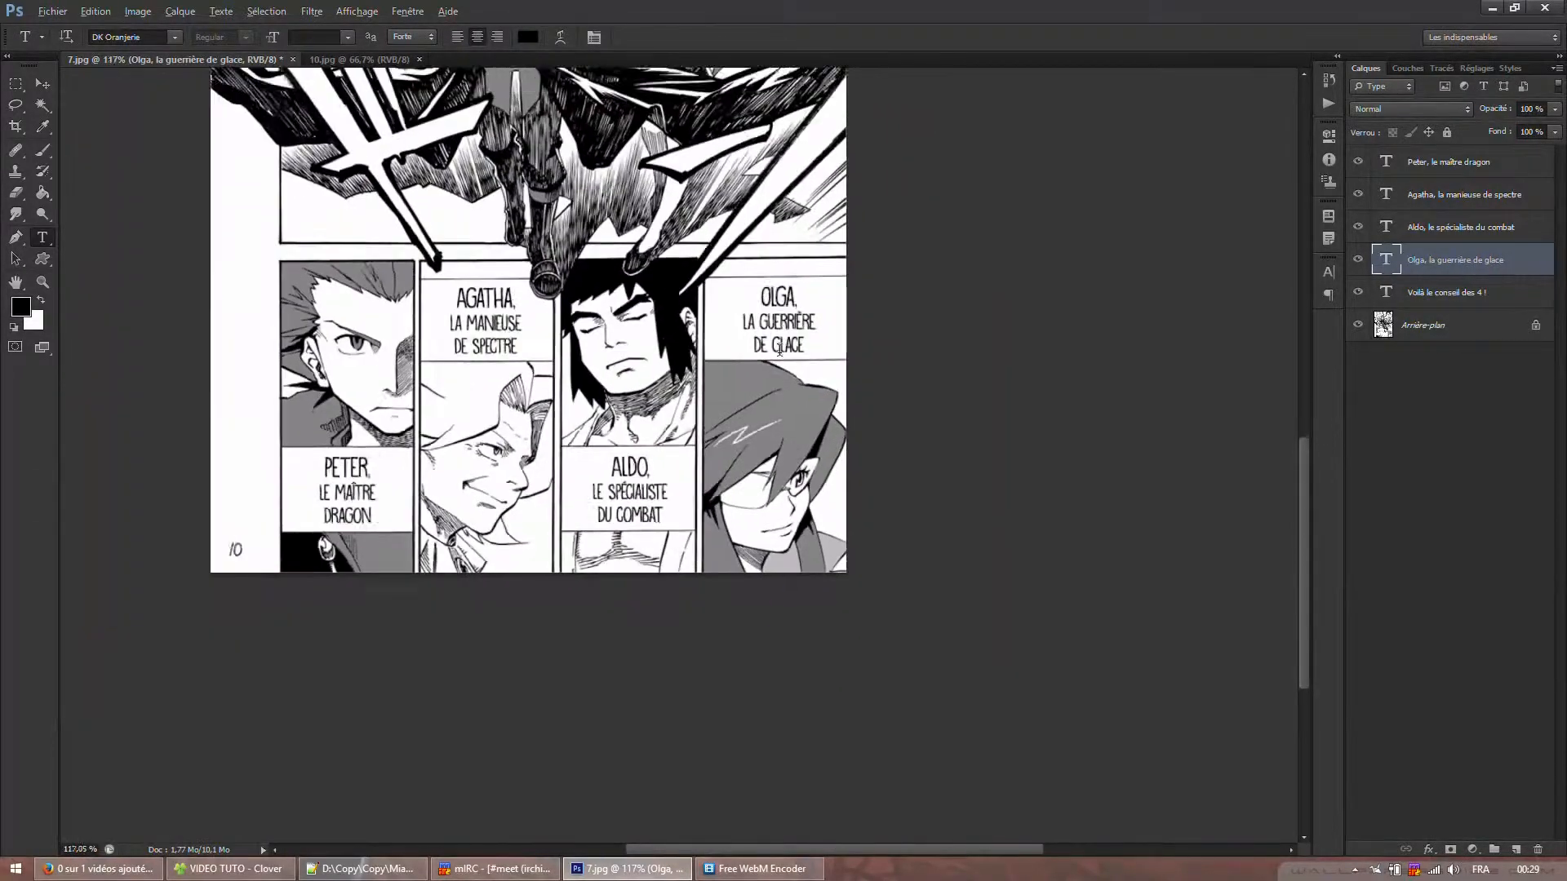
pyautogui.scroll(1, 779, 395)
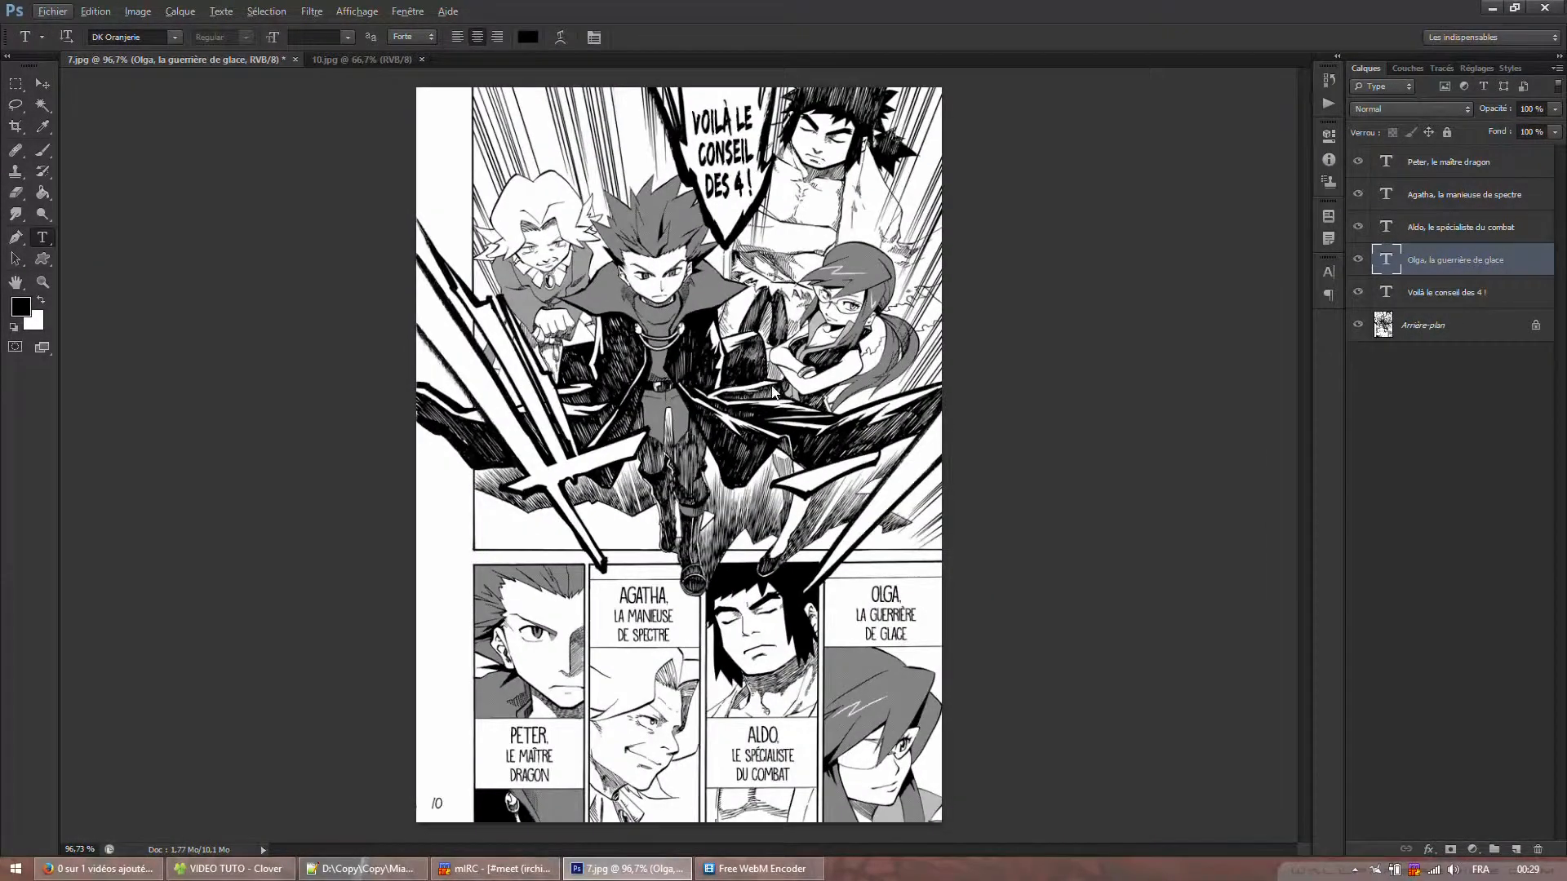
# - Save the lettered page as 7.psd, and save it again in JPEG format at Maximum quality
pyautogui.hotkey('ctrl', 'shift', 's')
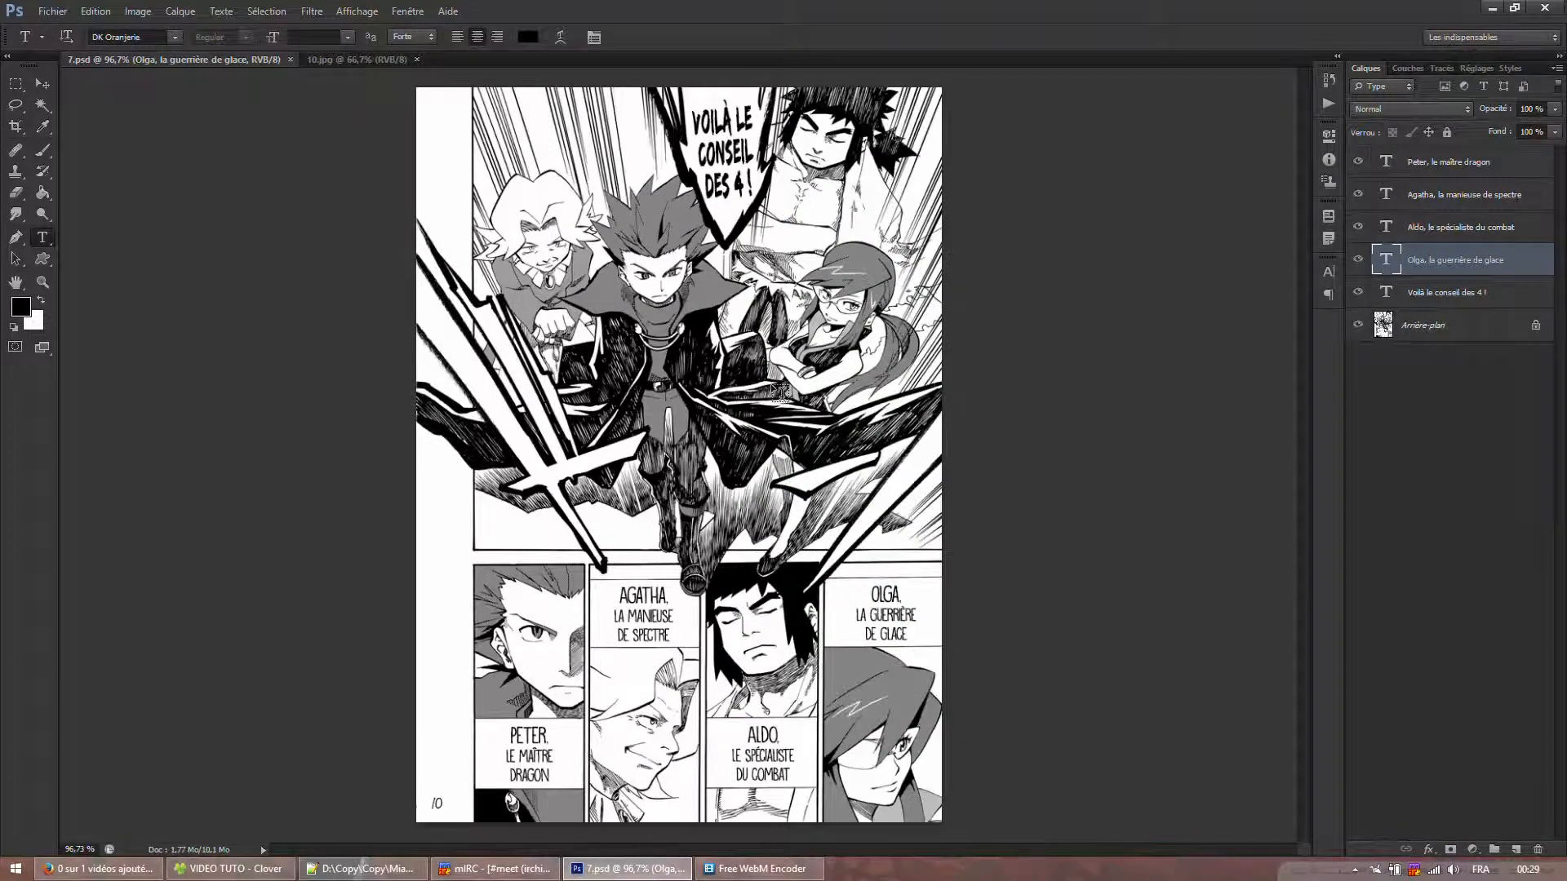
pyautogui.hotkey('ctrl', 'shift', 's')
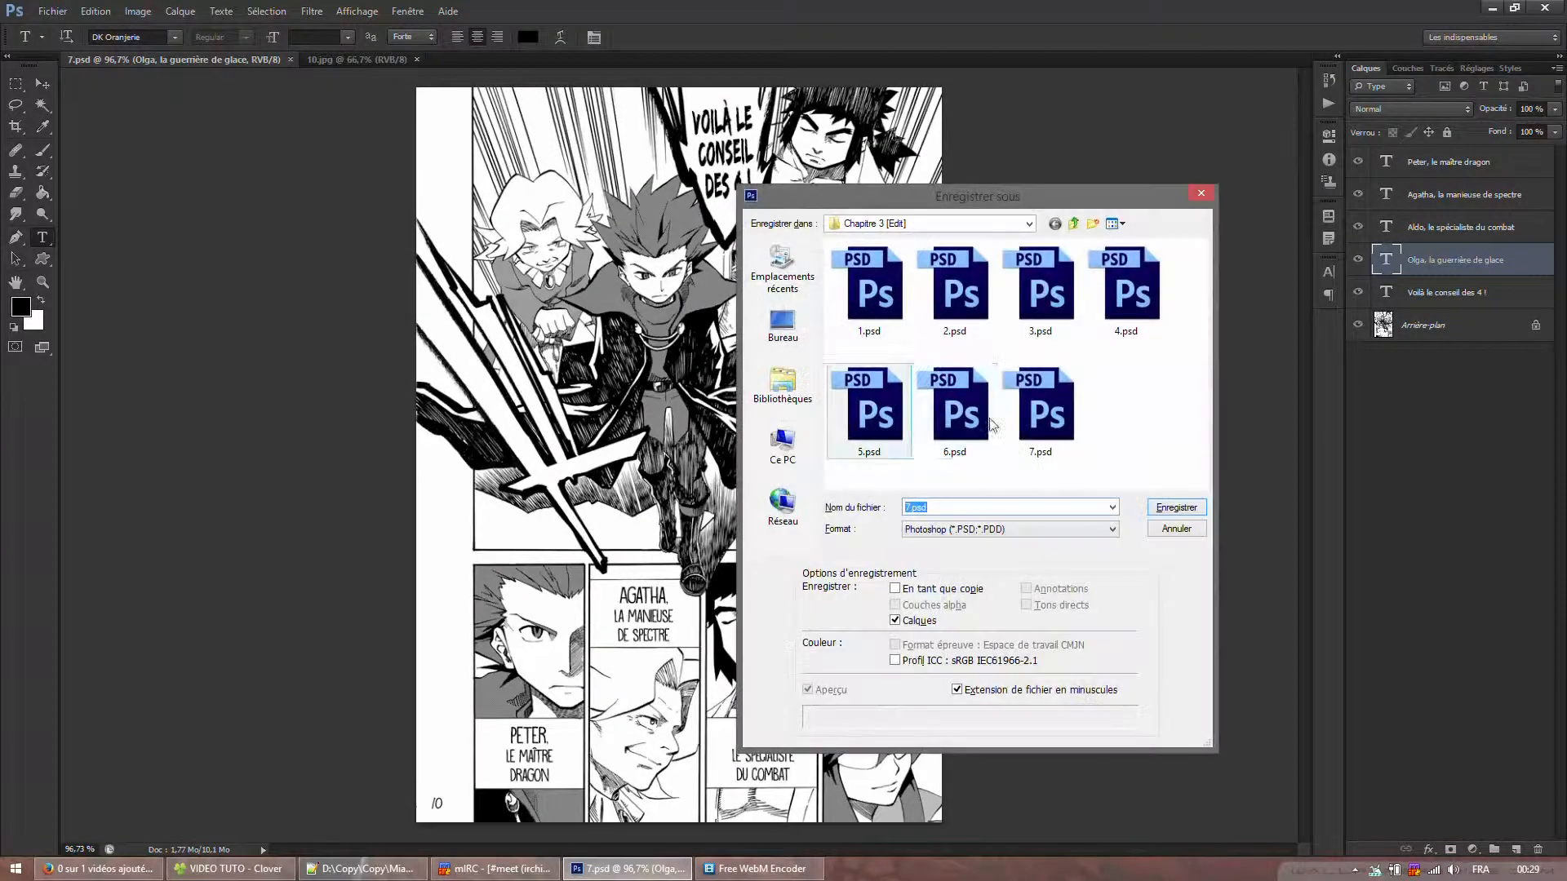
pyautogui.click(1009, 530)
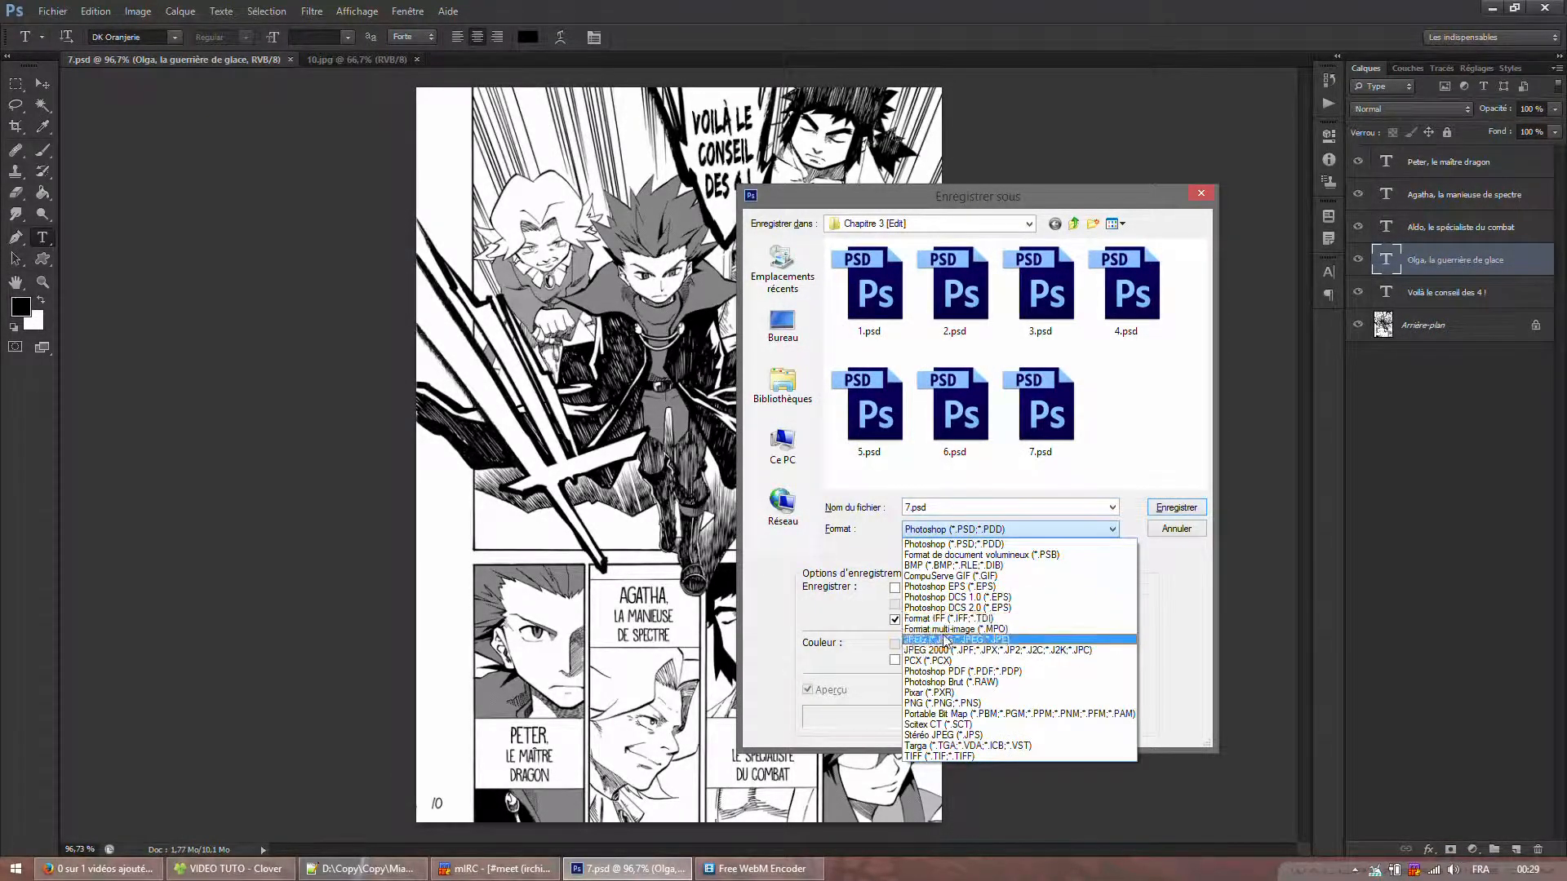
pyautogui.click(944, 639)
pyautogui.click(1176, 508)
pyautogui.click(726, 340)
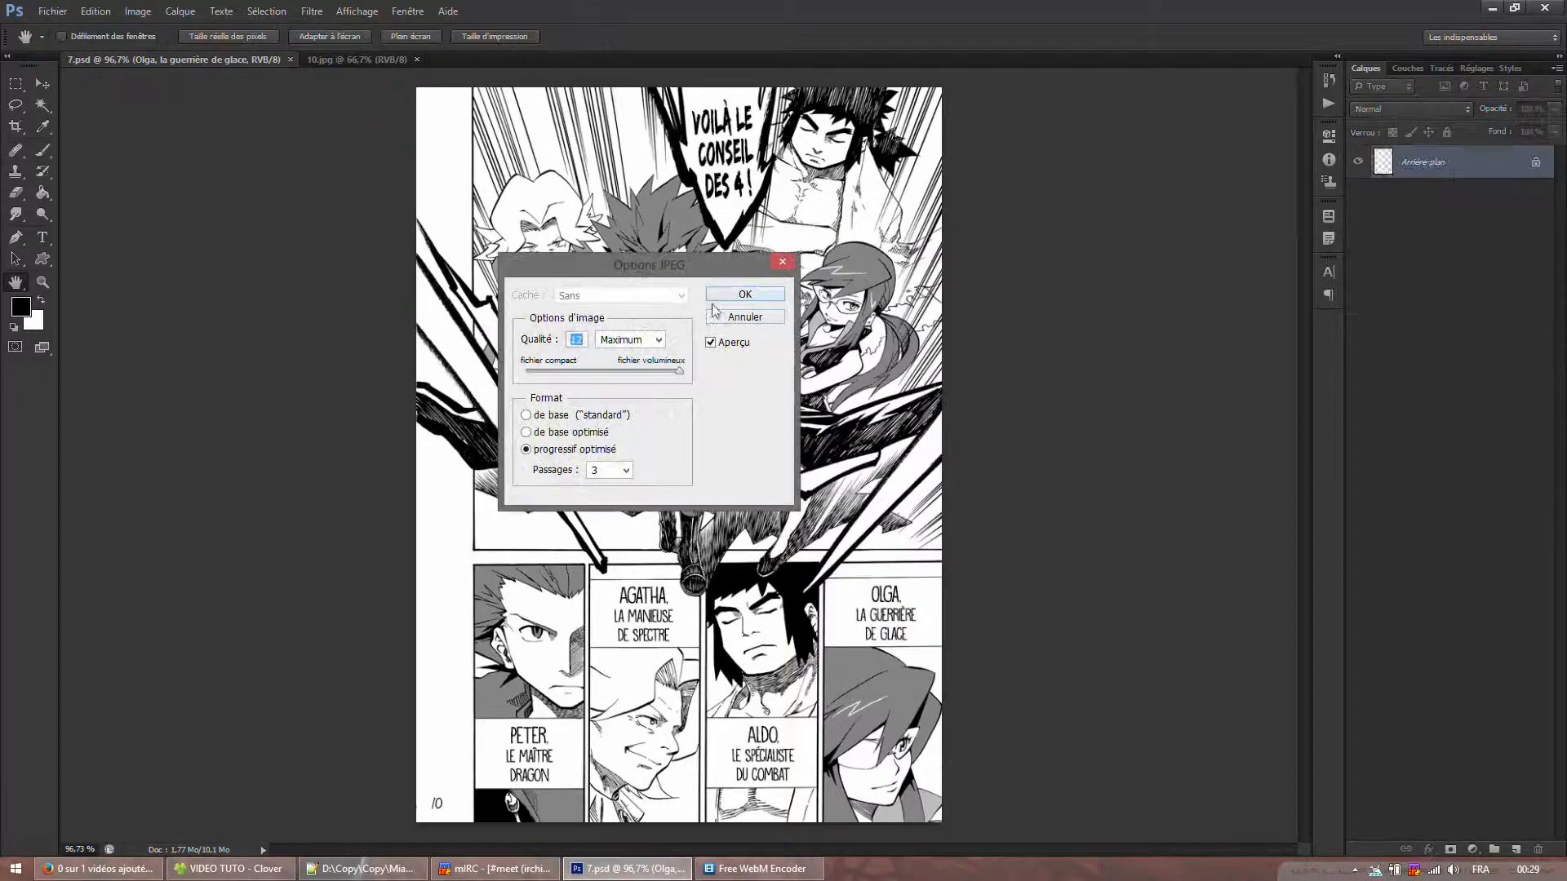
pyautogui.click(717, 295)
# - Switch to the 10.jpg page and examine the Japanese sound effects in its lower panels
pyautogui.click(340, 66)
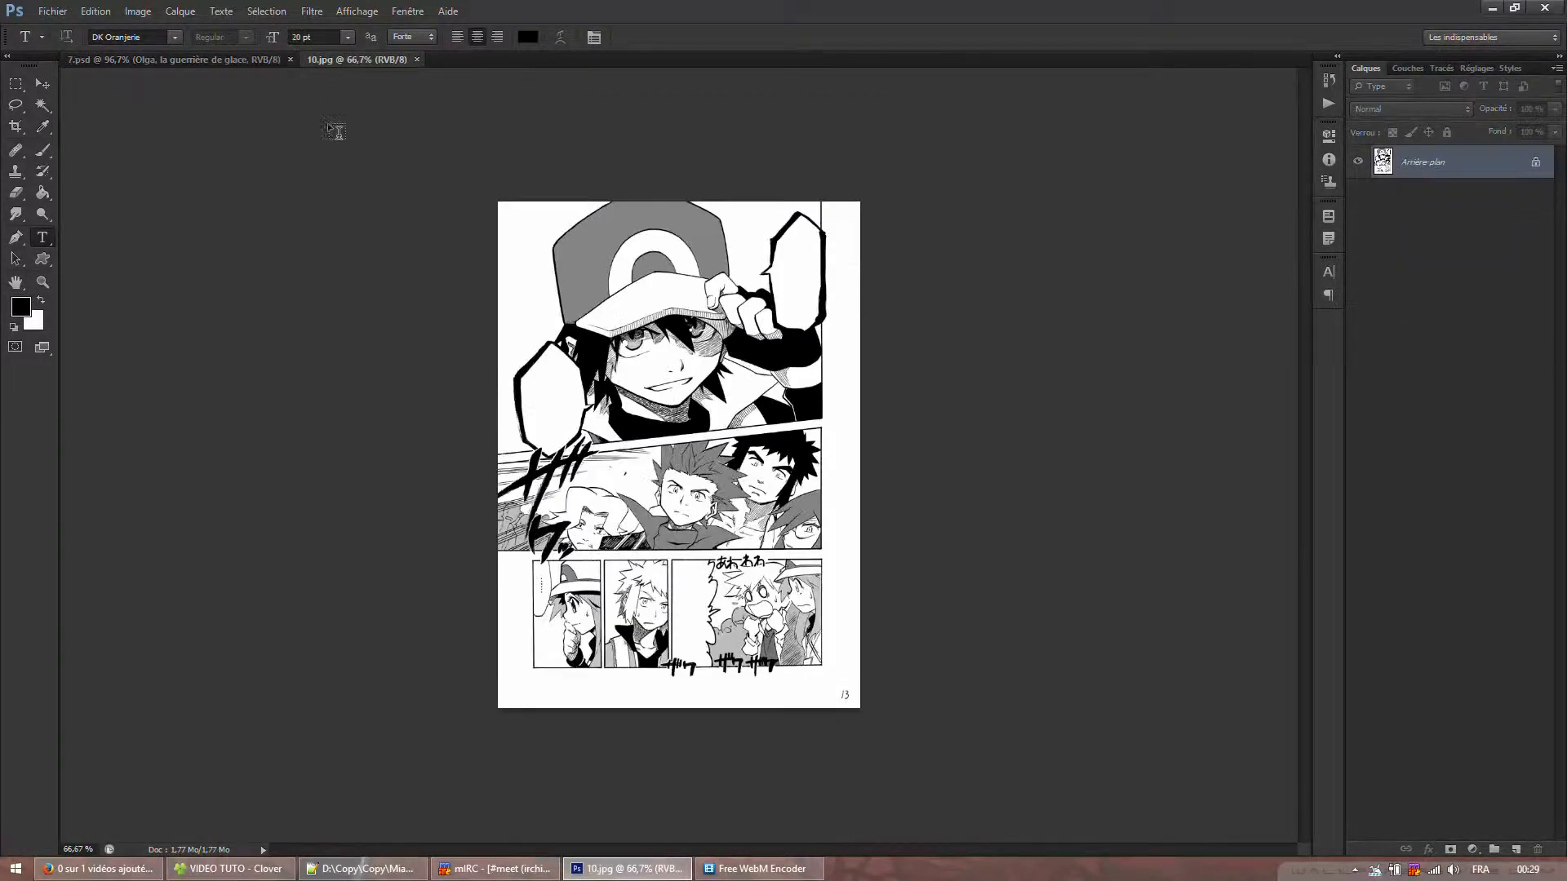
pyautogui.doubleClick(43, 282)
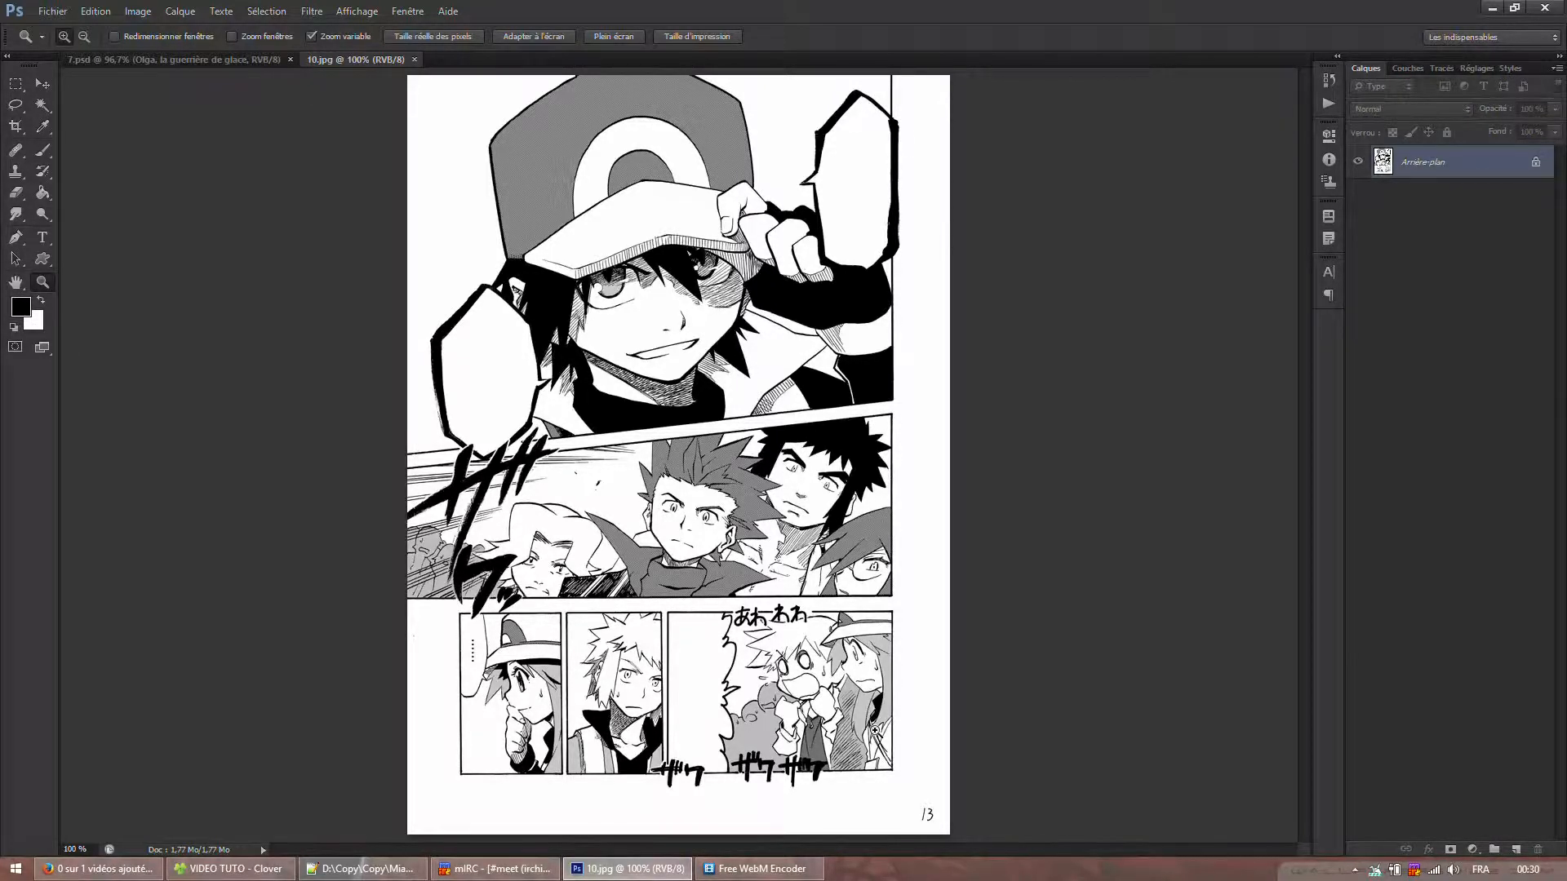
pyautogui.scroll(10, 772, 794)
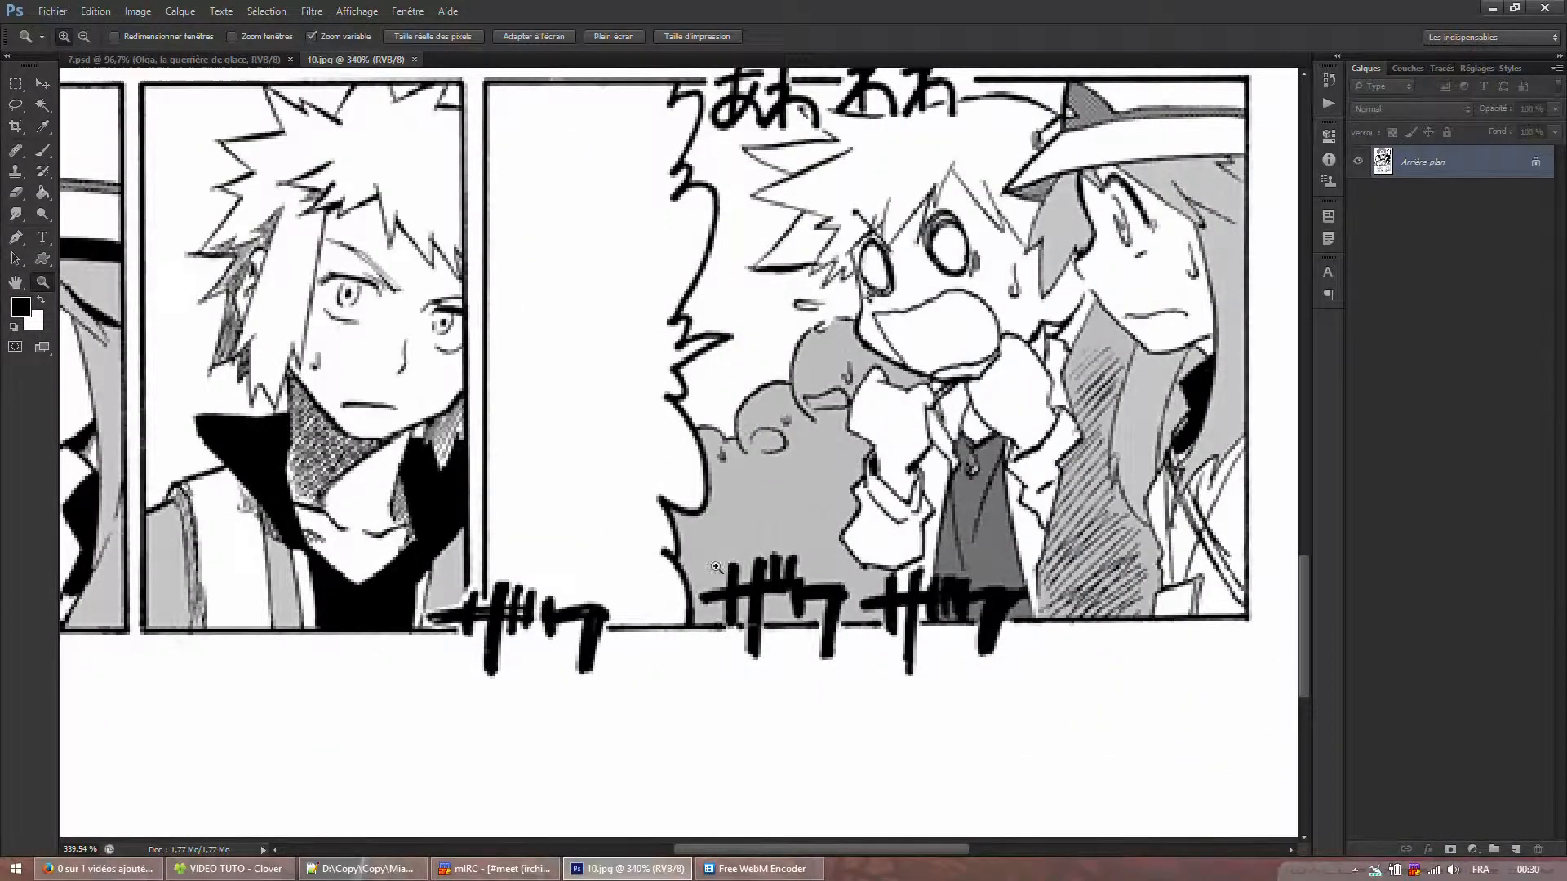
pyautogui.scroll(-7, 826, 610)
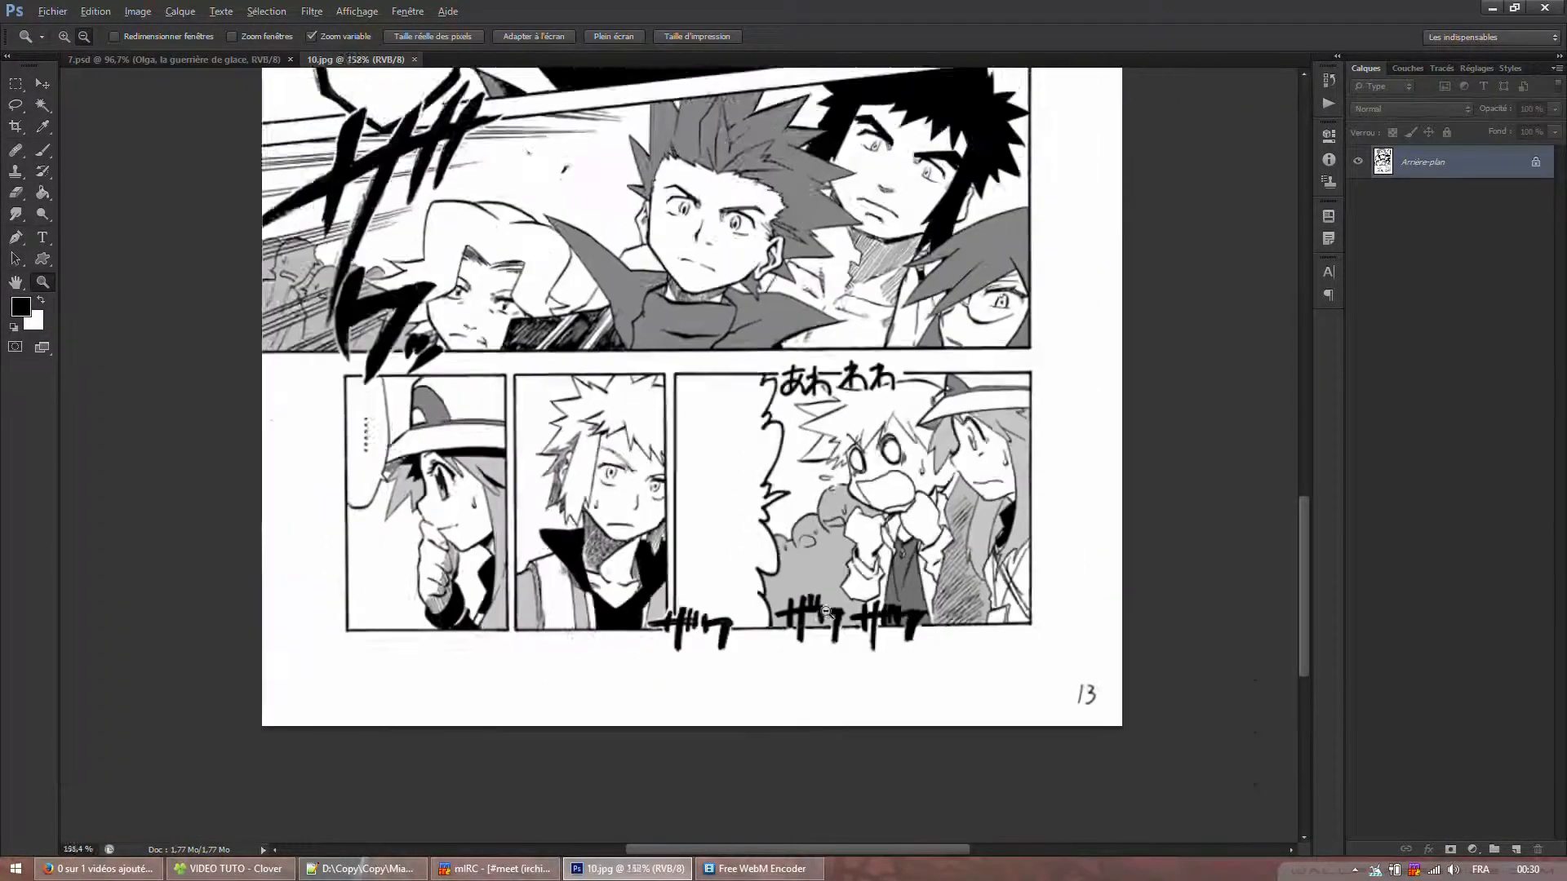
# - Switch to the Chapitre 3 [Edit] folder in the file explorer, open 14.jpg in the photo viewer and leaf through to 33.jpg
pyautogui.click(231, 868)
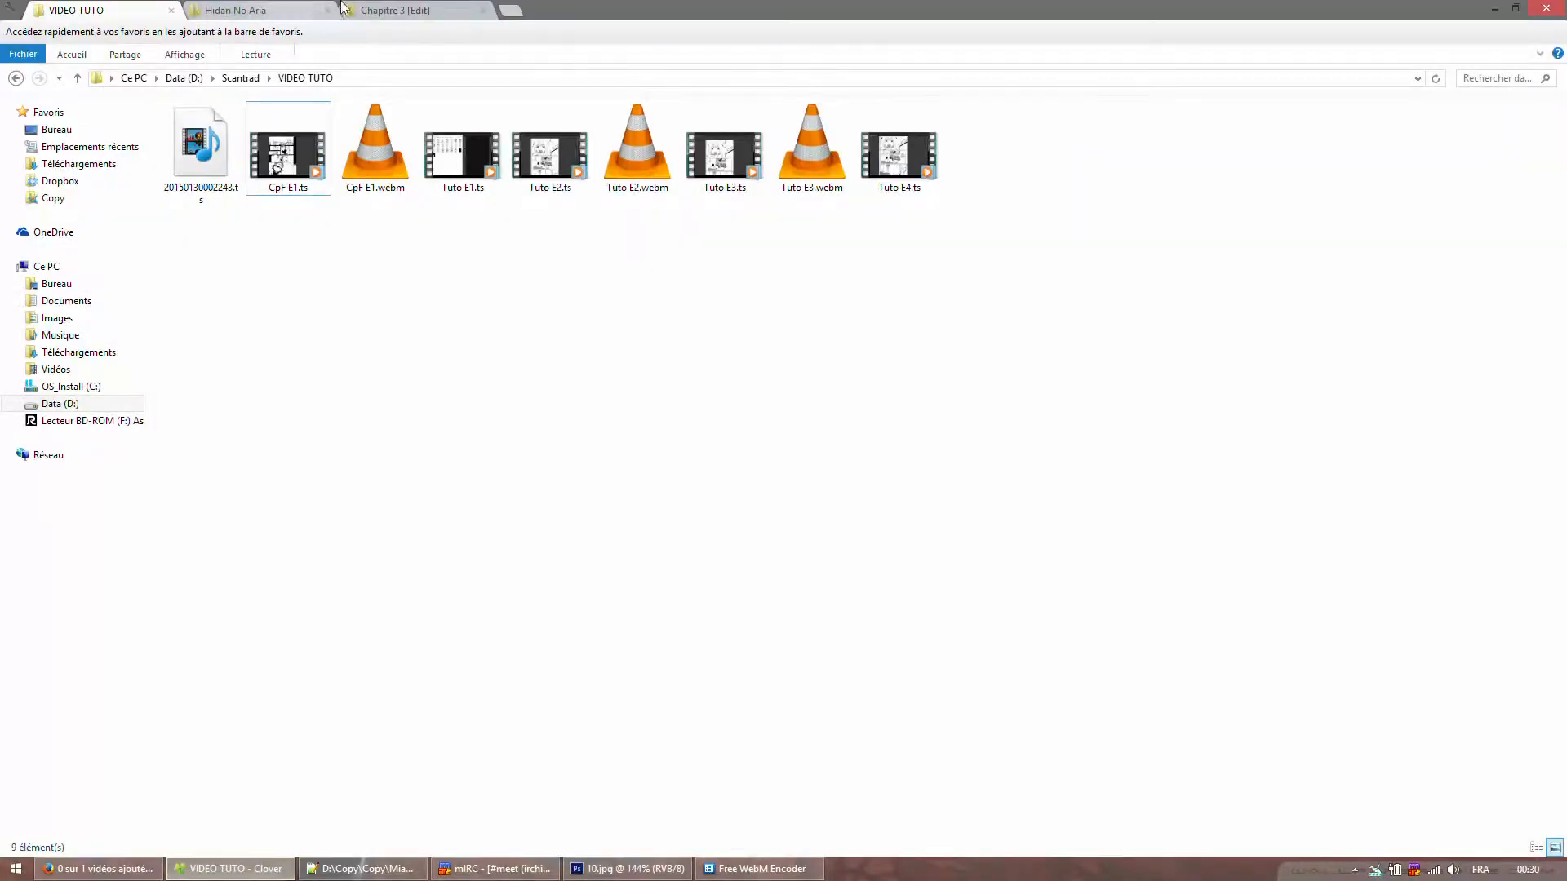
pyautogui.click(342, 8)
pyautogui.doubleClick(543, 236)
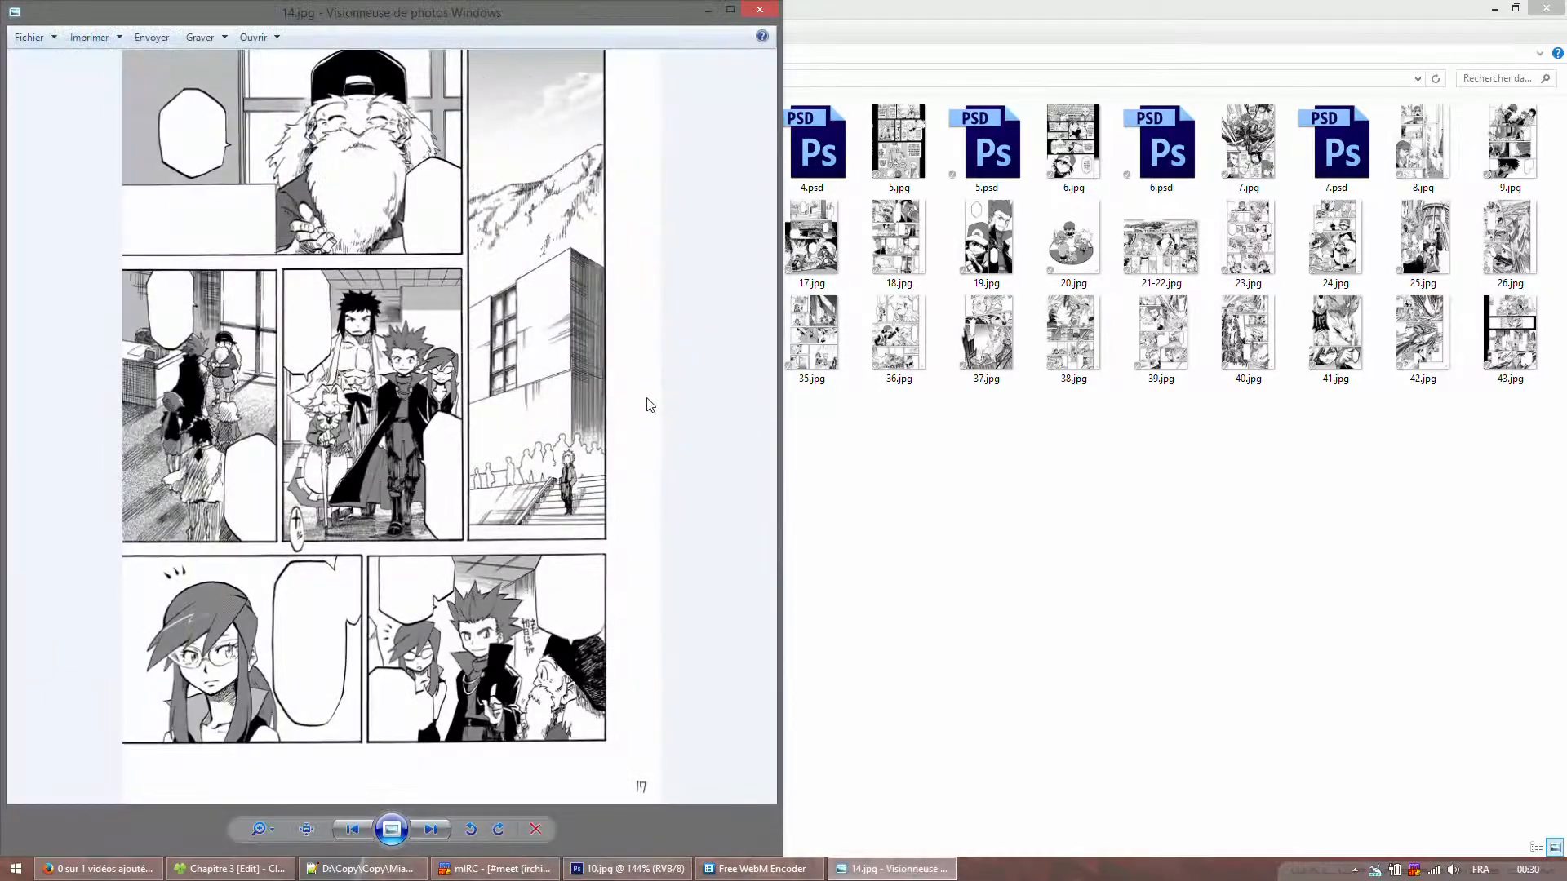
pyautogui.scroll(-3, 648, 406)
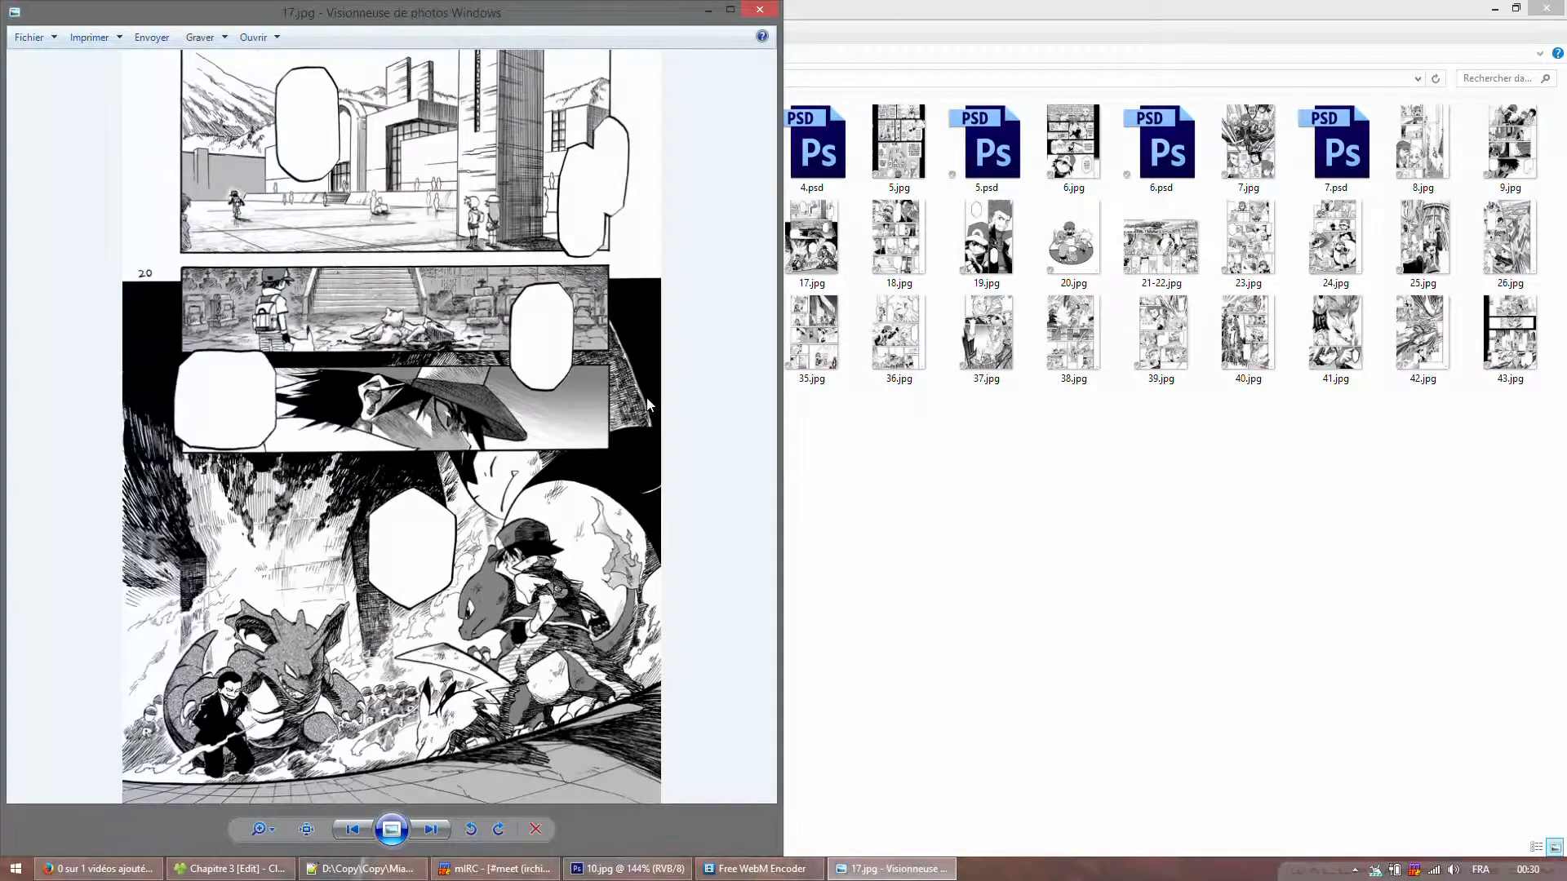
pyautogui.scroll(-5, 648, 403)
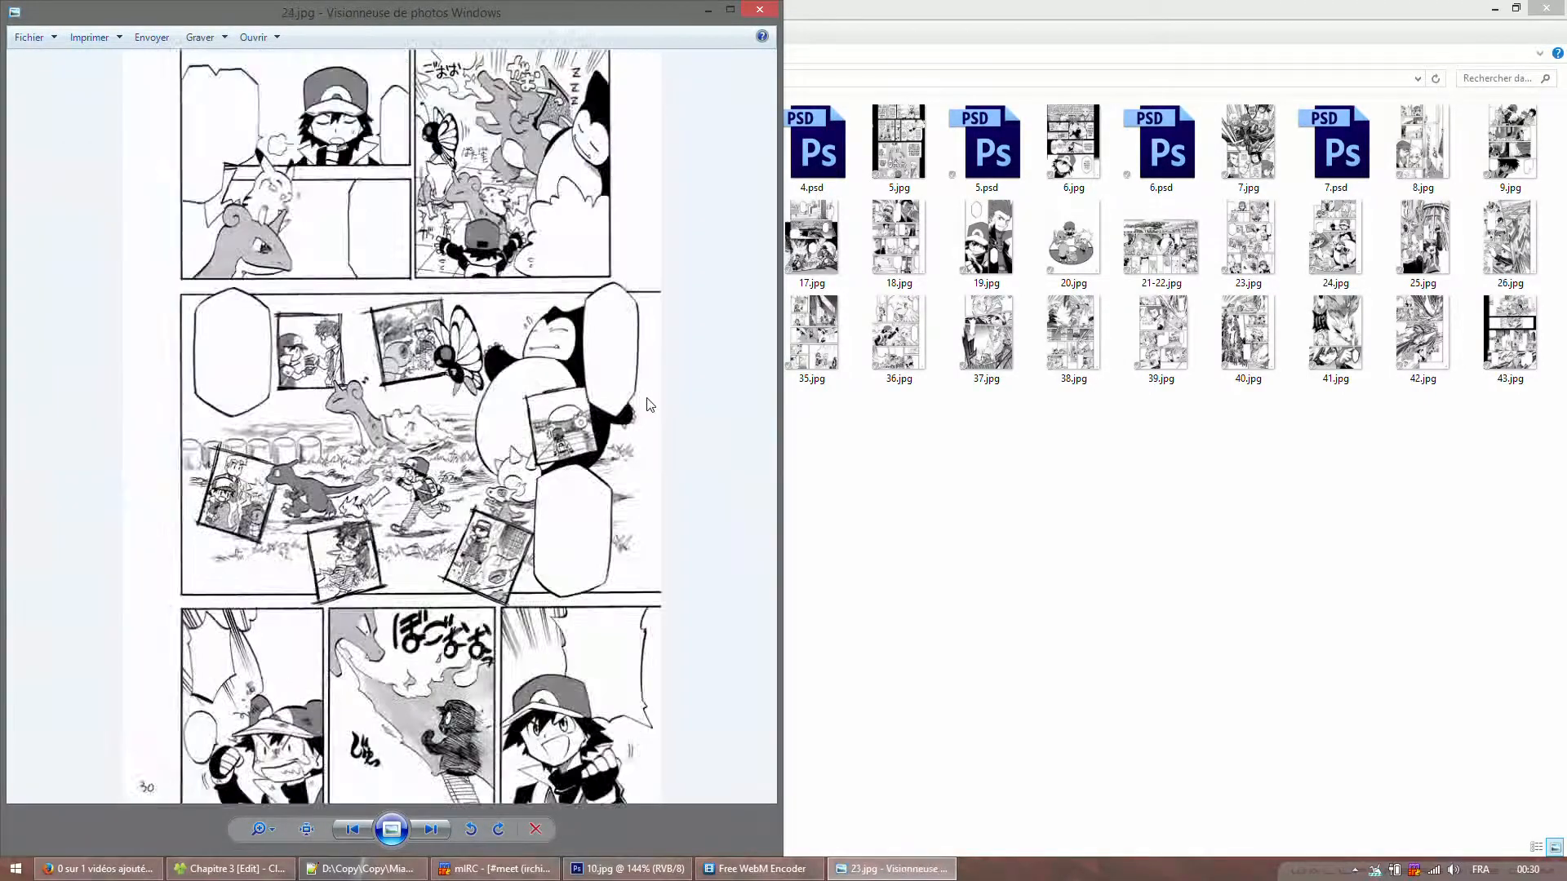
pyautogui.scroll(-5, 648, 406)
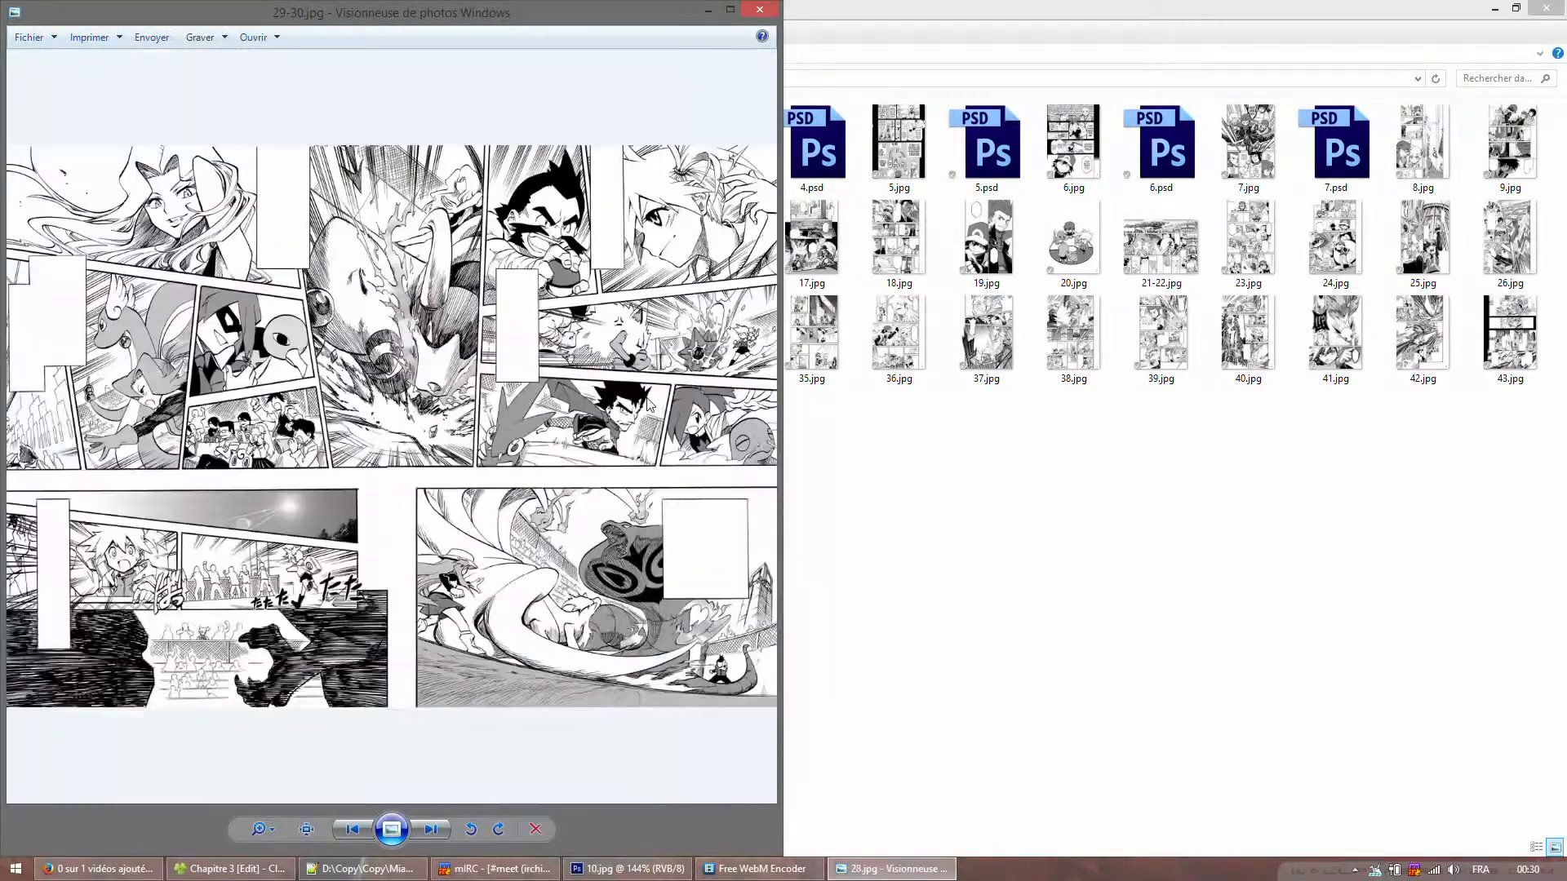
pyautogui.scroll(-3, 649, 406)
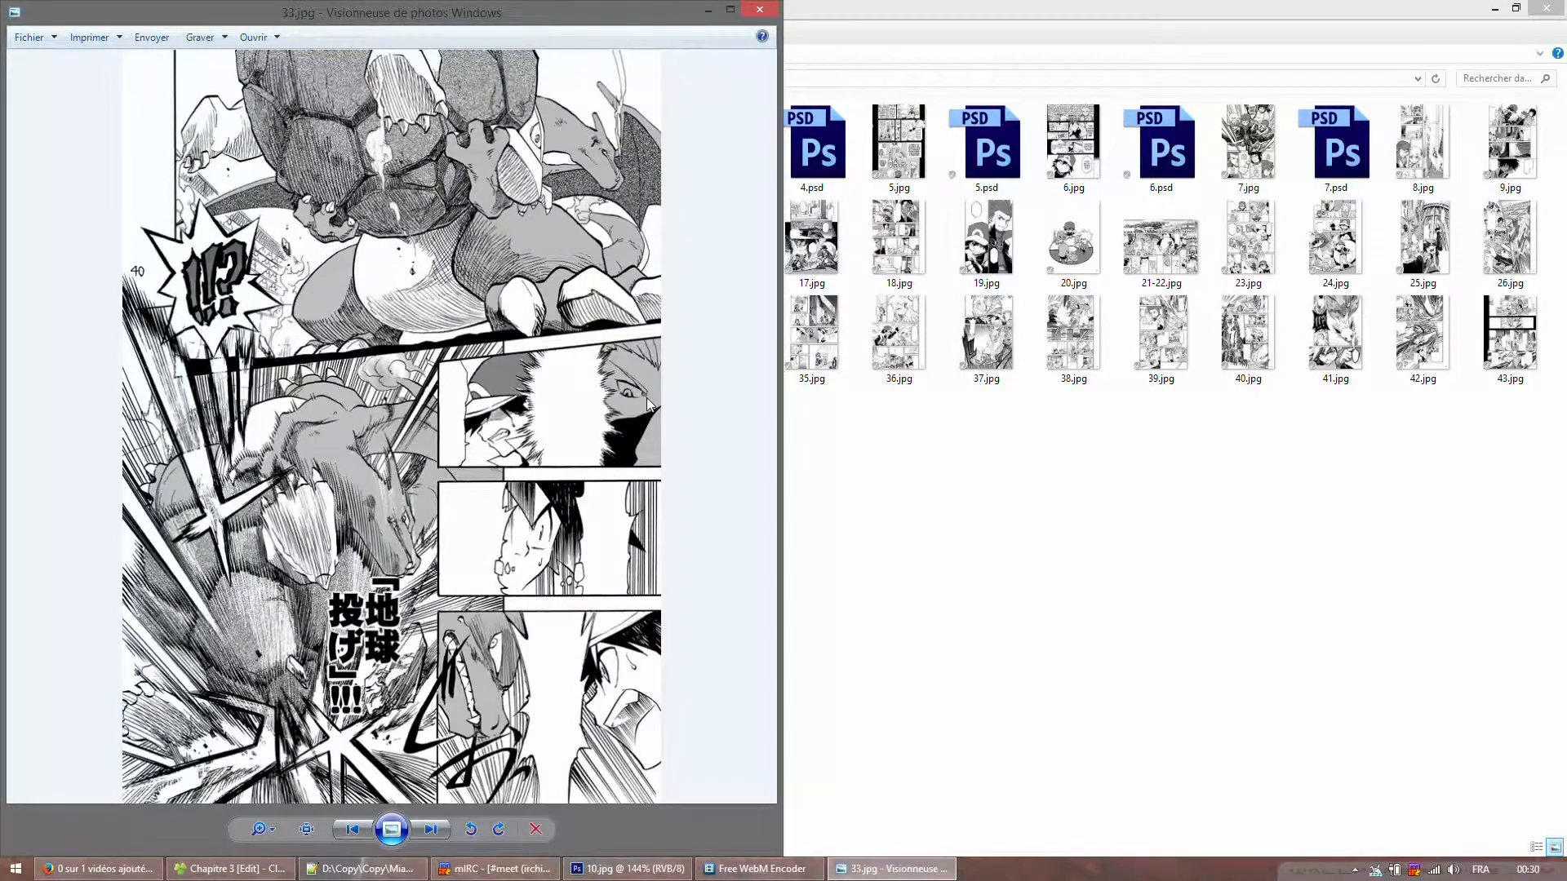
# - Examine the Japanese attack title, the sound effects and the upper panel's burst bubble on 33.jpg
pyautogui.scroll(3, 649, 403)
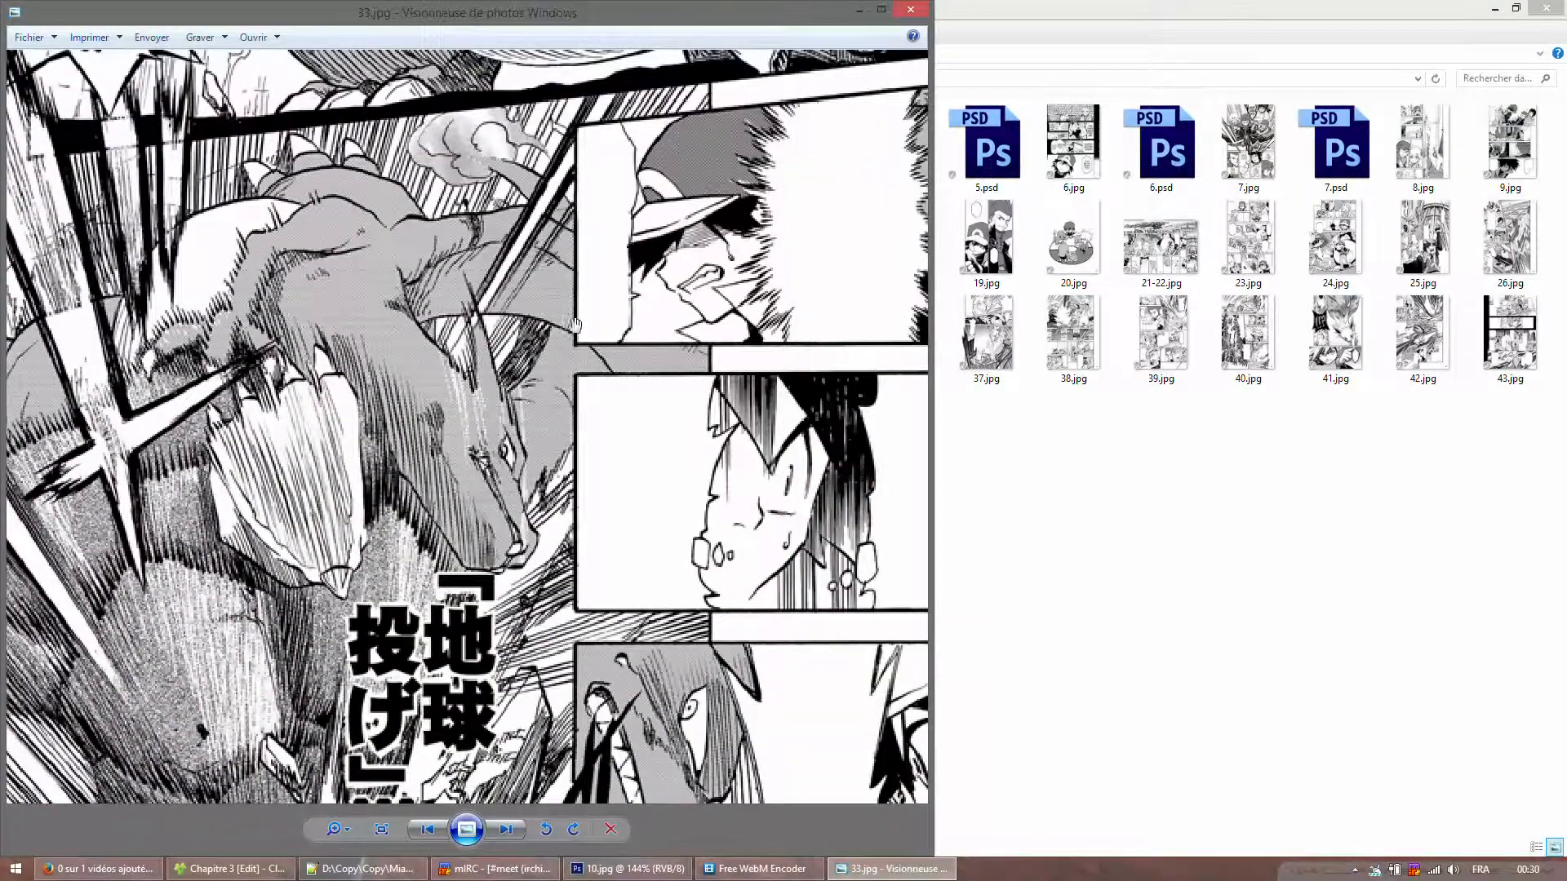
pyautogui.moveTo(576, 324); pyautogui.dragTo(656, 89)
pyautogui.scroll(-2, 583, 415)
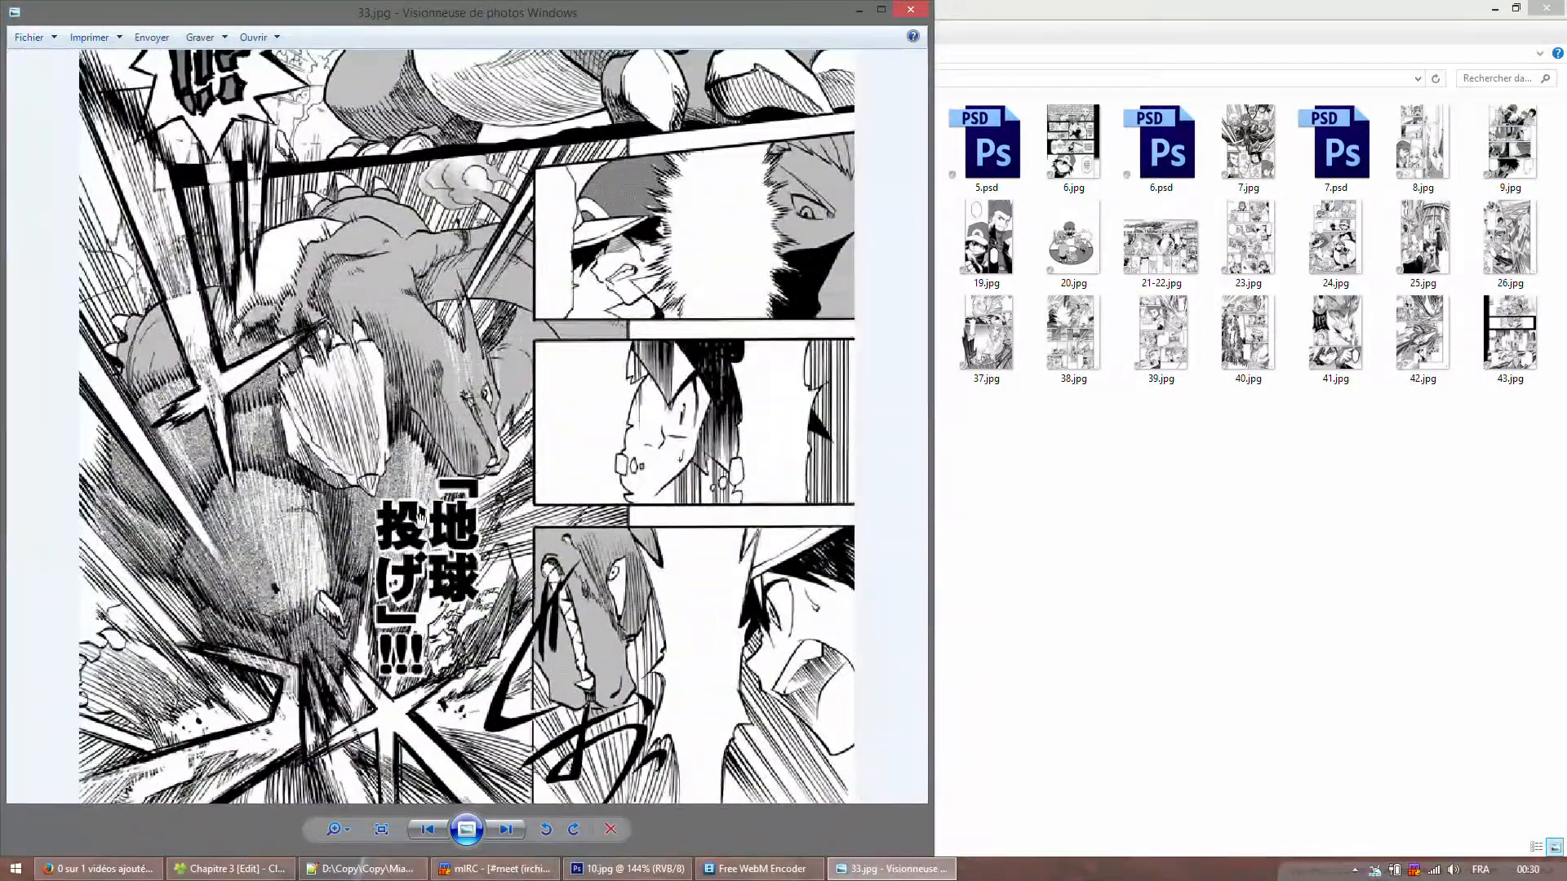
pyautogui.moveTo(494, 372); pyautogui.dragTo(466, 680)
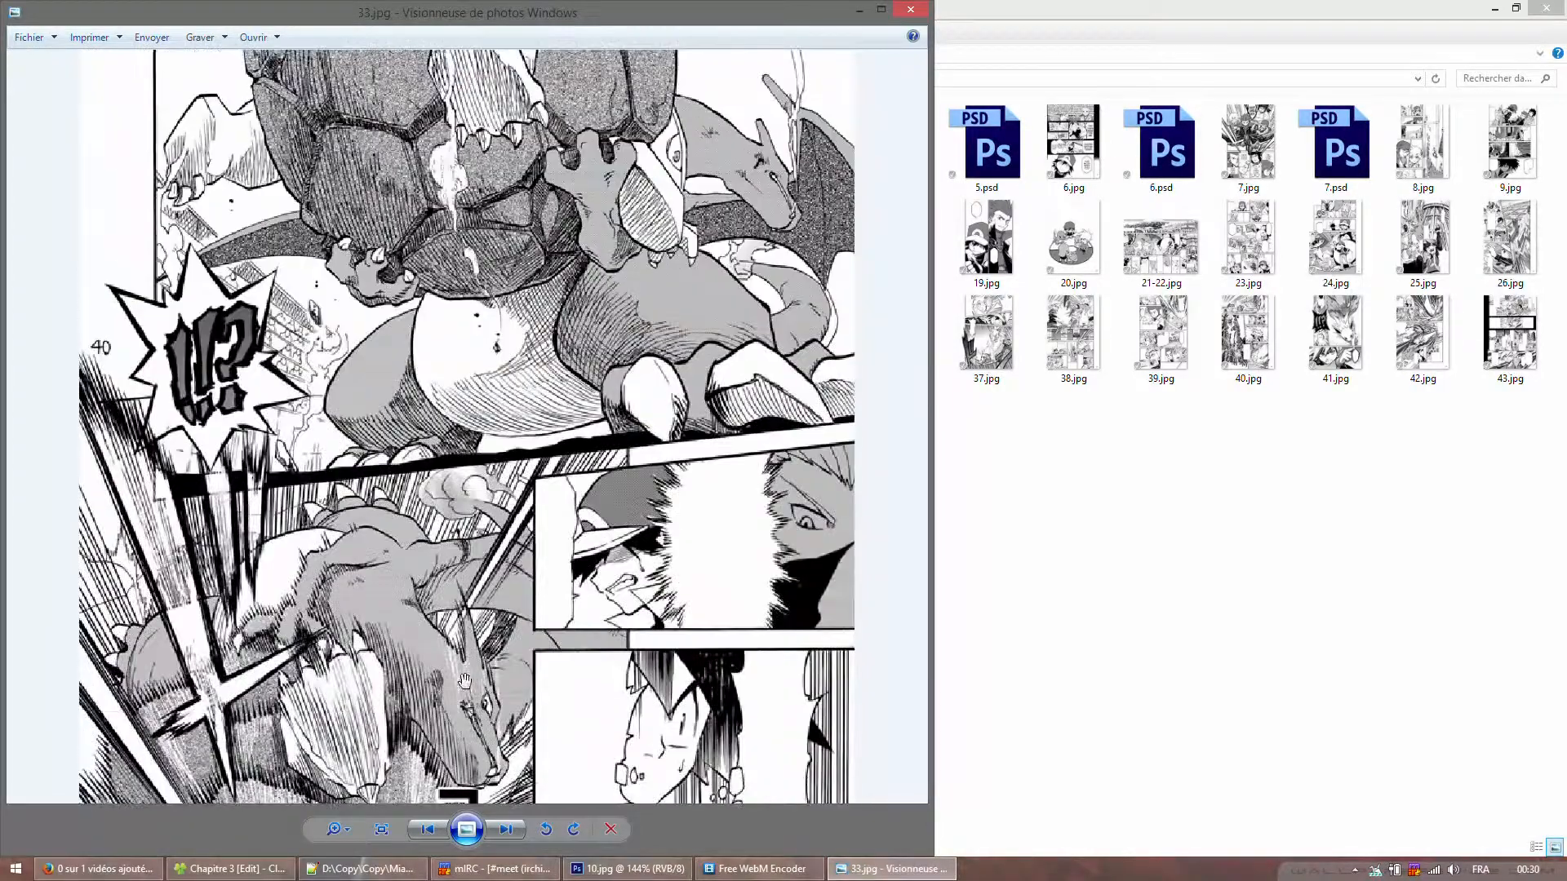
# - Go forward to 35.jpg and examine the Japanese narration over the middle panels and the empty bubbles around it
pyautogui.press('Right')
pyautogui.press('Right')
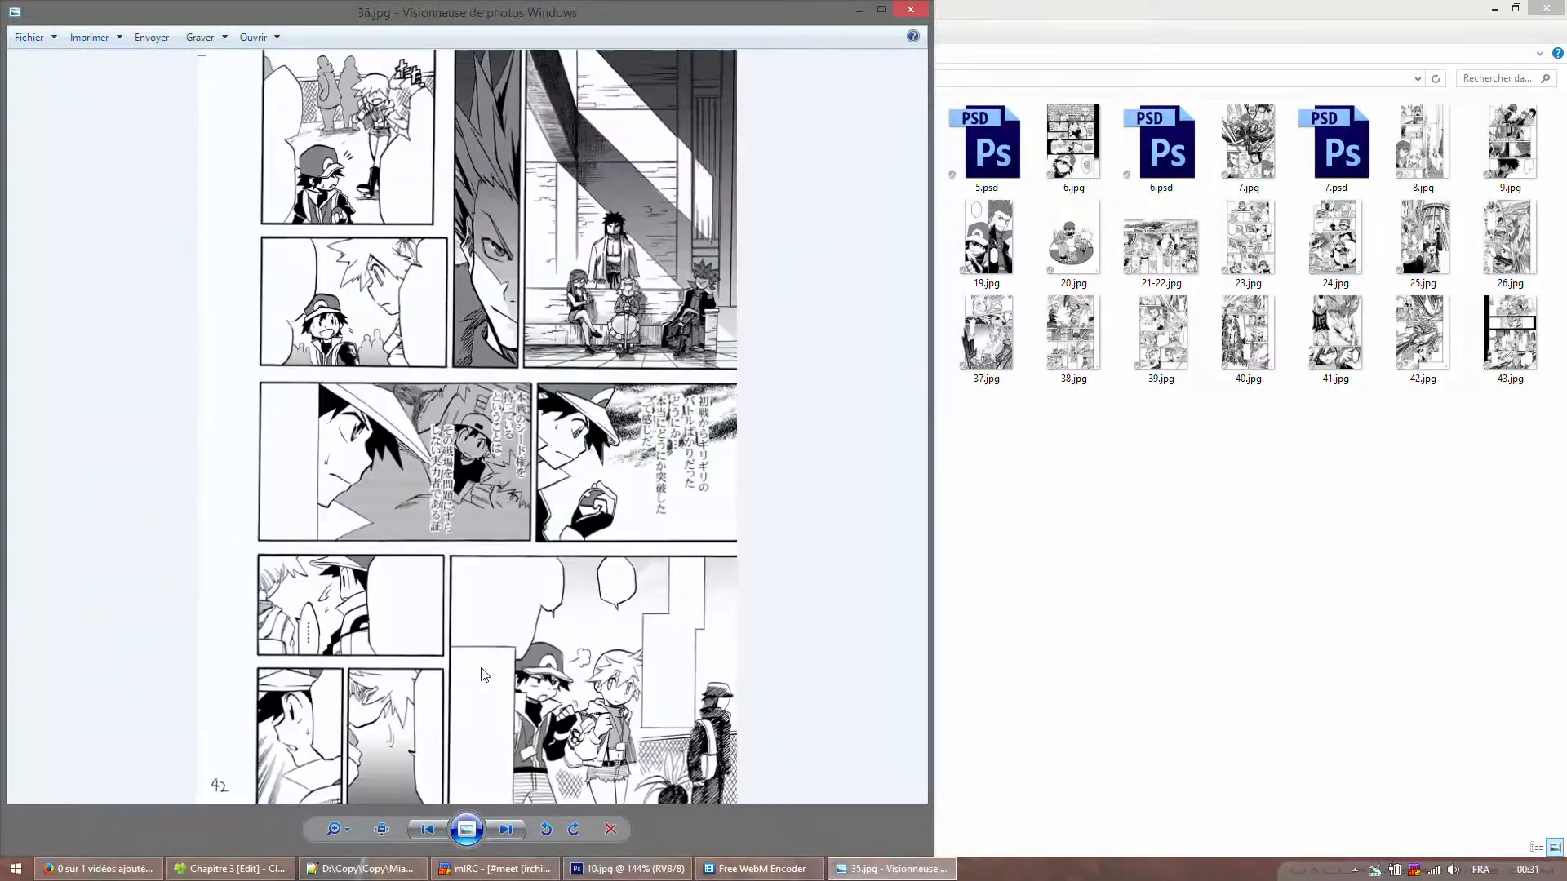
pyautogui.scroll(2, 664, 505)
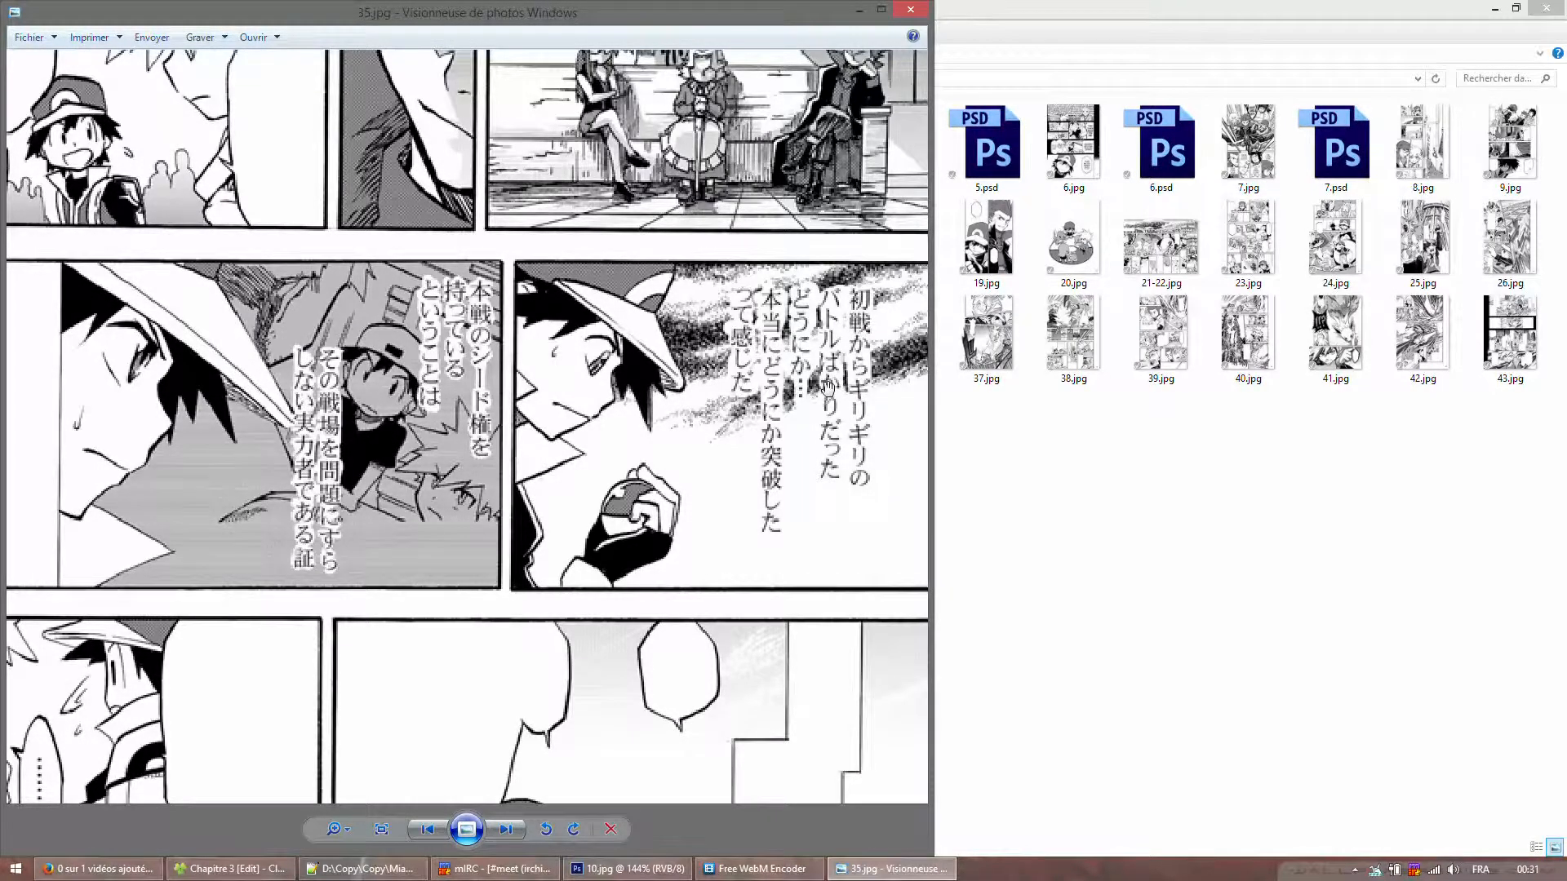
pyautogui.moveTo(741, 776); pyautogui.dragTo(807, 440)
pyautogui.scroll(-1, 571, 370)
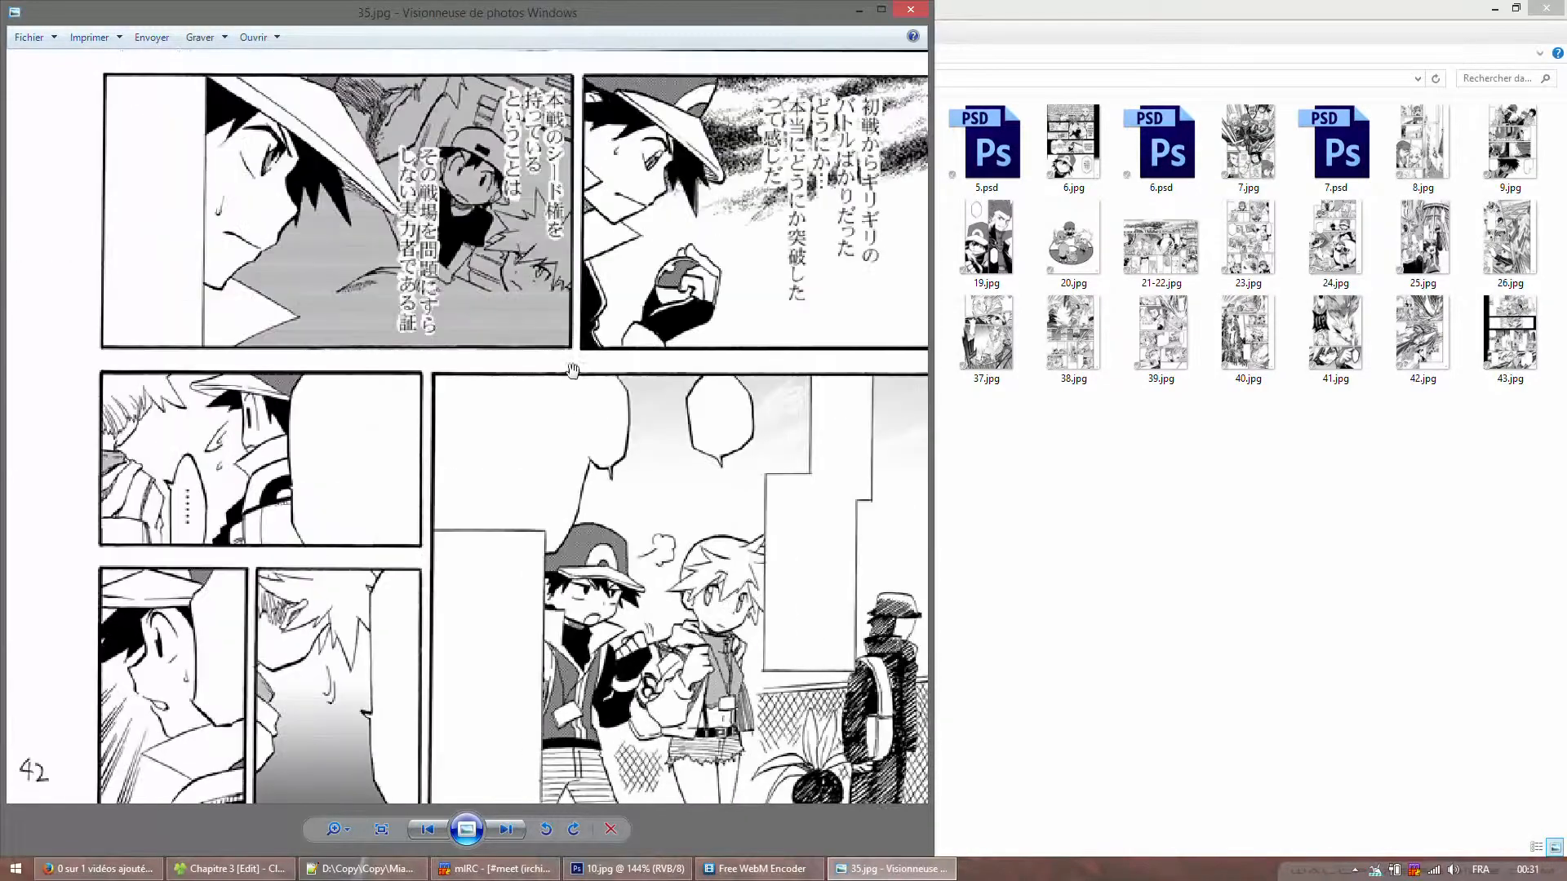
pyautogui.moveTo(516, 157); pyautogui.dragTo(520, 707)
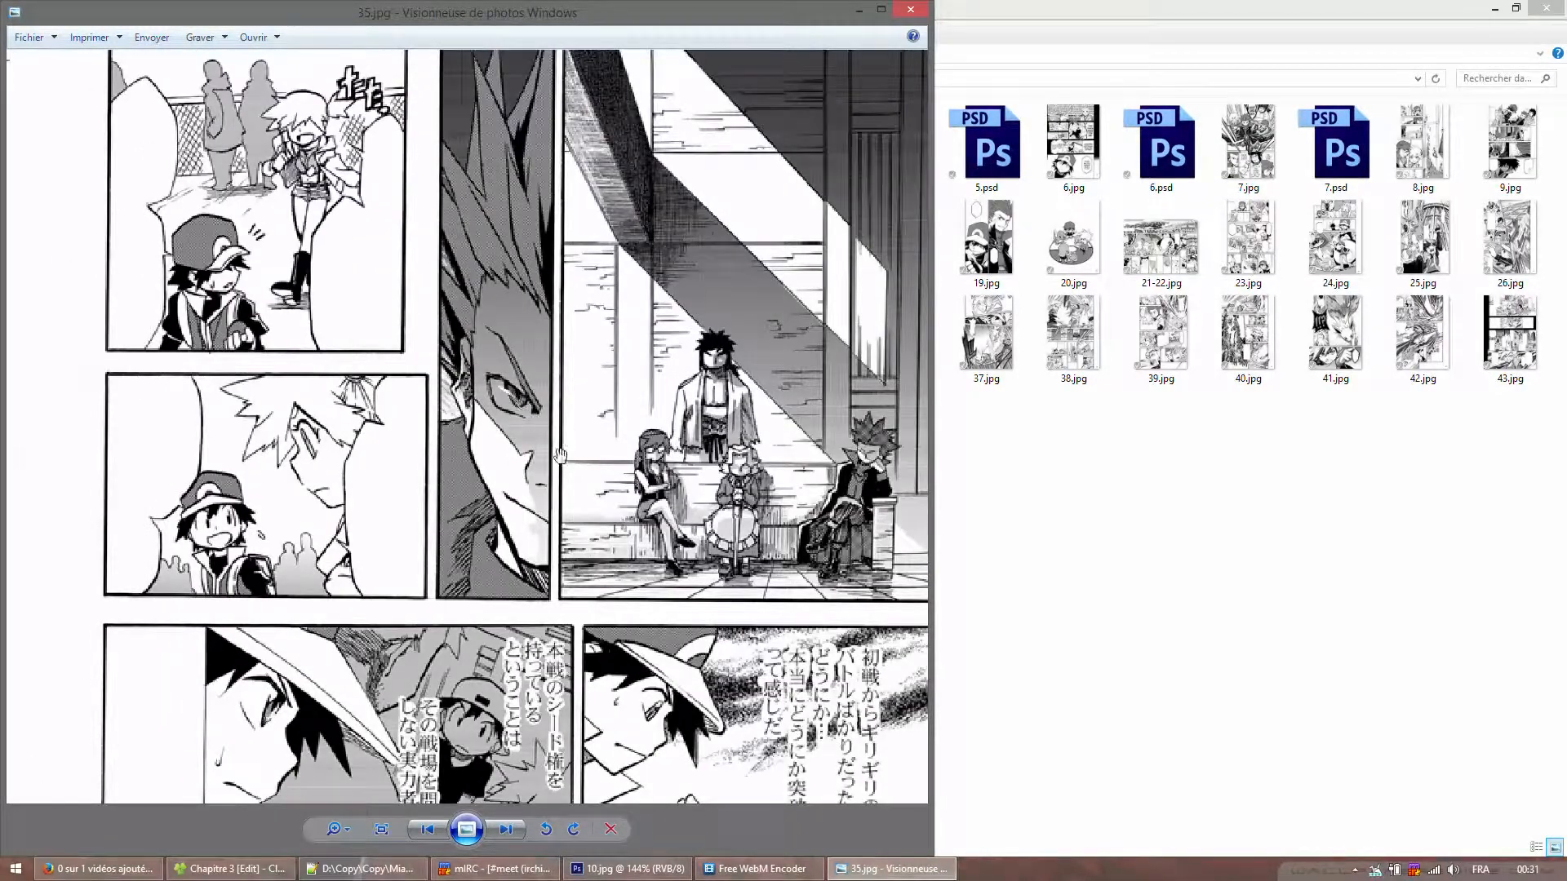
# - Go back to 34.jpg and examine the large Japanese shout and the LIVE broadcast panels
pyautogui.click(420, 824)
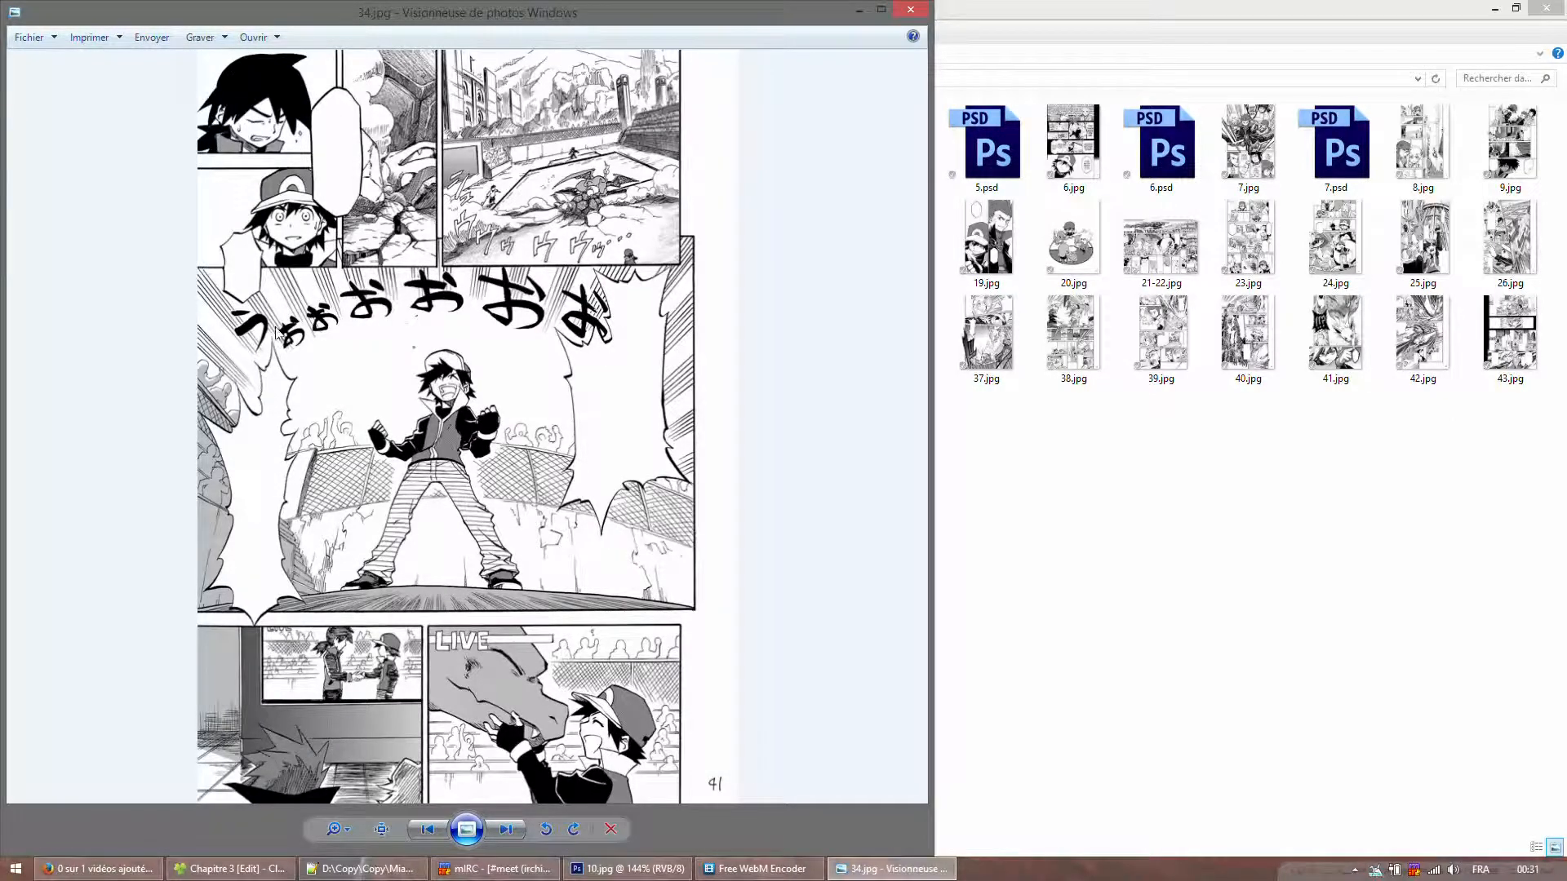
pyautogui.scroll(1, 415, 689)
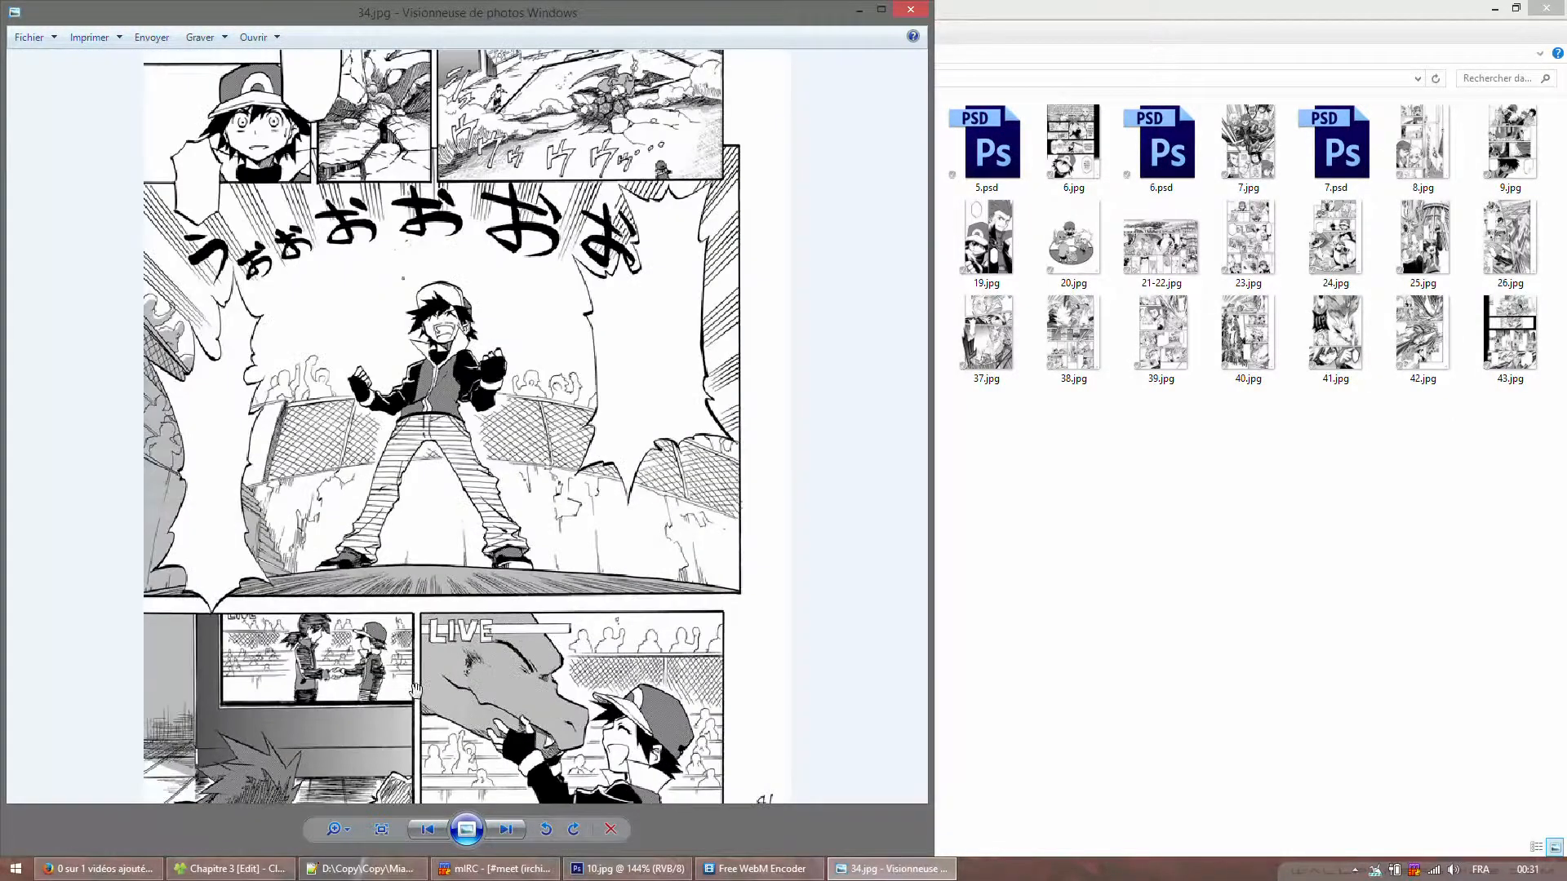
pyautogui.scroll(4, 415, 690)
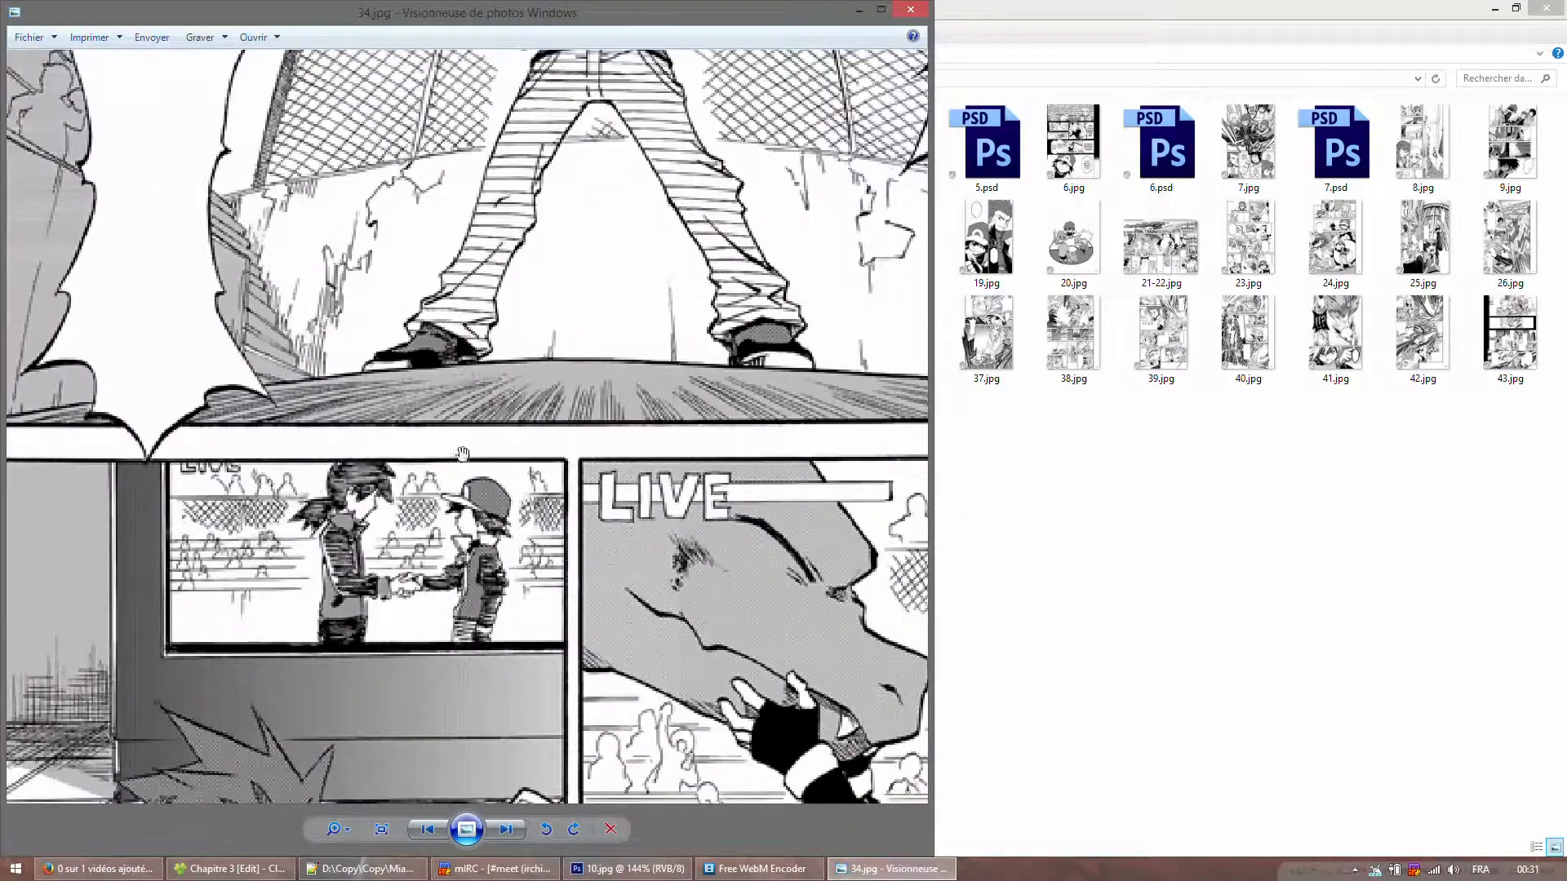
pyautogui.scroll(-5, 457, 465)
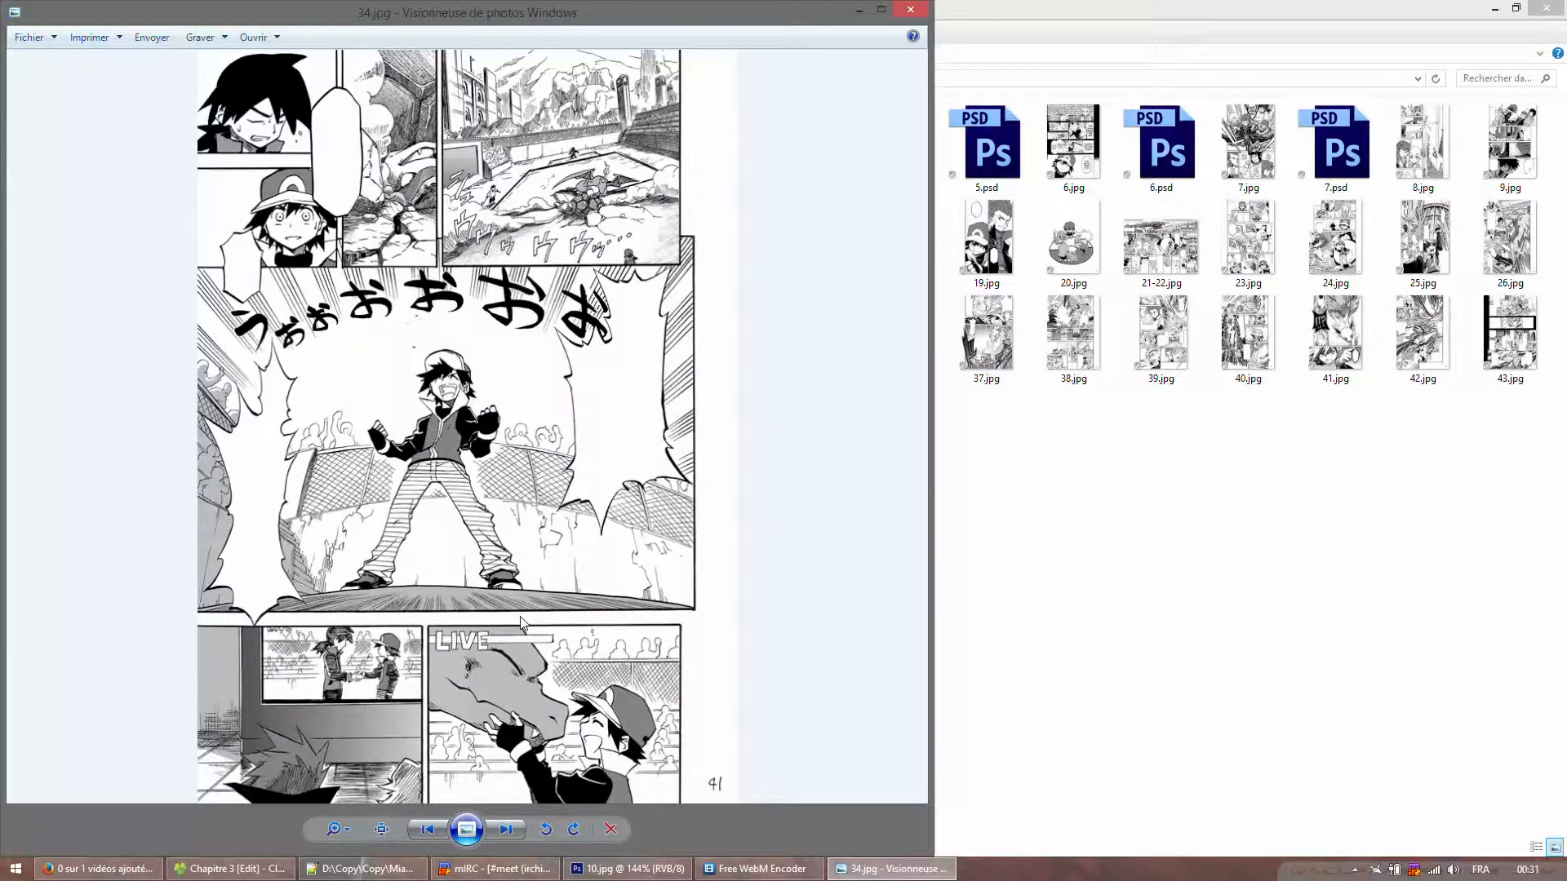
# - Switch to Photoshop, view the middle panels of 10.jpg and bring up the 7.psd document
pyautogui.click(628, 868)
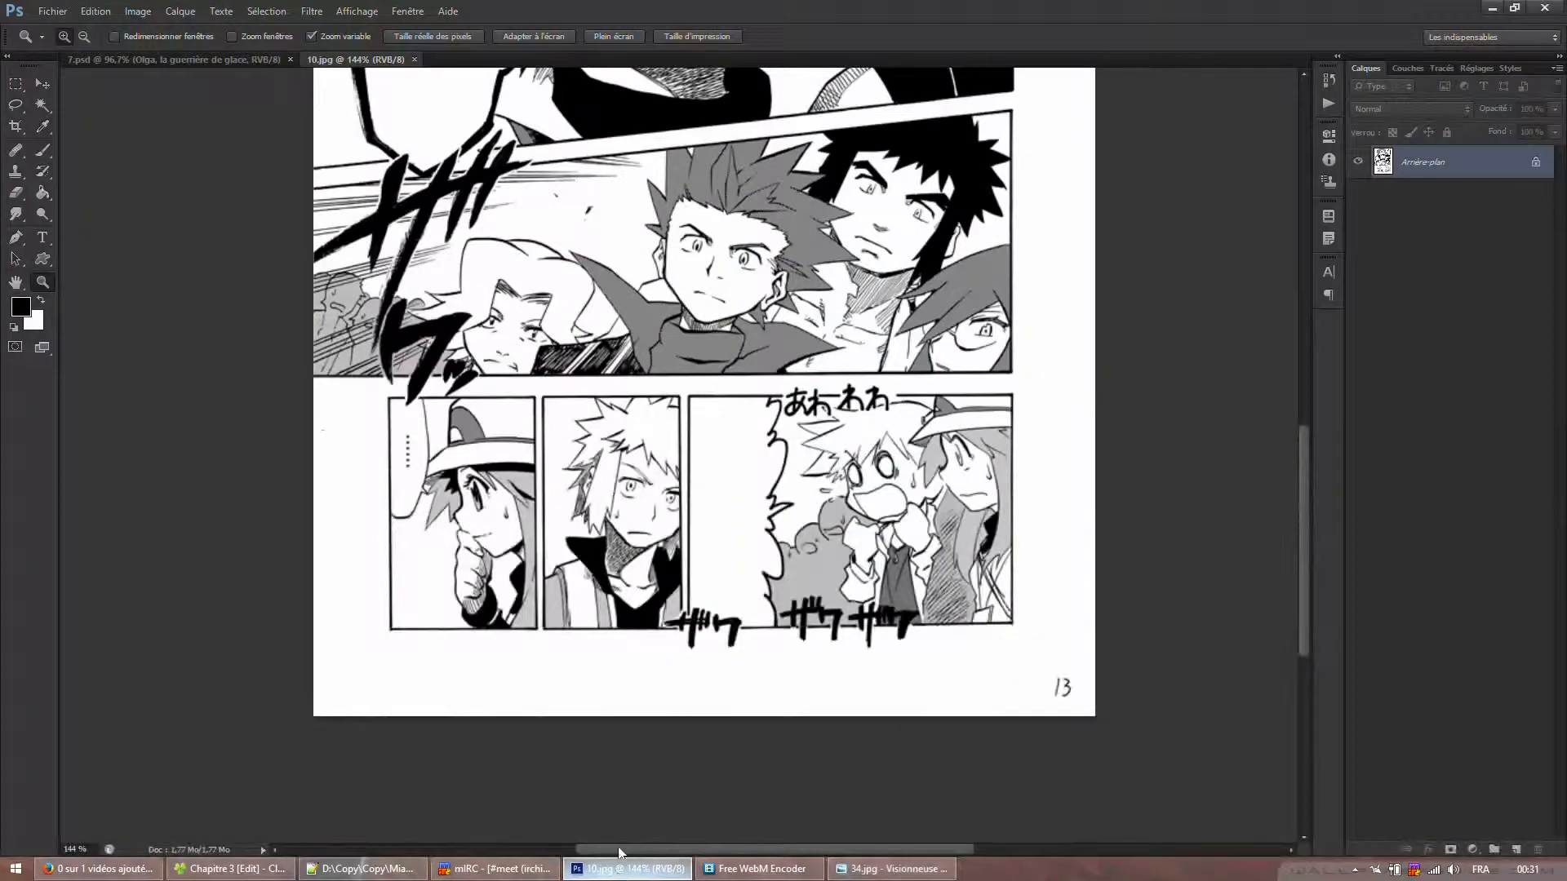
pyautogui.scroll(5, 718, 459)
pyautogui.click(174, 60)
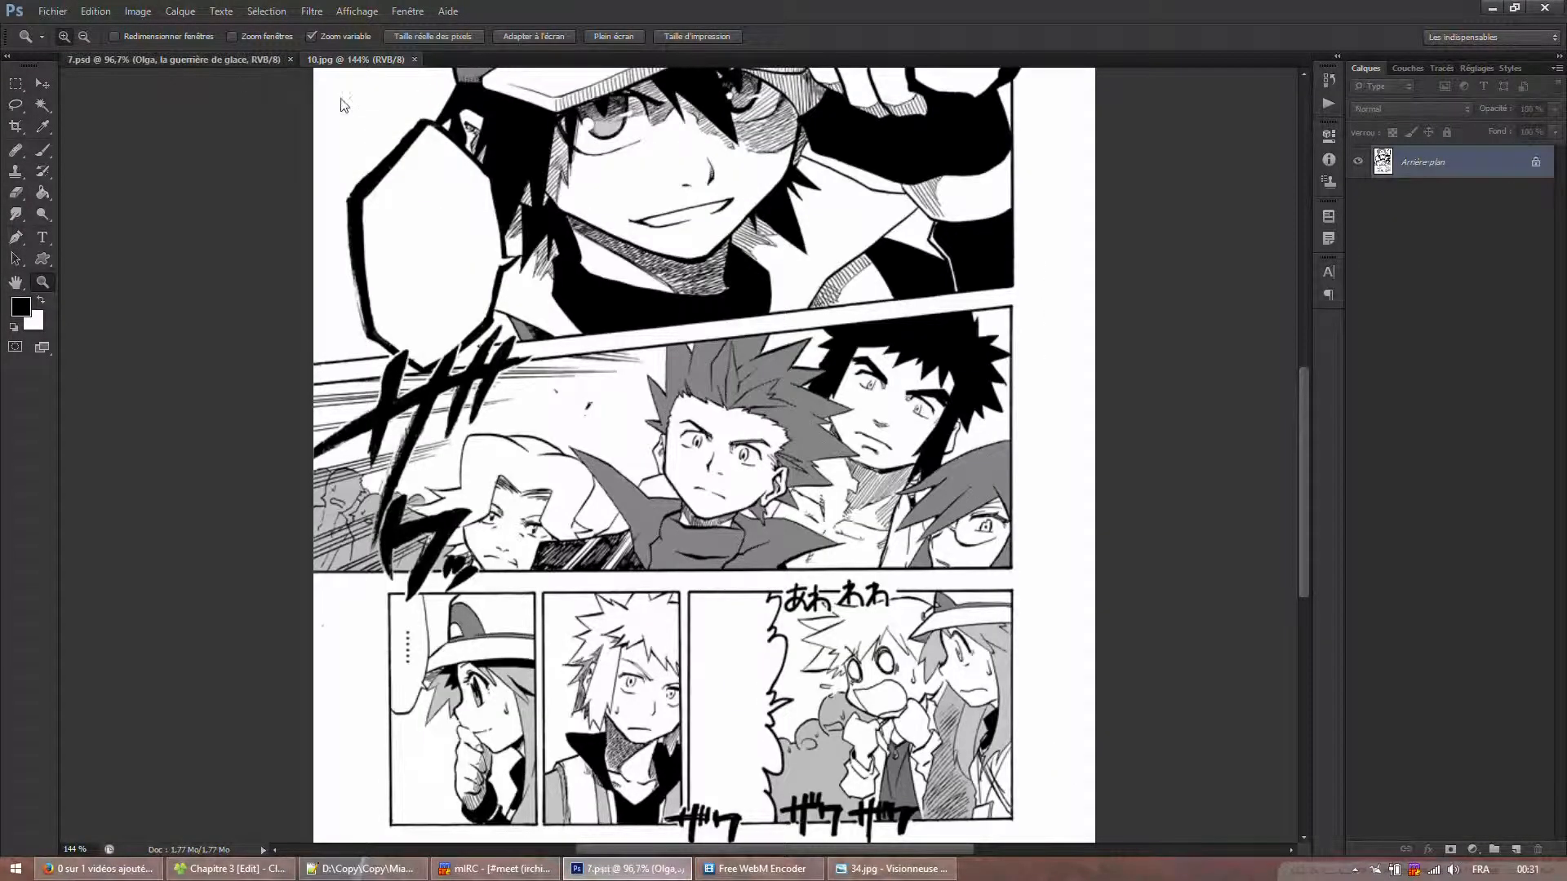